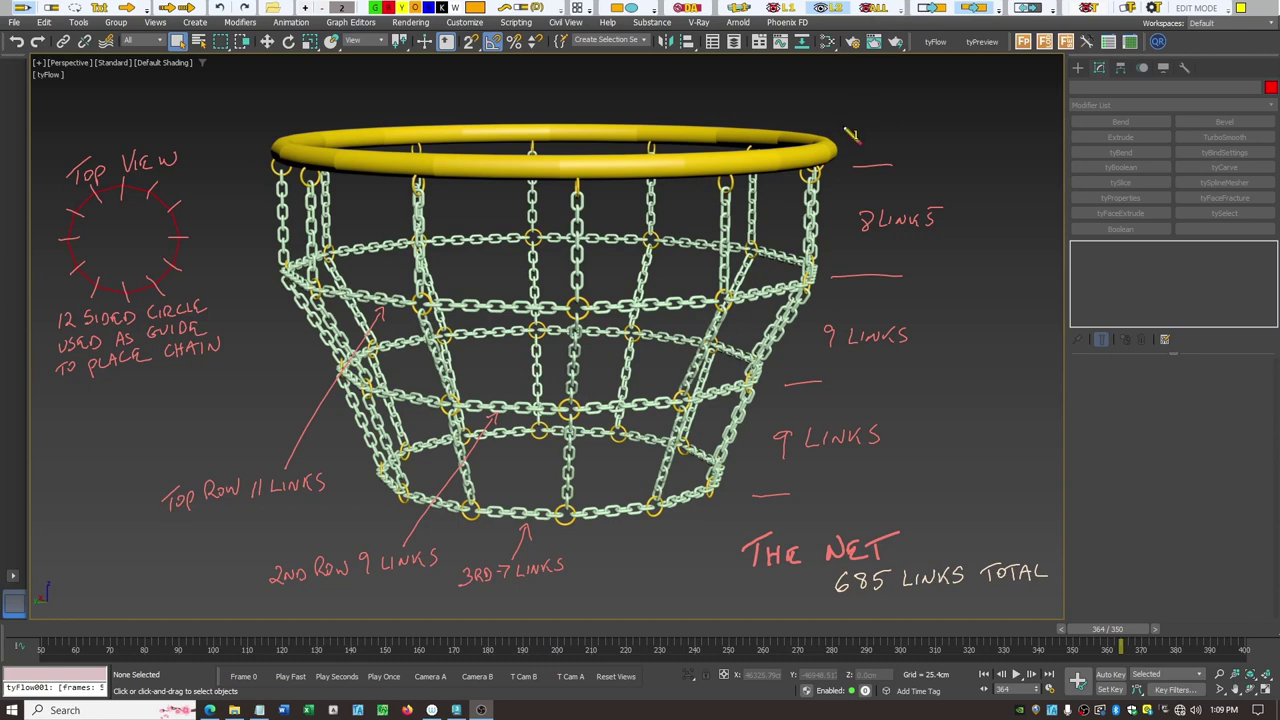
Draw arrows toward the rim and write the TOP RING and SUPPORT LINK labels.
{"action": "mouse_move", "coordinate": [875, 111]}
{"action": "left_mouse_down"}
{"action": "mouse_move", "coordinate": [840, 130]}
{"action": "mouse_move", "coordinate": [898, 96]}
{"action": "mouse_move", "coordinate": [908, 118]}
{"action": "mouse_move", "coordinate": [900, 103]}
{"action": "mouse_move", "coordinate": [984, 116]}
{"action": "mouse_move", "coordinate": [992, 97]}
{"action": "left_mouse_up"}
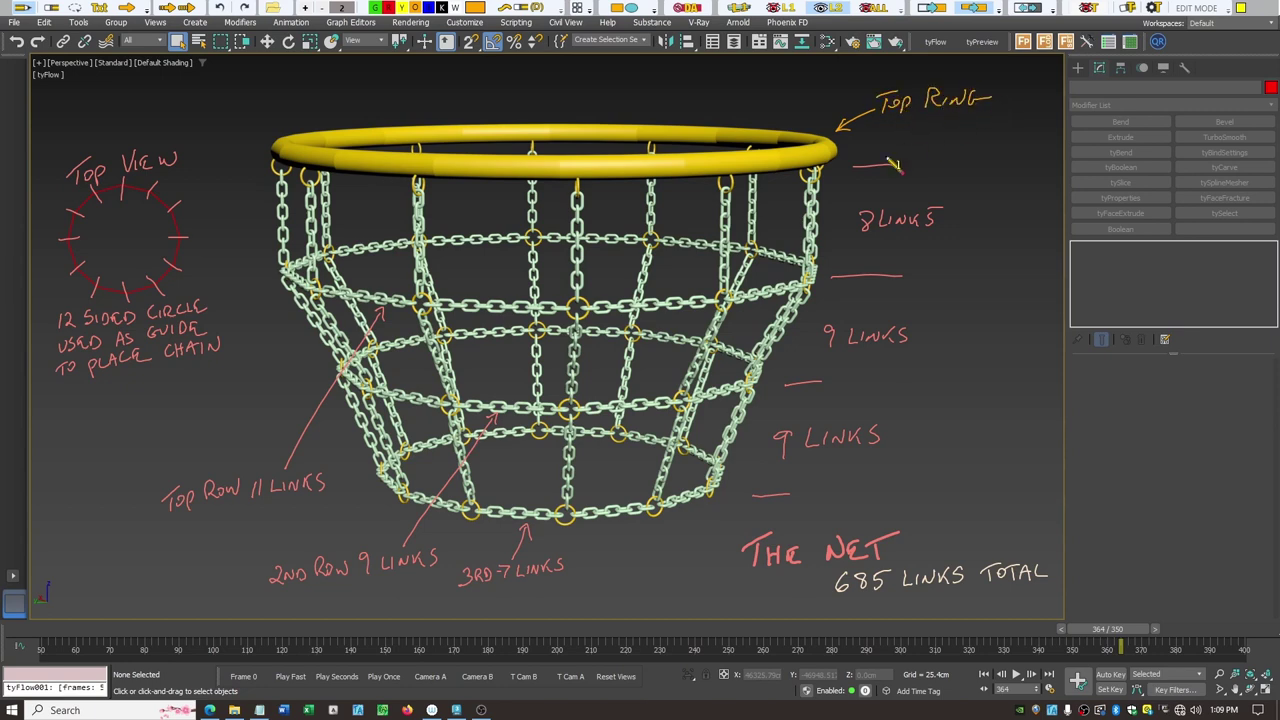
{"action": "mouse_move", "coordinate": [836, 170]}
{"action": "left_mouse_down"}
{"action": "mouse_move", "coordinate": [892, 140]}
{"action": "mouse_move", "coordinate": [828, 168]}
{"action": "mouse_move", "coordinate": [848, 172]}
{"action": "left_mouse_up"}
{"action": "mouse_move", "coordinate": [906, 131]}
{"action": "left_mouse_down"}
{"action": "mouse_move", "coordinate": [902, 142]}
{"action": "mouse_move", "coordinate": [919, 131]}
{"action": "mouse_move", "coordinate": [972, 142]}
{"action": "mouse_move", "coordinate": [992, 126]}
{"action": "left_mouse_up"}
{"action": "left_click_drag", "start_coordinate": [984, 127], "coordinate": [982, 156]}
{"action": "left_click_drag", "start_coordinate": [988, 150], "coordinate": [1022, 150]}
{"action": "left_click_drag", "start_coordinate": [1022, 150], "coordinate": [1034, 158]}
Point an arrow at a chain link labelled ACTUAL LINK and underline 685 links total.
{"action": "mouse_move", "coordinate": [822, 252]}
{"action": "left_mouse_down"}
{"action": "mouse_move", "coordinate": [940, 260]}
{"action": "mouse_move", "coordinate": [820, 250]}
{"action": "left_mouse_up"}
{"action": "left_click_drag", "start_coordinate": [820, 250], "coordinate": [834, 261]}
{"action": "mouse_move", "coordinate": [958, 264]}
{"action": "left_mouse_down"}
{"action": "mouse_move", "coordinate": [966, 248]}
{"action": "mouse_move", "coordinate": [976, 264]}
{"action": "mouse_move", "coordinate": [1018, 258]}
{"action": "left_mouse_up"}
{"action": "left_click_drag", "start_coordinate": [1026, 246], "coordinate": [1038, 262]}
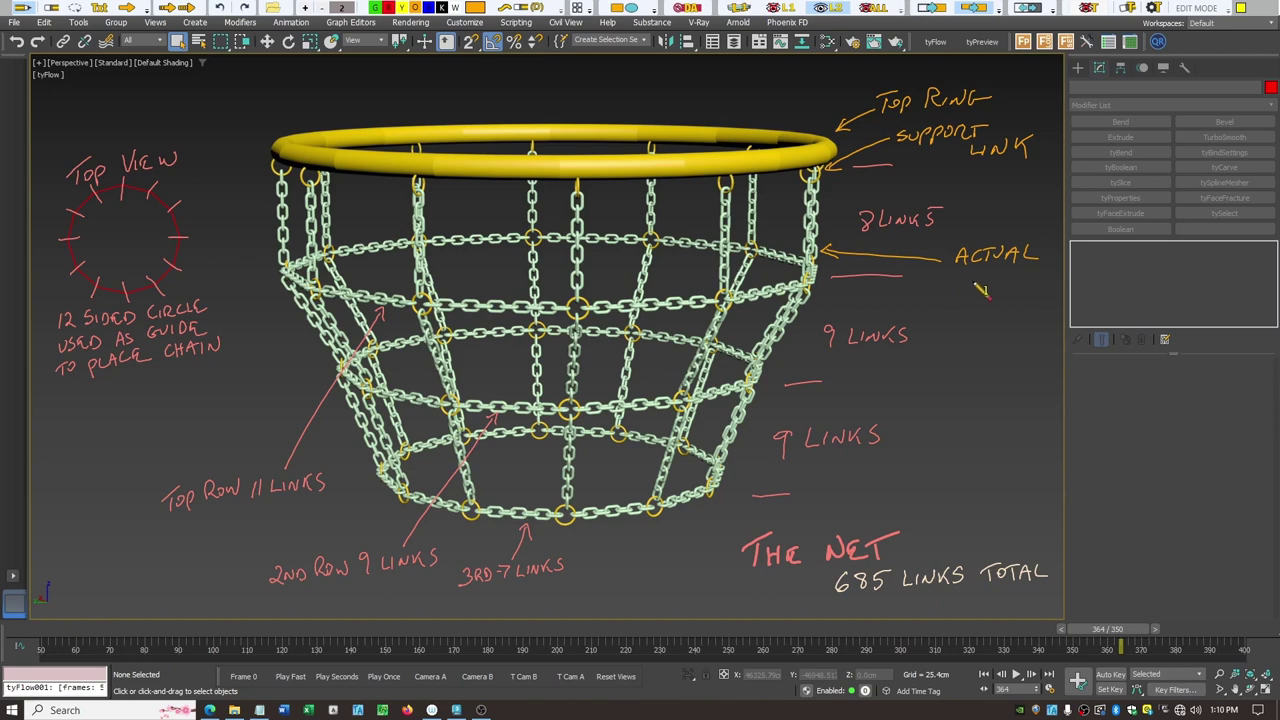
{"action": "mouse_move", "coordinate": [968, 266]}
{"action": "left_mouse_down"}
{"action": "mouse_move", "coordinate": [976, 283]}
{"action": "mouse_move", "coordinate": [1014, 268]}
{"action": "mouse_move", "coordinate": [1012, 284]}
{"action": "left_mouse_up"}
{"action": "left_click_drag", "start_coordinate": [1024, 268], "coordinate": [1024, 284]}
{"action": "left_click_drag", "start_coordinate": [836, 603], "coordinate": [898, 601]}
Underline the 11, 9, 7 and 9 link counts for each row.
{"action": "left_click_drag", "start_coordinate": [253, 507], "coordinate": [280, 507]}
{"action": "left_click_drag", "start_coordinate": [363, 584], "coordinate": [490, 590]}
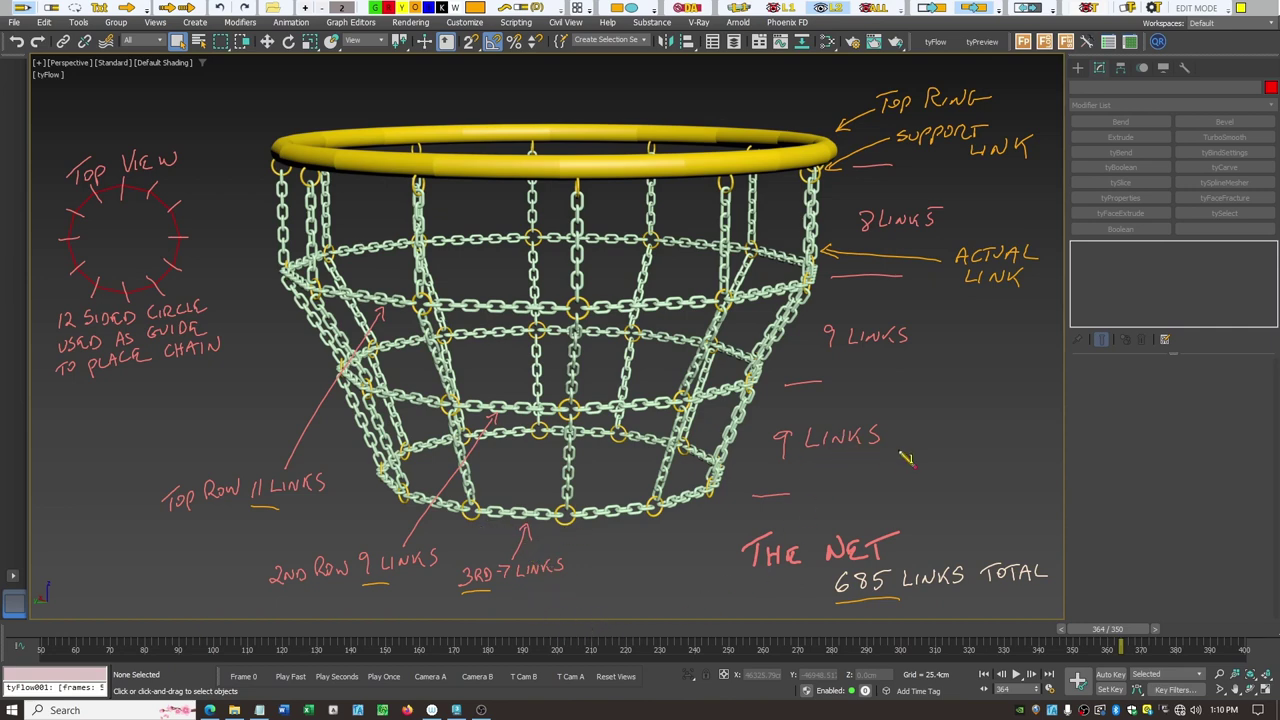
{"action": "left_click_drag", "start_coordinate": [808, 463], "coordinate": [778, 463]}
{"action": "left_click_drag", "start_coordinate": [826, 354], "coordinate": [840, 354]}
Write the note '5CM BALL / 0.1 LINKS / LINK 2-3' marked with asterisks.
{"action": "mouse_move", "coordinate": [962, 392]}
{"action": "left_mouse_down"}
{"action": "mouse_move", "coordinate": [984, 415]}
{"action": "mouse_move", "coordinate": [1045, 397]}
{"action": "mouse_move", "coordinate": [1037, 414]}
{"action": "mouse_move", "coordinate": [1092, 396]}
{"action": "left_mouse_up"}
{"action": "mouse_move", "coordinate": [964, 434]}
{"action": "left_mouse_down"}
{"action": "mouse_move", "coordinate": [962, 448]}
{"action": "mouse_move", "coordinate": [966, 434]}
{"action": "mouse_move", "coordinate": [1058, 450]}
{"action": "mouse_move", "coordinate": [1088, 438]}
{"action": "left_mouse_up"}
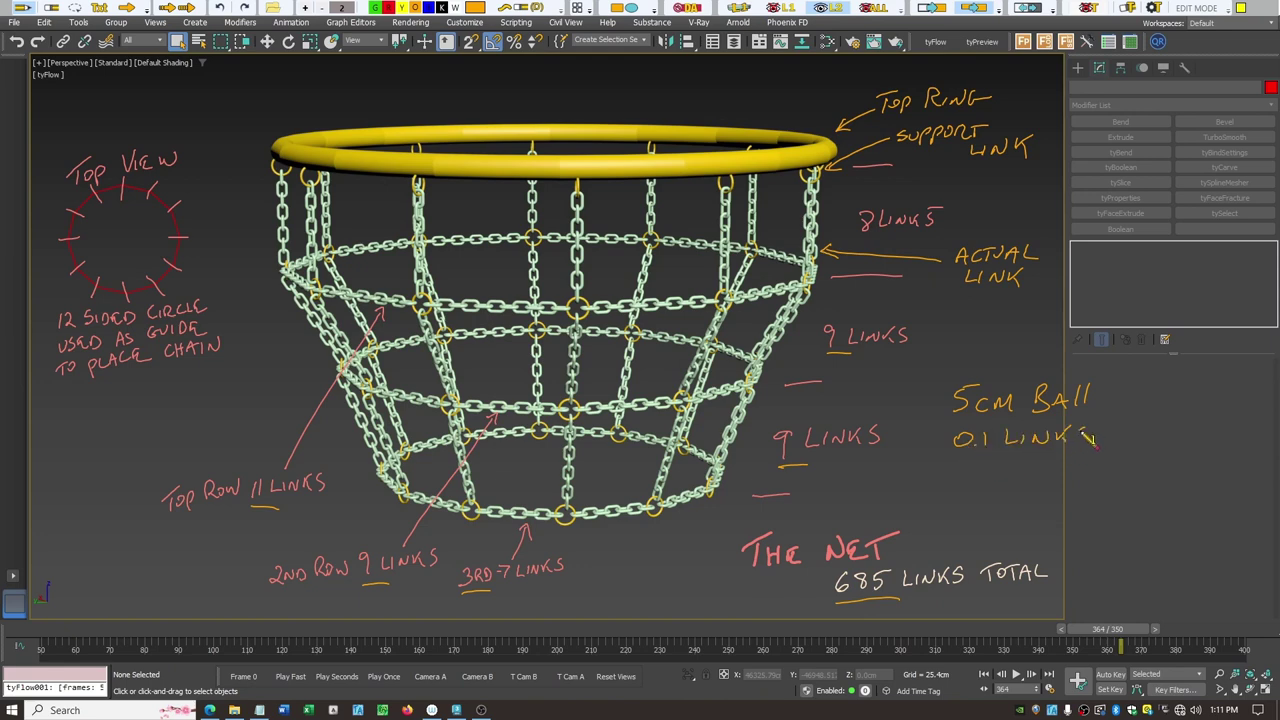
{"action": "mouse_move", "coordinate": [1110, 390]}
{"action": "left_mouse_down"}
{"action": "mouse_move", "coordinate": [1136, 402]}
{"action": "mouse_move", "coordinate": [1114, 422]}
{"action": "mouse_move", "coordinate": [1108, 410]}
{"action": "left_mouse_up"}
{"action": "mouse_move", "coordinate": [936, 416]}
{"action": "left_mouse_down"}
{"action": "mouse_move", "coordinate": [922, 430]}
{"action": "mouse_move", "coordinate": [930, 422]}
{"action": "left_mouse_up"}
{"action": "mouse_move", "coordinate": [948, 470]}
{"action": "left_mouse_down"}
{"action": "mouse_move", "coordinate": [995, 484]}
{"action": "mouse_move", "coordinate": [1028, 466]}
{"action": "mouse_move", "coordinate": [1036, 484]}
{"action": "mouse_move", "coordinate": [1057, 483]}
{"action": "mouse_move", "coordinate": [1043, 479]}
{"action": "left_mouse_up"}
{"action": "left_click_drag", "start_coordinate": [1050, 472], "coordinate": [1052, 492]}
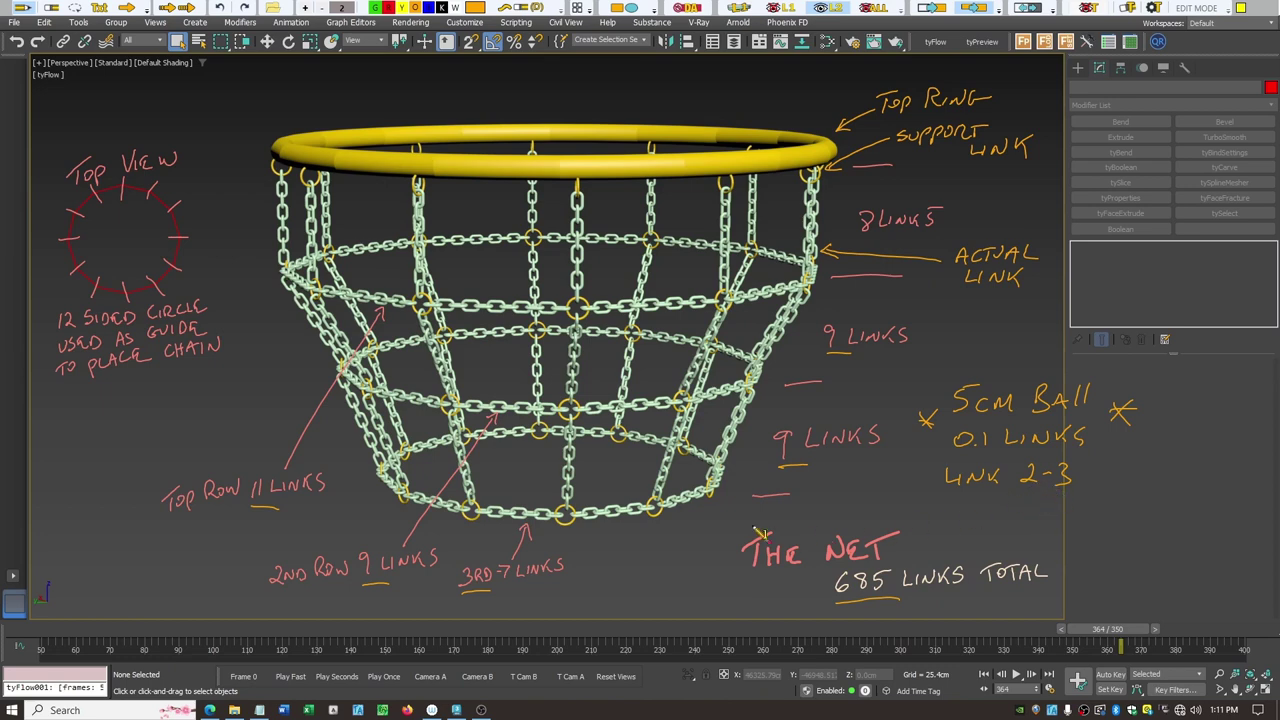
{"action": "left_click_drag", "start_coordinate": [606, 523], "coordinate": [620, 540]}
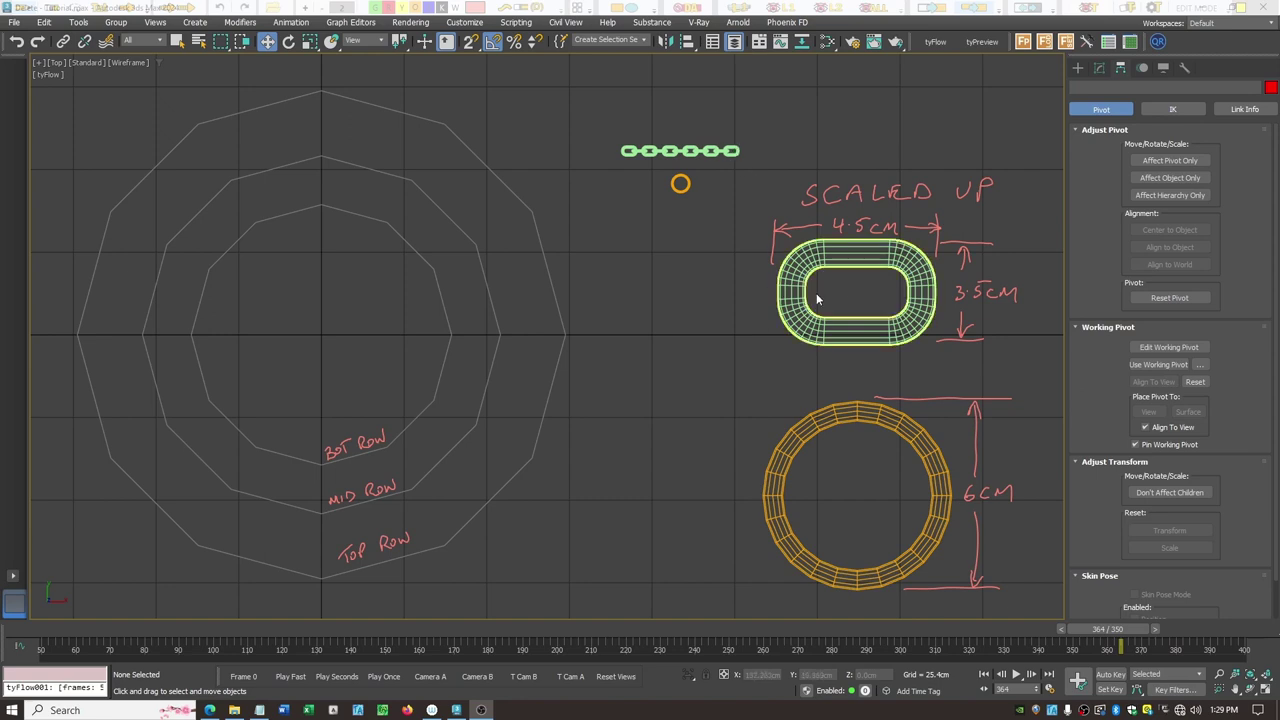
Select the scaled-up 4.5×3.5 cm chain link in the Top wireframe view.
{"action": "left_click", "coordinate": [858, 264]}
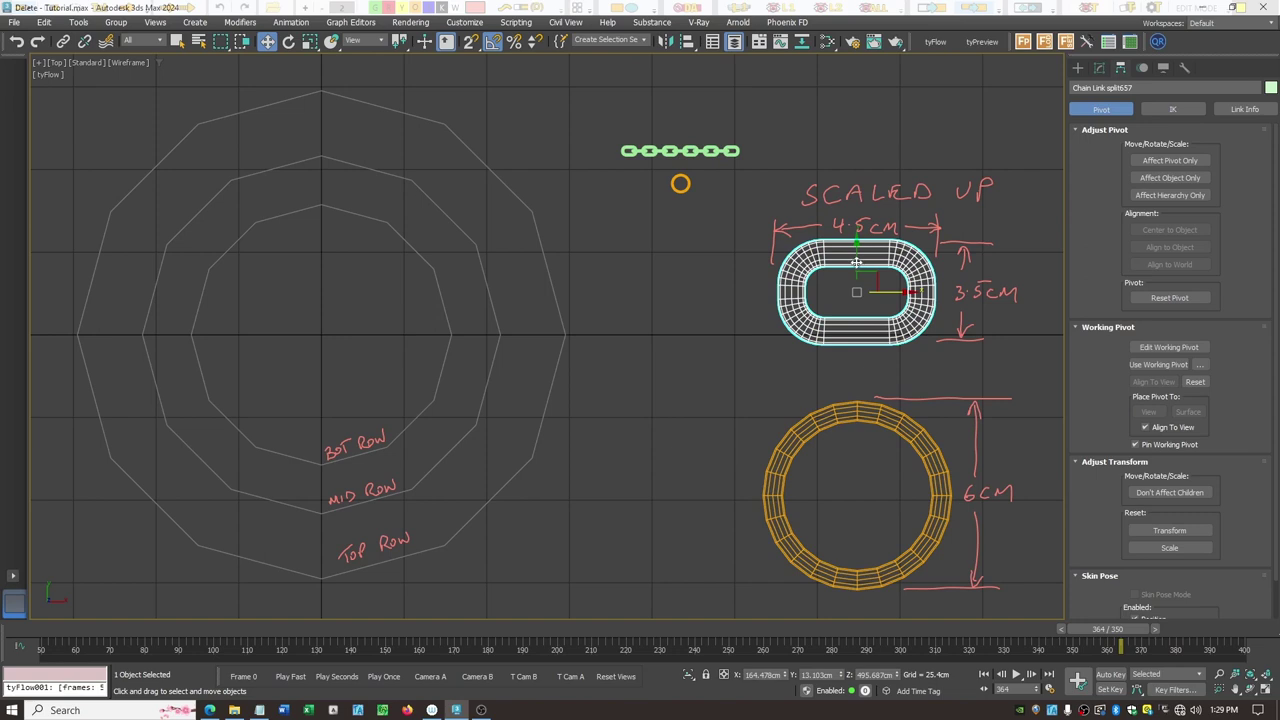
Enter Element level on the chain link's Editable Poly and pick its top piece.
{"action": "left_click", "coordinate": [1100, 70]}
{"action": "left_click", "coordinate": [1078, 246]}
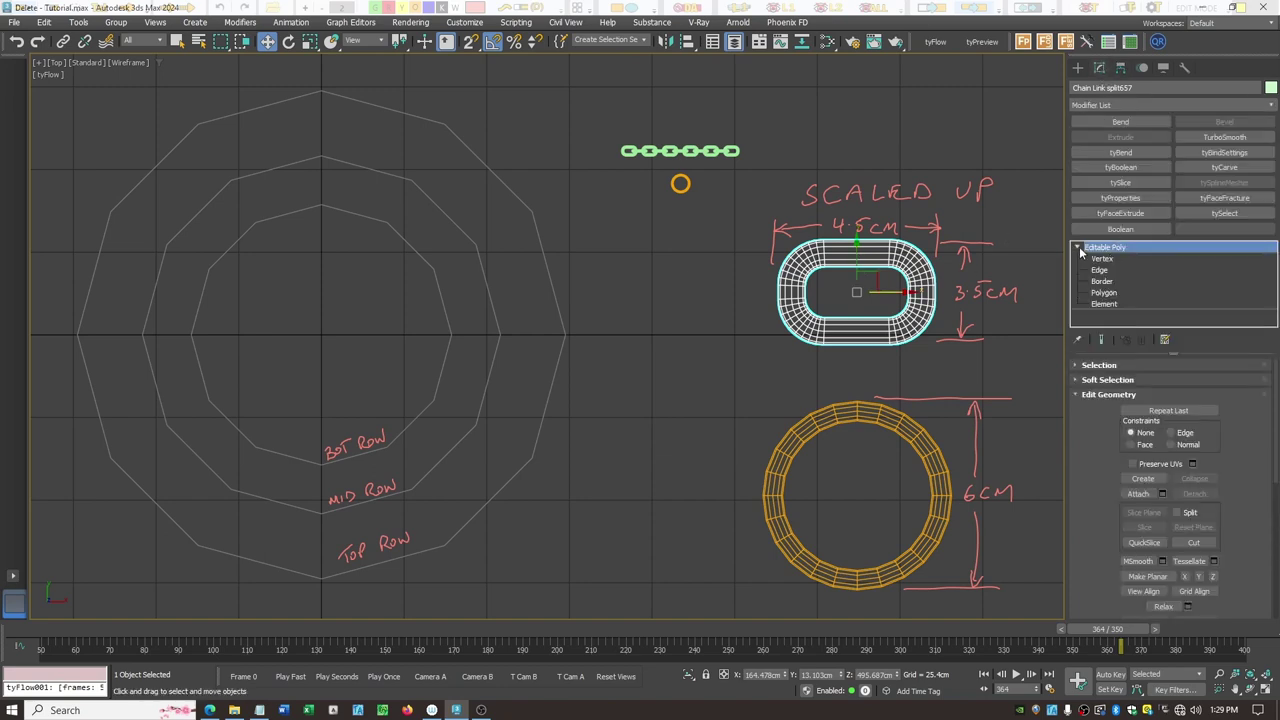
{"action": "left_click", "coordinate": [1105, 303]}
{"action": "left_click", "coordinate": [876, 253]}
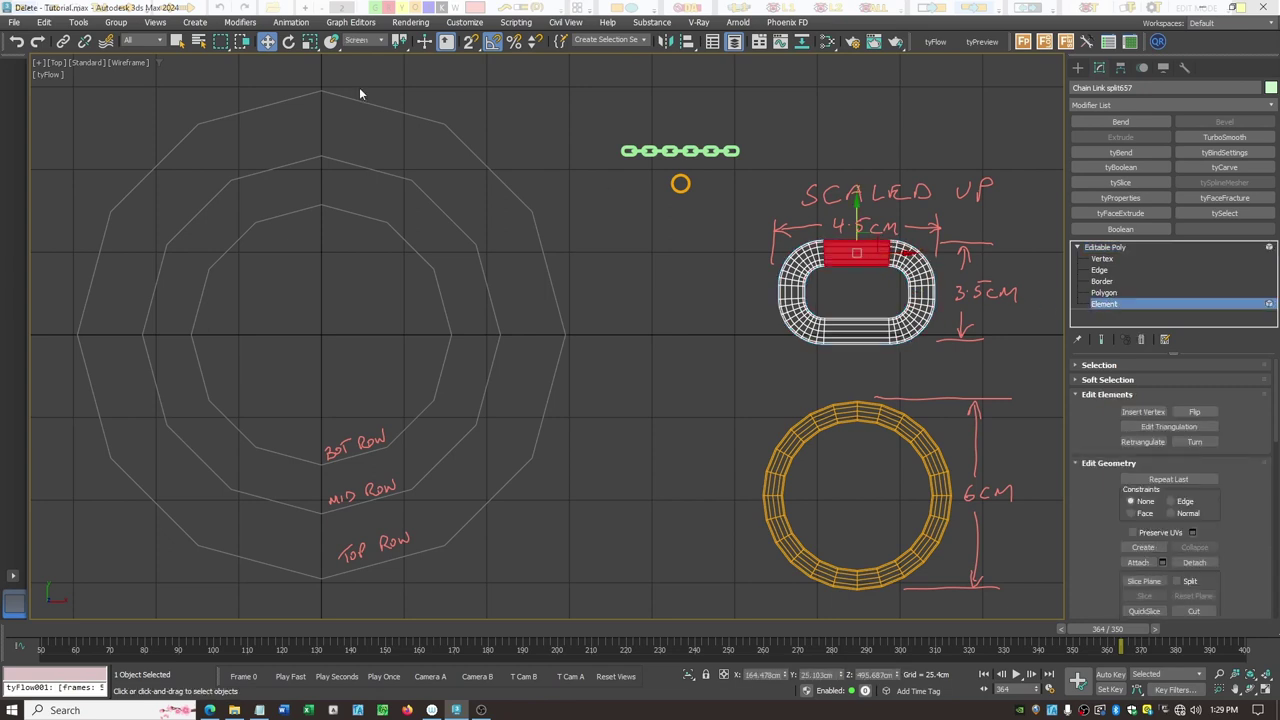
{"action": "left_click", "coordinate": [177, 41]}
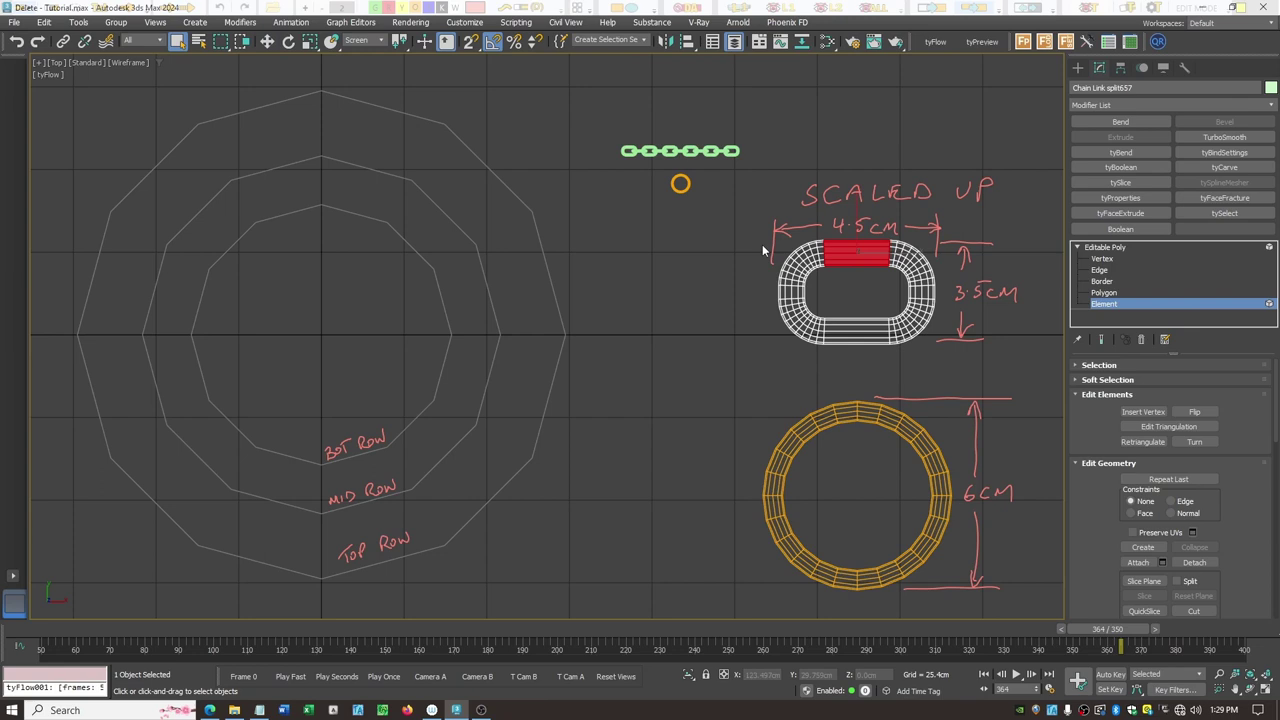
Select each element in turn around the link's right, bottom and left sides.
{"action": "left_click", "coordinate": [898, 262]}
{"action": "left_click", "coordinate": [918, 277]}
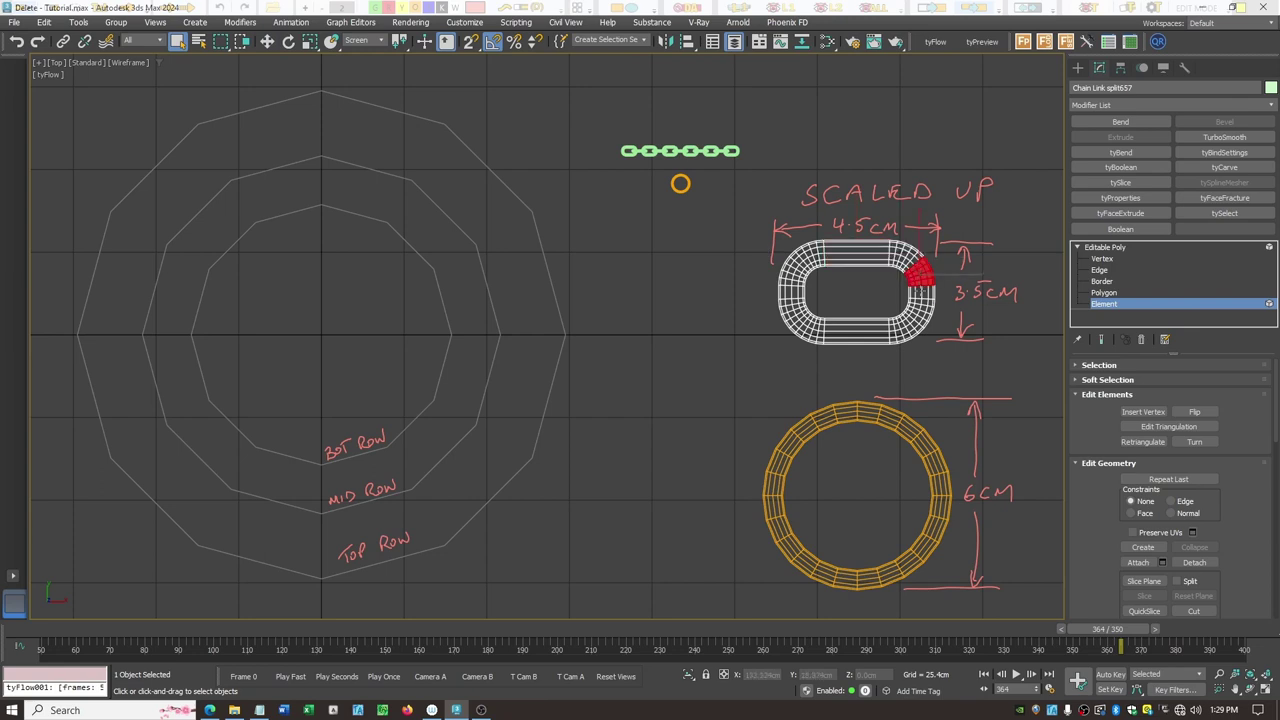
{"action": "left_click", "coordinate": [921, 298]}
{"action": "left_click", "coordinate": [918, 312]}
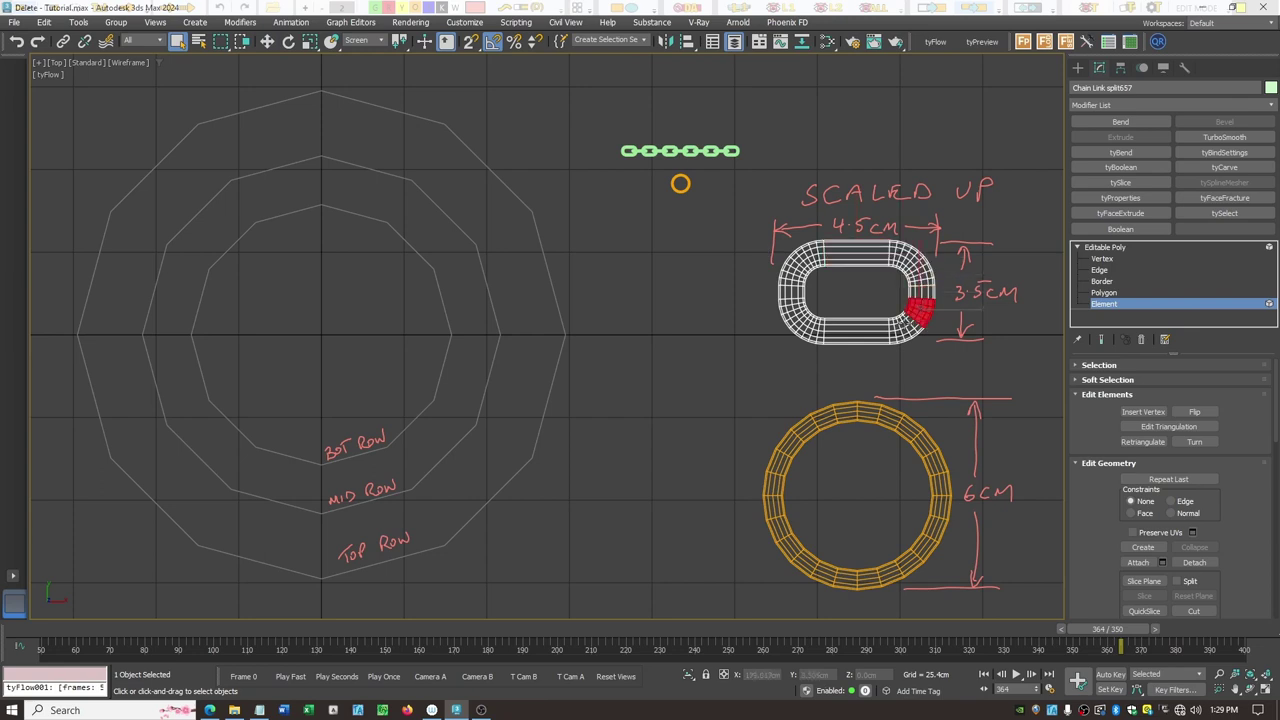
{"action": "left_click", "coordinate": [905, 328]}
{"action": "left_click", "coordinate": [856, 332]}
{"action": "left_click", "coordinate": [808, 330]}
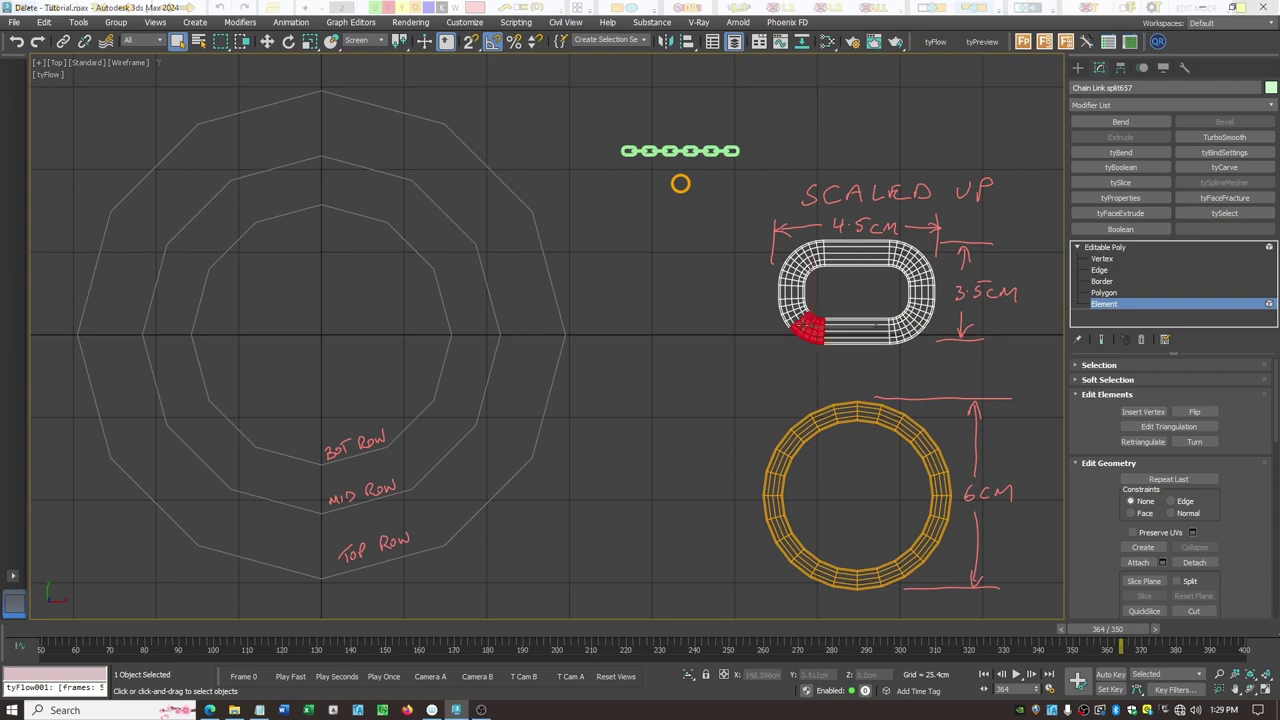
{"action": "left_click", "coordinate": [792, 314]}
{"action": "left_click", "coordinate": [790, 296]}
{"action": "left_click", "coordinate": [792, 272]}
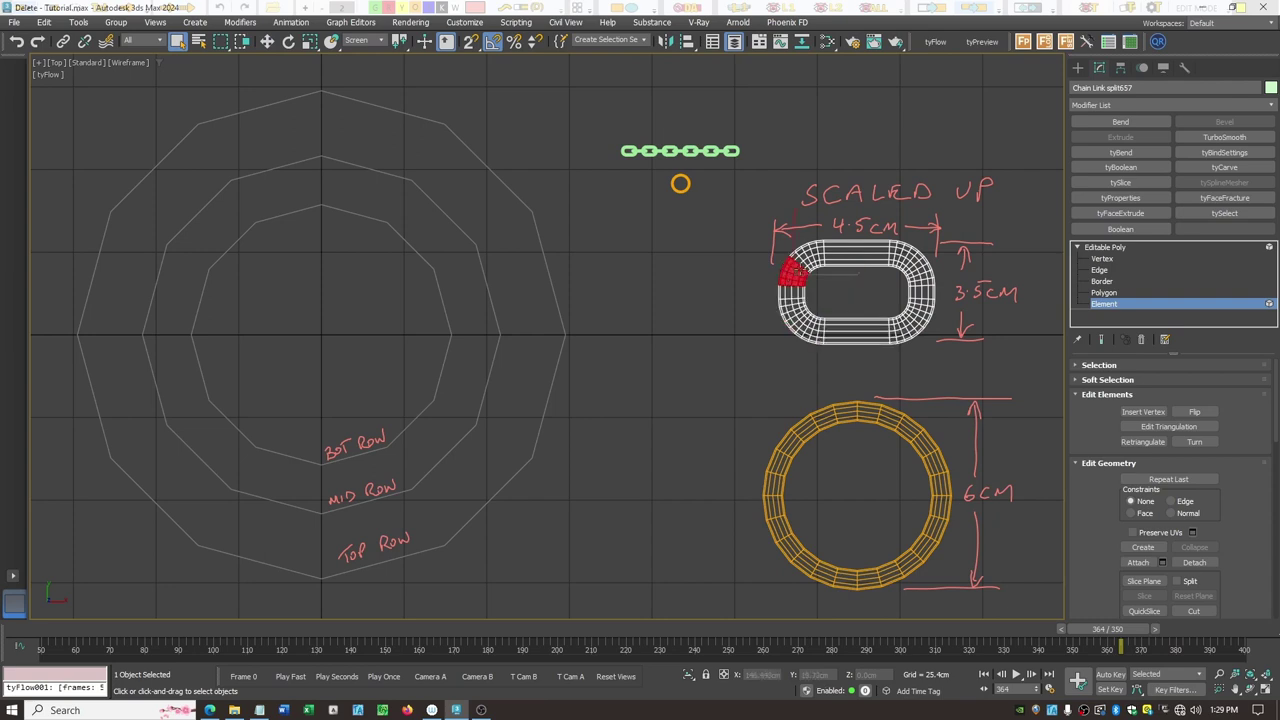
{"action": "left_click", "coordinate": [807, 257]}
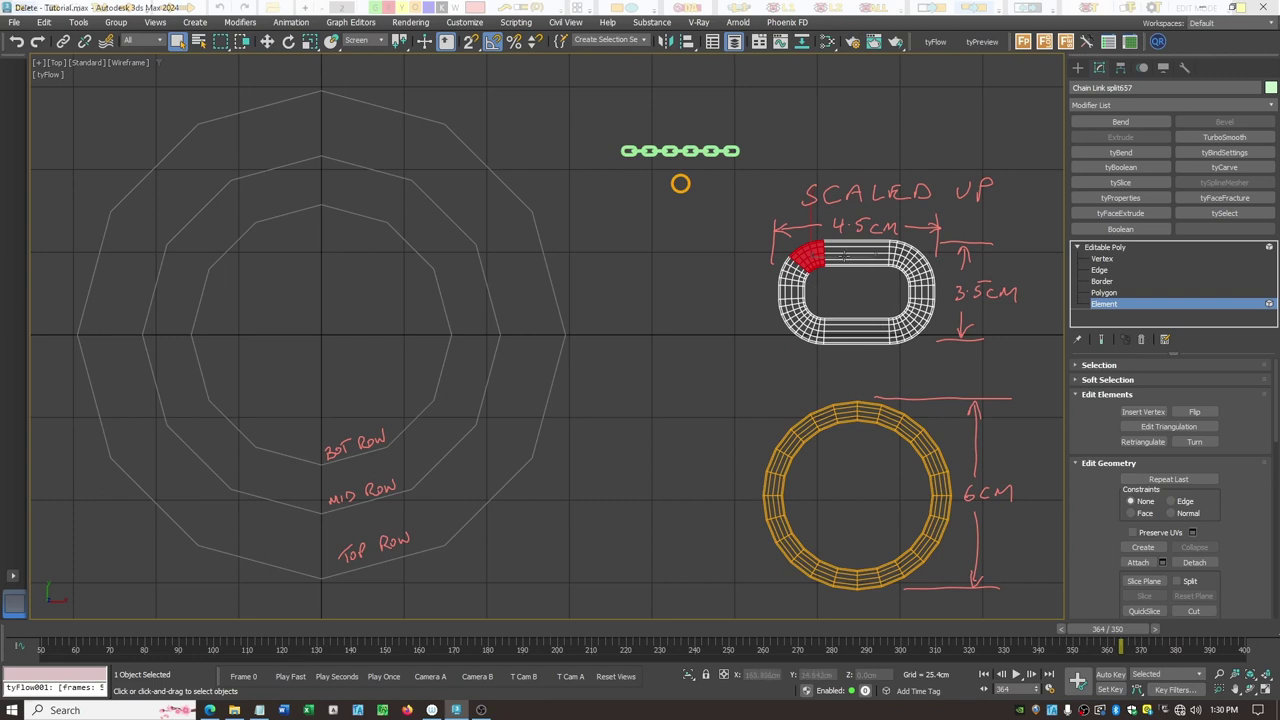
Return the link to object level and enter Element mode on ring Mesh Top014.
{"action": "left_click", "coordinate": [1100, 247]}
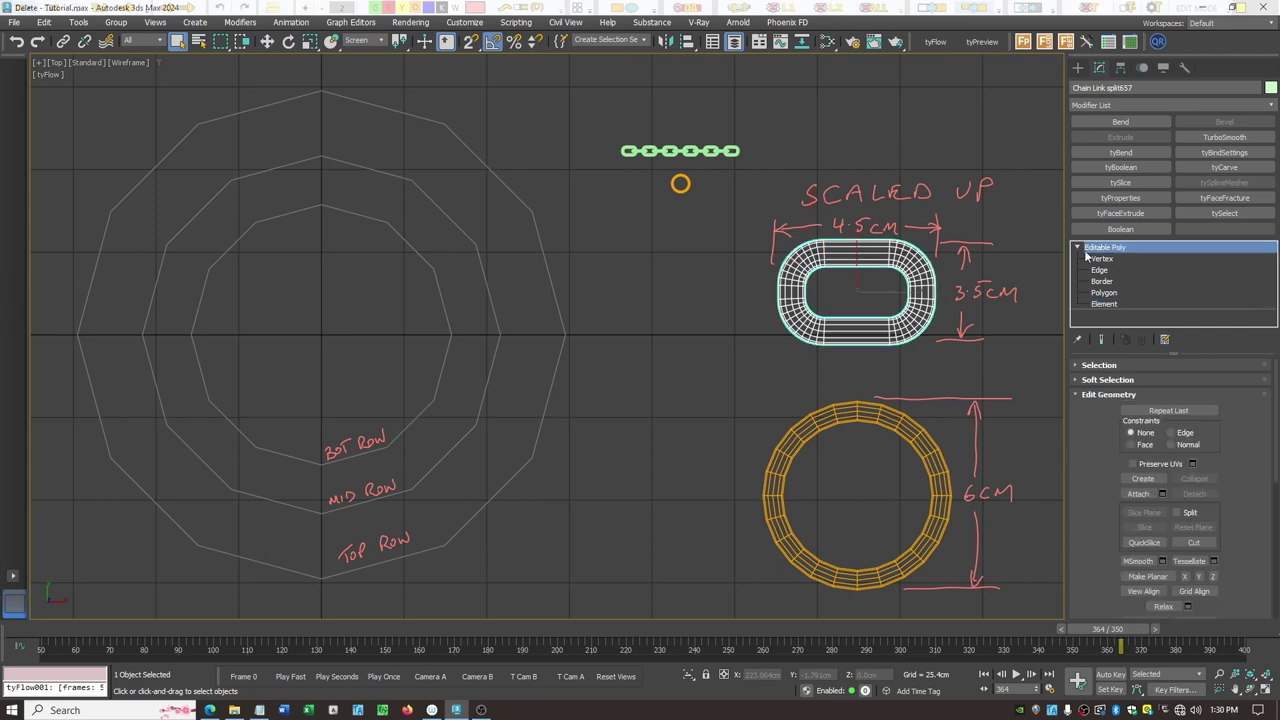
{"action": "left_click", "coordinate": [1077, 247]}
{"action": "left_click", "coordinate": [905, 424]}
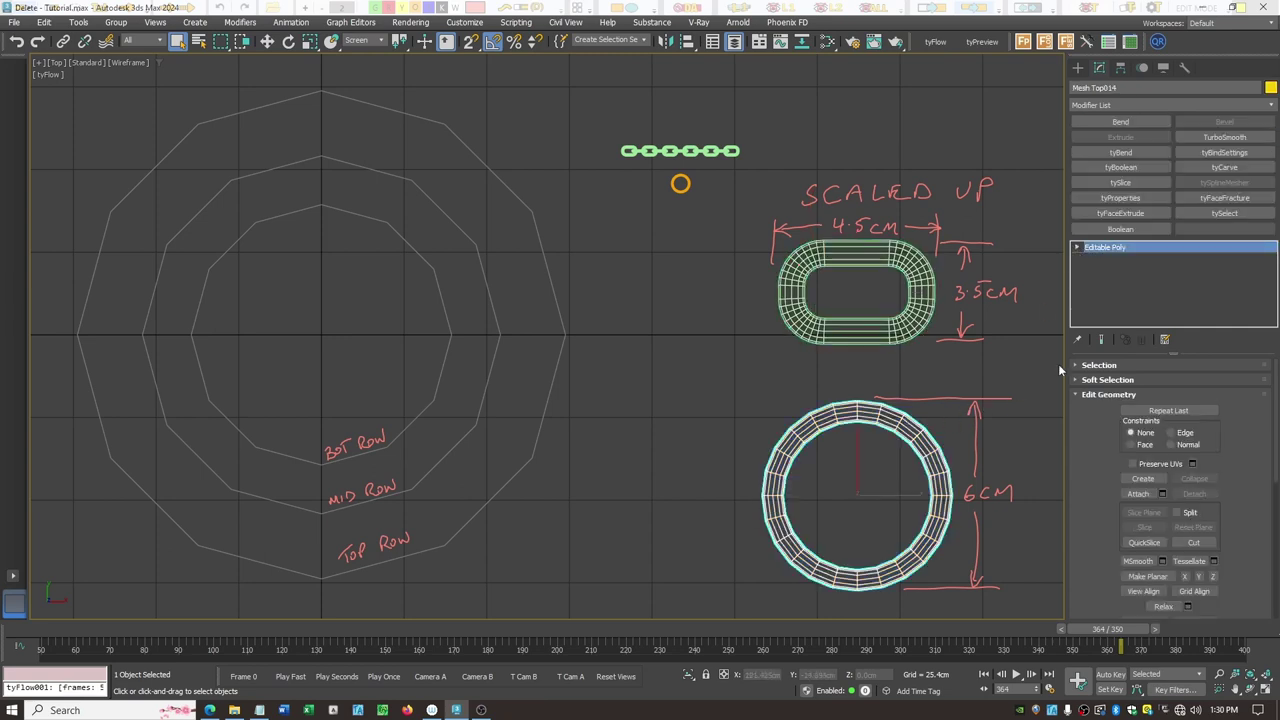
{"action": "left_click", "coordinate": [1077, 247]}
{"action": "left_click", "coordinate": [1112, 302]}
{"action": "left_click", "coordinate": [896, 468]}
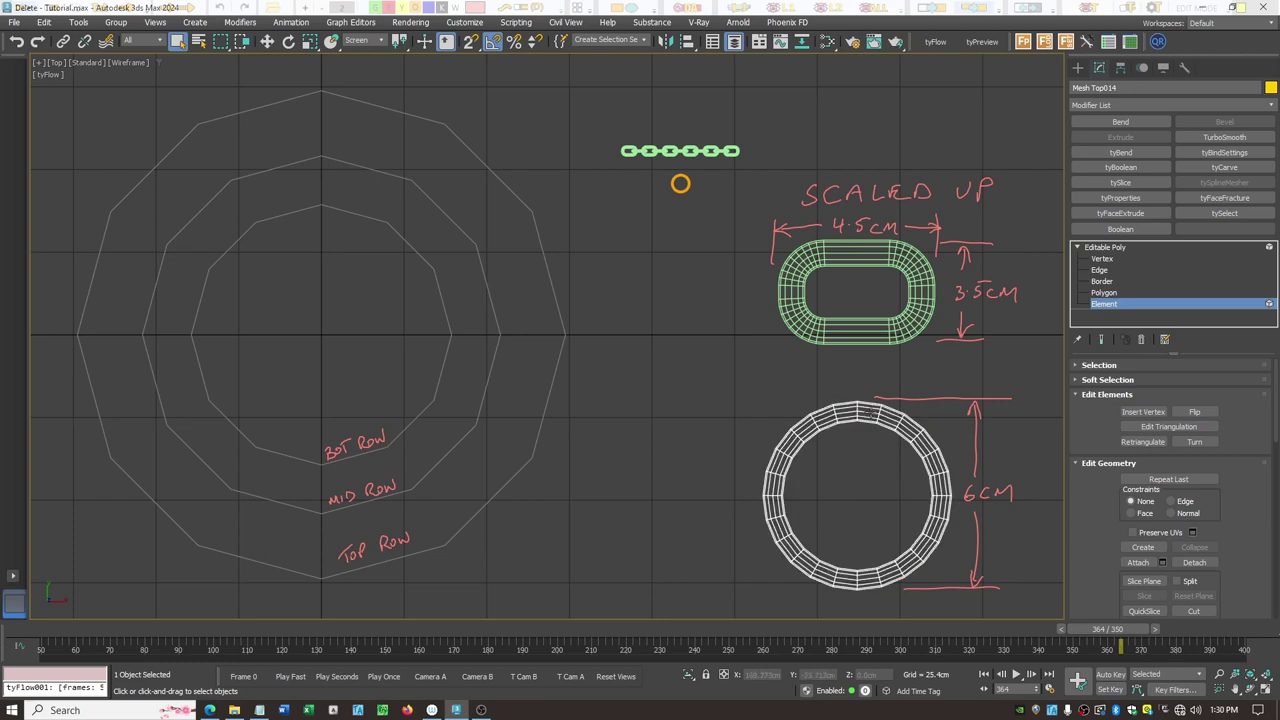
Select each ring segment clockwise from the right side round to the top.
{"action": "left_click", "coordinate": [868, 420]}
{"action": "left_click", "coordinate": [914, 440]}
{"action": "left_click", "coordinate": [932, 465]}
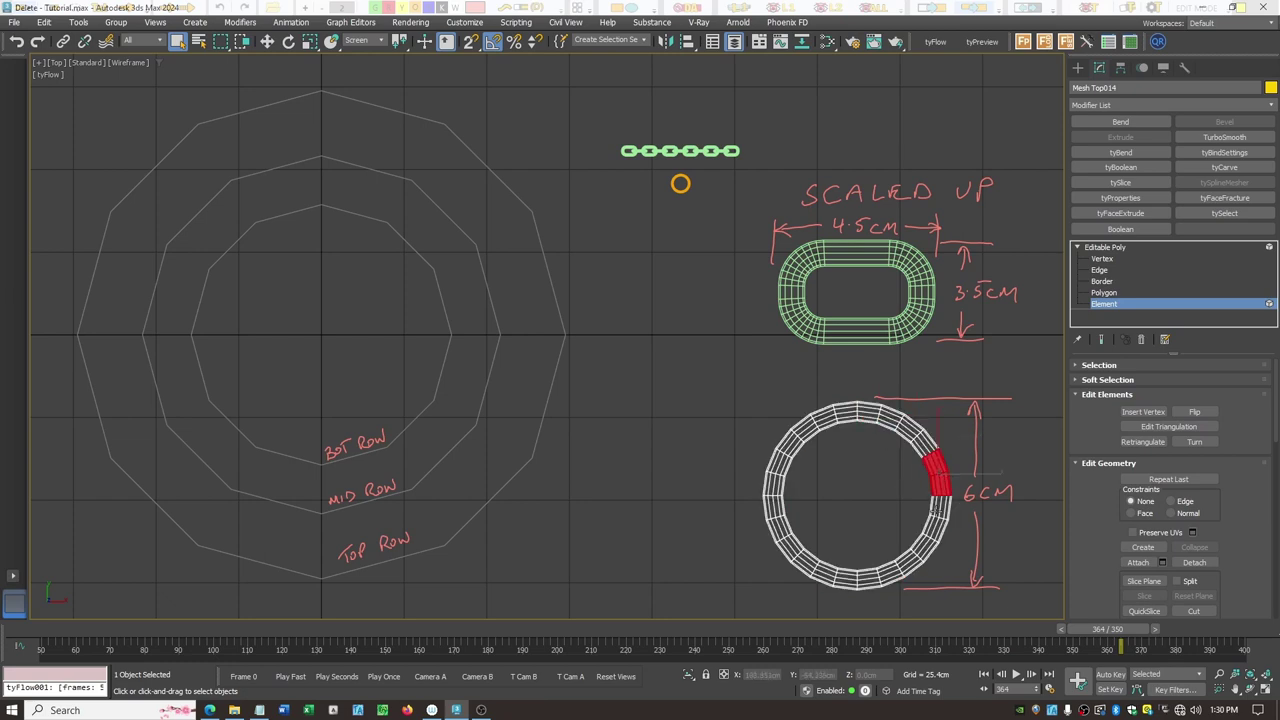
{"action": "left_click", "coordinate": [938, 512]}
{"action": "left_click", "coordinate": [918, 550]}
{"action": "left_click", "coordinate": [878, 578]}
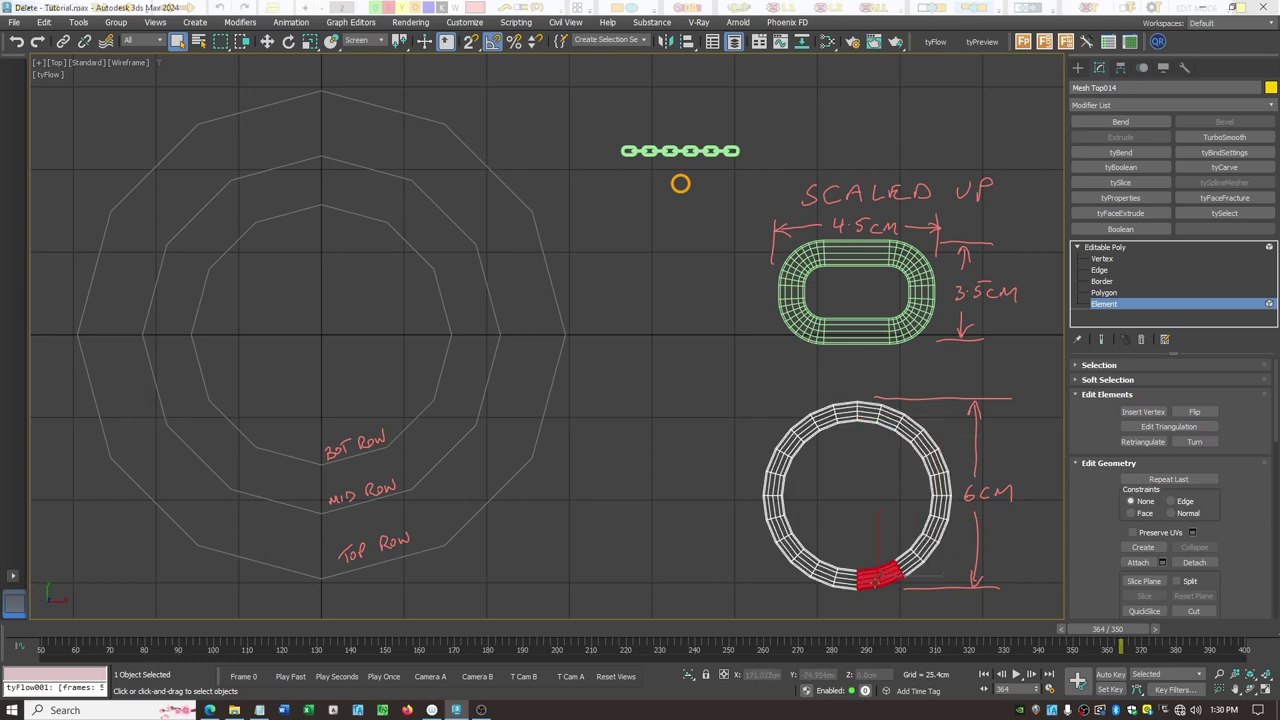
{"action": "left_click", "coordinate": [842, 584]}
{"action": "left_click", "coordinate": [802, 558]}
{"action": "left_click", "coordinate": [774, 516]}
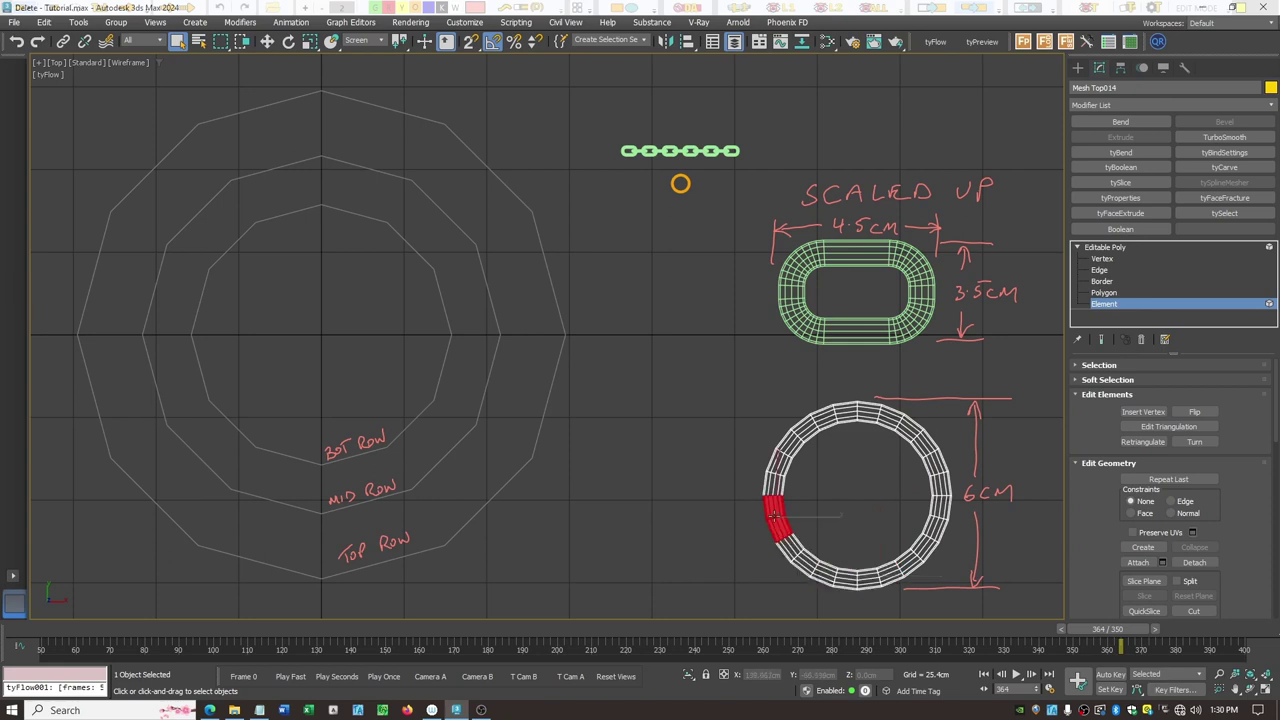
{"action": "left_click", "coordinate": [775, 472]}
{"action": "left_click", "coordinate": [801, 438]}
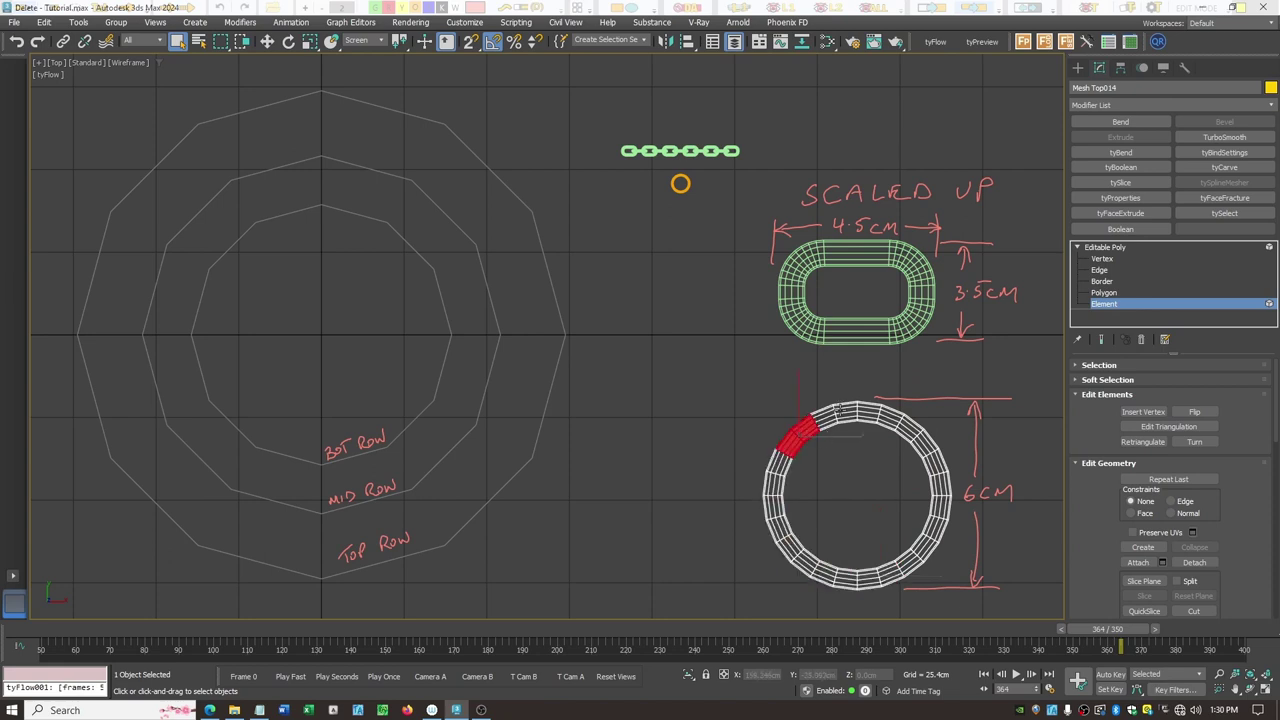
{"action": "left_click", "coordinate": [837, 410]}
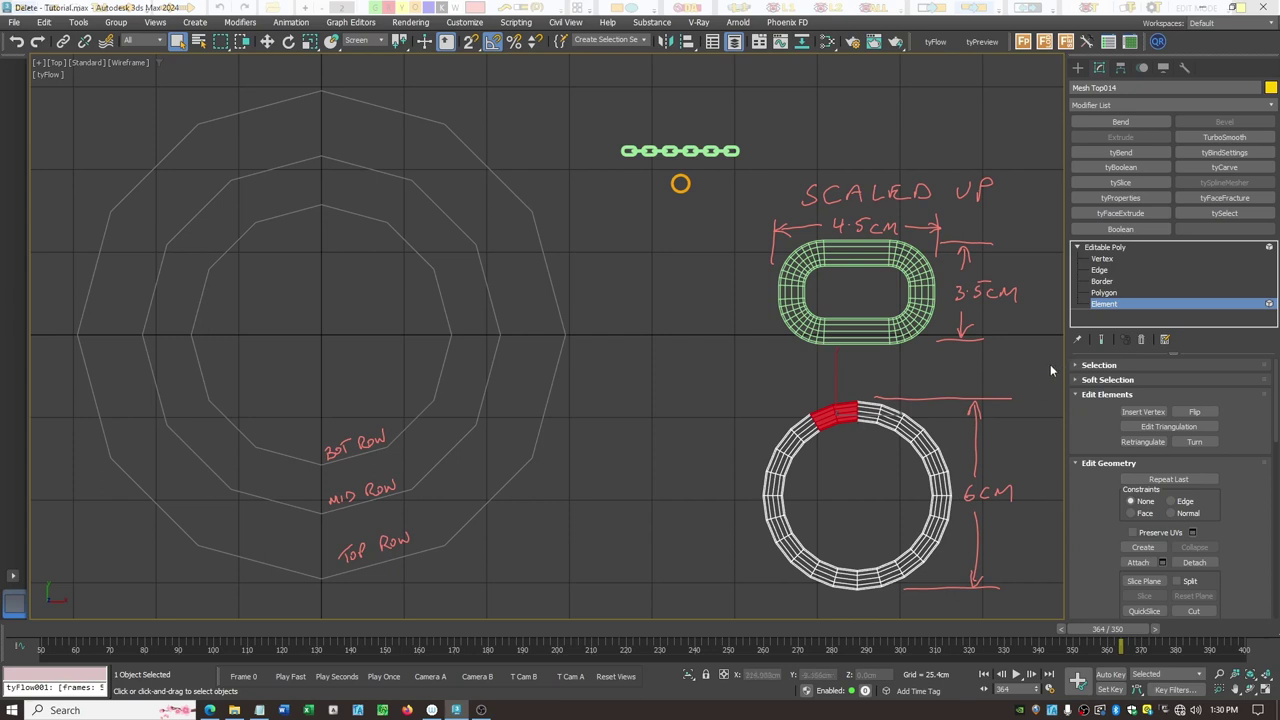
Exit Element mode on the ring back to Editable Poly object level.
{"action": "left_click", "coordinate": [1105, 247]}
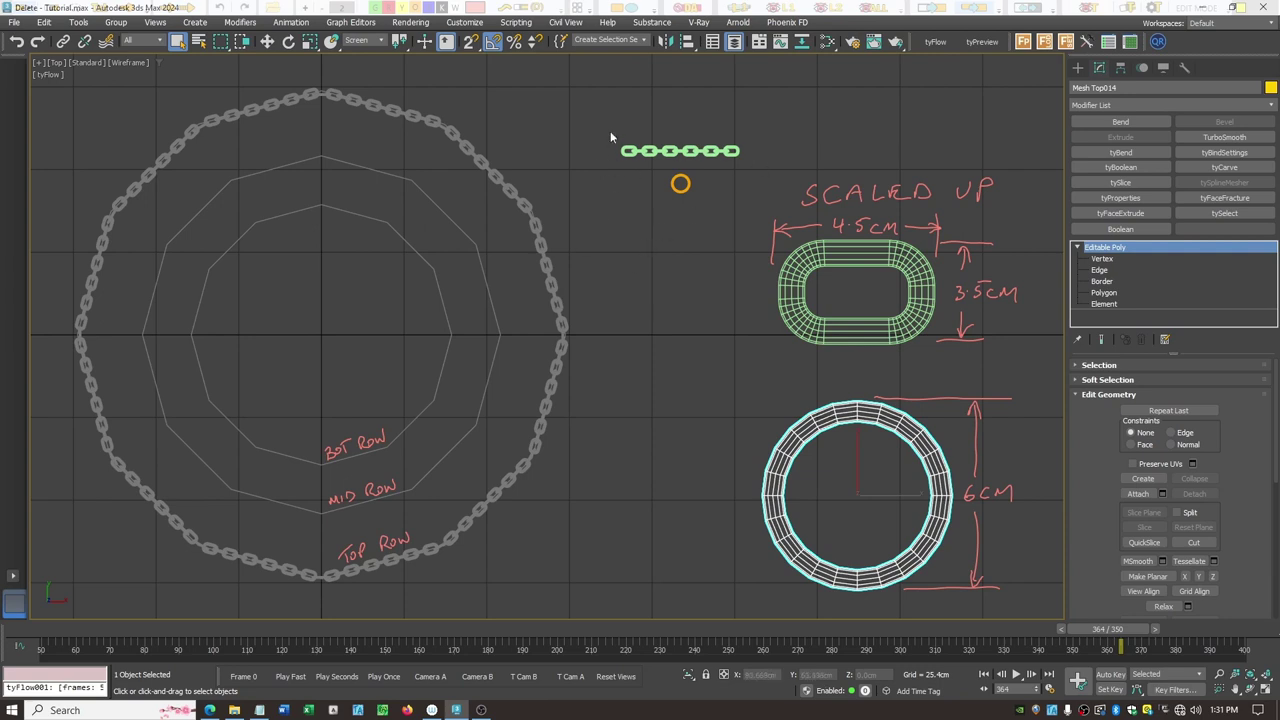
Group the 11 links of the small chain as Group001.
{"action": "left_click_drag", "start_coordinate": [610, 132], "coordinate": [755, 174]}
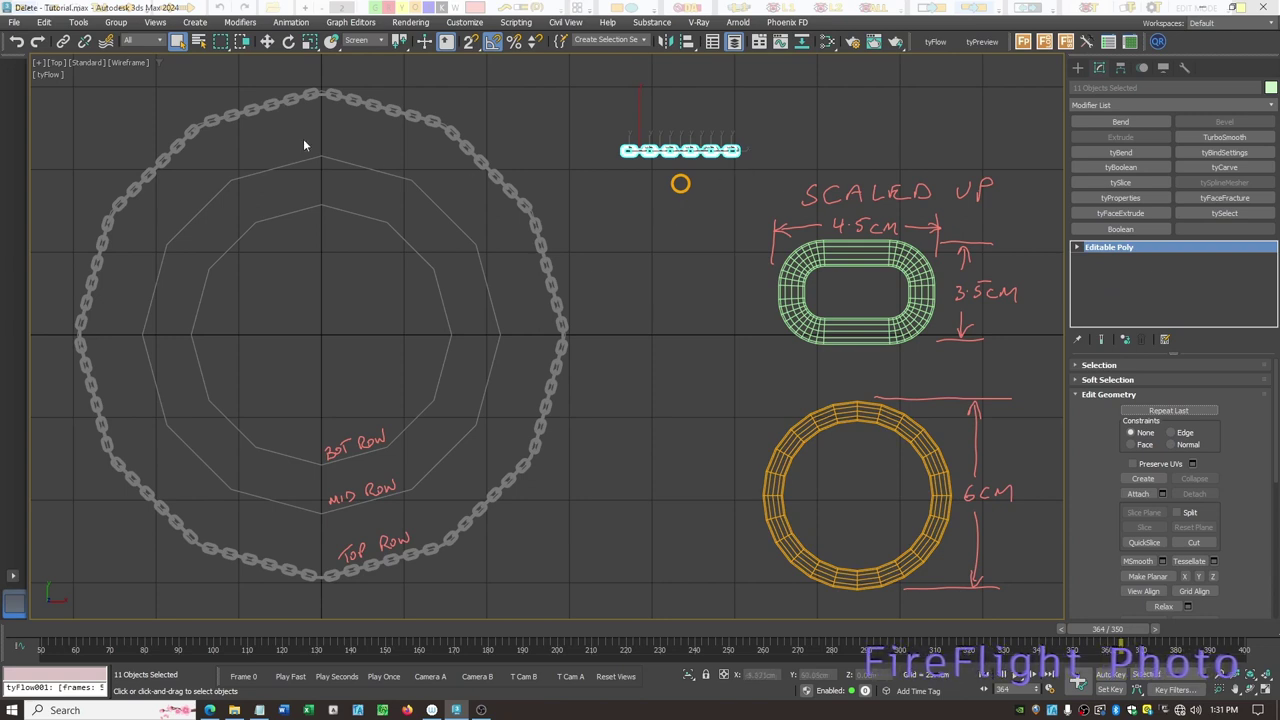
{"action": "left_click", "coordinate": [116, 22]}
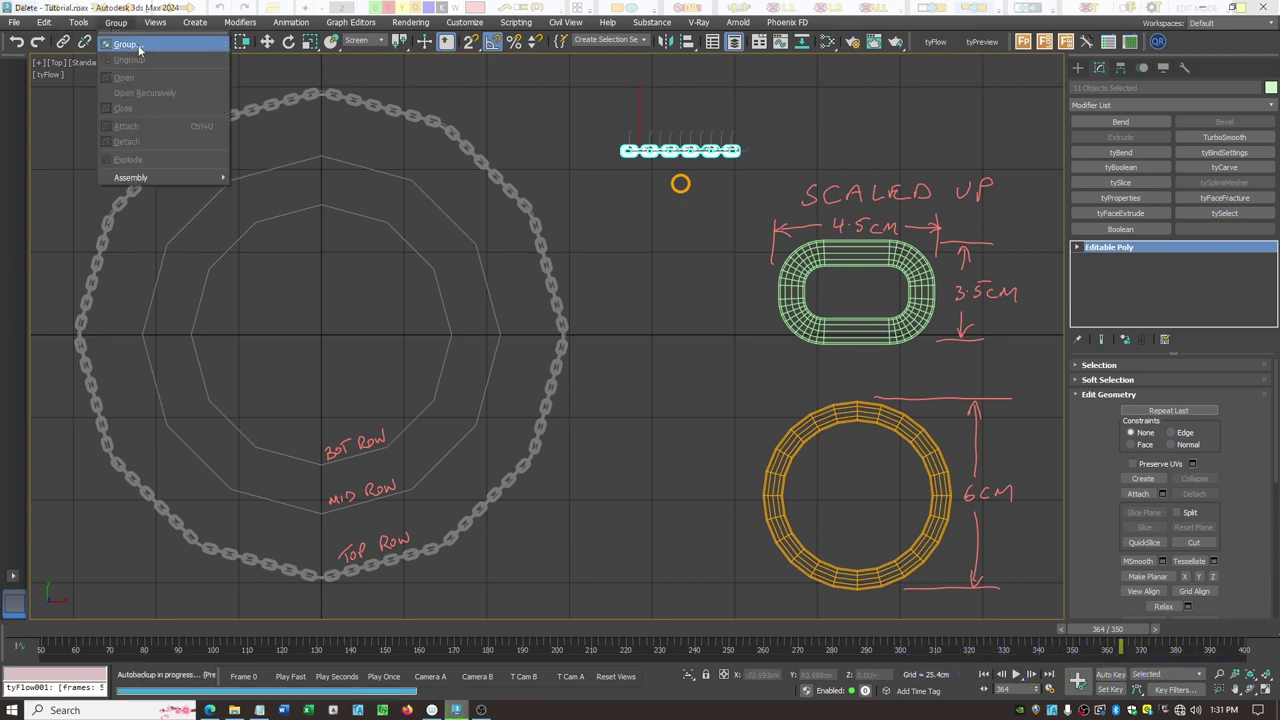
{"action": "left_click", "coordinate": [130, 44]}
{"action": "left_click", "coordinate": [650, 379]}
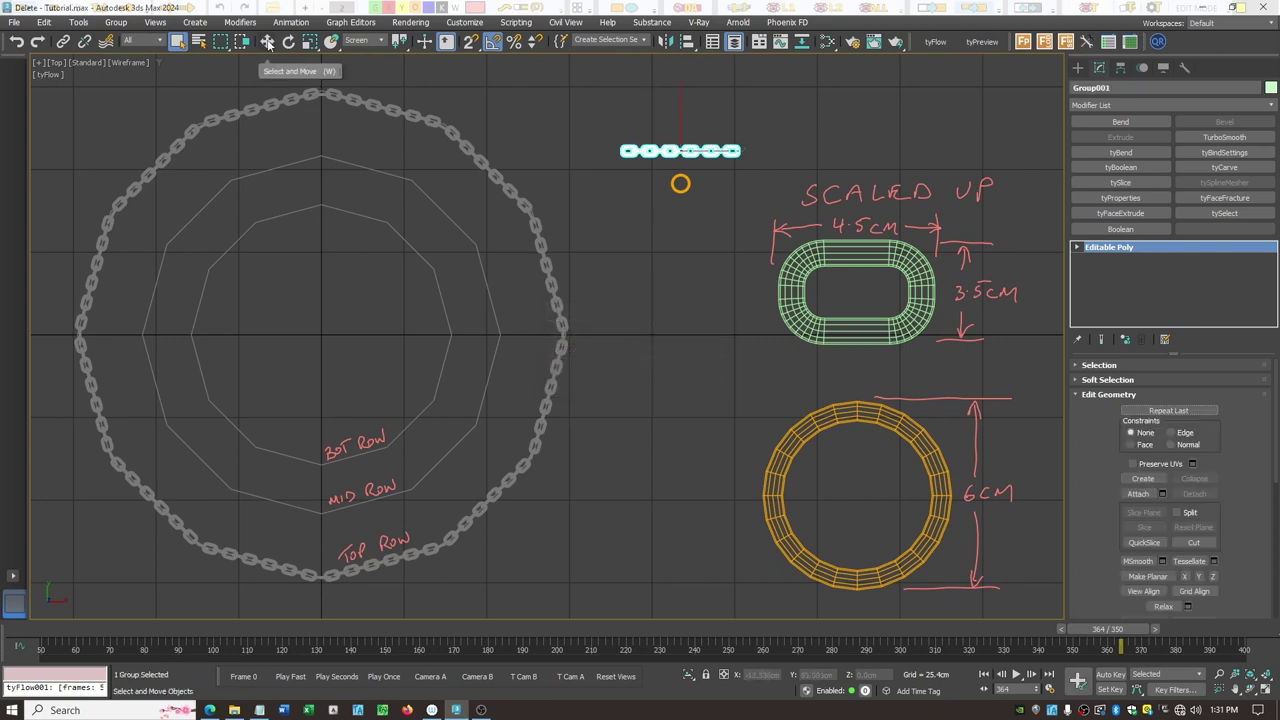
Move the chain group onto the top of the ring and rotate it about -30 degrees.
{"action": "key", "text": "w"}
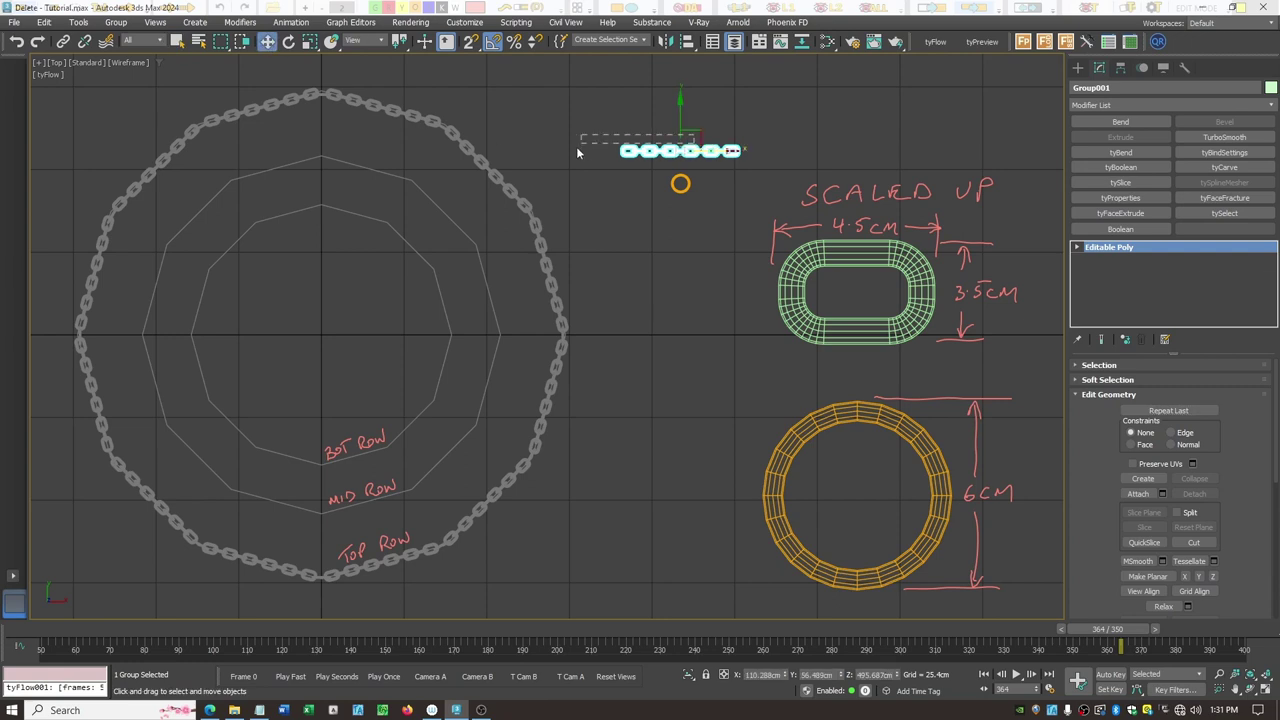
{"action": "left_click_drag", "start_coordinate": [697, 133], "coordinate": [566, 258]}
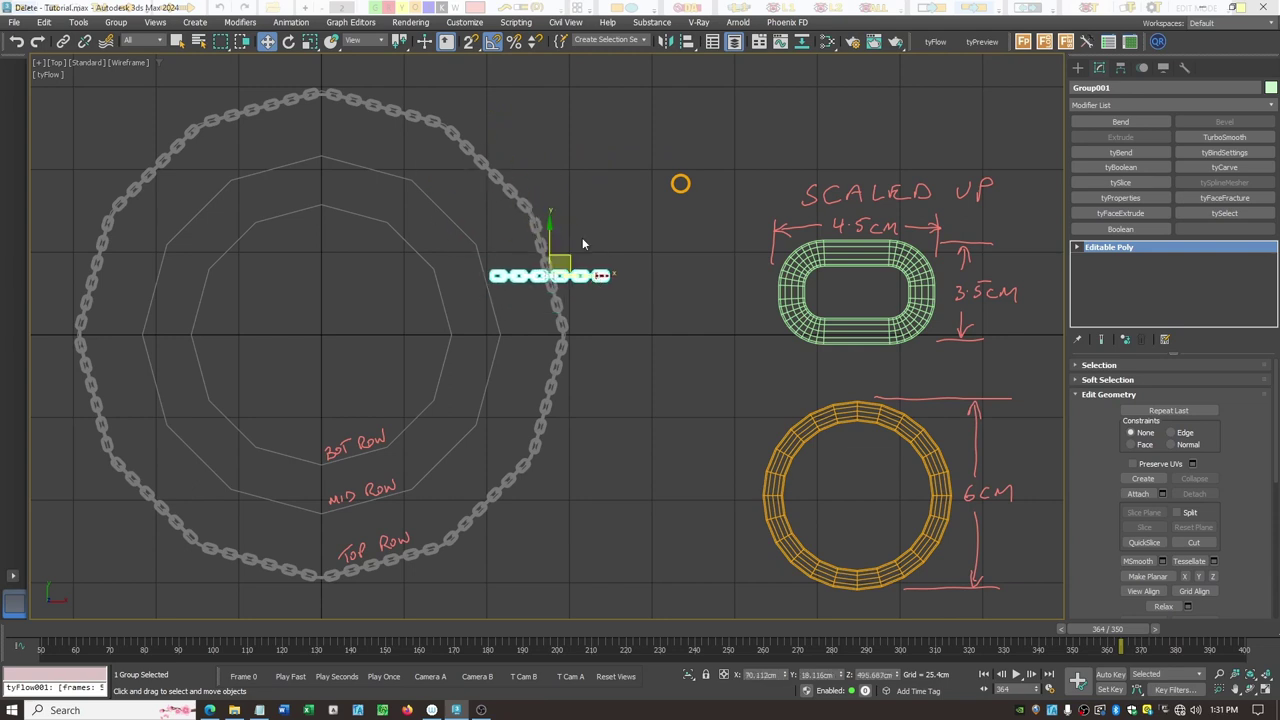
{"action": "left_click", "coordinate": [288, 44]}
{"action": "left_click_drag", "start_coordinate": [606, 246], "coordinate": [634, 286]}
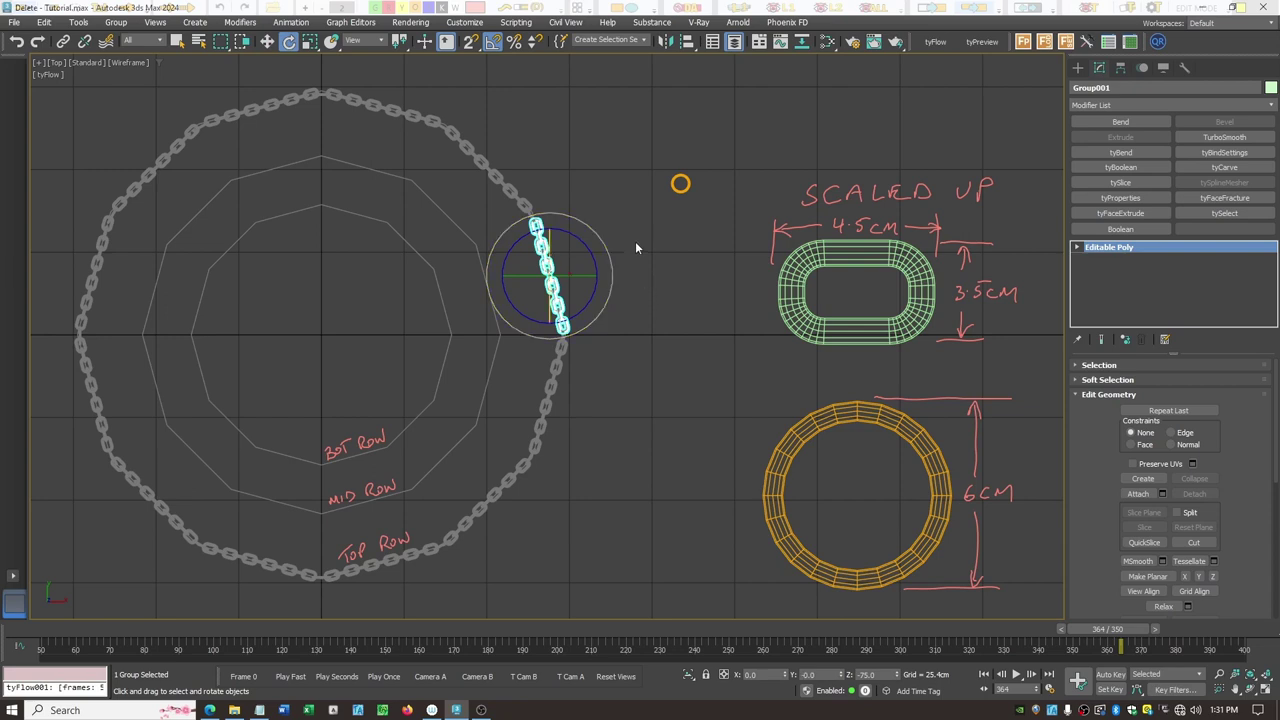
Select the short green chain segment and shift it slightly upward.
{"action": "left_click", "coordinate": [612, 226]}
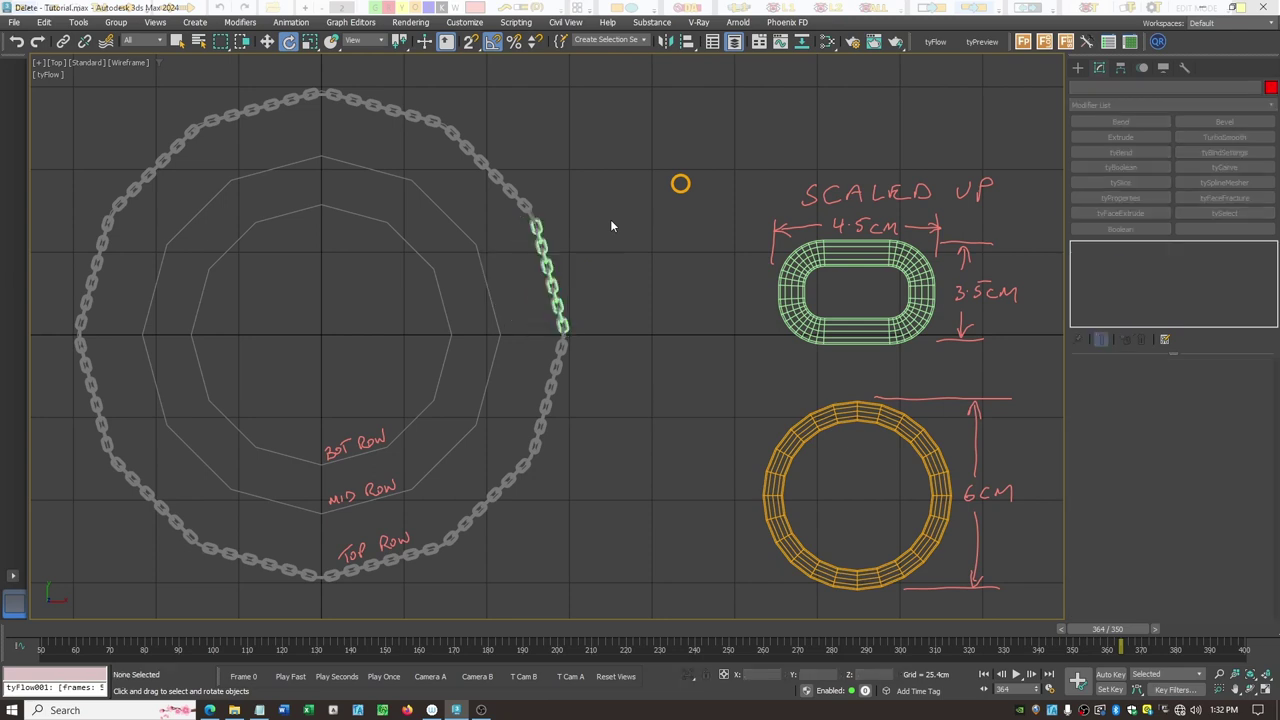
{"action": "scroll", "coordinate": [576, 267], "scroll_direction": "up", "scroll_amount": 2}
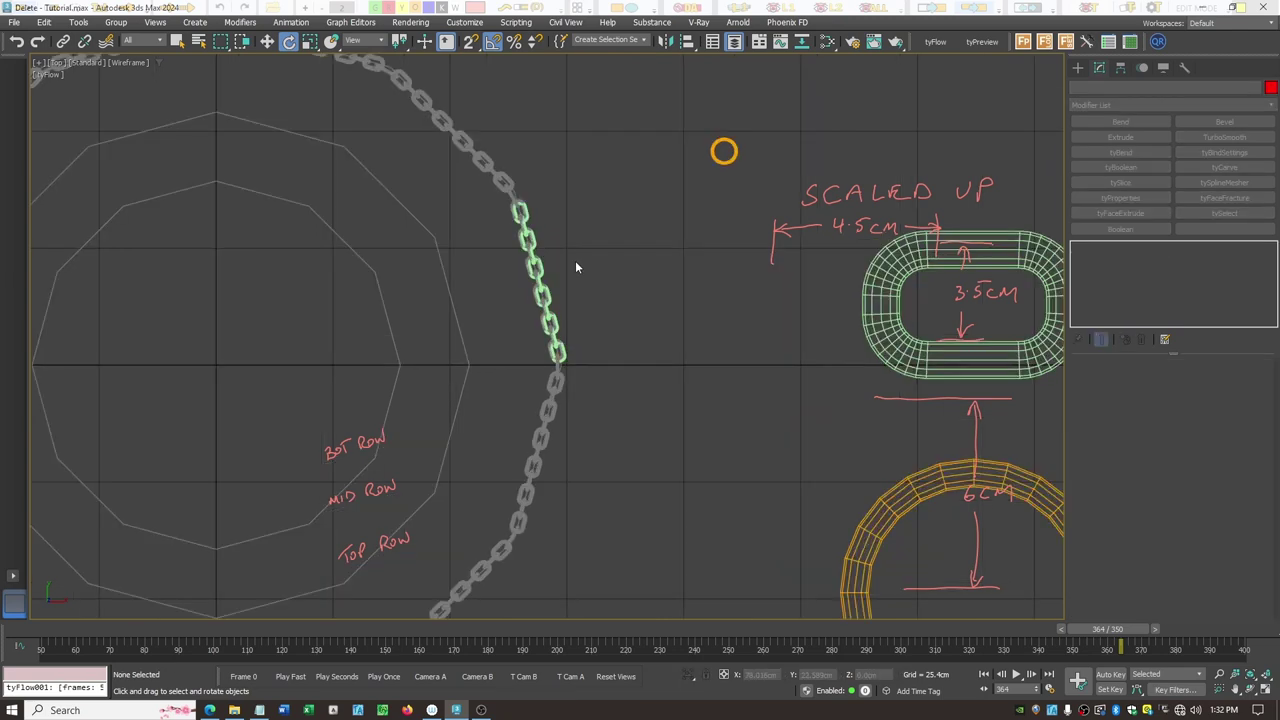
{"action": "scroll", "coordinate": [575, 267], "scroll_direction": "up", "scroll_amount": 2}
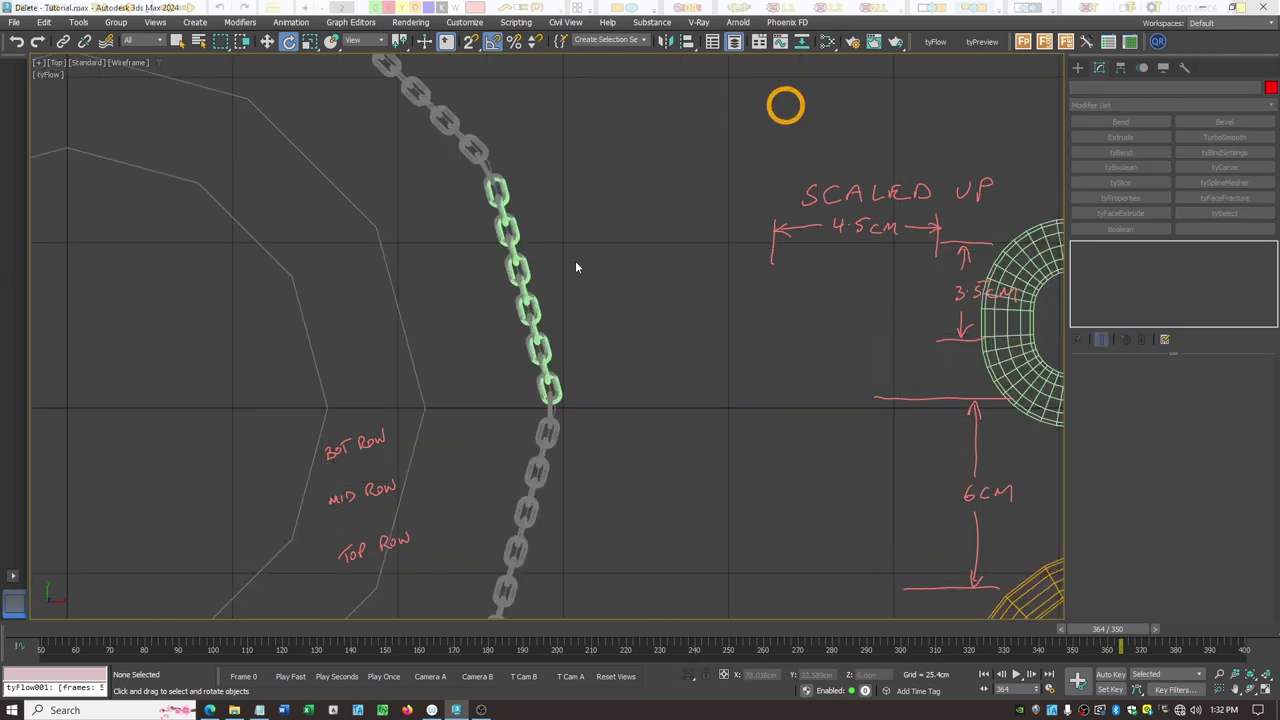
{"action": "left_click", "coordinate": [526, 292]}
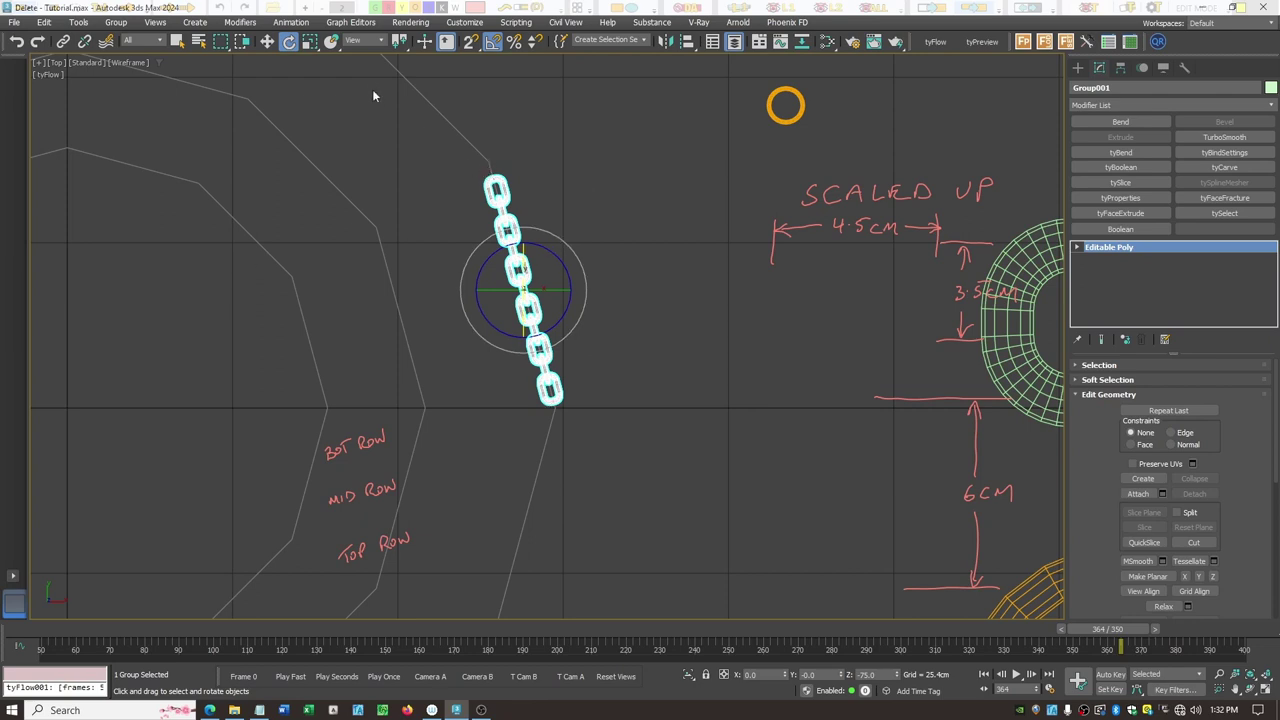
{"action": "left_click", "coordinate": [310, 41]}
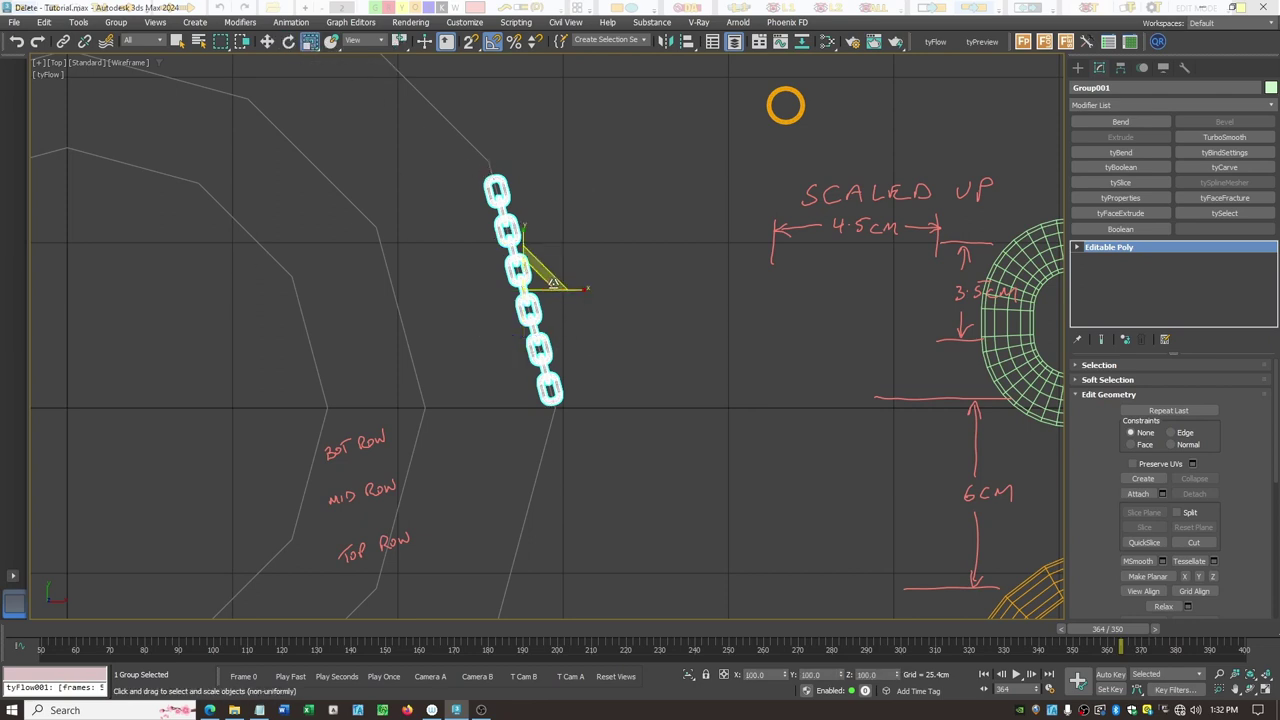
{"action": "left_click", "coordinate": [176, 41]}
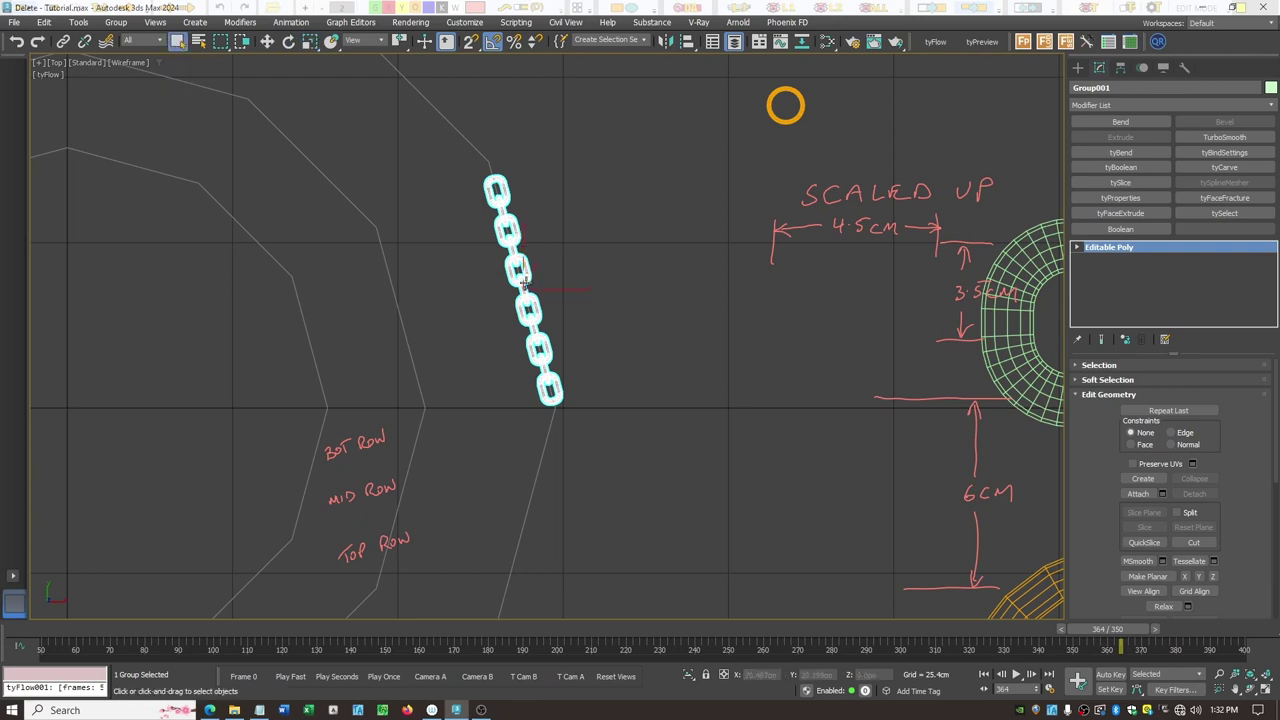
{"action": "left_click", "coordinate": [268, 41]}
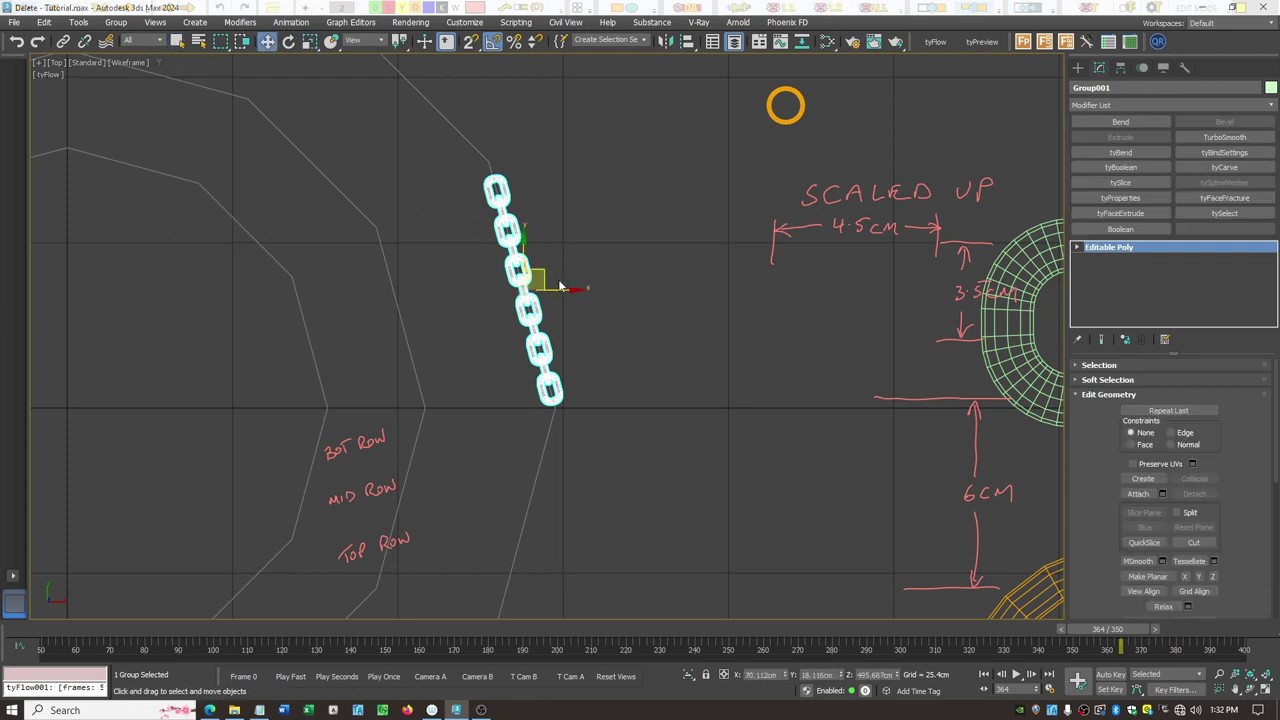
{"action": "left_click_drag", "start_coordinate": [543, 279], "coordinate": [541, 267]}
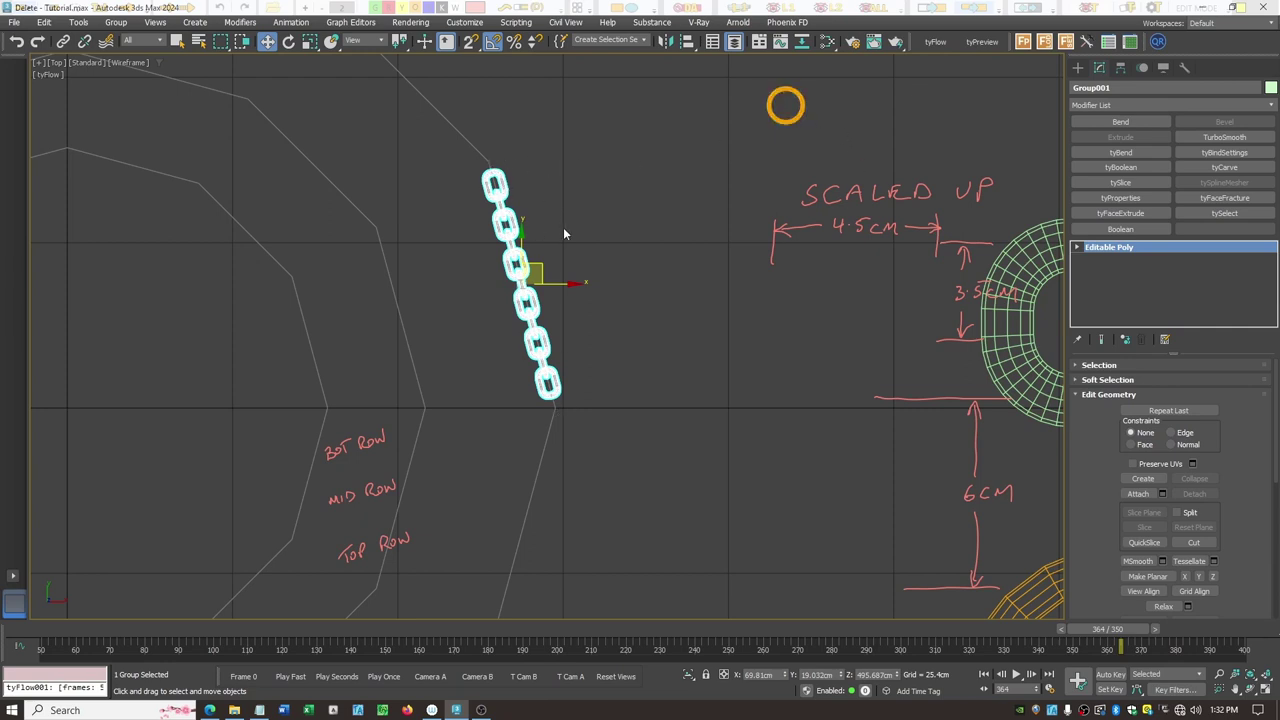
Reselect the chain segment and bring up its Hierarchy pivot settings.
{"action": "left_click", "coordinate": [592, 327]}
{"action": "scroll", "coordinate": [597, 325], "scroll_direction": "down", "scroll_amount": 2}
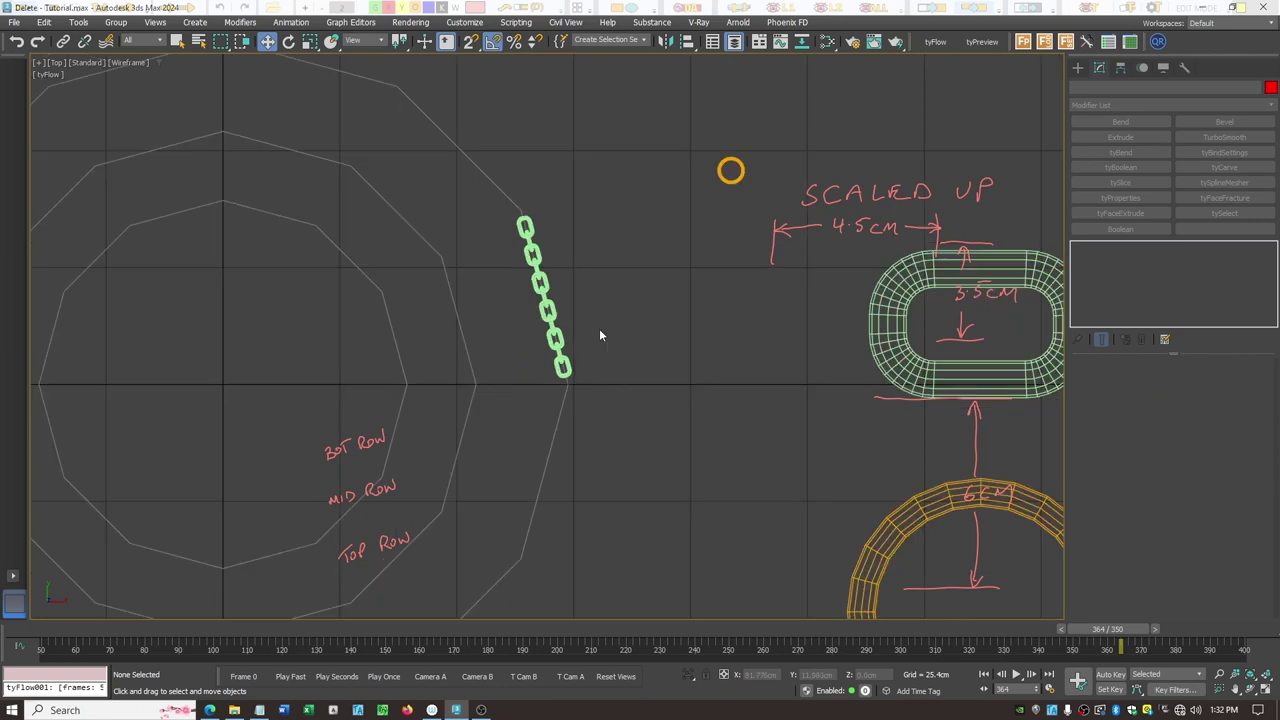
{"action": "scroll", "coordinate": [599, 328], "scroll_direction": "down", "scroll_amount": 3}
{"action": "left_click", "coordinate": [568, 315]}
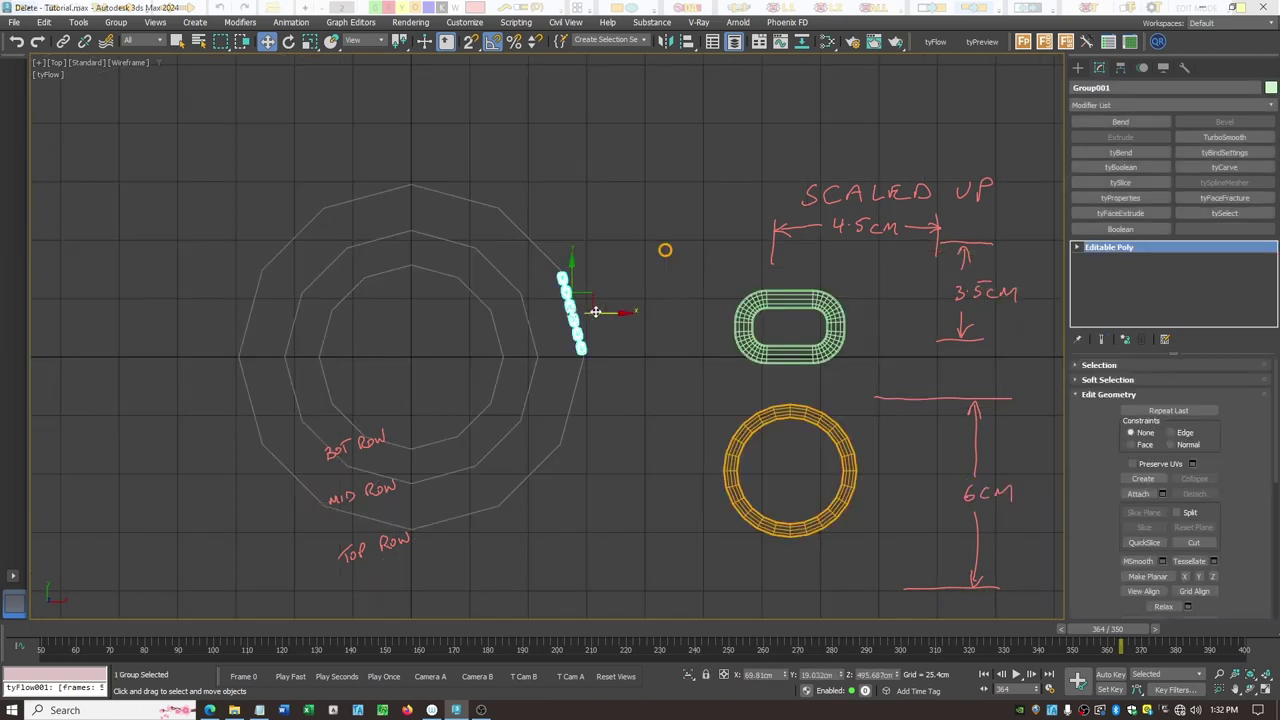
{"action": "left_click", "coordinate": [1120, 68]}
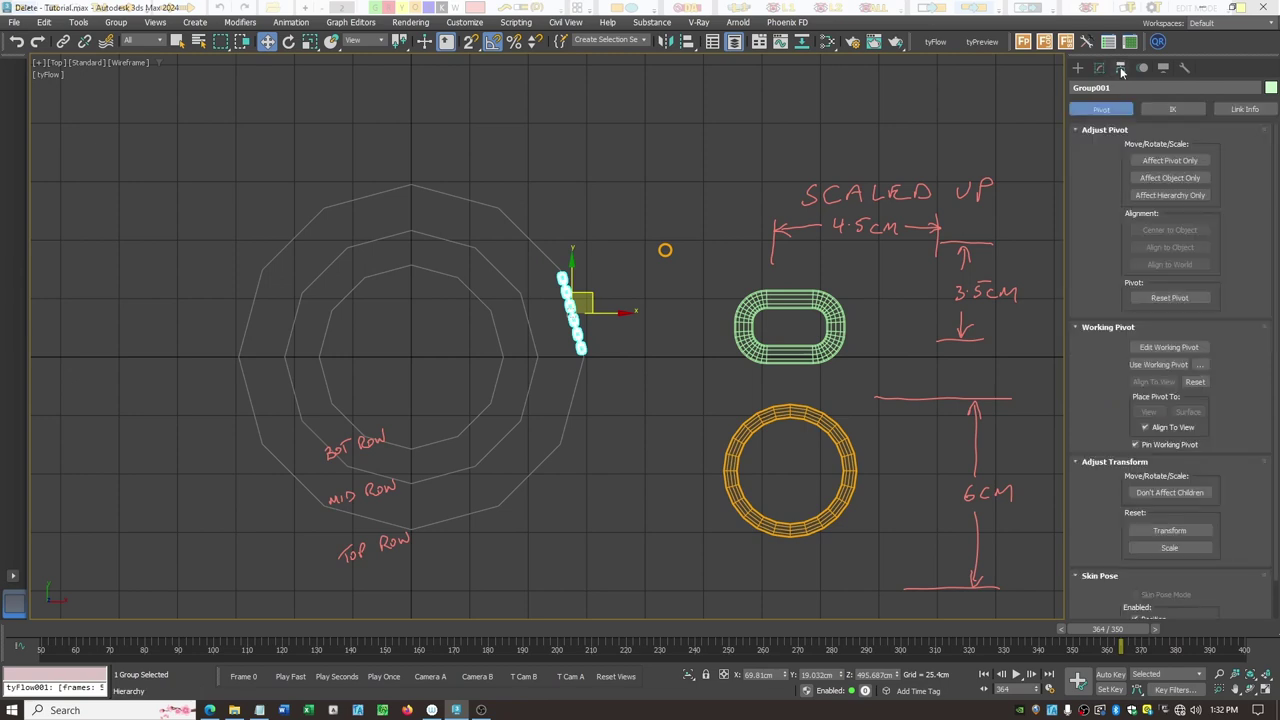
Centre the chain segment's pivot at X 0, Y 0 using Affect Pivot Only.
{"action": "left_click", "coordinate": [1172, 161]}
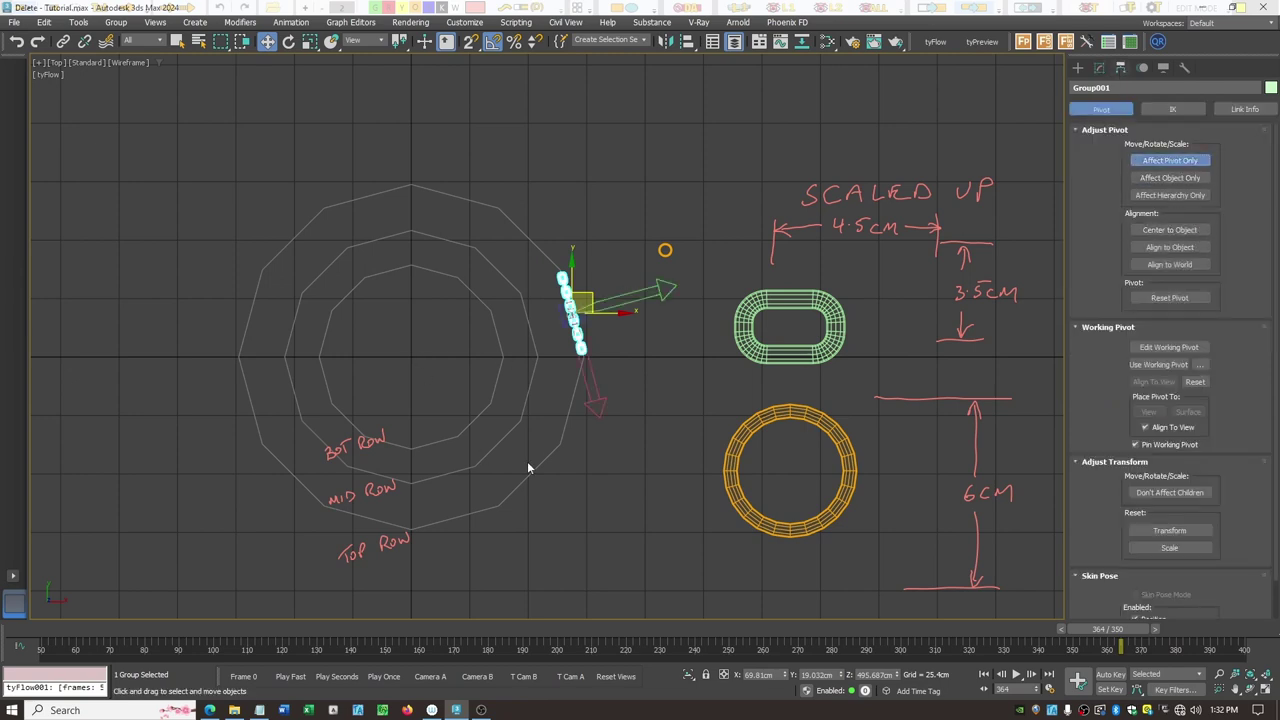
{"action": "right_click", "coordinate": [787, 677]}
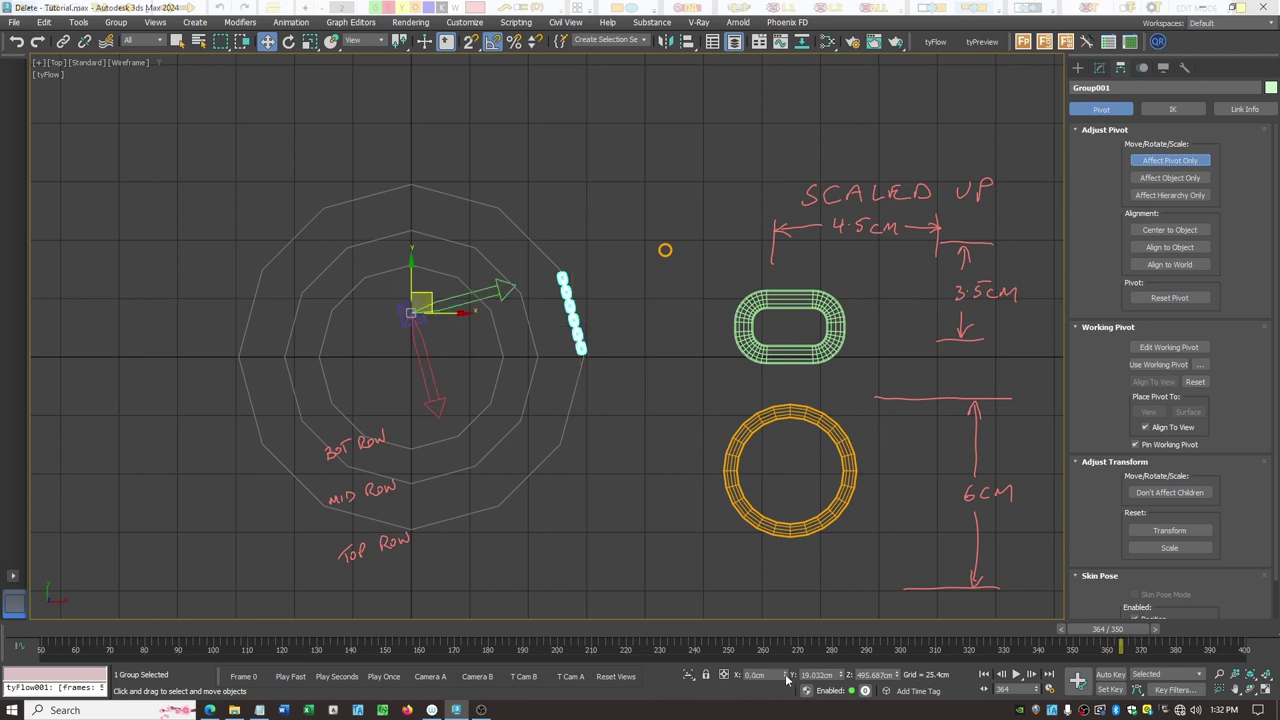
{"action": "right_click", "coordinate": [842, 677]}
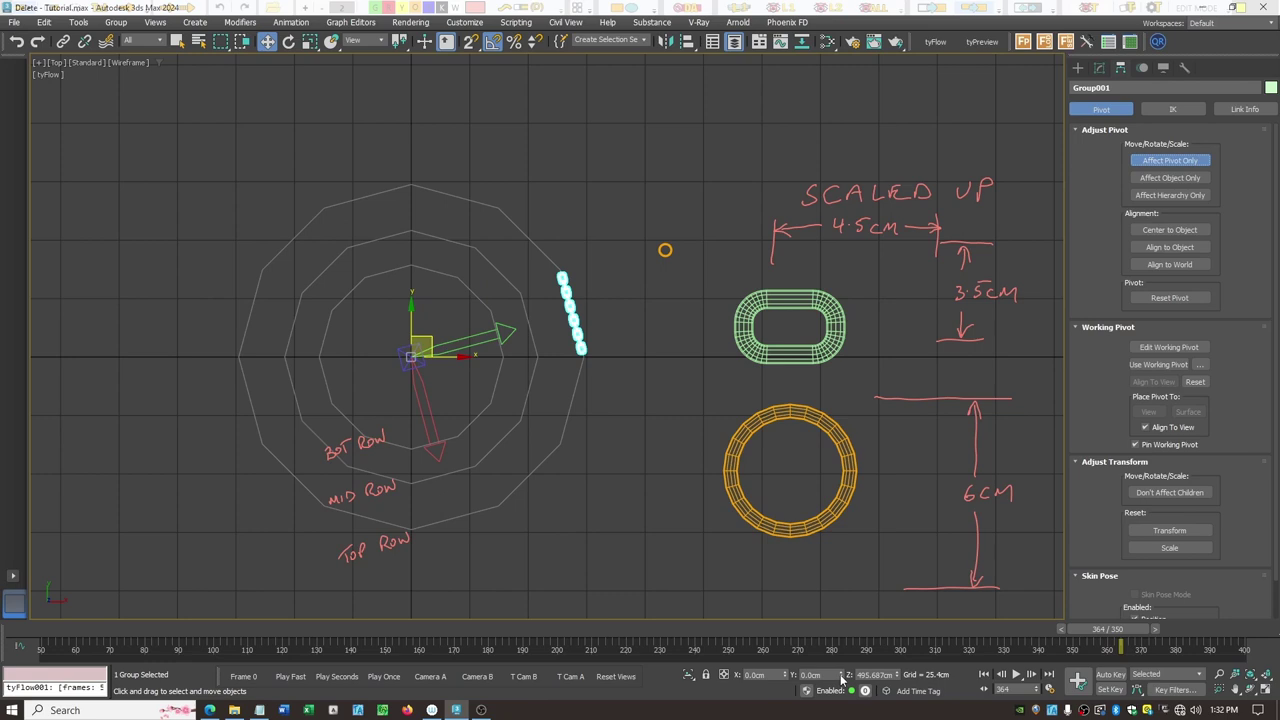
{"action": "left_click", "coordinate": [1169, 160]}
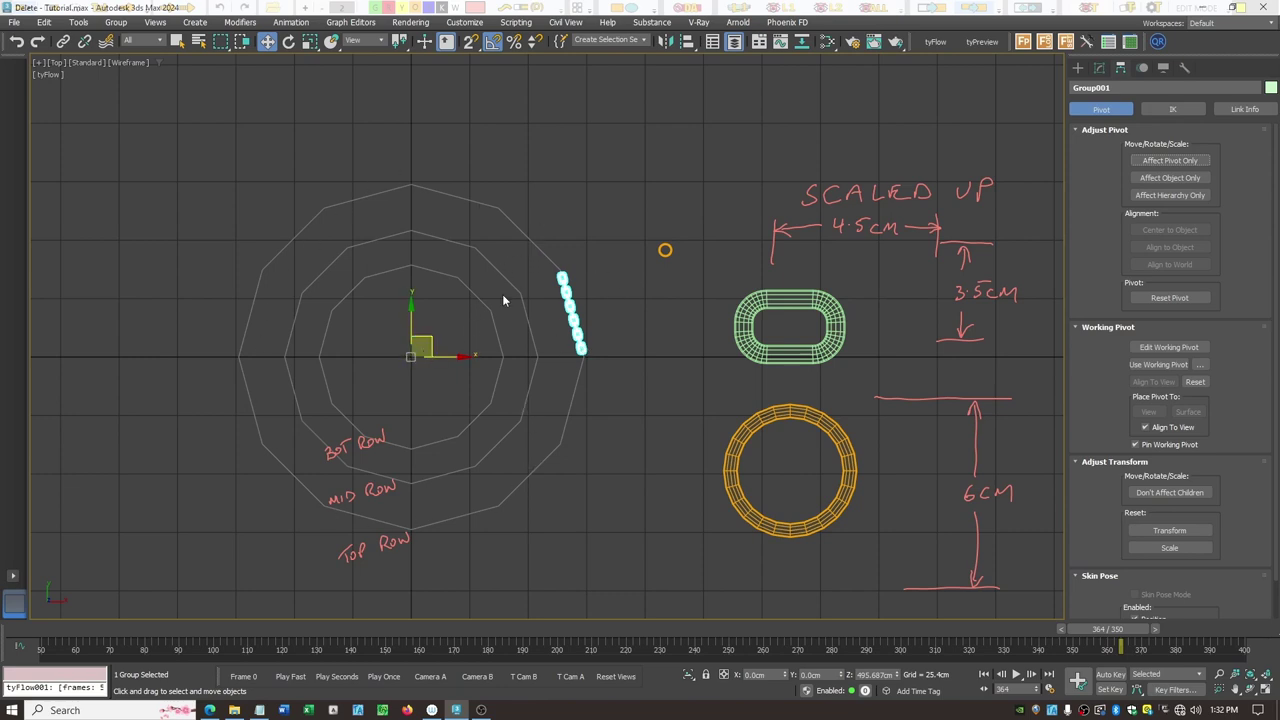
Shift-rotate the segment around the centre to make 10 instanced copies.
{"action": "left_click", "coordinate": [288, 41]}
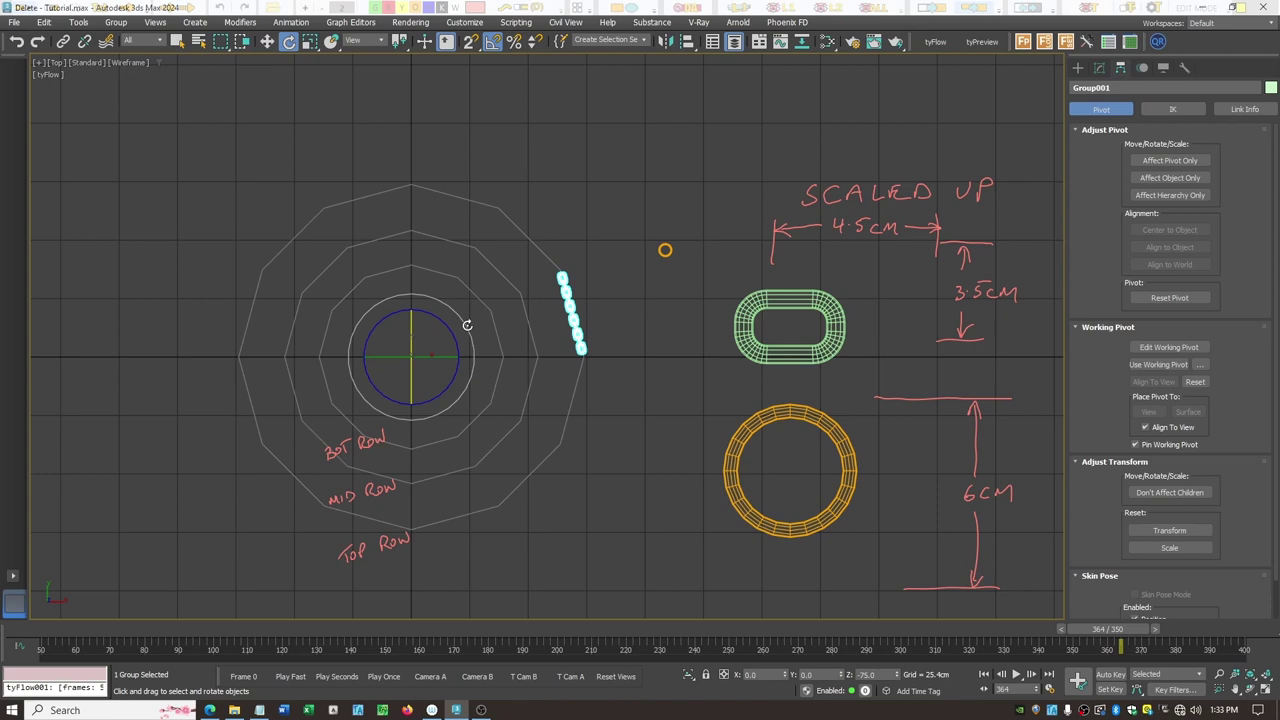
{"action": "left_click_drag", "start_coordinate": [467, 325], "coordinate": [461, 302], "text": "shift"}
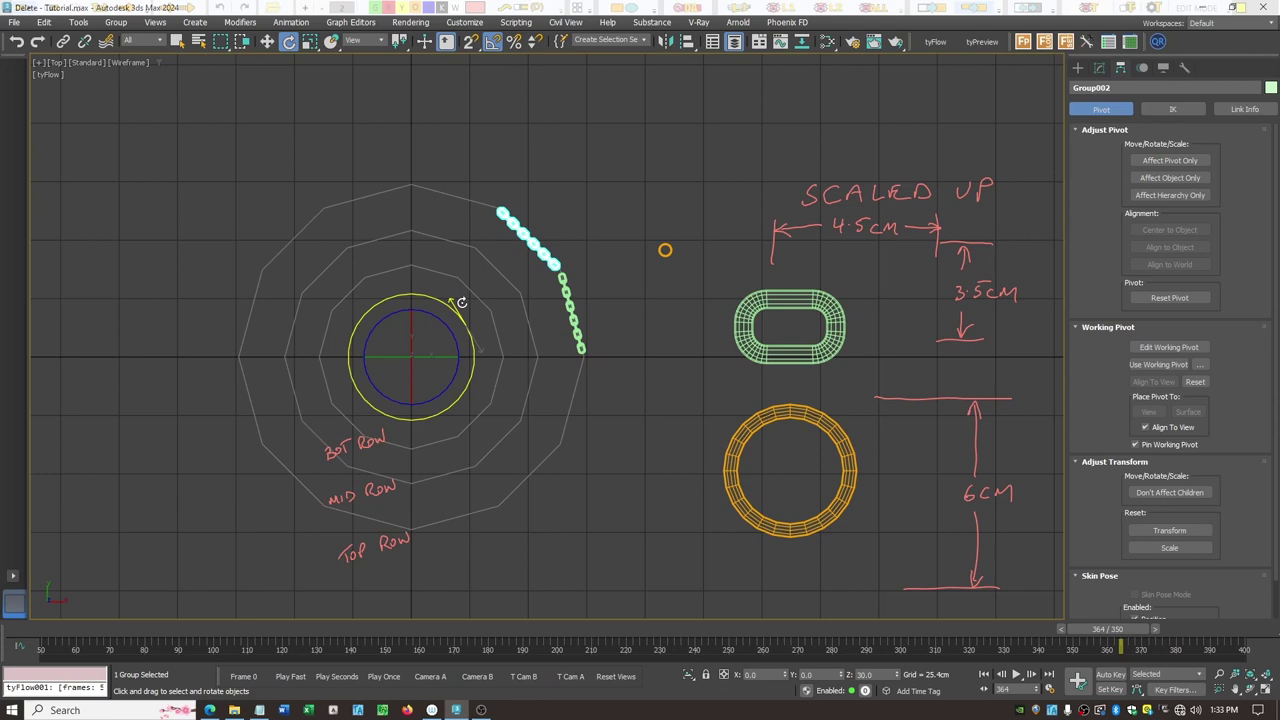
{"action": "left_click_drag", "start_coordinate": [461, 302], "coordinate": [463, 305], "text": "shift"}
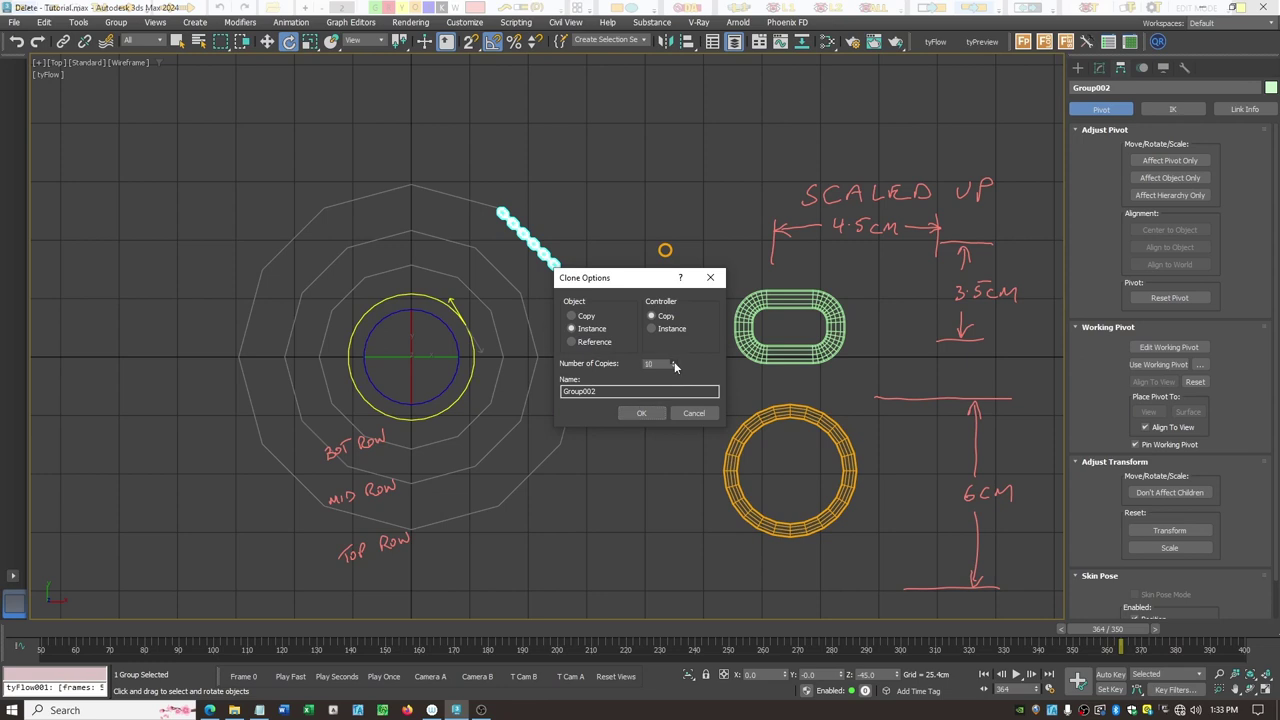
{"action": "left_click", "coordinate": [642, 412]}
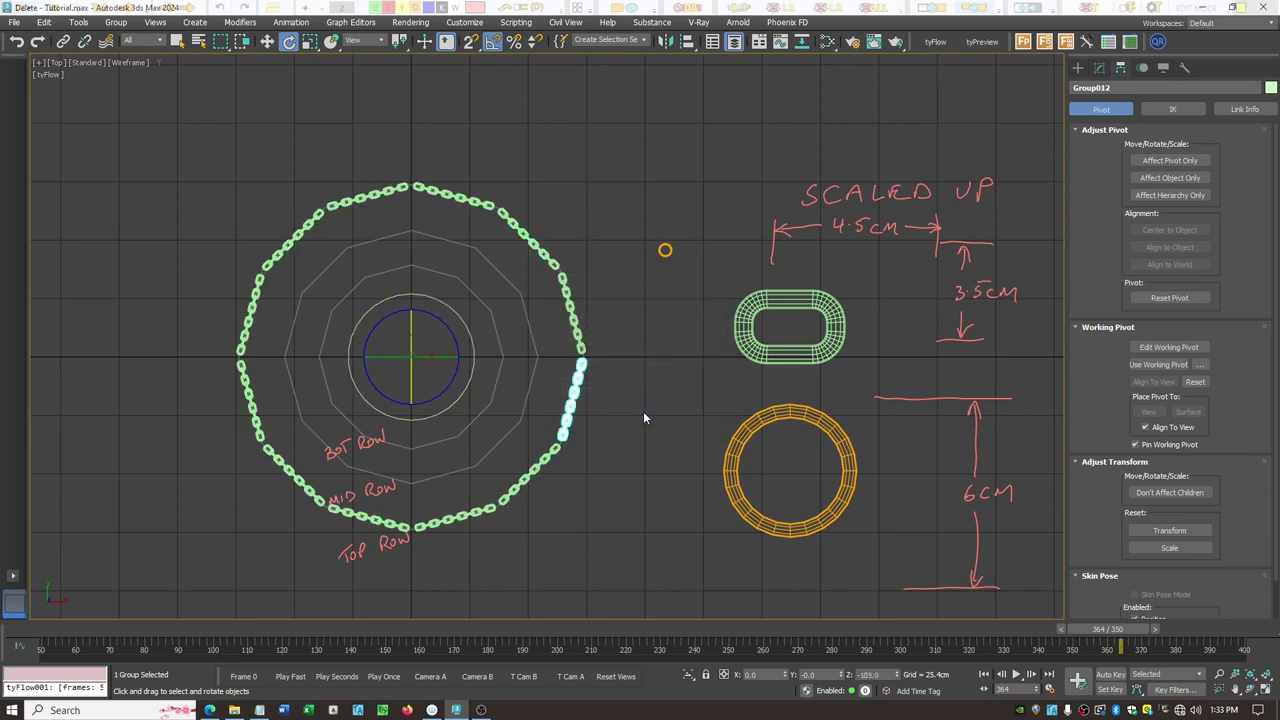
Select the small orange circle and centre its pivot on the object.
{"action": "left_click", "coordinate": [646, 416]}
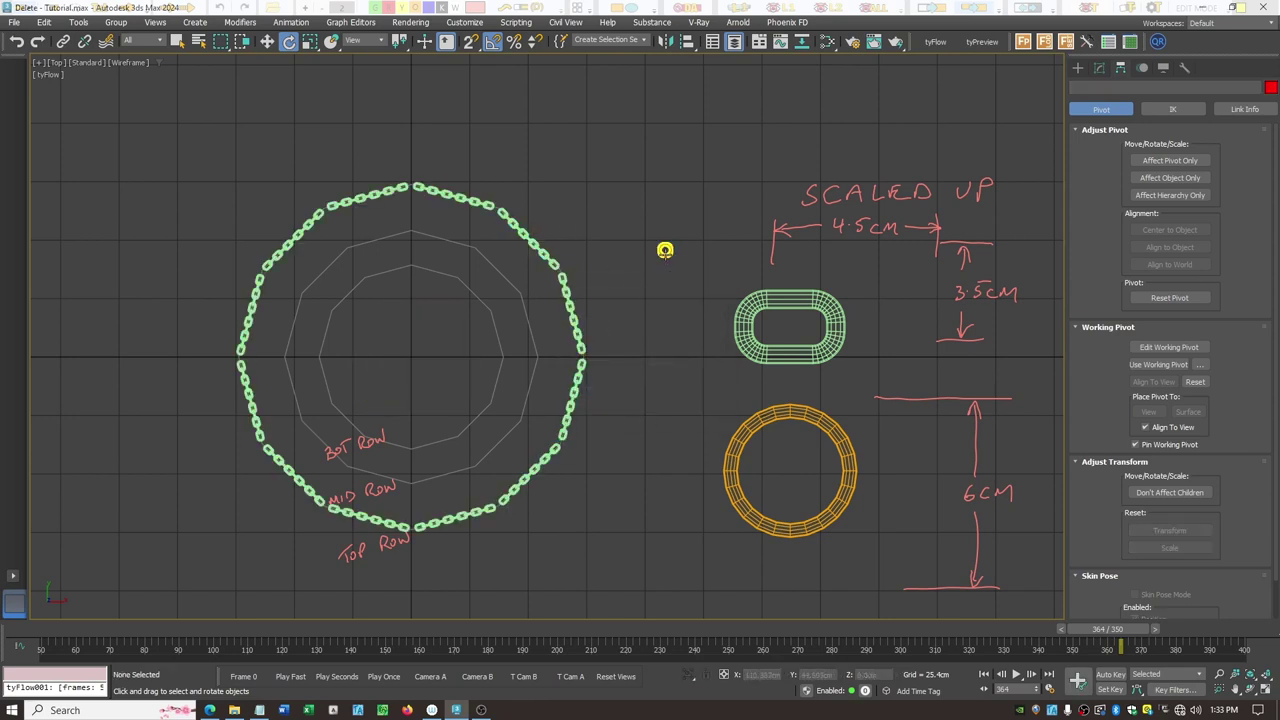
{"action": "left_click", "coordinate": [665, 251]}
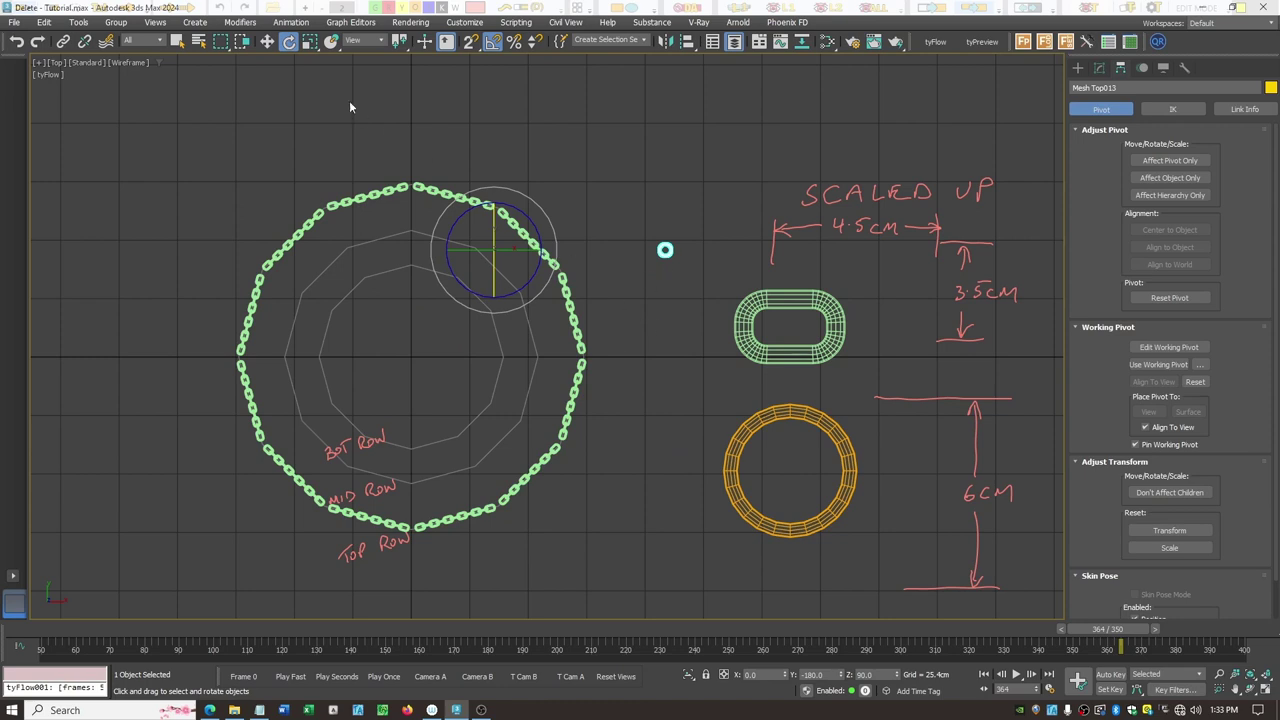
{"action": "left_click", "coordinate": [270, 42]}
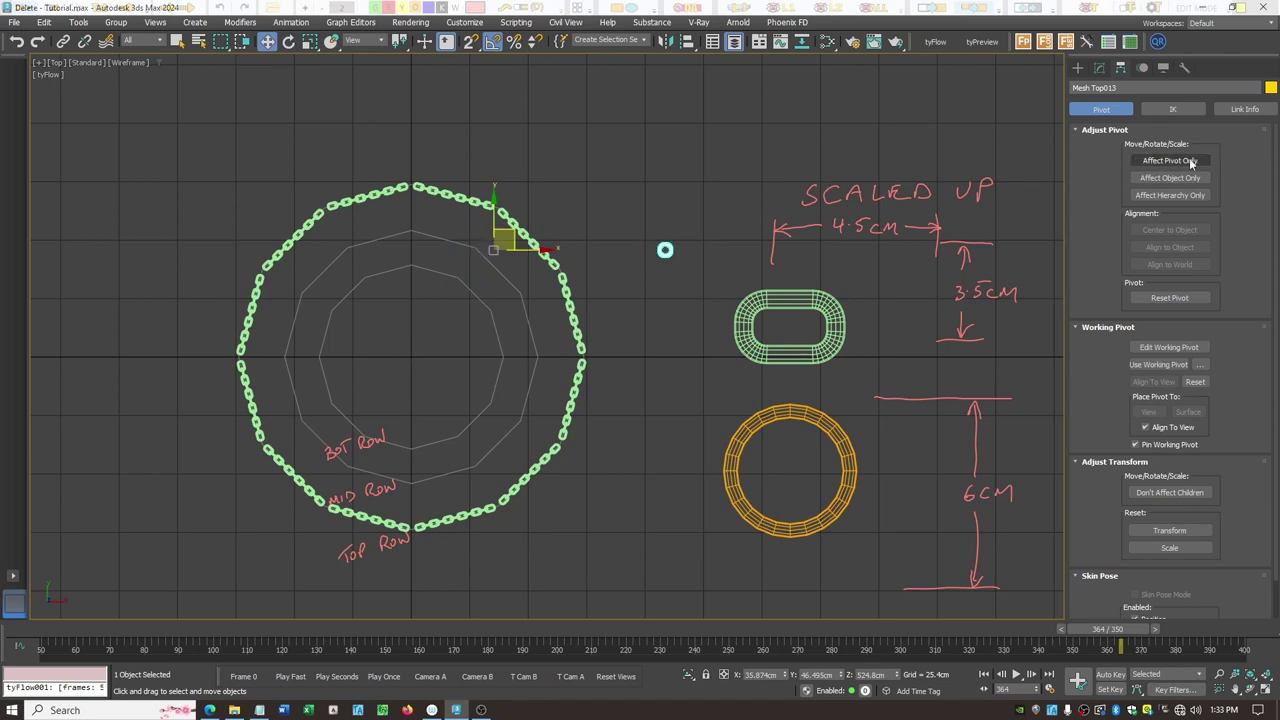
{"action": "left_click", "coordinate": [1170, 160]}
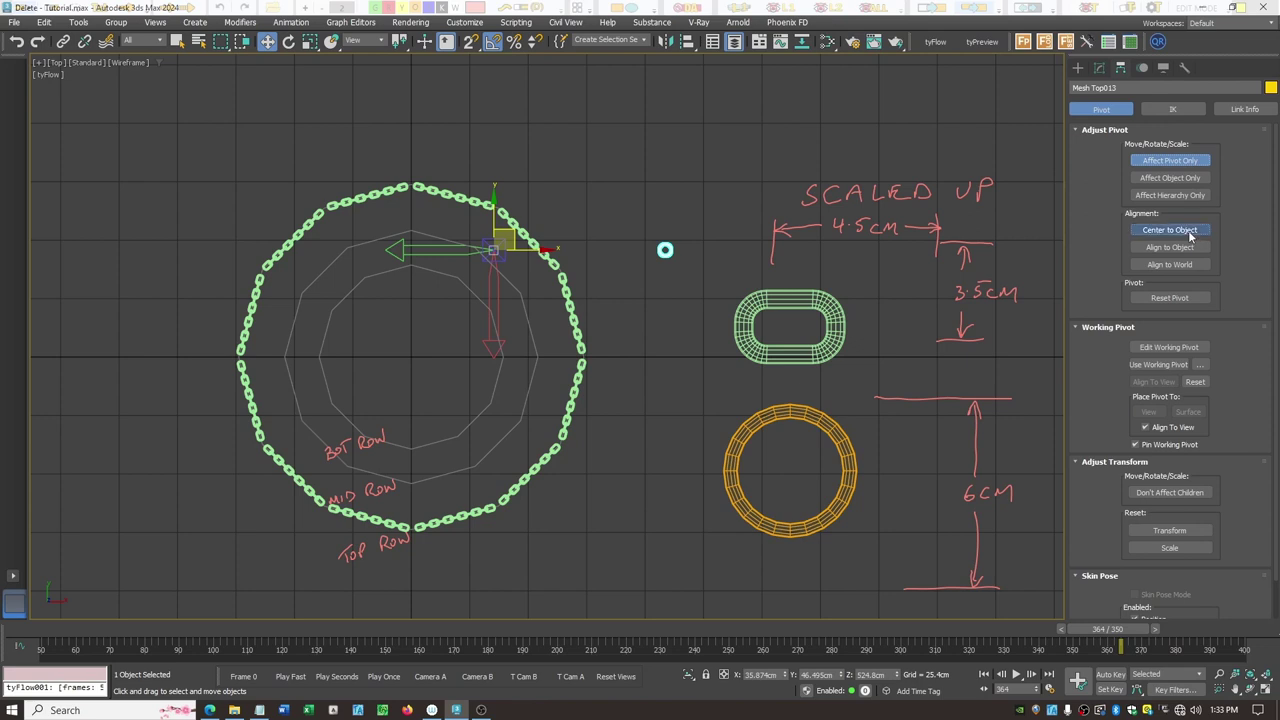
{"action": "left_click", "coordinate": [1180, 230]}
{"action": "left_click", "coordinate": [1165, 161]}
Move the small circle onto the ring's edge, tip it flat and align it with the chain.
{"action": "left_click", "coordinate": [1165, 161]}
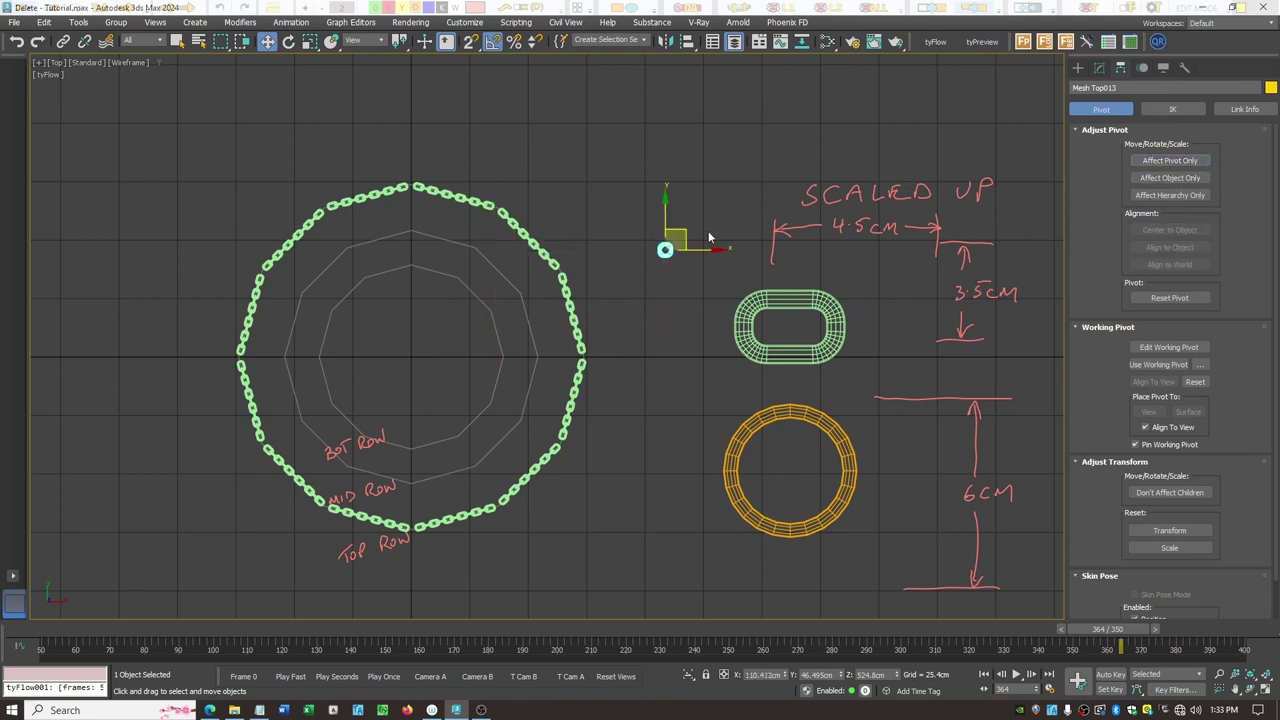
{"action": "left_click_drag", "start_coordinate": [676, 230], "coordinate": [571, 249]}
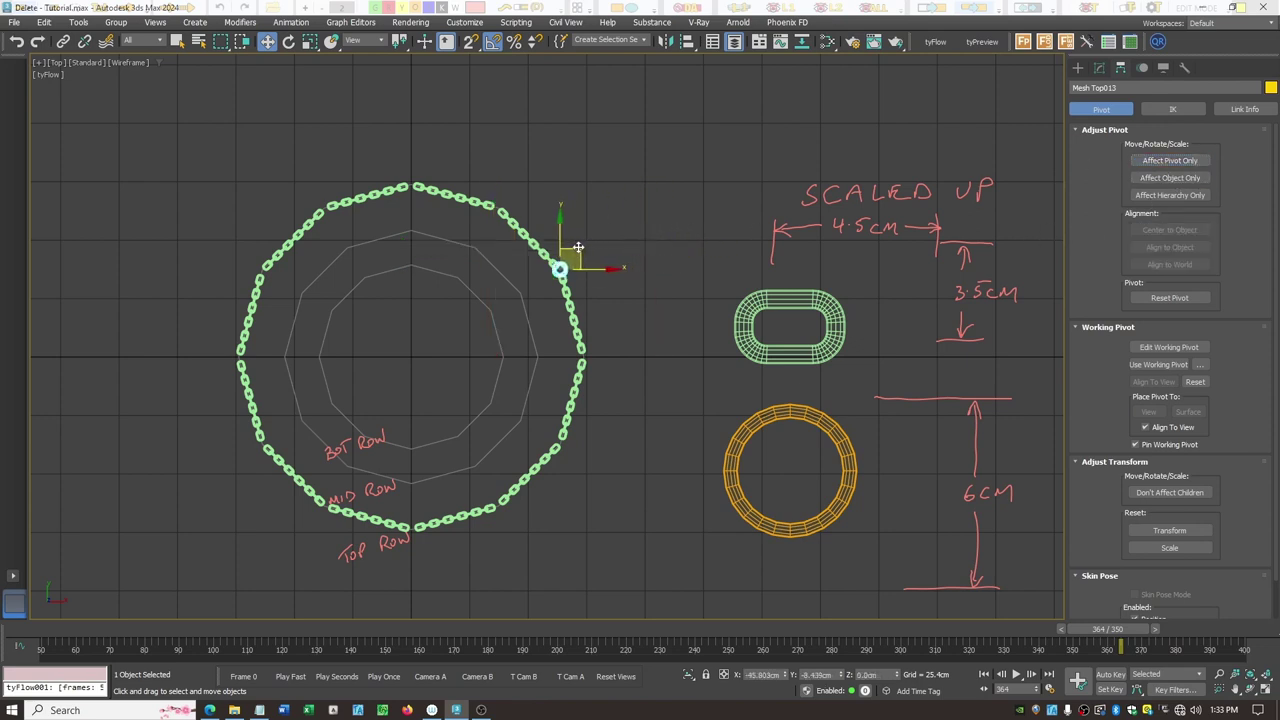
{"action": "scroll", "coordinate": [547, 247], "scroll_direction": "up", "scroll_amount": 8}
{"action": "scroll", "coordinate": [528, 240], "scroll_direction": "up", "scroll_amount": 8}
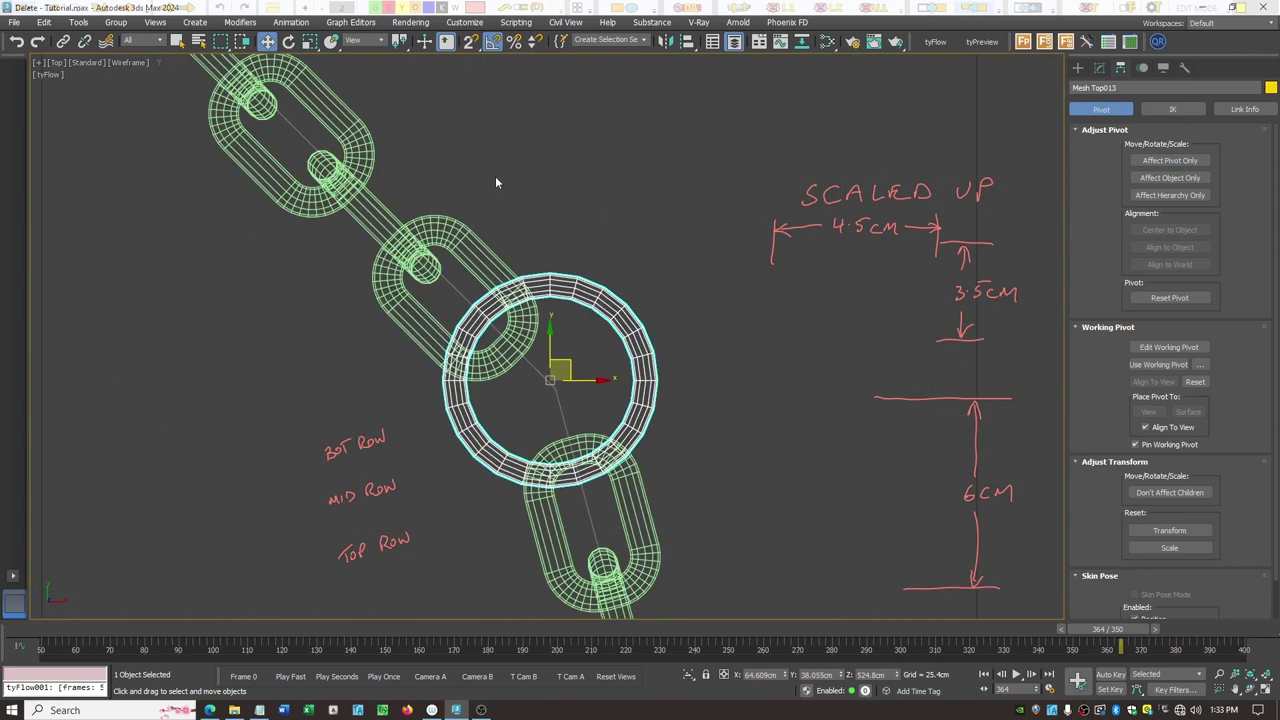
{"action": "left_click", "coordinate": [288, 41]}
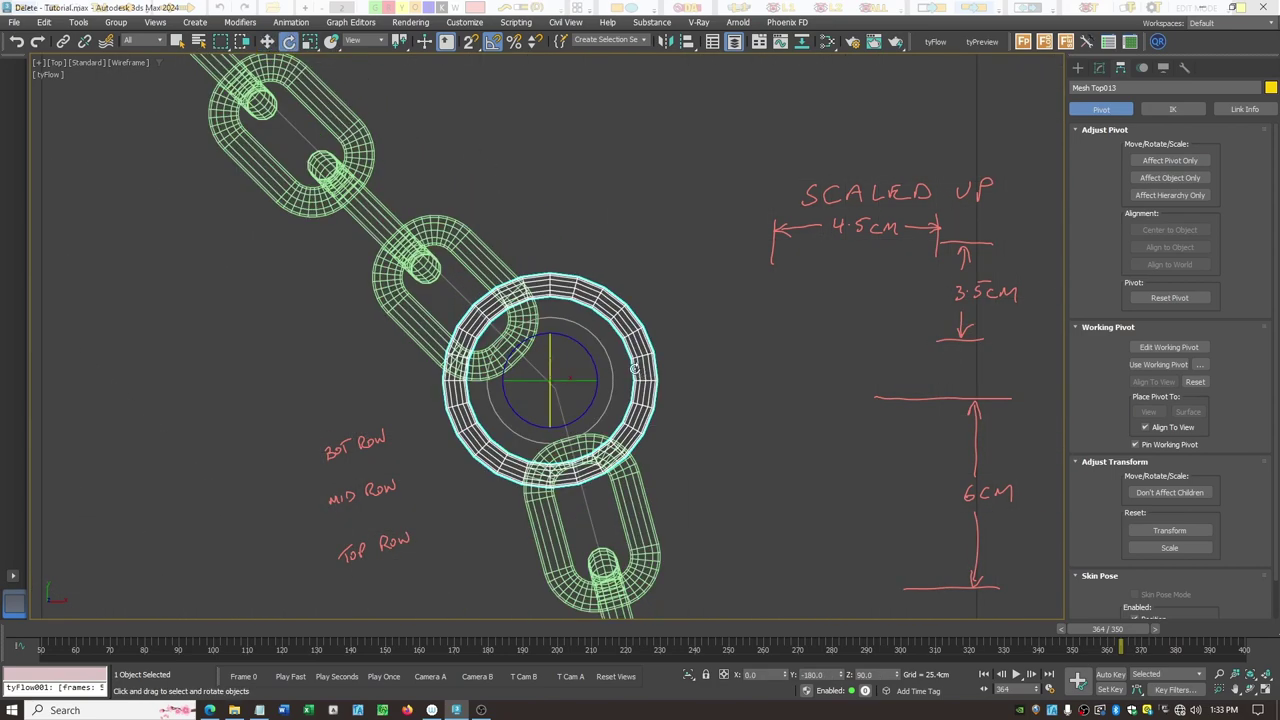
{"action": "left_click_drag", "start_coordinate": [551, 343], "coordinate": [562, 401]}
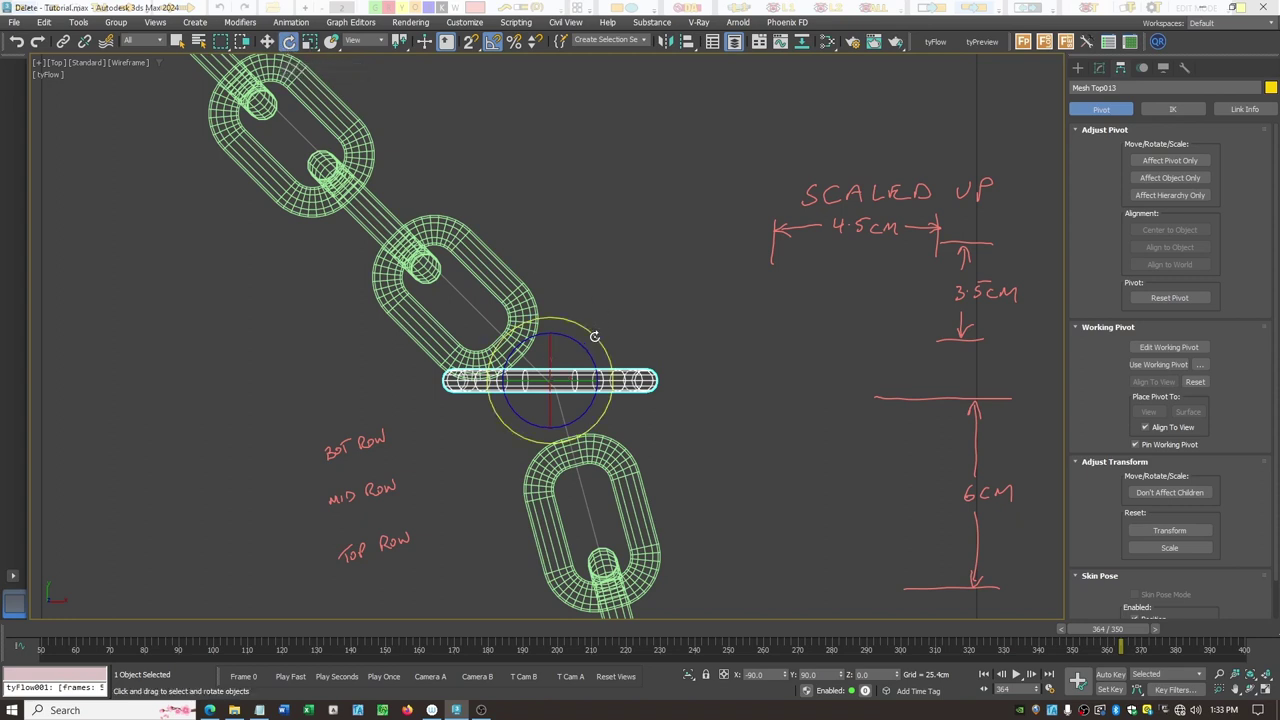
{"action": "left_click_drag", "start_coordinate": [594, 336], "coordinate": [616, 378]}
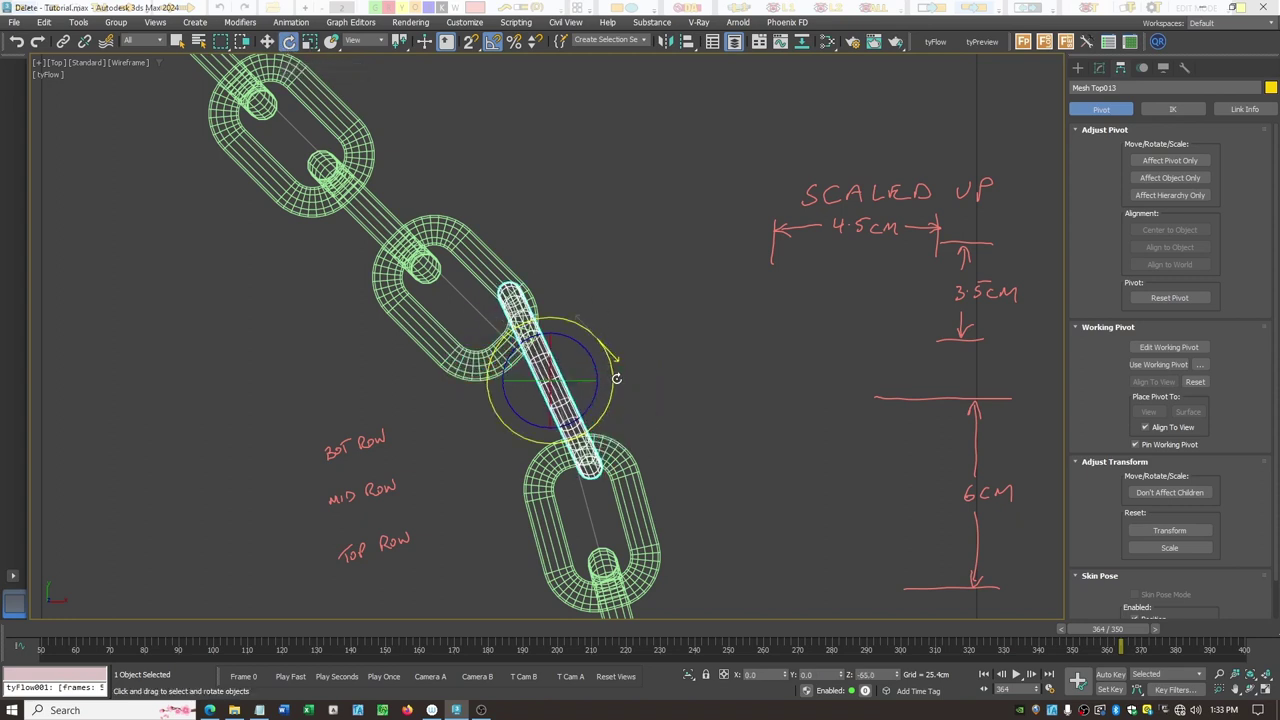
Nudge the connector link down-left between its neighbours, undoing a 5-degree tilt.
{"action": "key", "text": "w"}
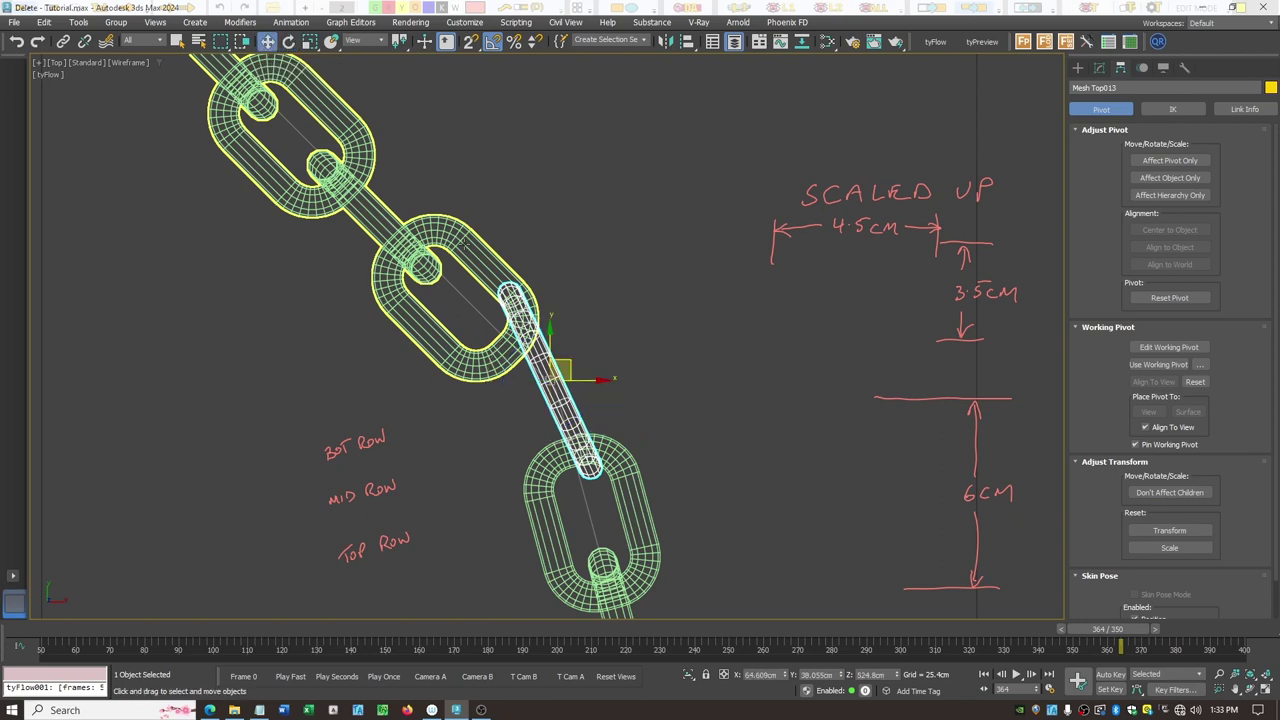
{"action": "left_click_drag", "start_coordinate": [572, 362], "coordinate": [562, 379]}
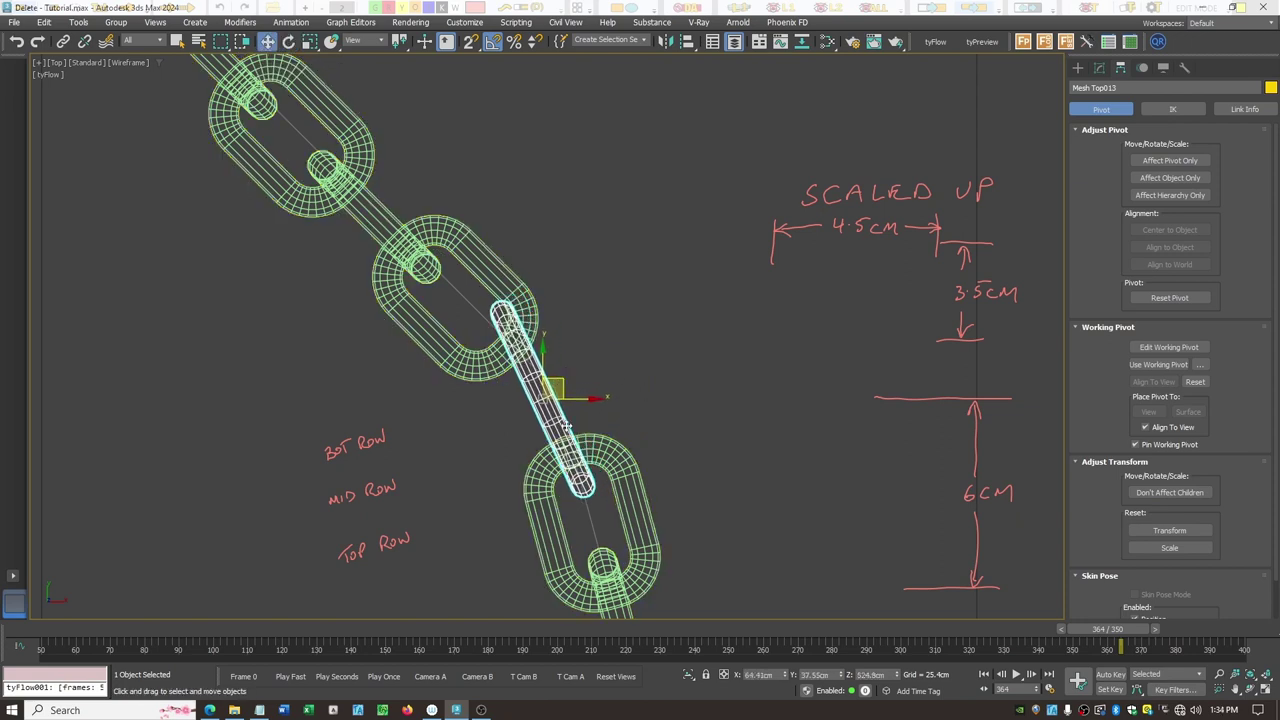
{"action": "left_click", "coordinate": [289, 41]}
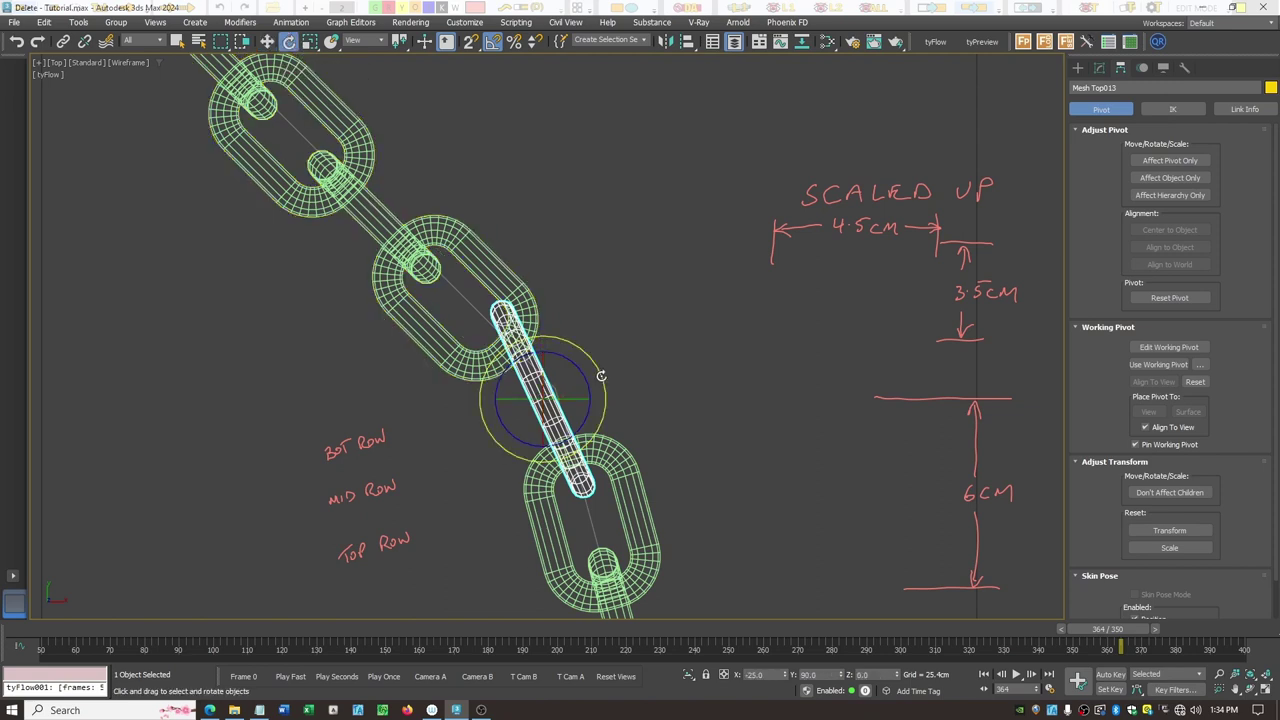
{"action": "left_click_drag", "start_coordinate": [600, 381], "coordinate": [601, 373]}
{"action": "key", "text": "ctrl+z"}
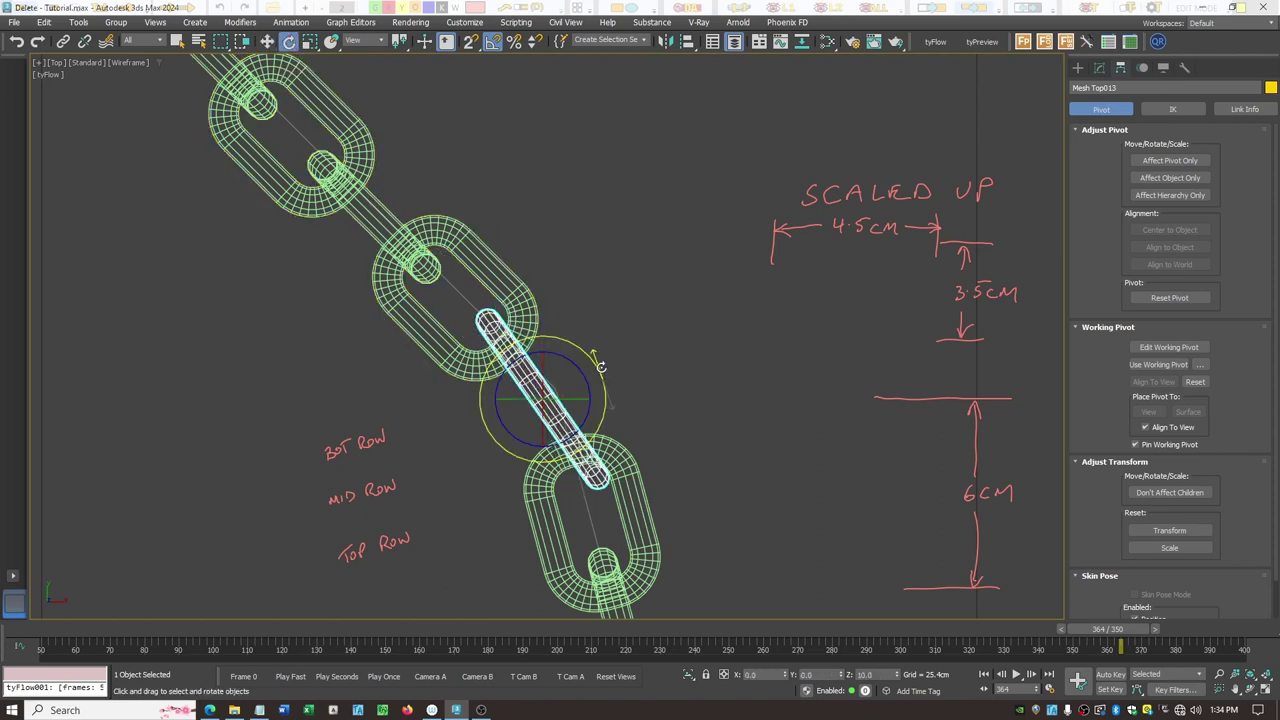
{"action": "left_click", "coordinate": [267, 41]}
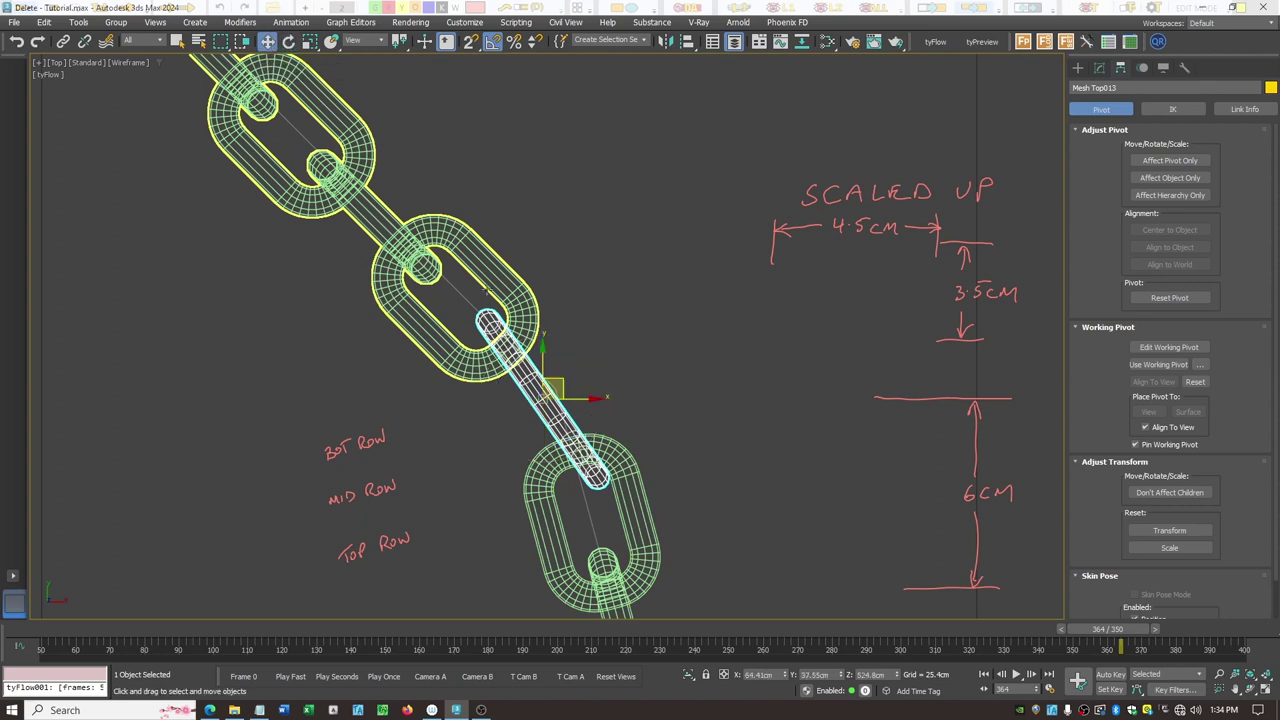
{"action": "left_click_drag", "start_coordinate": [560, 380], "coordinate": [553, 385]}
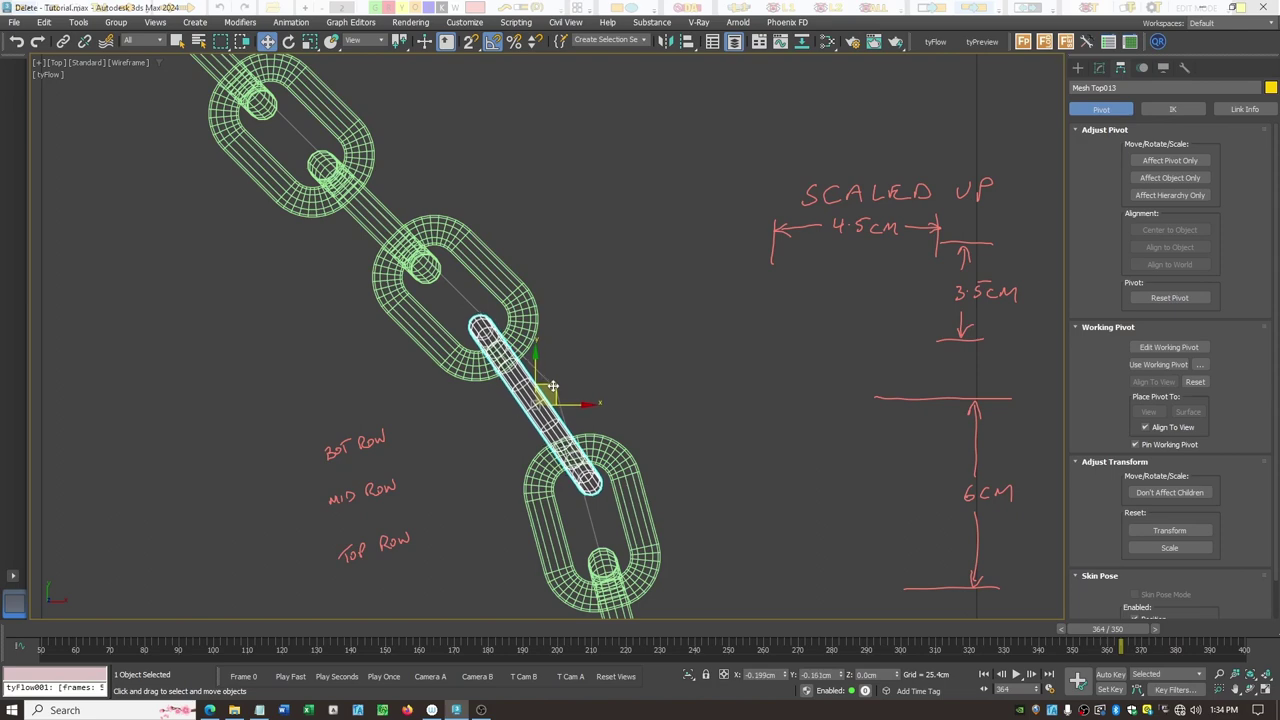
{"action": "left_click", "coordinate": [651, 358]}
{"action": "scroll", "coordinate": [651, 358], "scroll_direction": "down", "scroll_amount": 5}
Centre connector link Mesh Top013's pivot on the ring by zeroing X and Y.
{"action": "scroll", "coordinate": [651, 355], "scroll_direction": "down", "scroll_amount": 8}
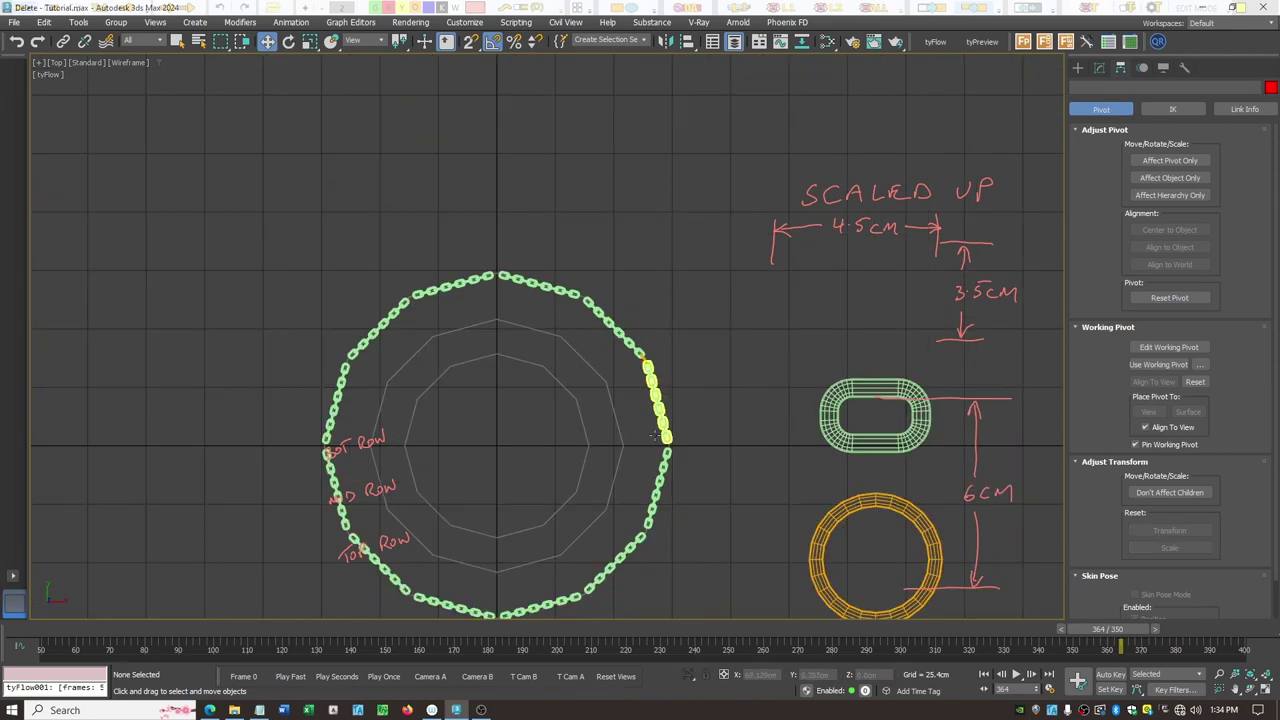
{"action": "scroll", "coordinate": [663, 512], "scroll_direction": "up", "scroll_amount": 3}
{"action": "scroll", "coordinate": [659, 510], "scroll_direction": "up", "scroll_amount": 2}
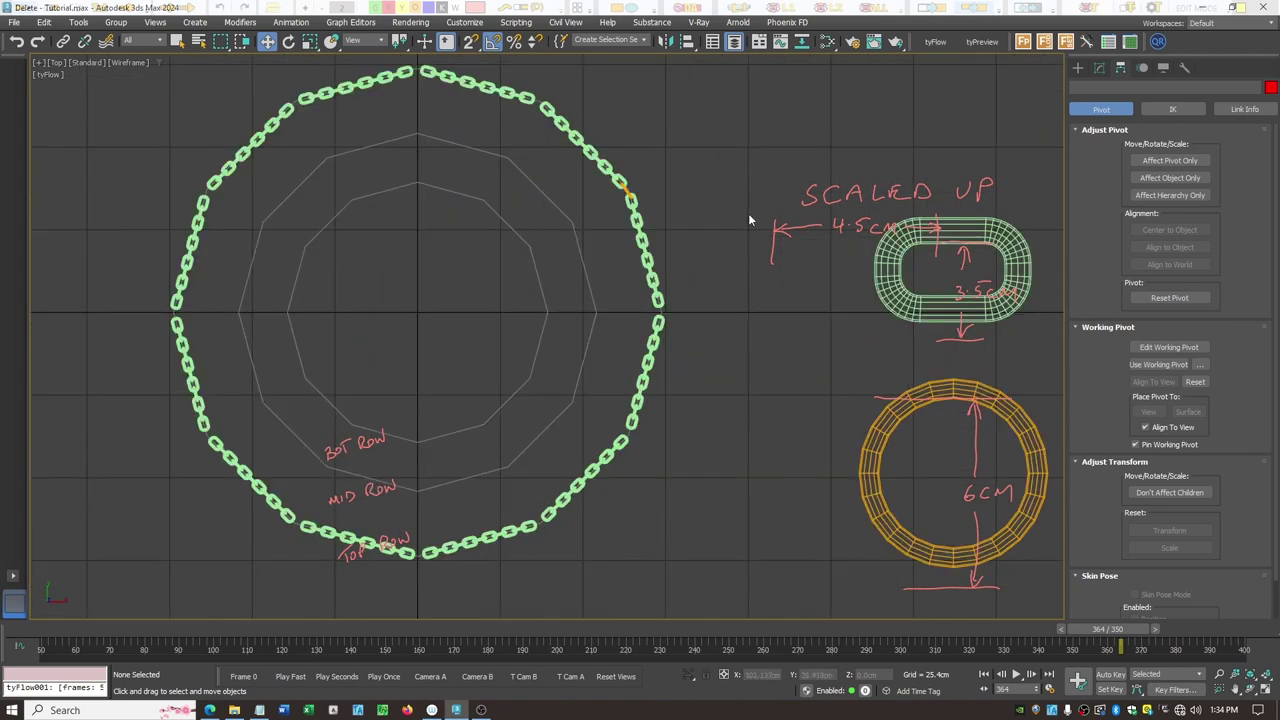
{"action": "left_click", "coordinate": [630, 186]}
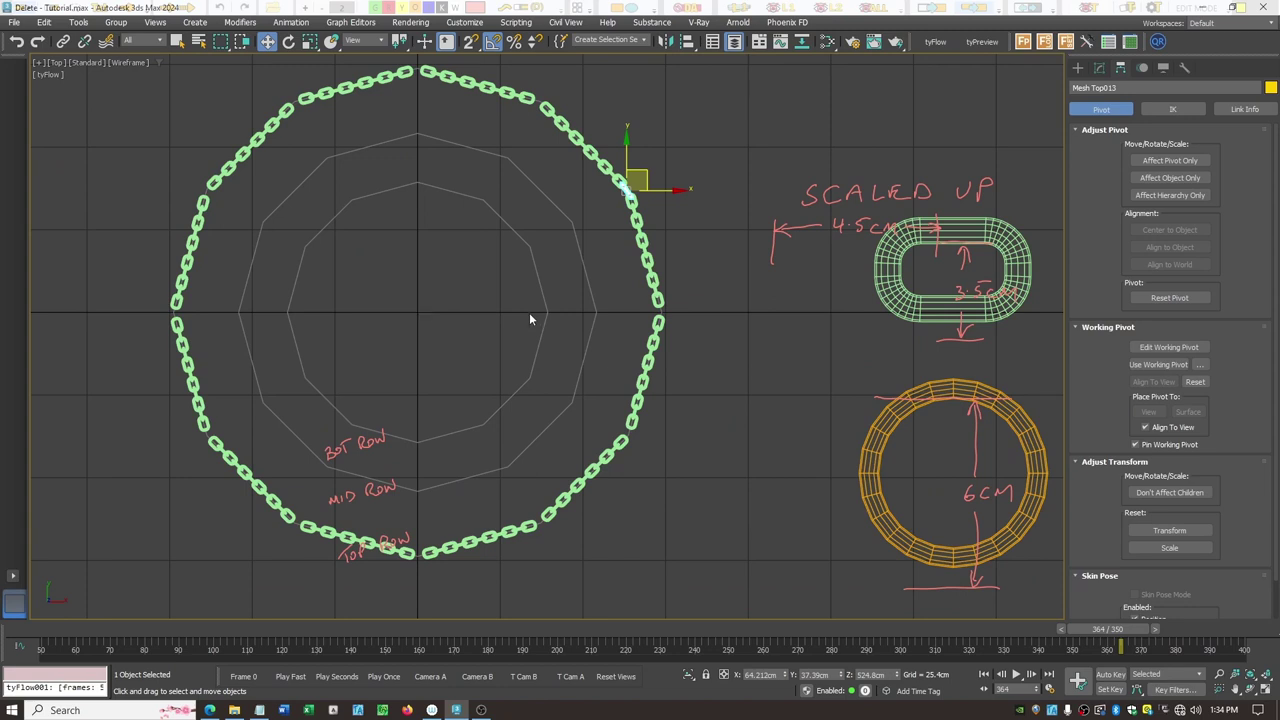
{"action": "left_click", "coordinate": [1172, 162]}
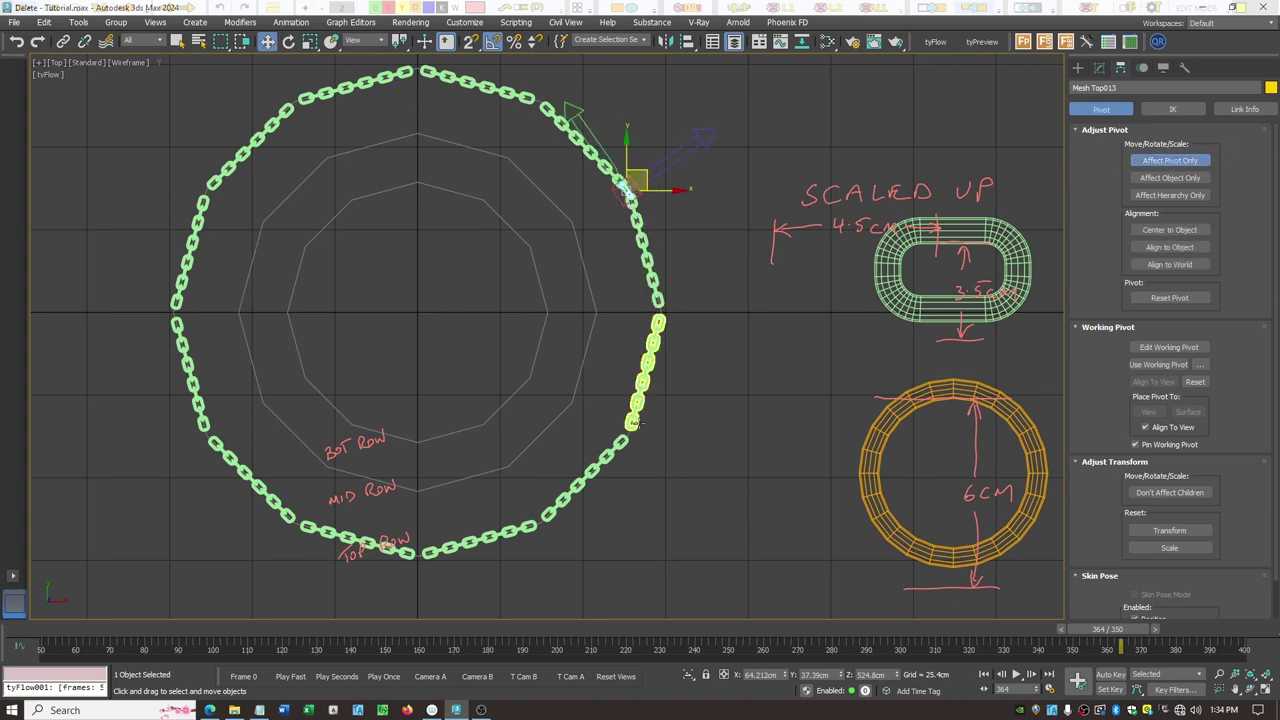
{"action": "right_click", "coordinate": [785, 676]}
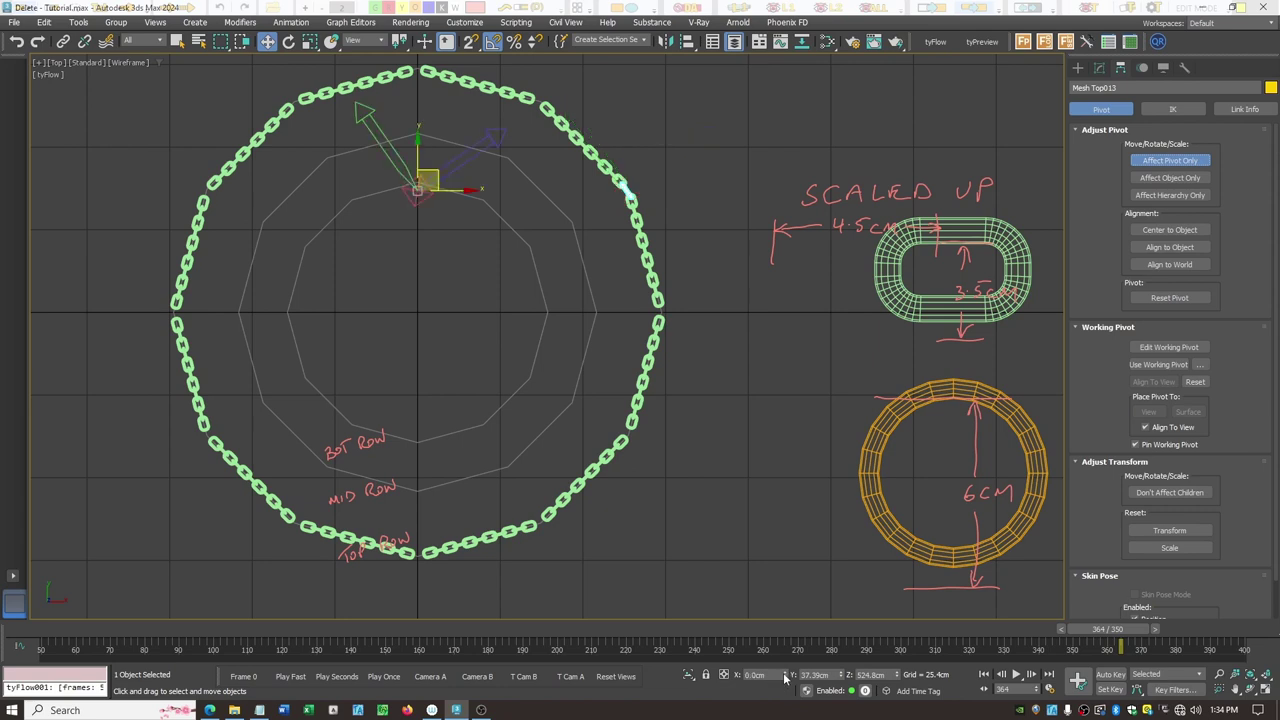
{"action": "right_click", "coordinate": [843, 676]}
{"action": "left_click", "coordinate": [1170, 160]}
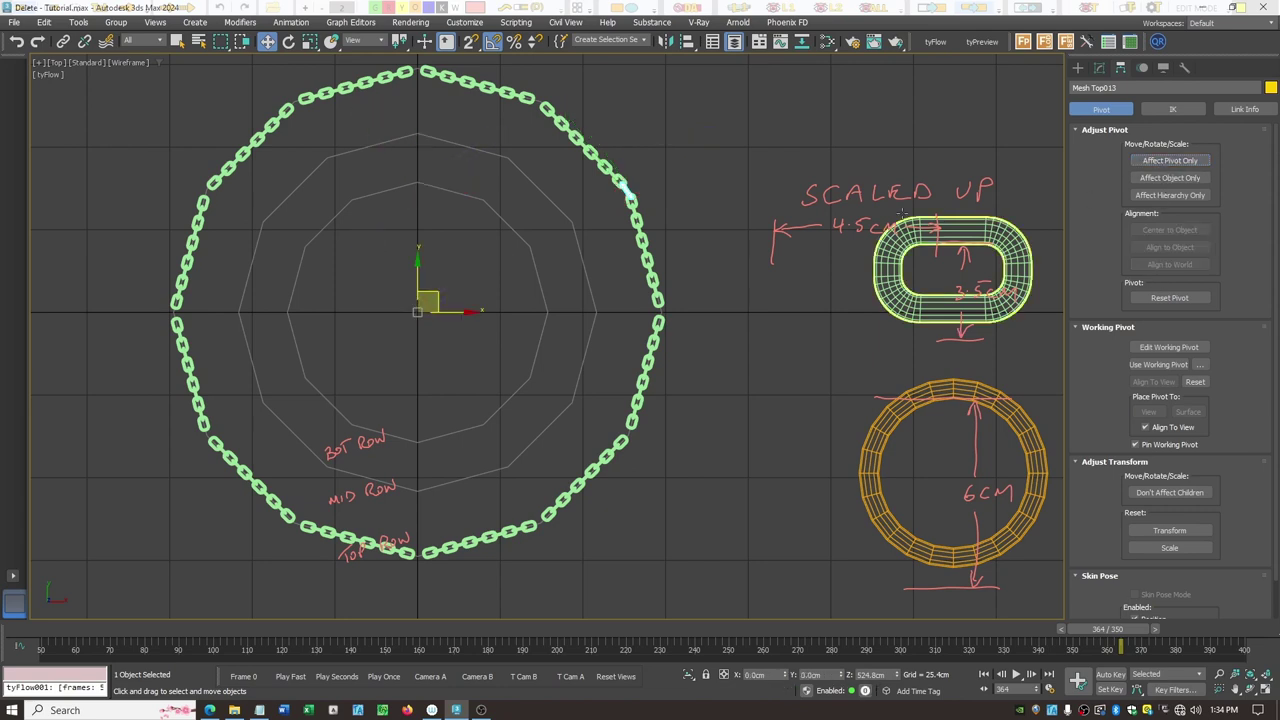
Shift-rotate the connector link to create 11 instances around the ring.
{"action": "left_click", "coordinate": [289, 41]}
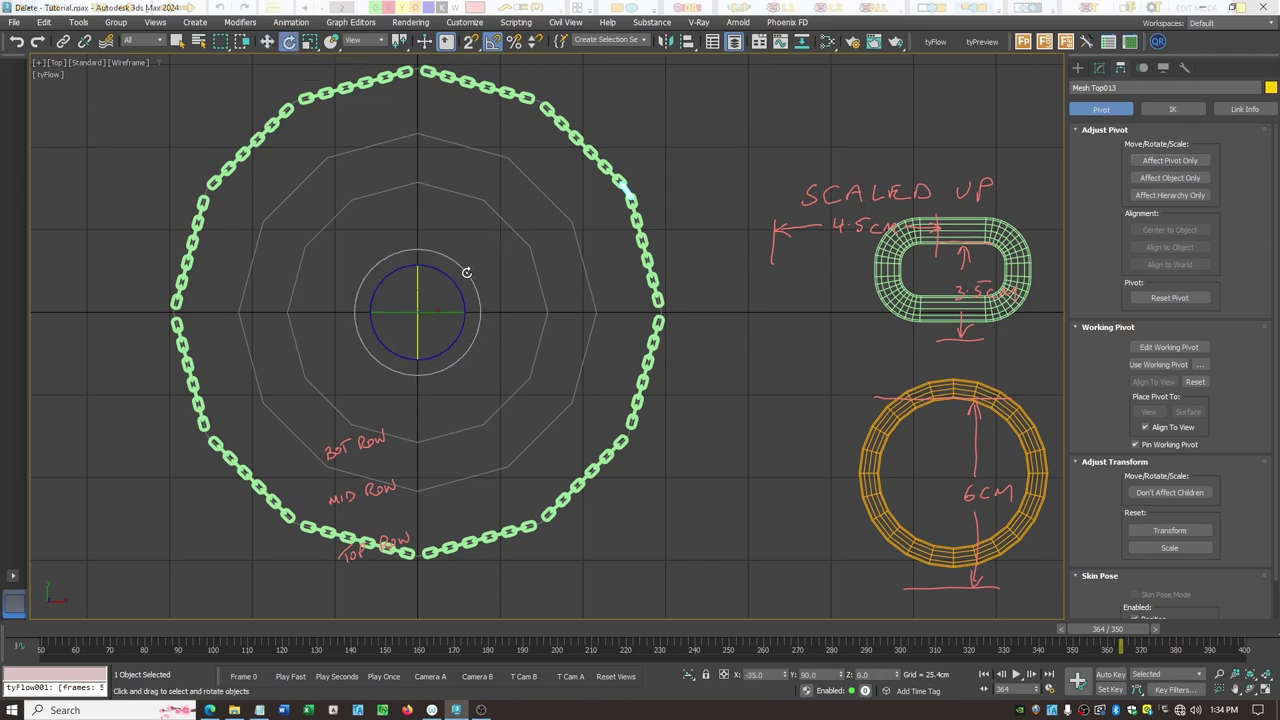
{"action": "left_click_drag", "start_coordinate": [467, 272], "coordinate": [461, 250]}
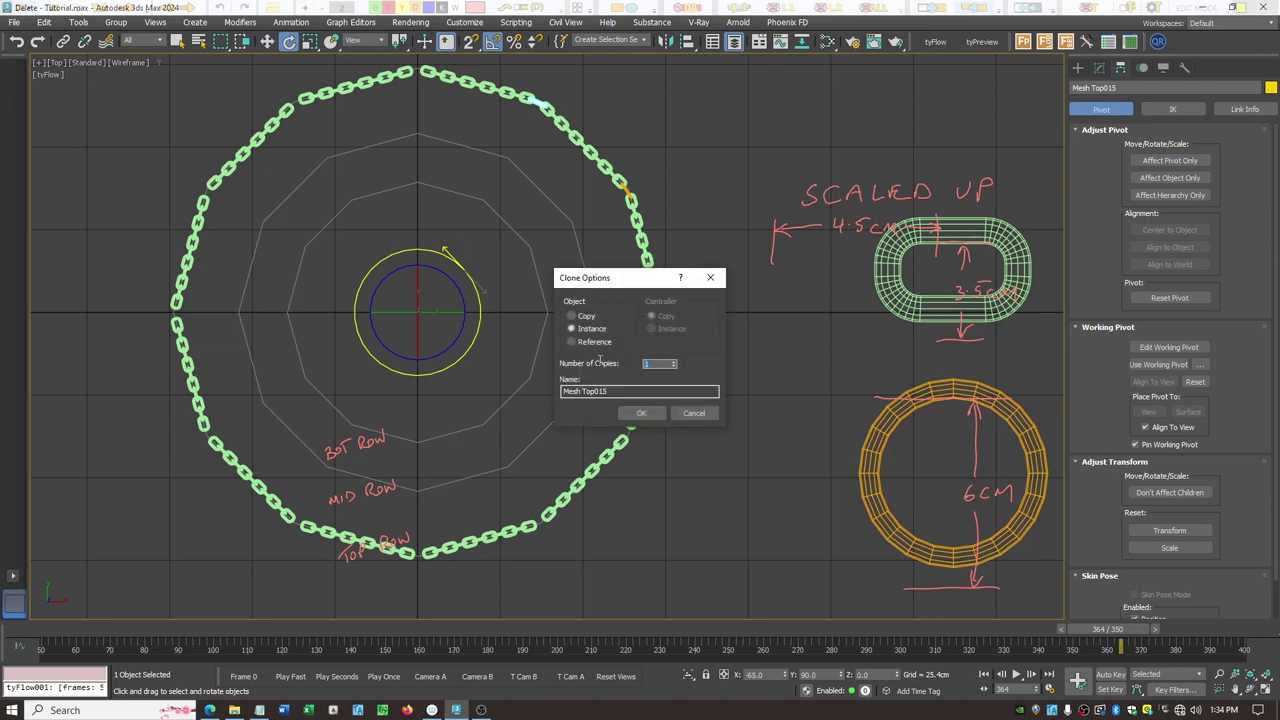
{"action": "left_click", "coordinate": [660, 414]}
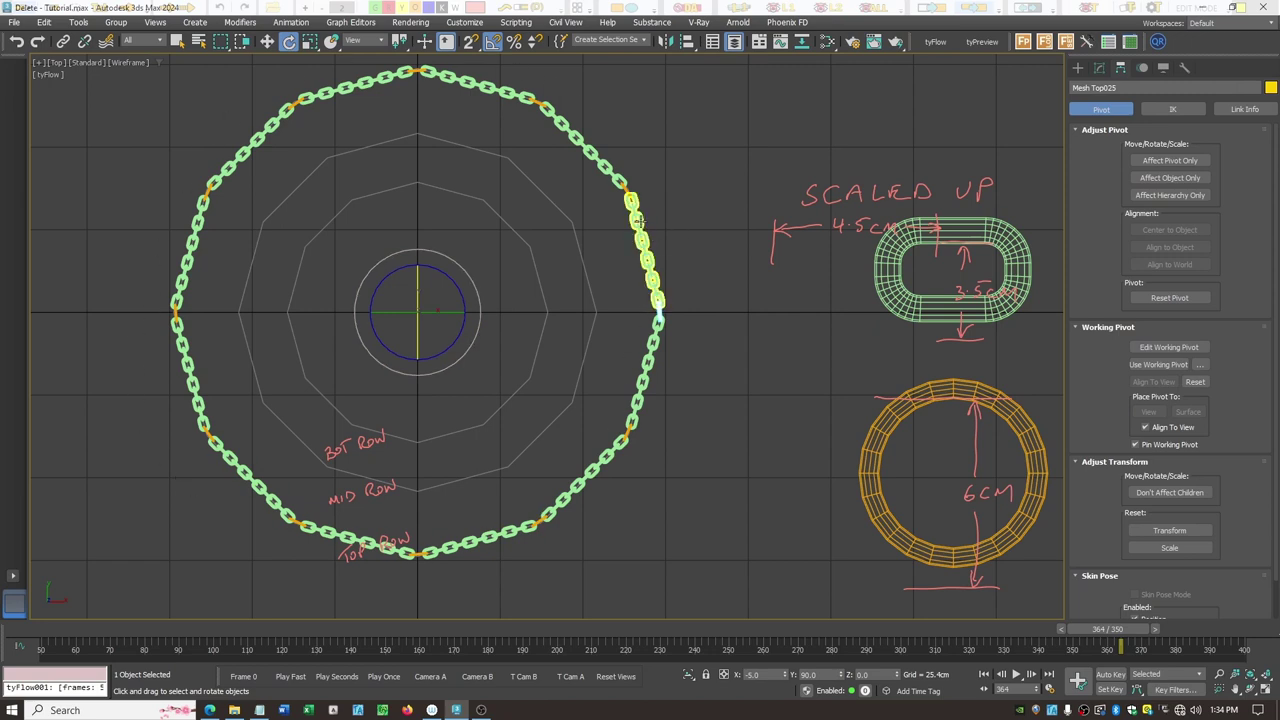
{"action": "left_click", "coordinate": [546, 548]}
Zoom the viewport in and back out to inspect the three concentric chain rings.
{"action": "scroll", "coordinate": [542, 538], "scroll_direction": "up", "scroll_amount": 8}
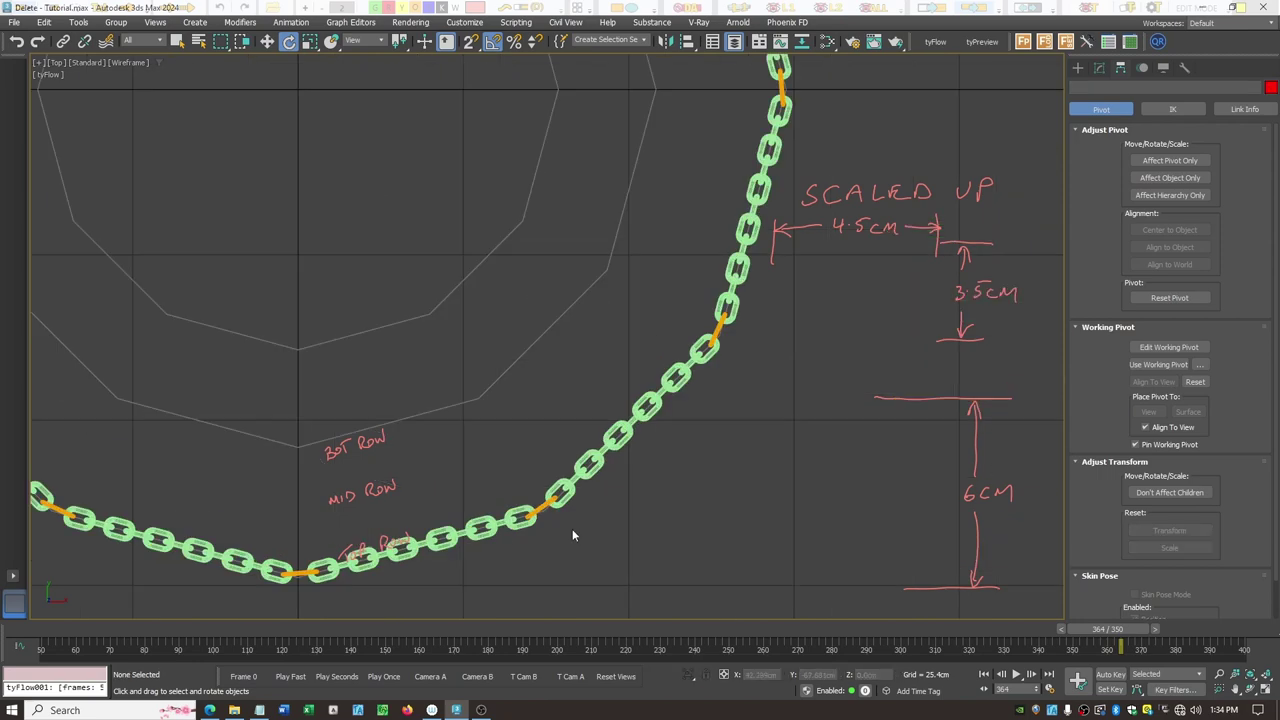
{"action": "scroll", "coordinate": [538, 480], "scroll_direction": "up", "scroll_amount": 4}
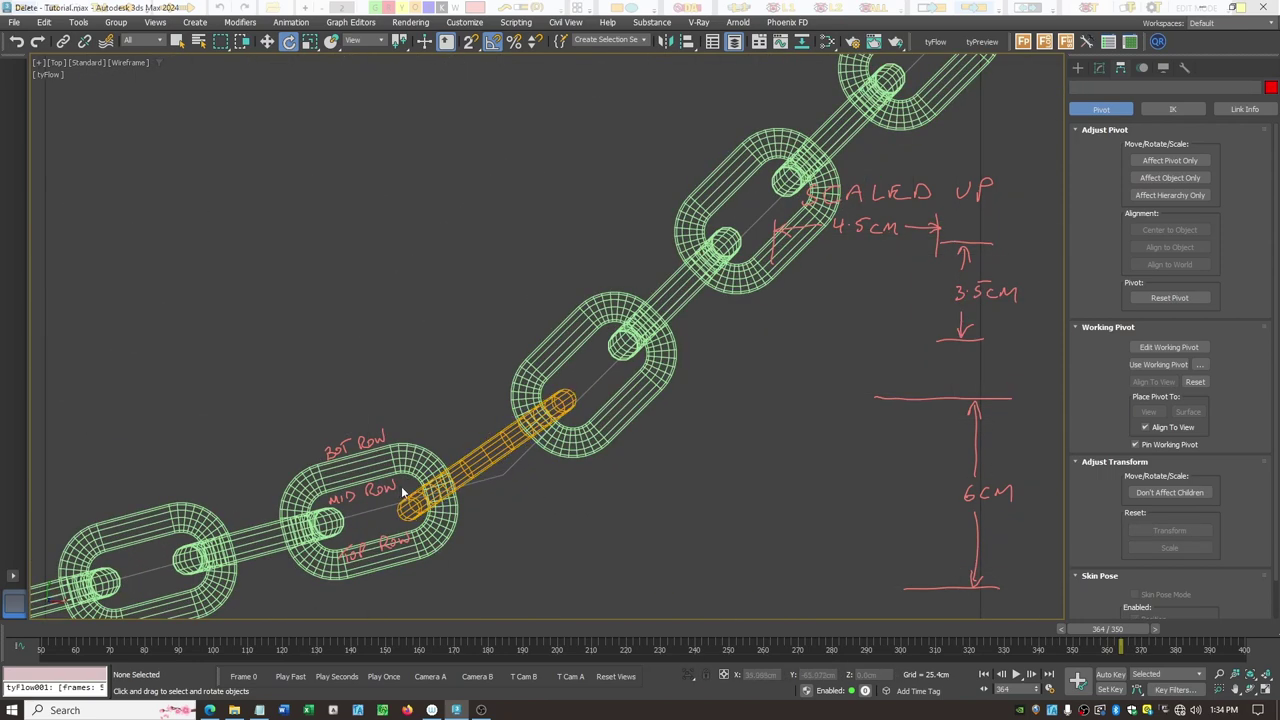
{"action": "scroll", "coordinate": [630, 392], "scroll_direction": "down", "scroll_amount": 6}
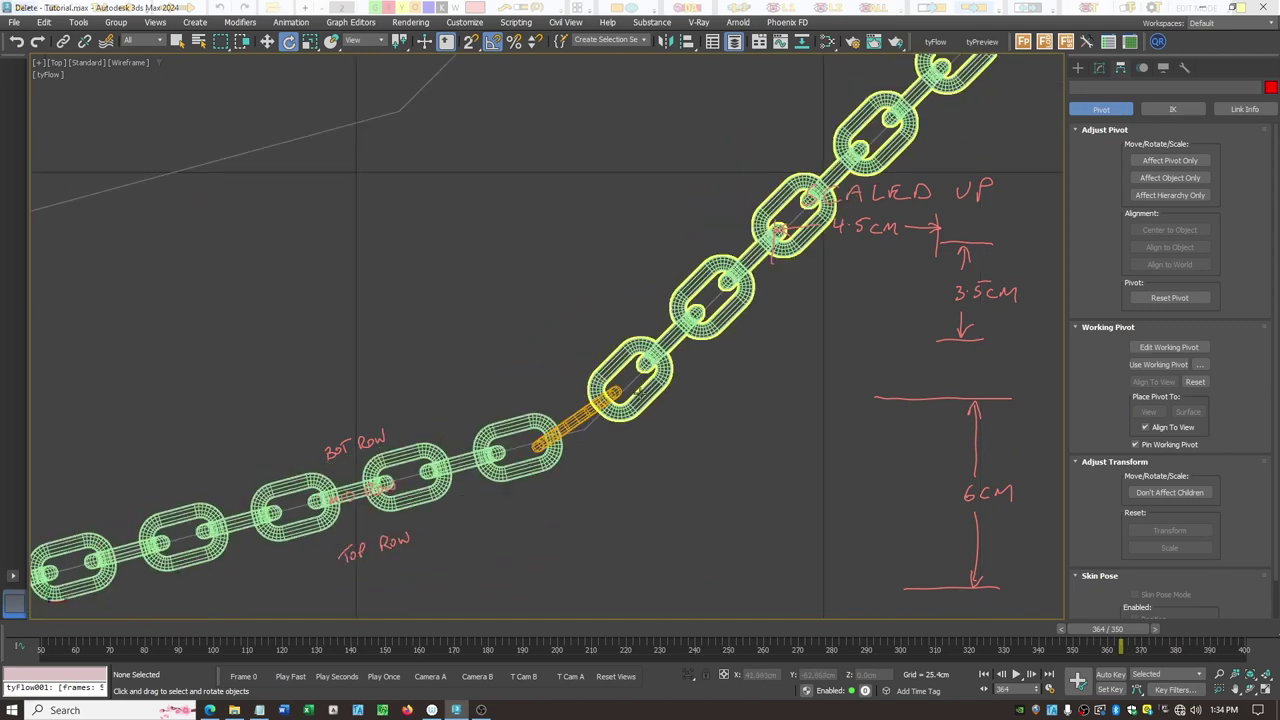
{"action": "scroll", "coordinate": [631, 392], "scroll_direction": "down", "scroll_amount": 6}
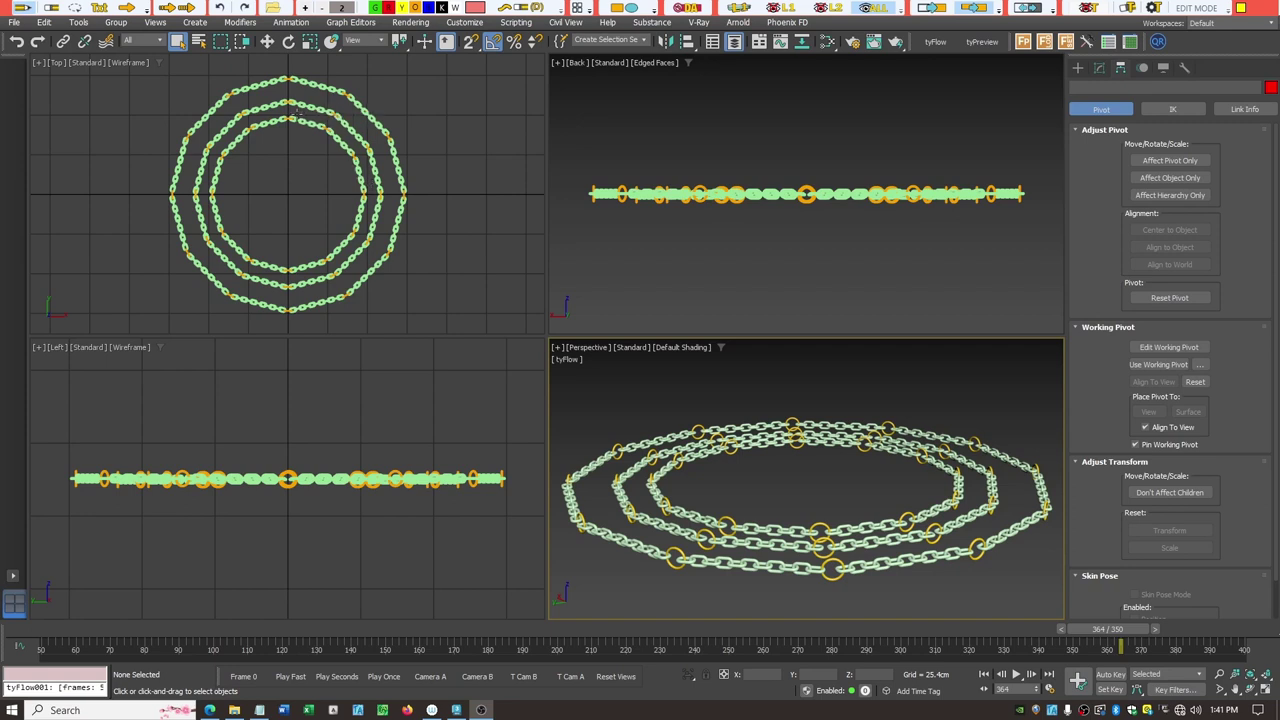
Check the Named Selection Sets list, then maximize the Top viewport.
{"action": "left_click", "coordinate": [645, 41]}
{"action": "left_click", "coordinate": [645, 42]}
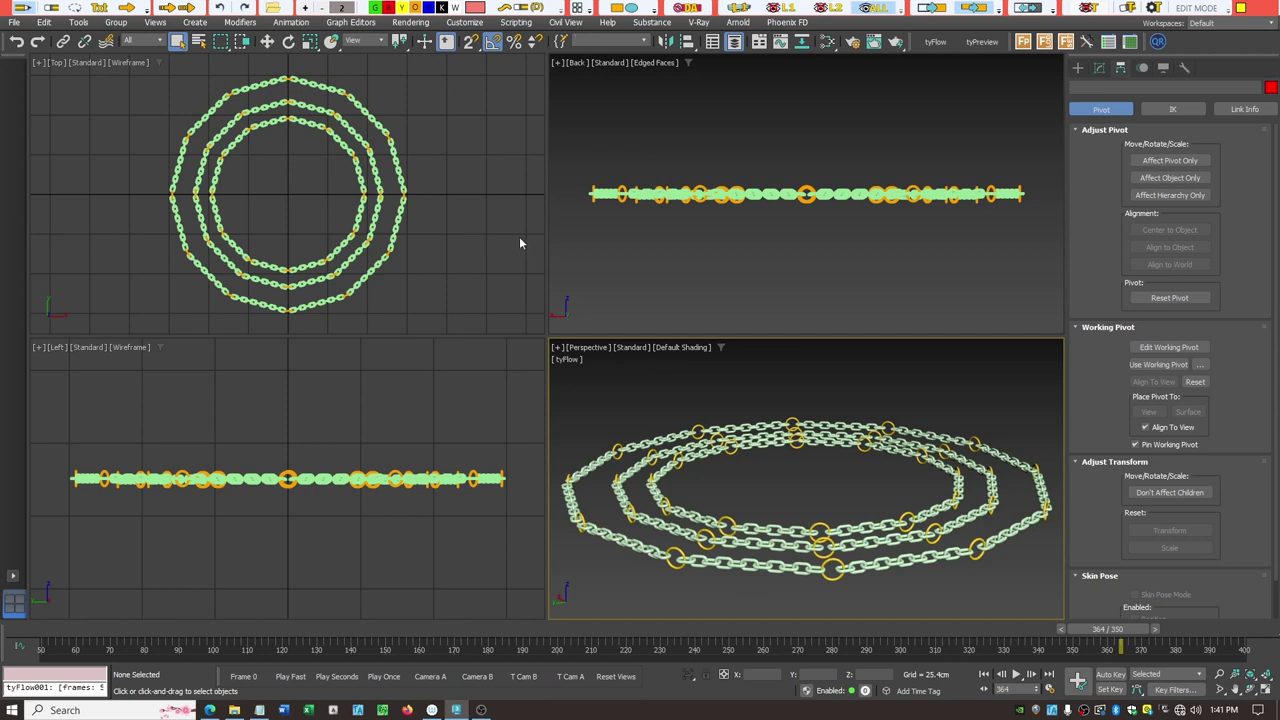
{"action": "left_click", "coordinate": [502, 255]}
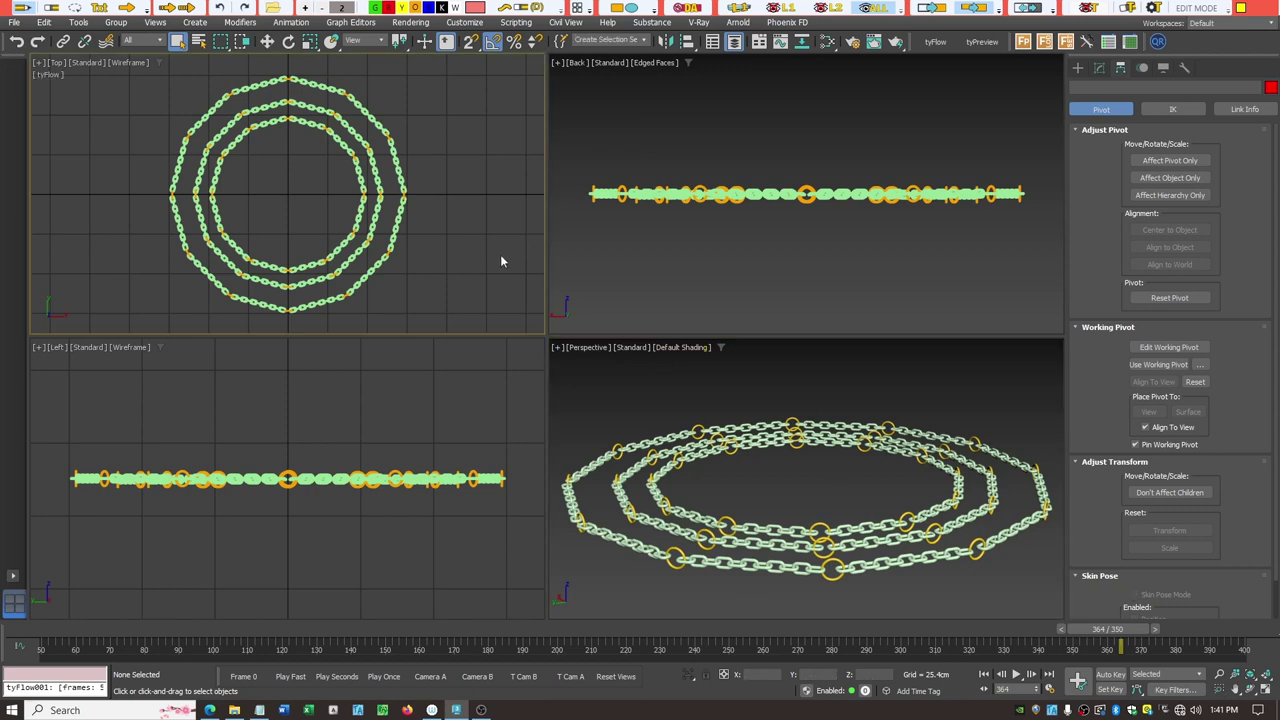
{"action": "left_click", "coordinate": [1265, 690]}
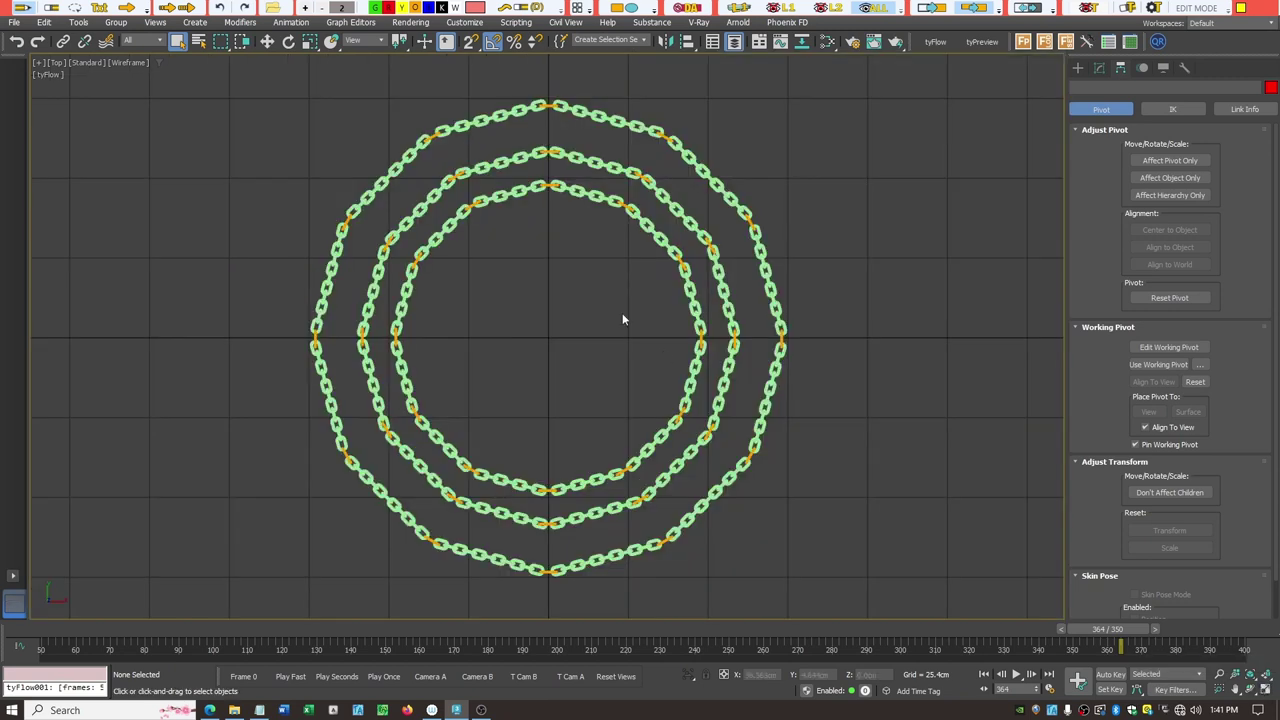
Switch to Fence Selection Region and begin outlining the inner chain ring.
{"action": "mouse_move", "coordinate": [220, 41]}
{"action": "left_mouse_down"}
{"action": "mouse_move", "coordinate": [234, 60]}
{"action": "mouse_move", "coordinate": [222, 104]}
{"action": "left_mouse_up"}
{"action": "left_click_drag", "start_coordinate": [517, 176], "coordinate": [470, 187]}
{"action": "mouse_move", "coordinate": [407, 246]}
{"action": "left_mouse_down"}
{"action": "mouse_move", "coordinate": [368, 330]}
{"action": "mouse_move", "coordinate": [383, 330]}
{"action": "mouse_move", "coordinate": [383, 428]}
{"action": "mouse_move", "coordinate": [397, 422]}
{"action": "mouse_move", "coordinate": [448, 473]}
{"action": "mouse_move", "coordinate": [535, 520]}
{"action": "mouse_move", "coordinate": [529, 511]}
{"action": "mouse_move", "coordinate": [577, 512]}
{"action": "mouse_move", "coordinate": [657, 484]}
{"action": "mouse_move", "coordinate": [711, 399]}
{"action": "mouse_move", "coordinate": [722, 288]}
{"action": "mouse_move", "coordinate": [648, 202]}
{"action": "mouse_move", "coordinate": [550, 175]}
{"action": "left_mouse_up"}
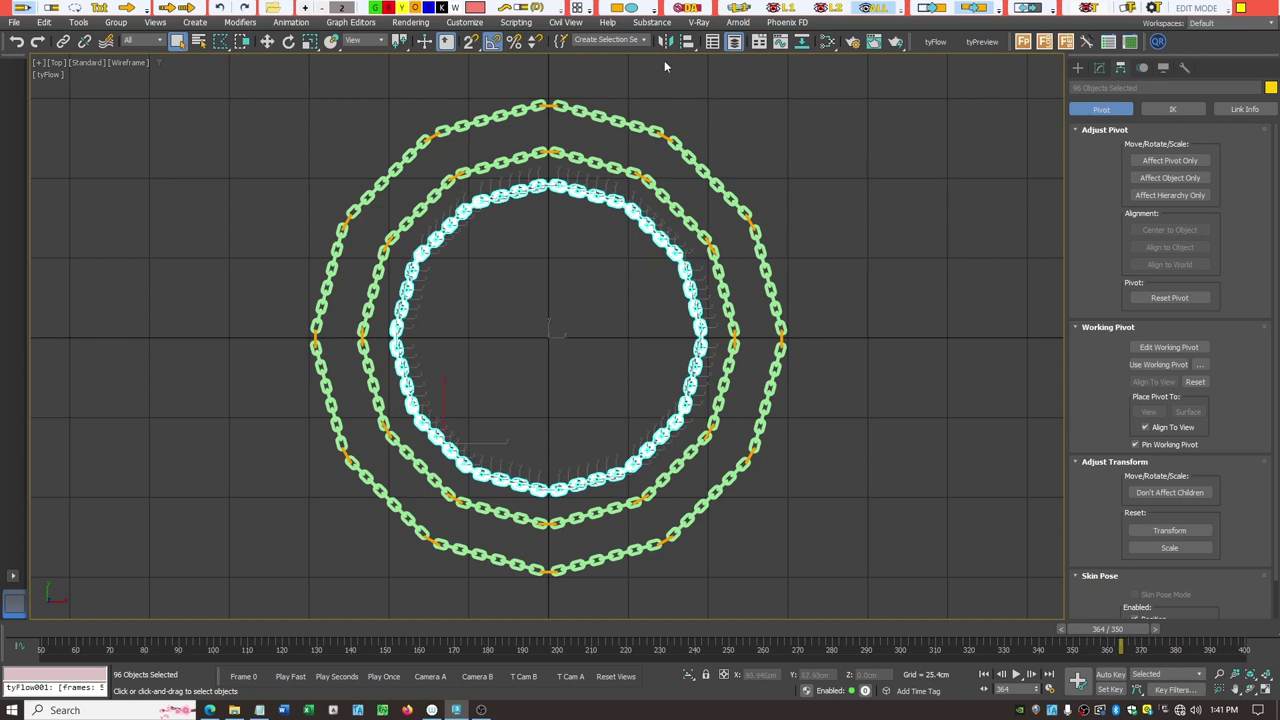
Save the fence-selected inner-ring links as the 'Bottom Row' named selection set.
{"action": "left_click", "coordinate": [589, 41]}
{"action": "type", "text": "Bottom Row"}
{"action": "key", "text": "Return"}
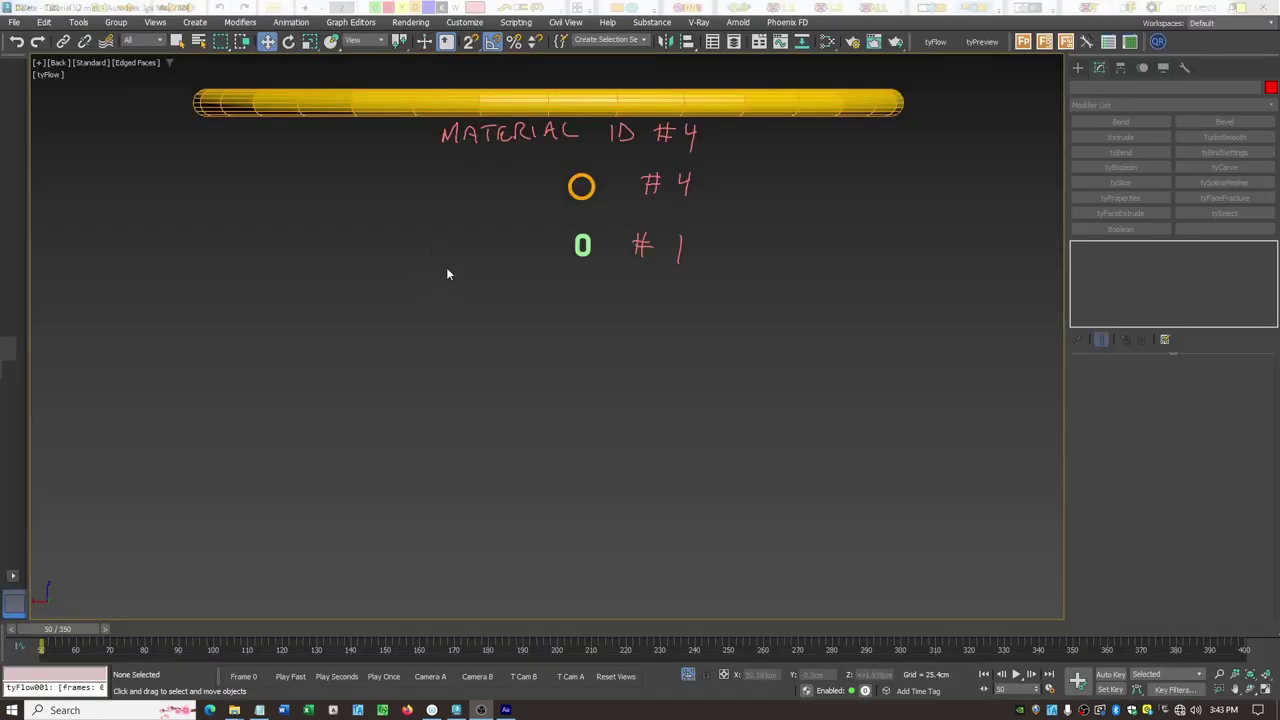
Confirm the torus rim's element keeps material ID 4, then exit sub-object level and deselect.
{"action": "left_click", "coordinate": [429, 106]}
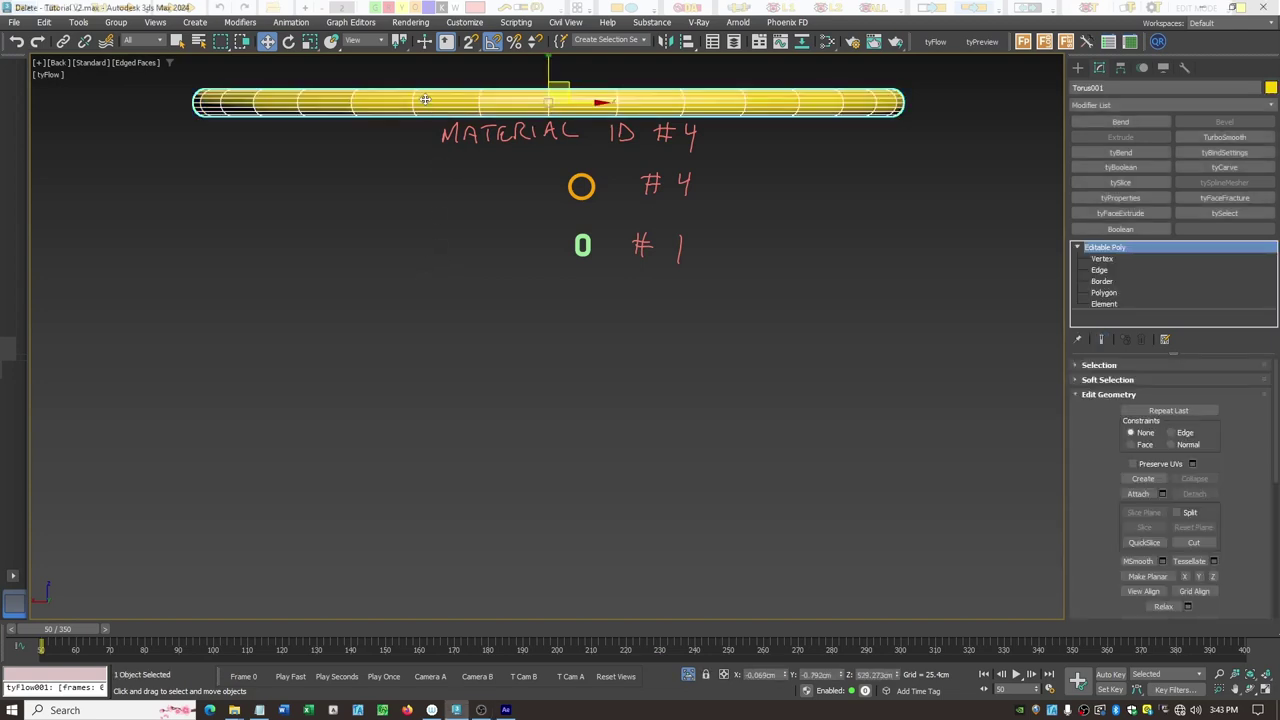
{"action": "left_click", "coordinate": [1103, 304]}
{"action": "left_click_drag", "start_coordinate": [183, 87], "coordinate": [929, 134]}
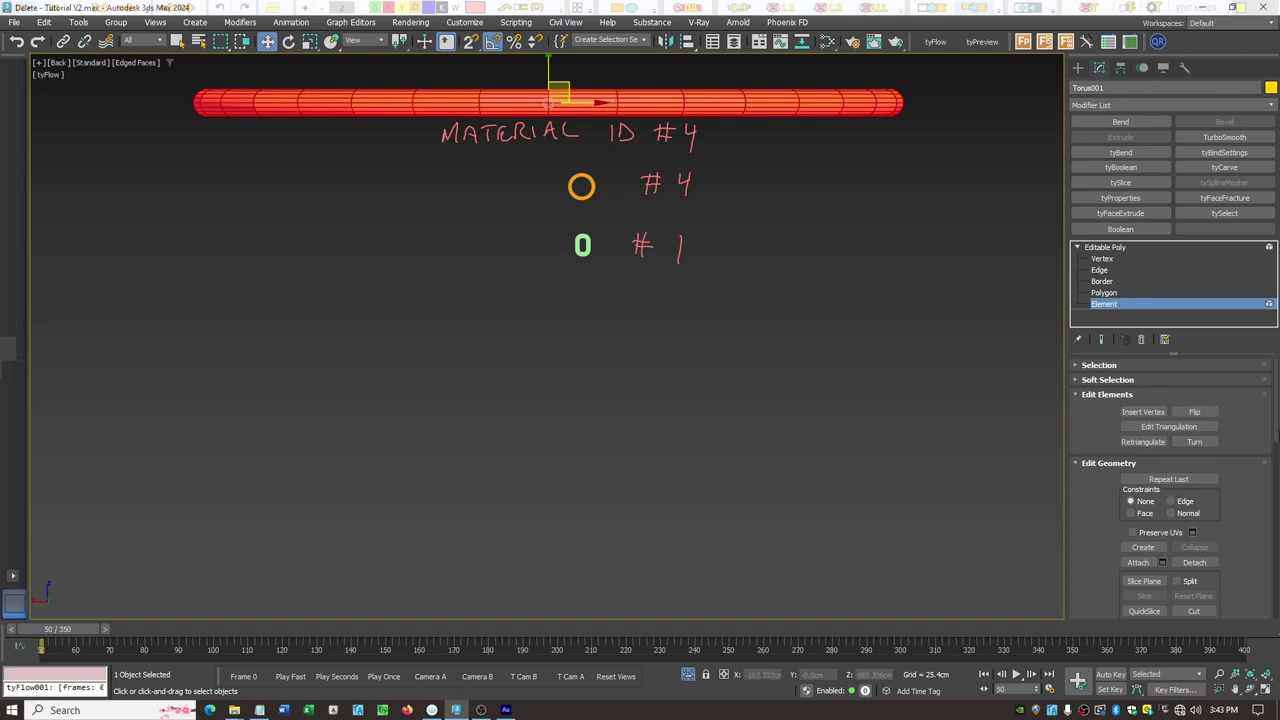
{"action": "scroll", "coordinate": [1244, 436], "scroll_direction": "down", "scroll_amount": 10}
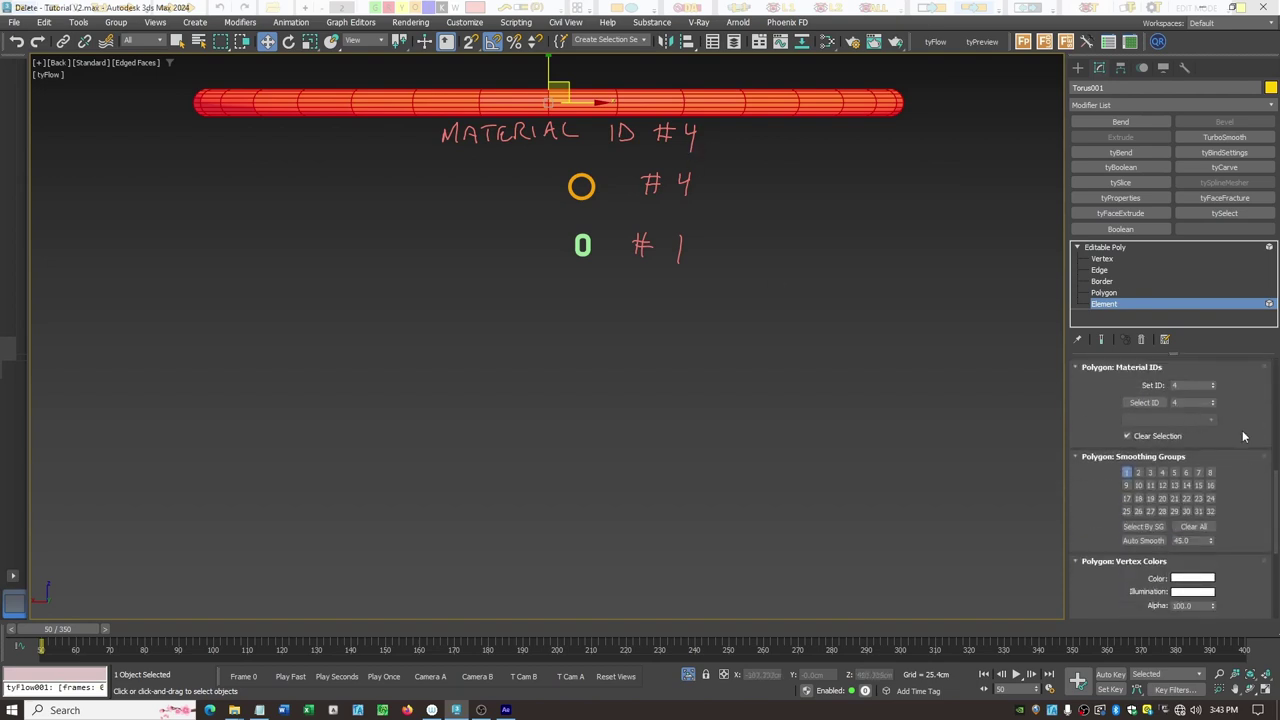
{"action": "left_click", "coordinate": [1213, 388]}
{"action": "left_click", "coordinate": [1213, 383]}
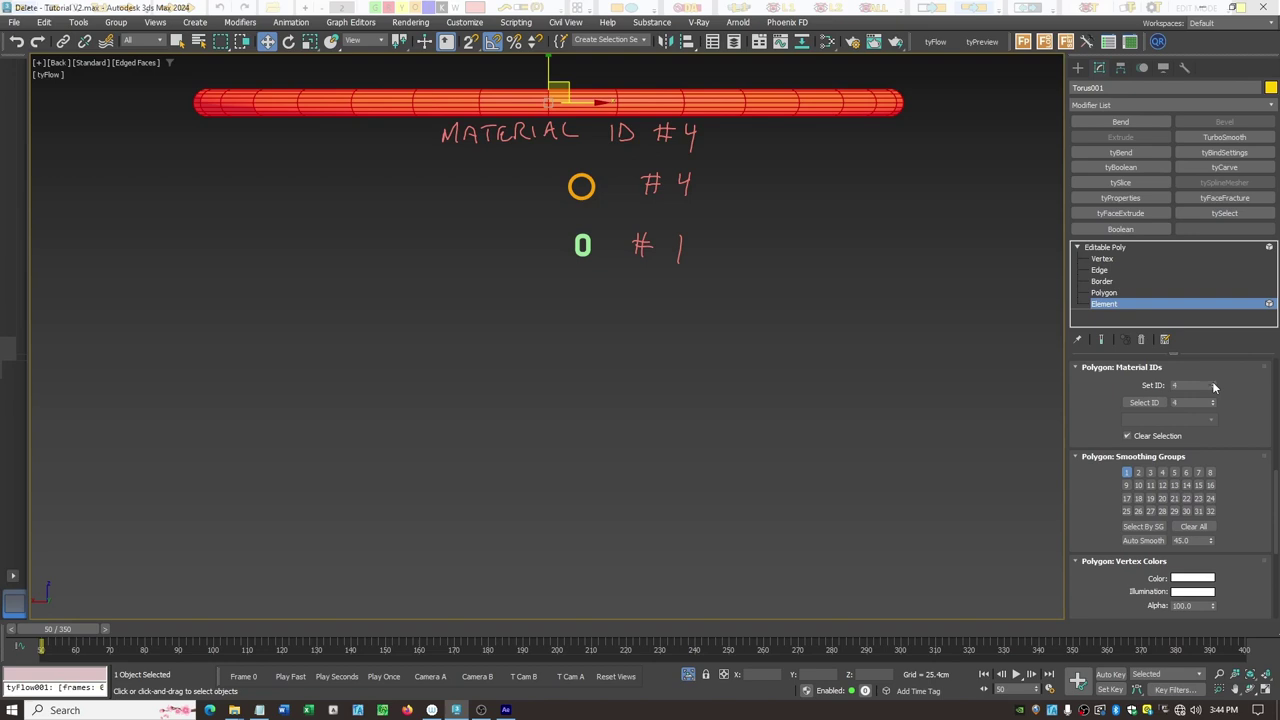
{"action": "left_click", "coordinate": [1104, 250]}
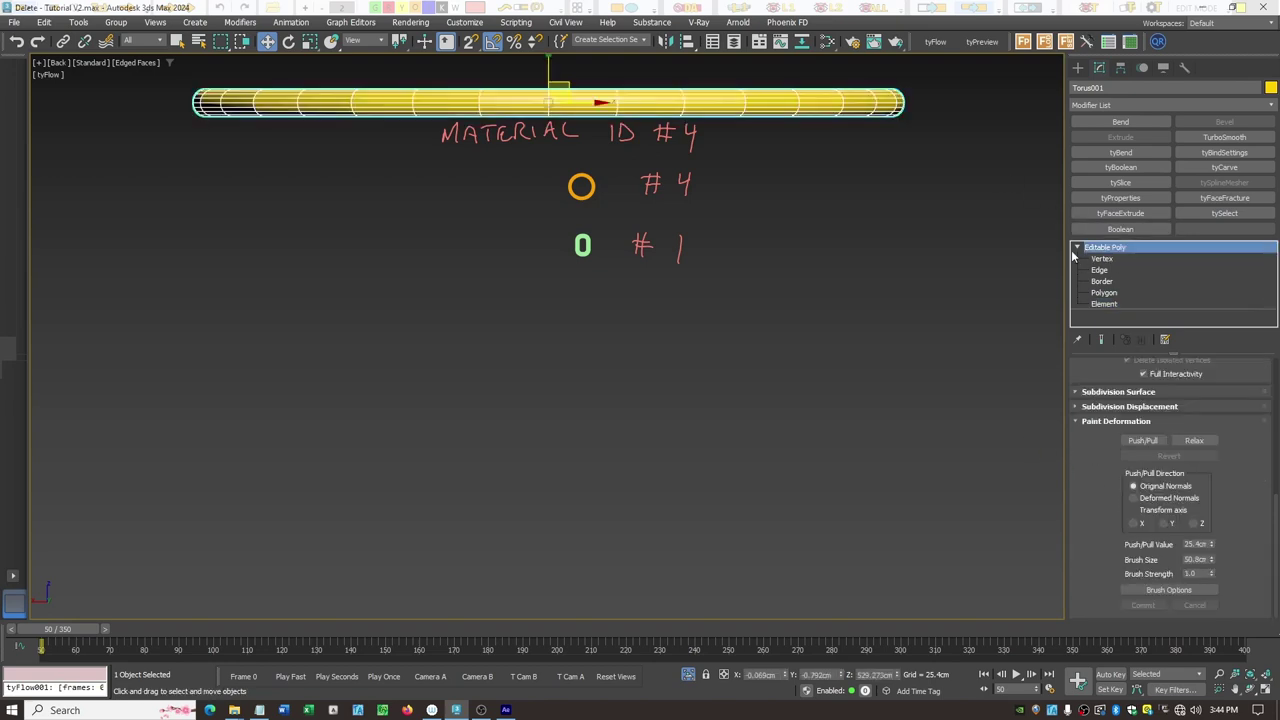
{"action": "left_click", "coordinate": [1076, 248]}
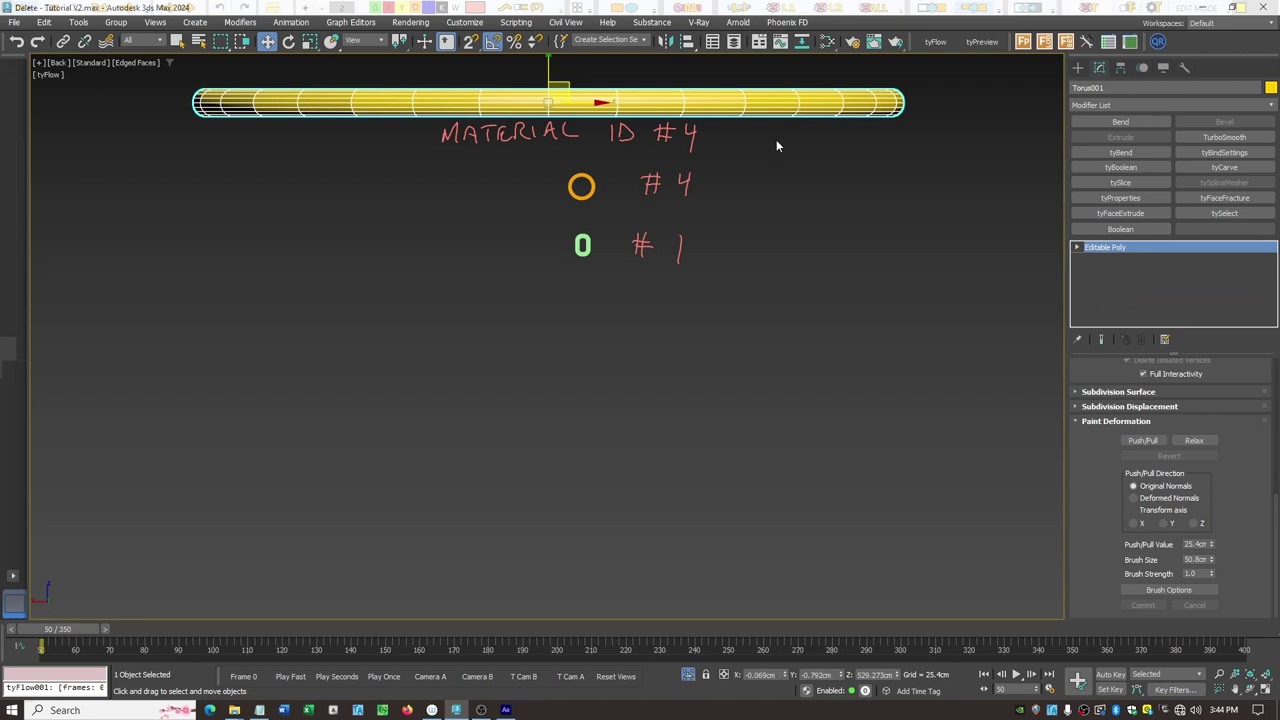
{"action": "left_click", "coordinate": [796, 182]}
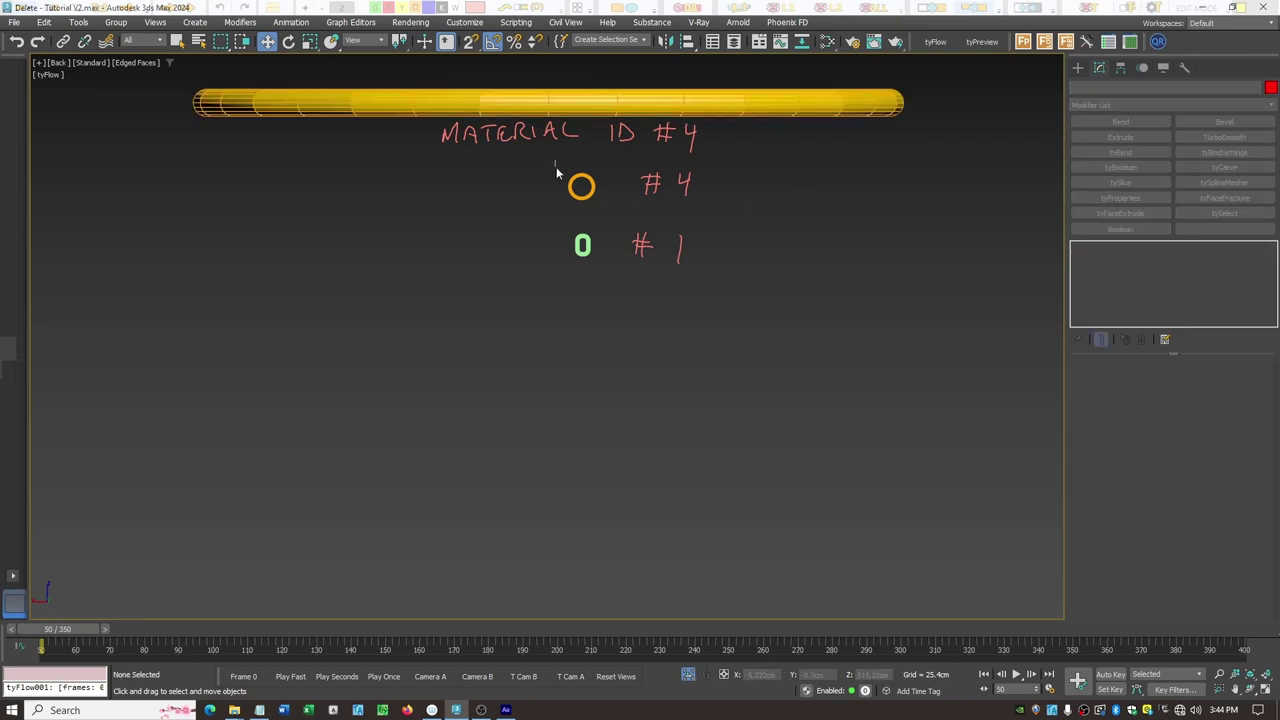
Select the orange circle's element to check its material ID, then leave element editing.
{"action": "left_click_drag", "start_coordinate": [555, 161], "coordinate": [617, 212]}
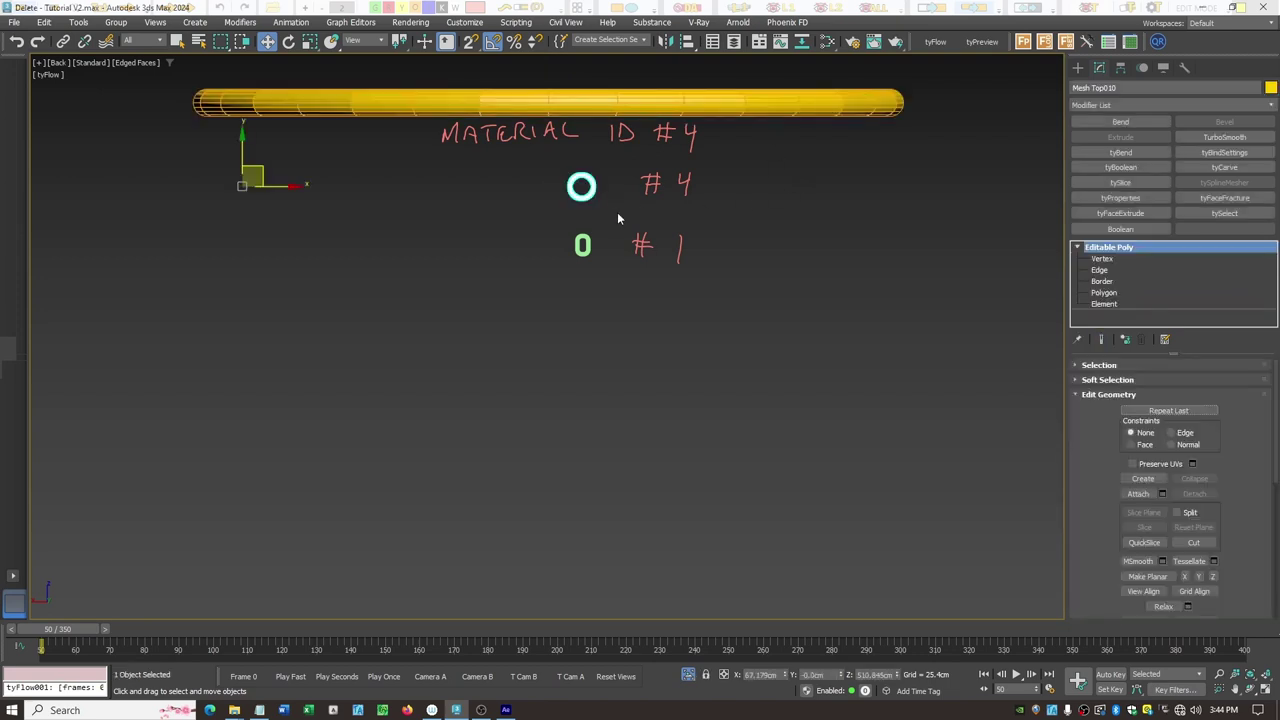
{"action": "left_click", "coordinate": [1104, 304]}
{"action": "left_click_drag", "start_coordinate": [546, 172], "coordinate": [637, 215]}
{"action": "scroll", "coordinate": [1217, 467], "scroll_direction": "down", "scroll_amount": 10}
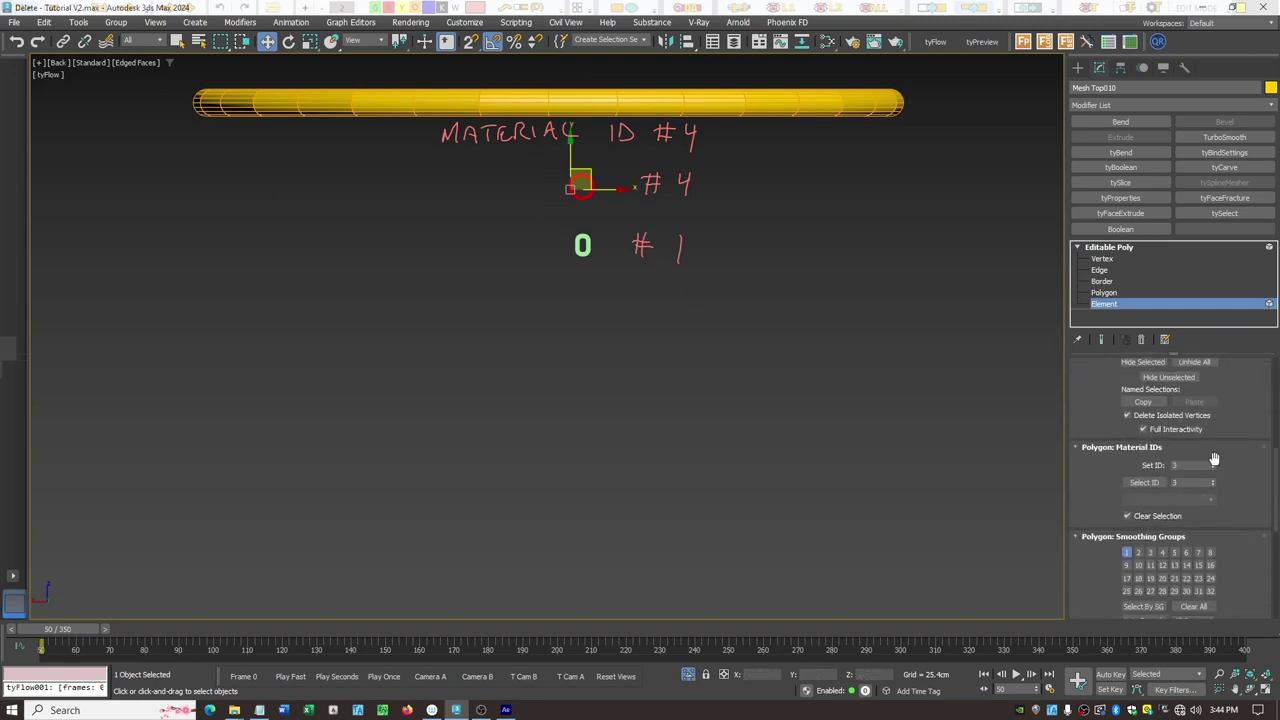
{"action": "left_click", "coordinate": [1108, 247]}
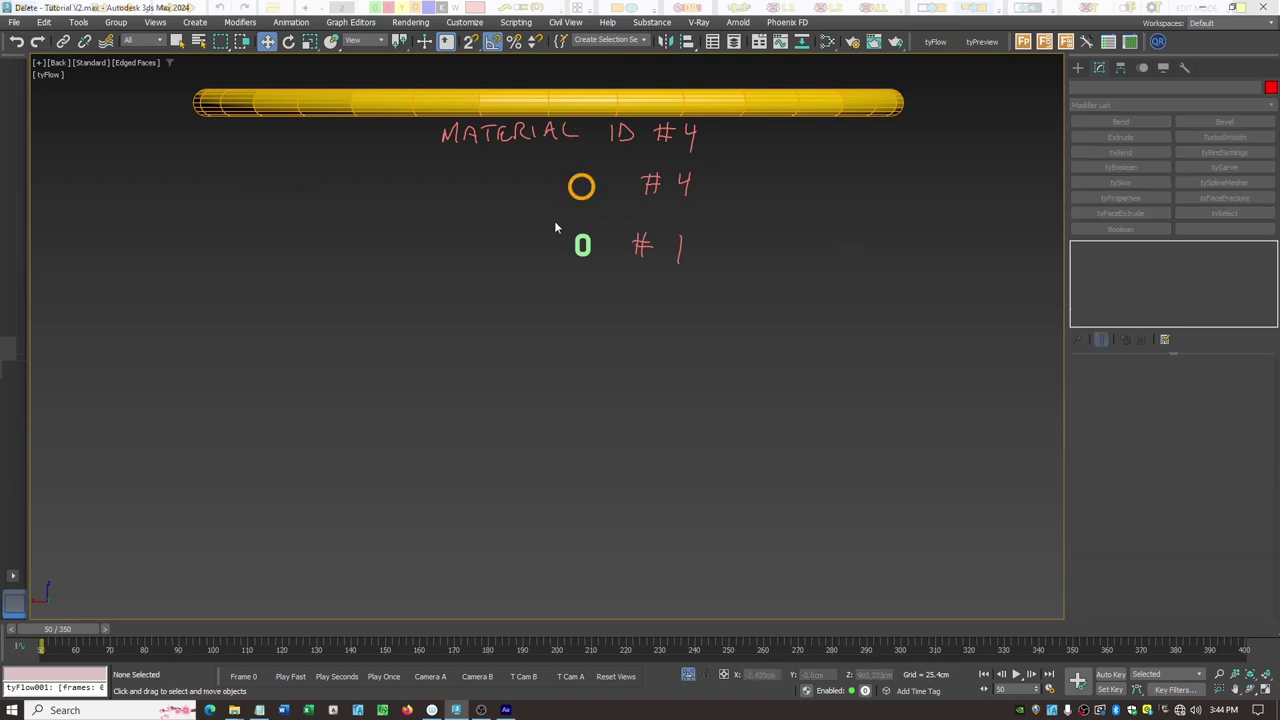
Keep the green chain link's small element at material ID 1, then exit element level.
{"action": "left_click_drag", "start_coordinate": [554, 220], "coordinate": [622, 279]}
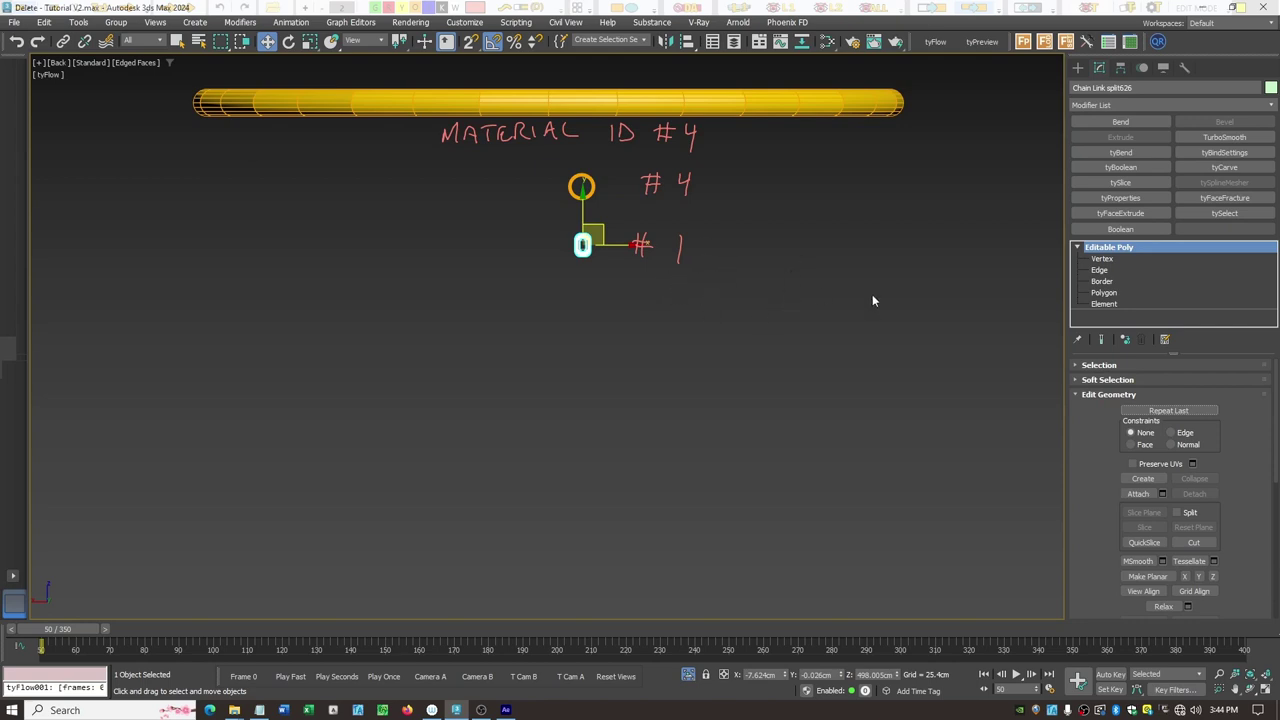
{"action": "left_click", "coordinate": [1106, 304]}
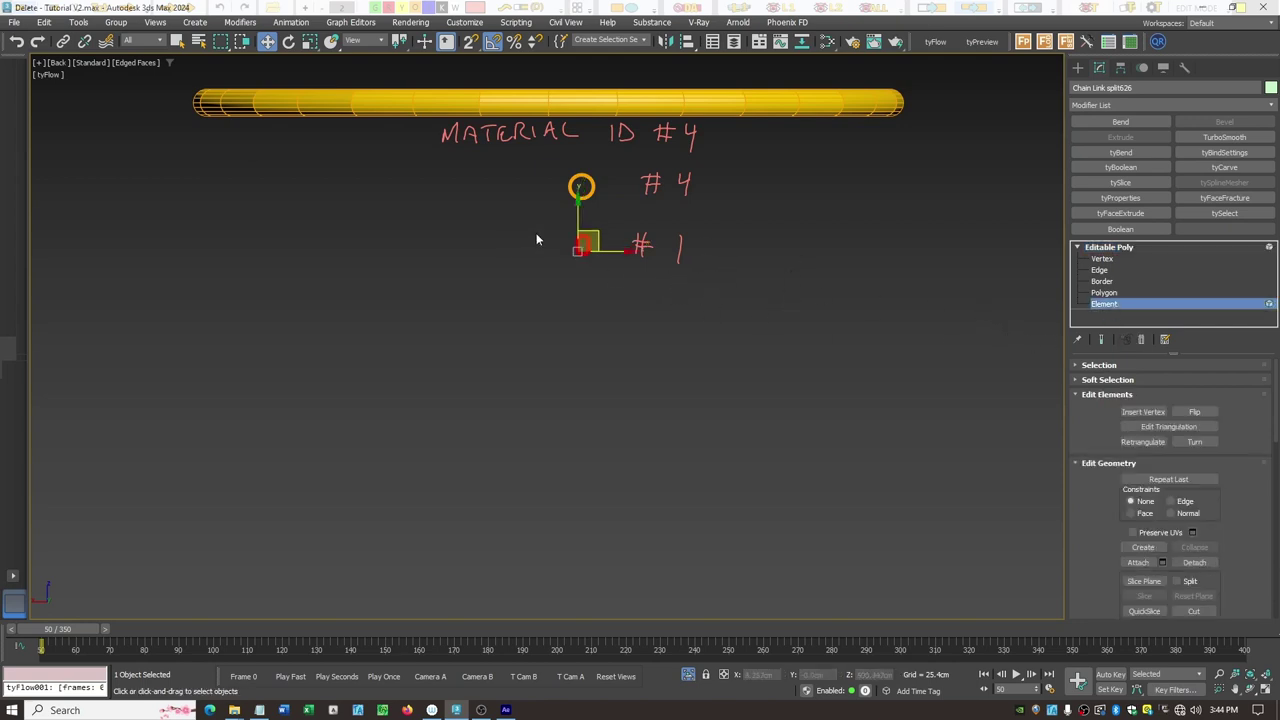
{"action": "left_click_drag", "start_coordinate": [548, 240], "coordinate": [628, 286]}
{"action": "scroll", "coordinate": [1267, 449], "scroll_direction": "down", "scroll_amount": 5}
{"action": "scroll", "coordinate": [1215, 400], "scroll_direction": "down", "scroll_amount": 3}
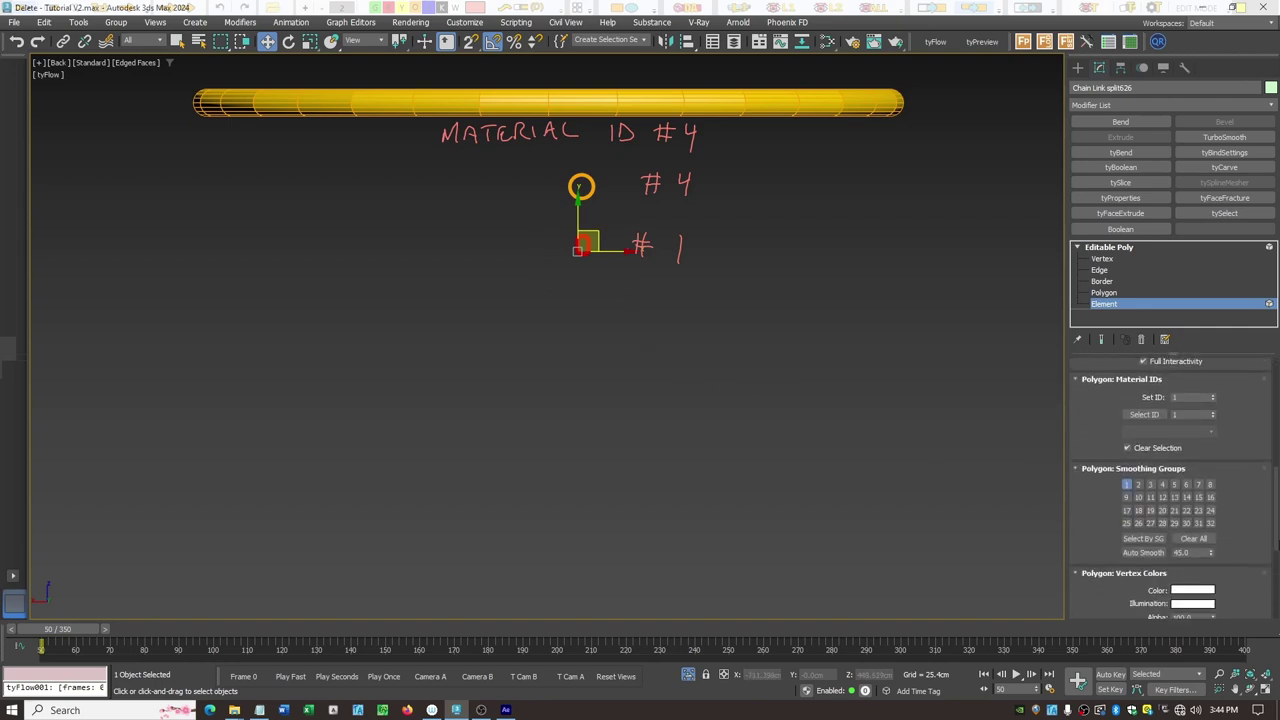
{"action": "left_click", "coordinate": [1213, 396]}
{"action": "left_click", "coordinate": [1213, 399]}
{"action": "left_click", "coordinate": [1116, 250]}
Region-select and deselect the vertical chain in the Back view, then maximize the Back viewport.
{"action": "left_click", "coordinate": [748, 314]}
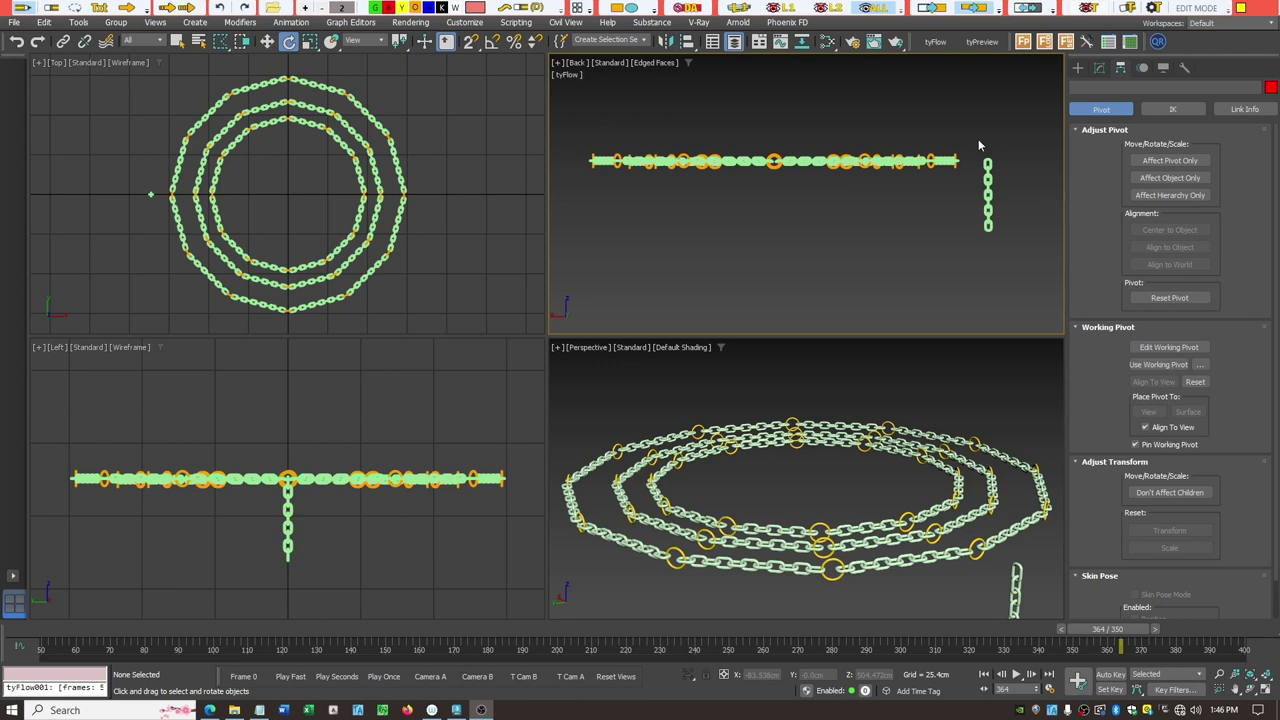
{"action": "left_click_drag", "start_coordinate": [977, 140], "coordinate": [1022, 236]}
{"action": "mouse_move", "coordinate": [221, 41]}
{"action": "left_mouse_down"}
{"action": "mouse_move", "coordinate": [222, 58]}
{"action": "mouse_move", "coordinate": [221, 44]}
{"action": "left_mouse_up"}
{"action": "left_click_drag", "start_coordinate": [975, 142], "coordinate": [1020, 245]}
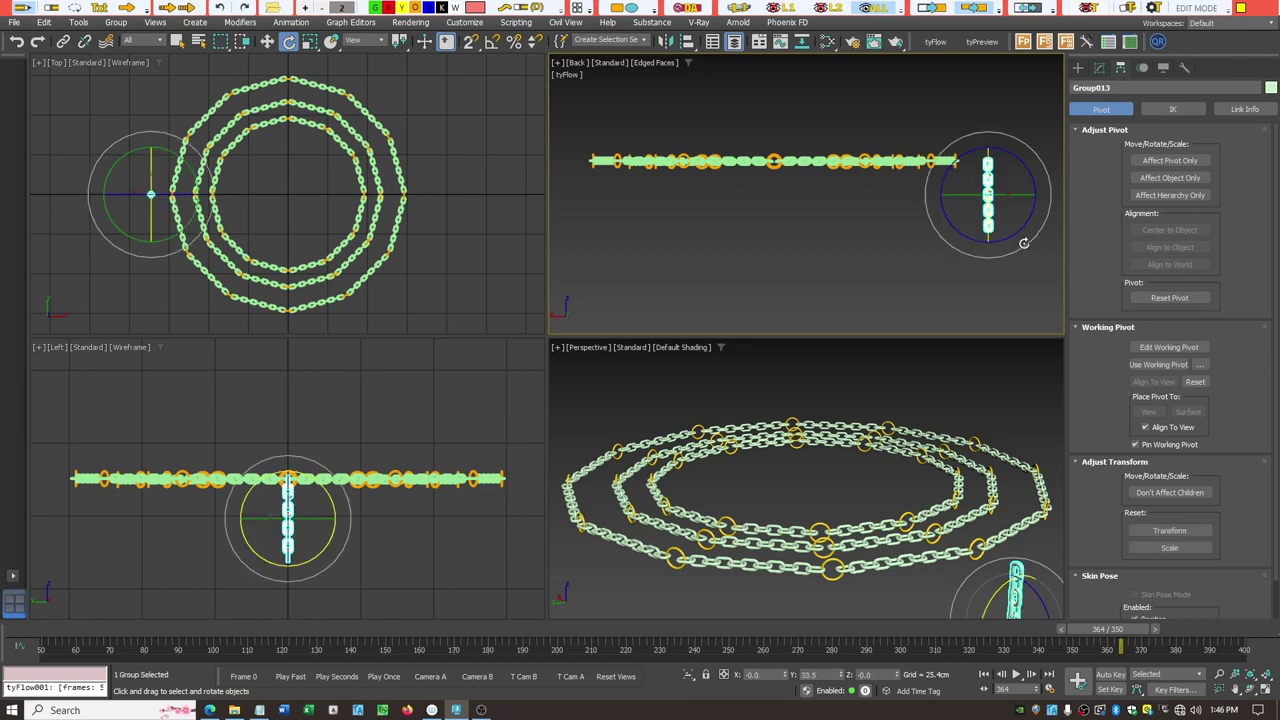
{"action": "left_click", "coordinate": [958, 109]}
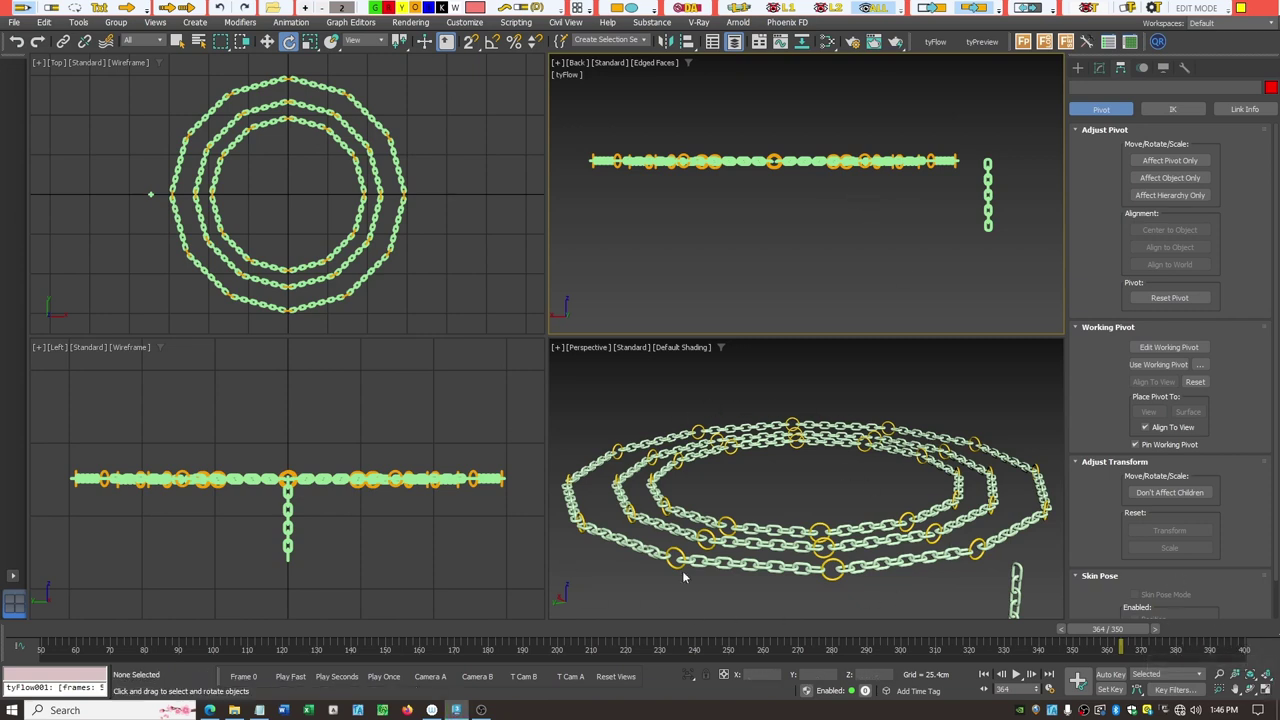
{"action": "left_click", "coordinate": [1264, 690]}
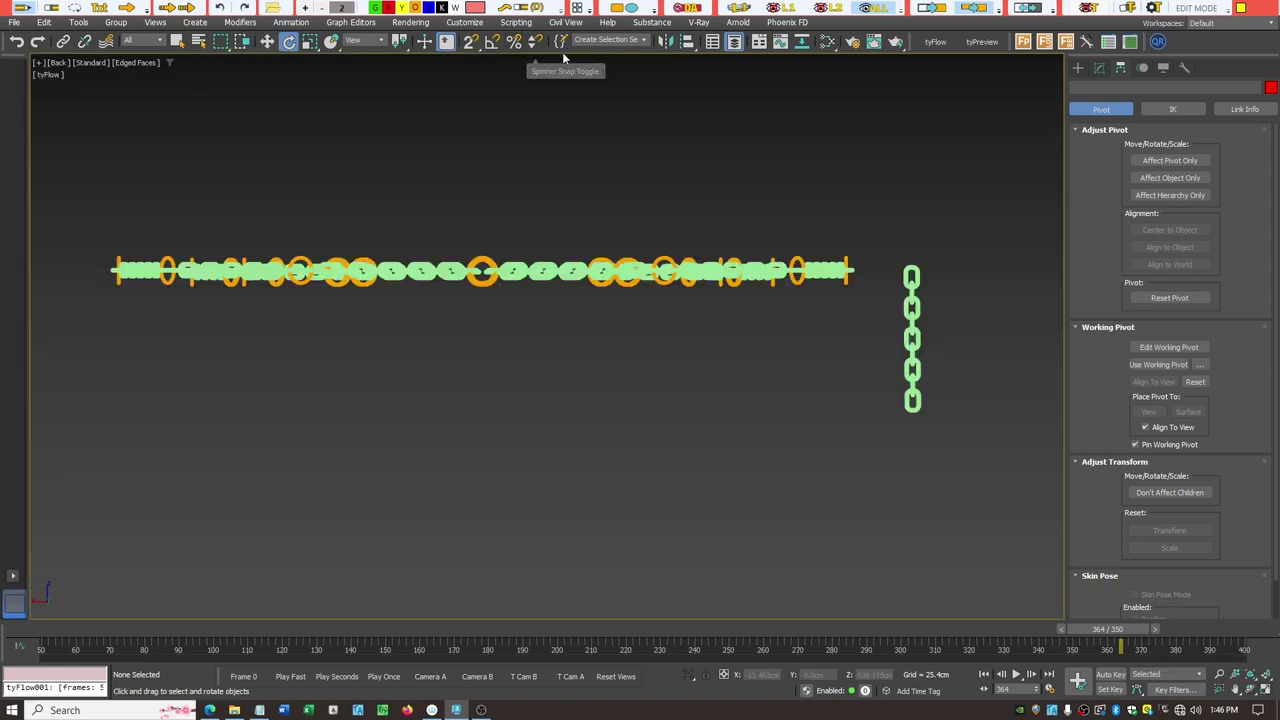
Select the Middle Row Horizontal set and move it down below the top row.
{"action": "left_click", "coordinate": [645, 40]}
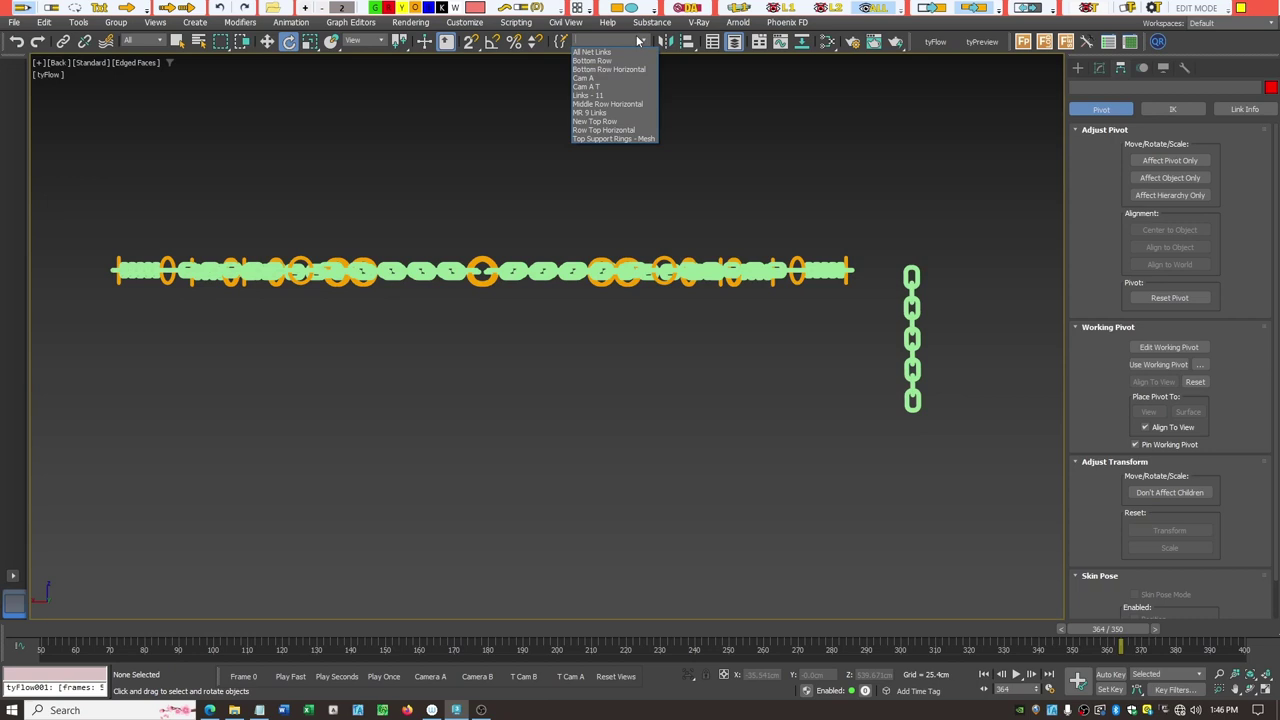
{"action": "left_click", "coordinate": [620, 104]}
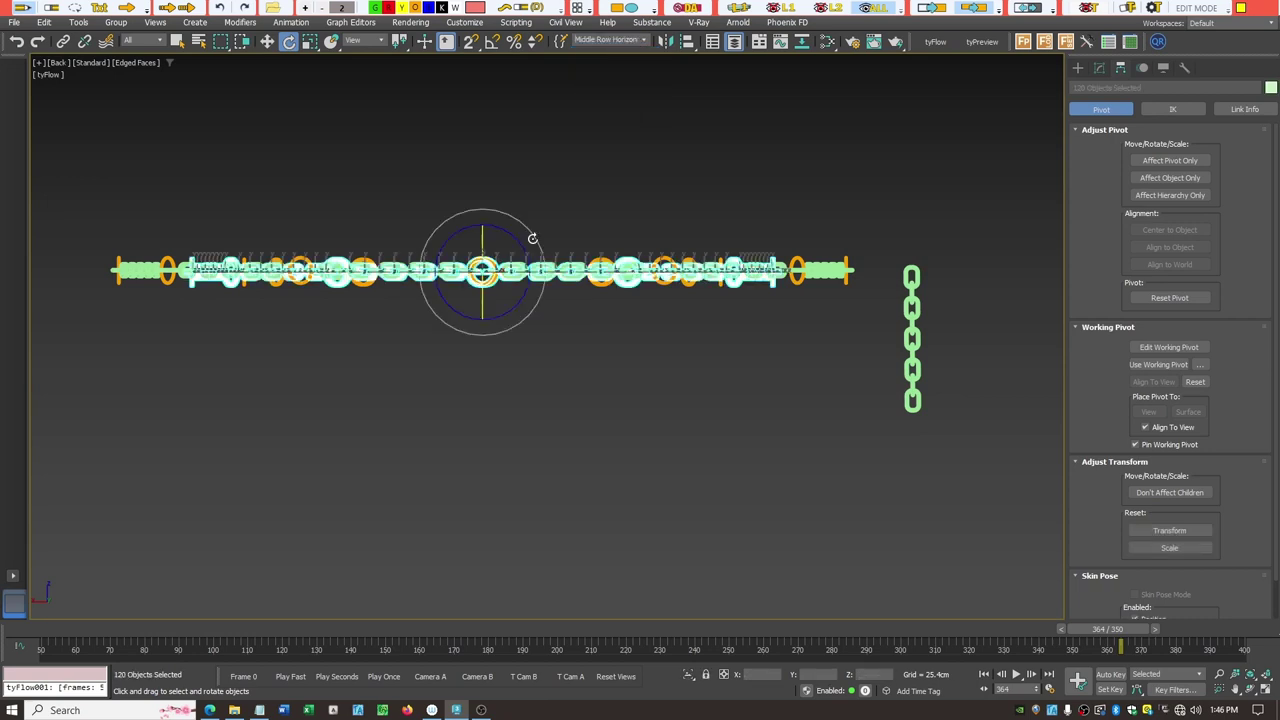
{"action": "left_click", "coordinate": [267, 41]}
{"action": "left_click_drag", "start_coordinate": [482, 228], "coordinate": [487, 350]}
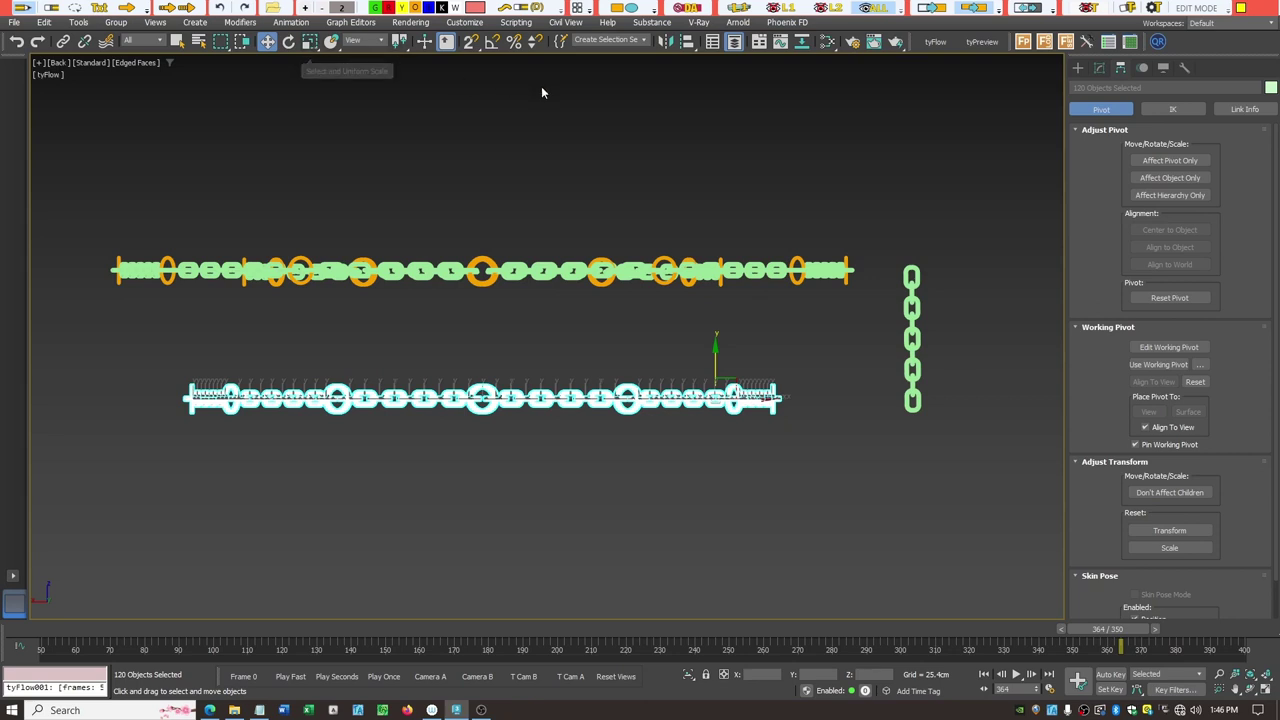
Select the Bottom Row Horizontal set, move it below the middle row, and deselect.
{"action": "left_click", "coordinate": [643, 42]}
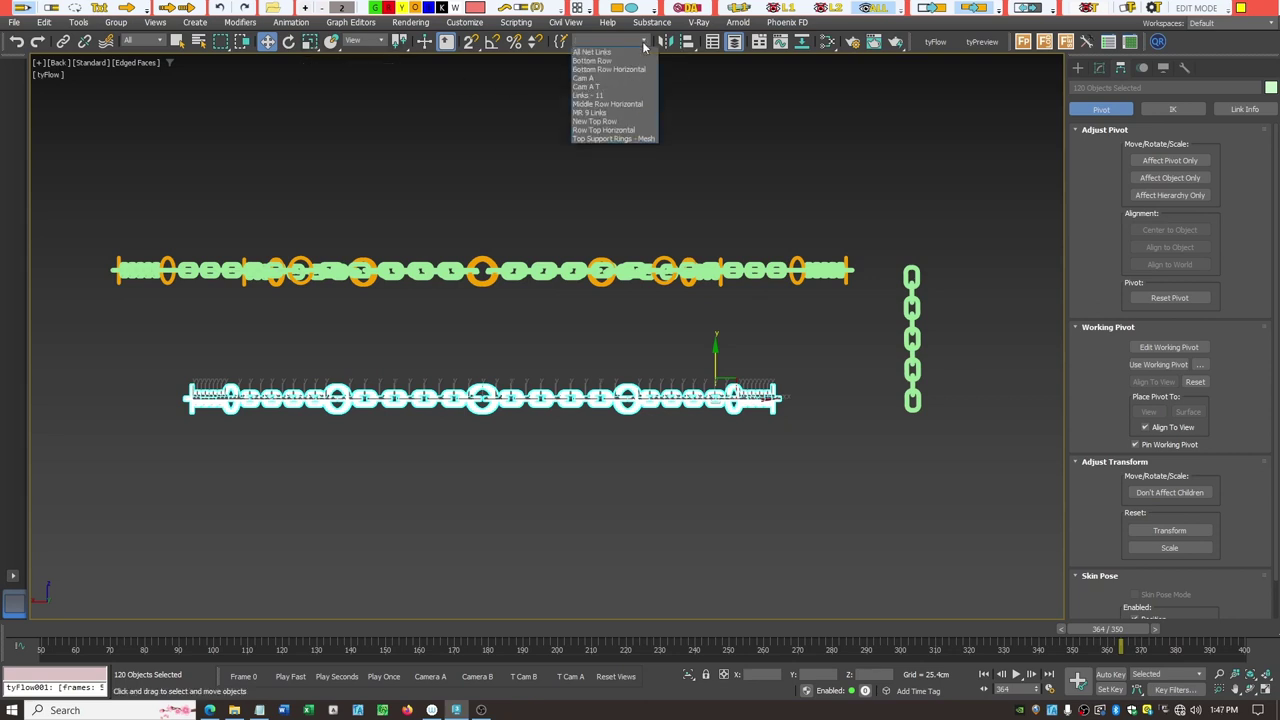
{"action": "left_click", "coordinate": [620, 69]}
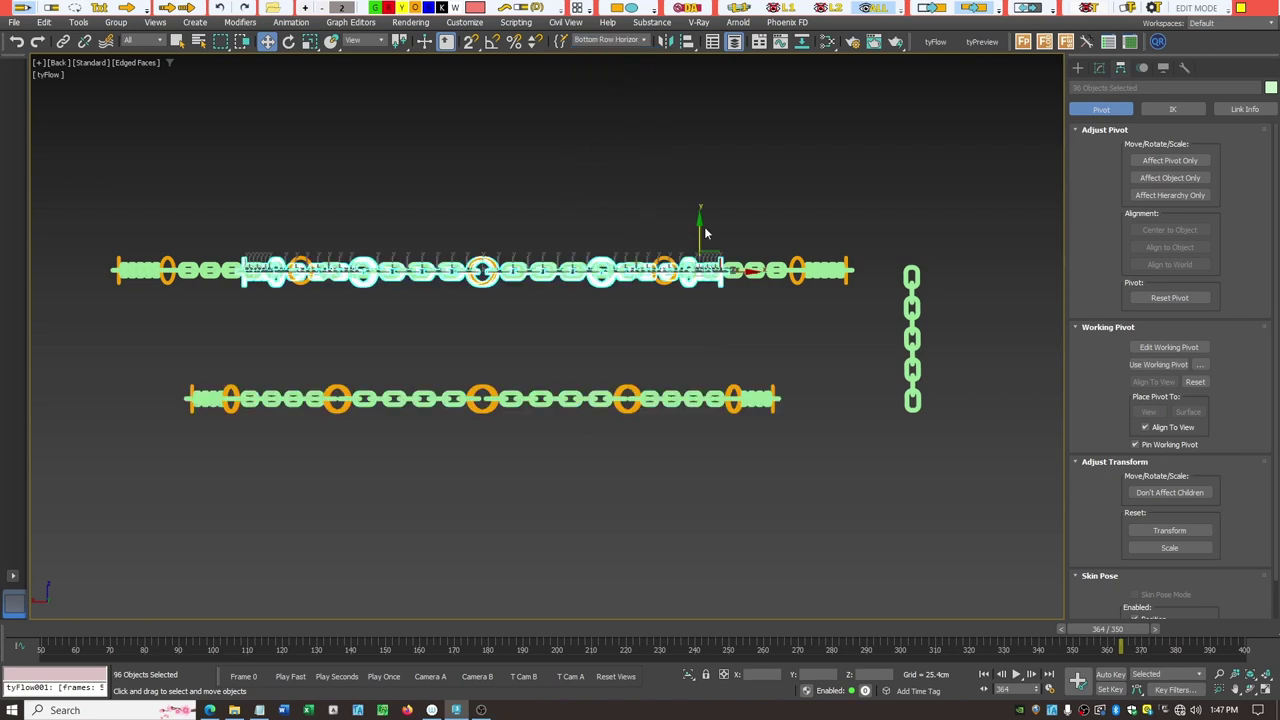
{"action": "left_click_drag", "start_coordinate": [699, 225], "coordinate": [688, 481]}
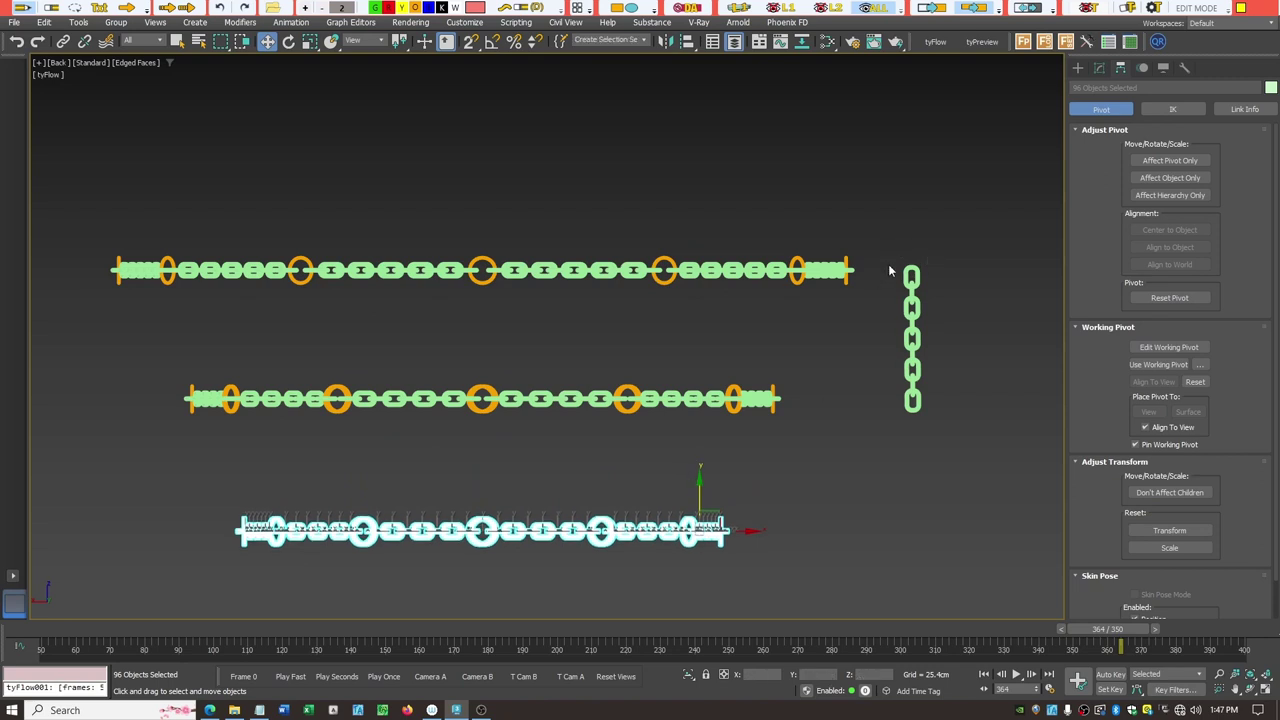
{"action": "left_click", "coordinate": [876, 292]}
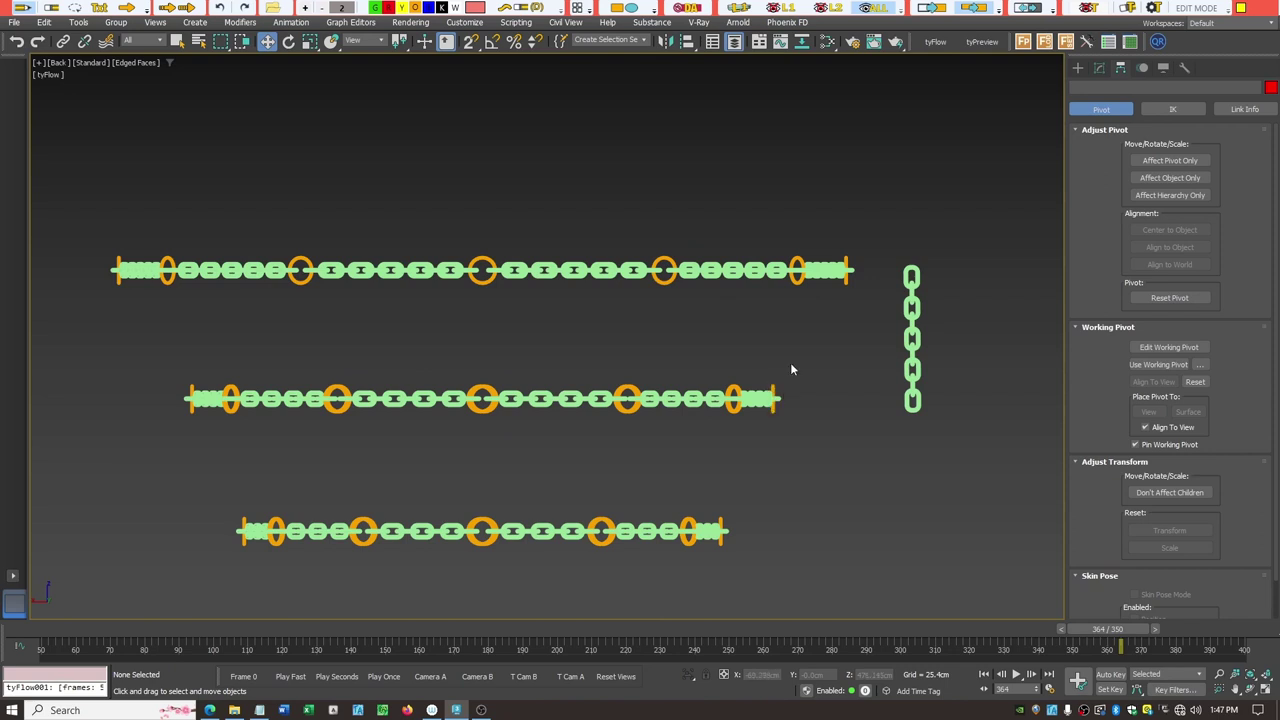
Move the vertical chain Group013 to the top row's right end.
{"action": "left_click", "coordinate": [918, 394]}
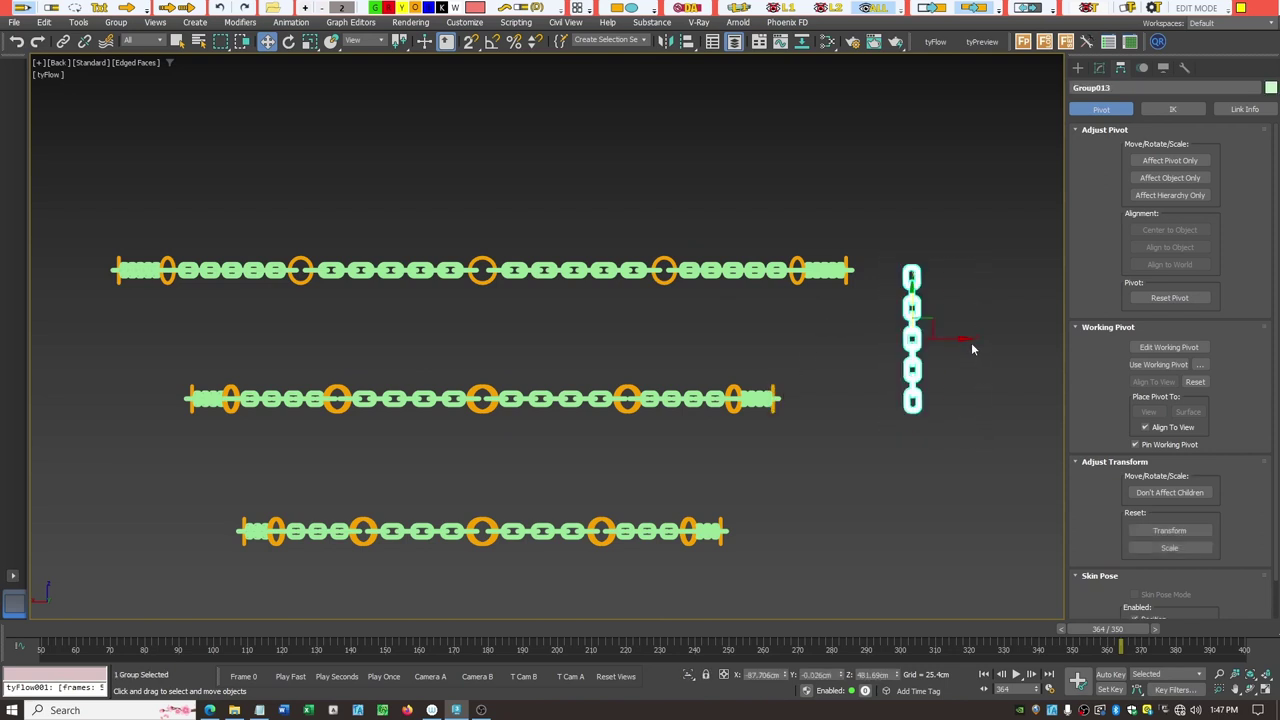
{"action": "left_click_drag", "start_coordinate": [968, 340], "coordinate": [906, 341]}
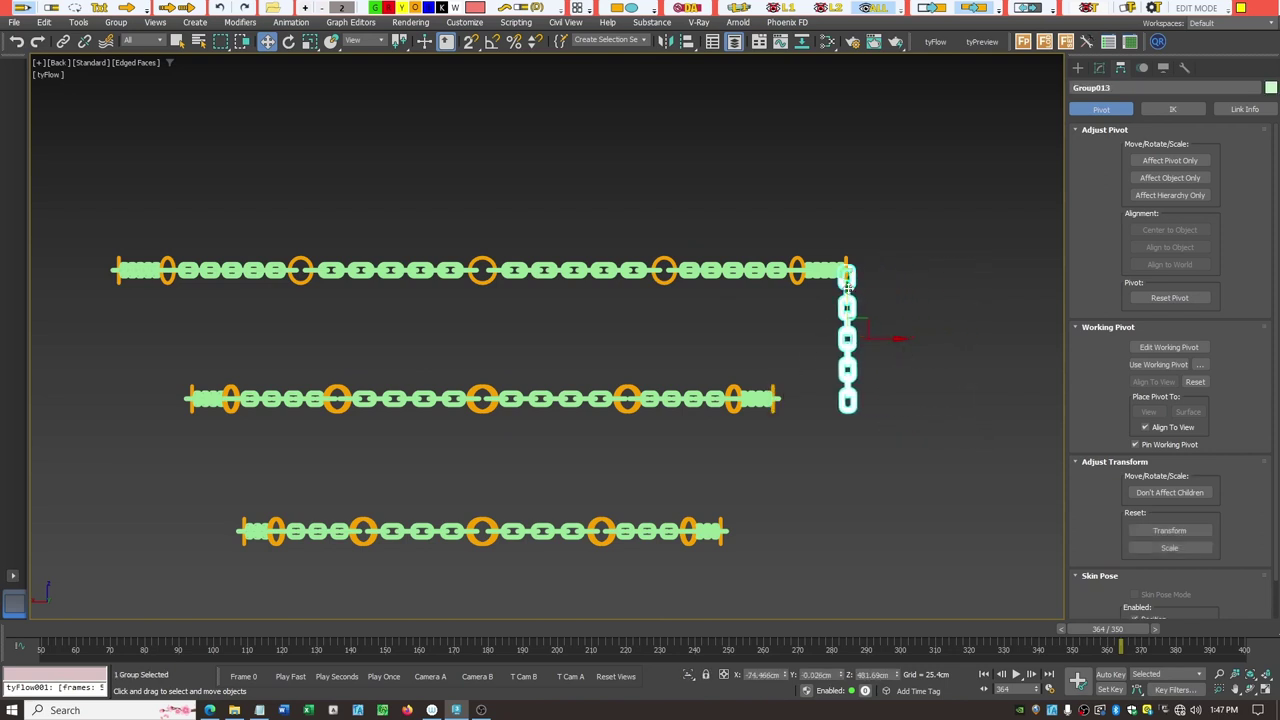
{"action": "left_click_drag", "start_coordinate": [847, 299], "coordinate": [849, 303]}
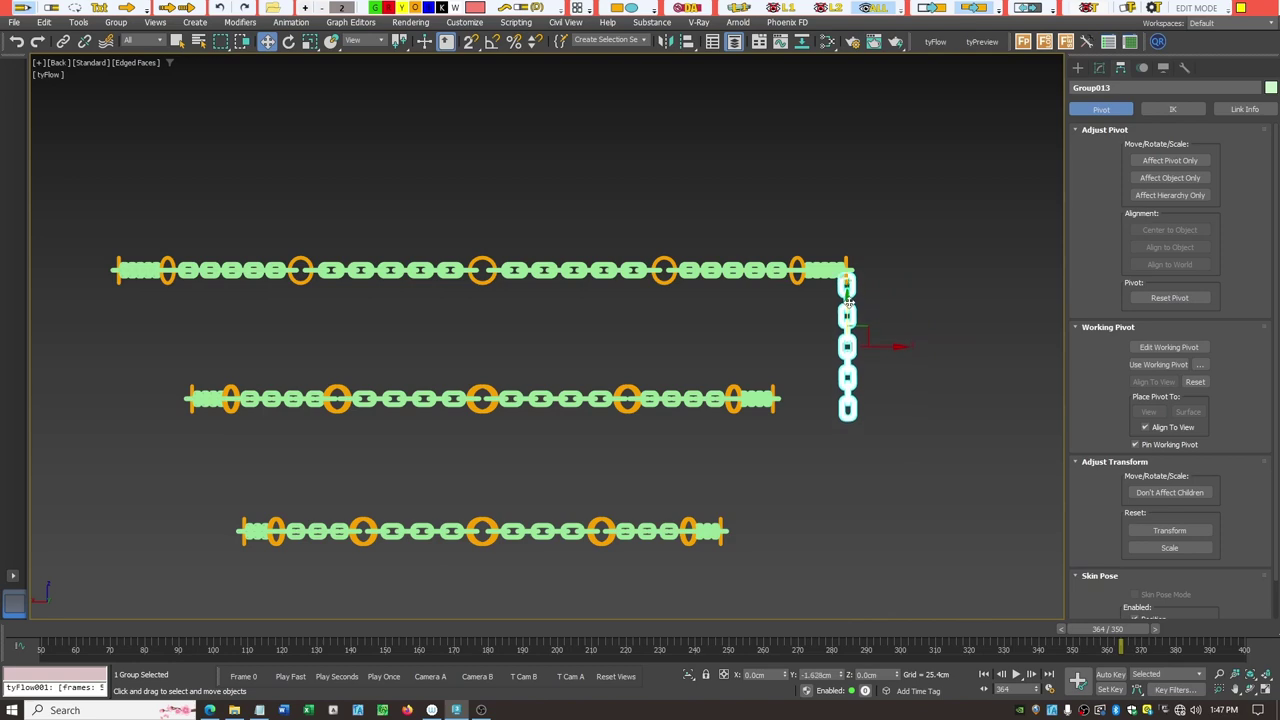
{"action": "scroll", "coordinate": [848, 296], "scroll_direction": "up", "scroll_amount": 6}
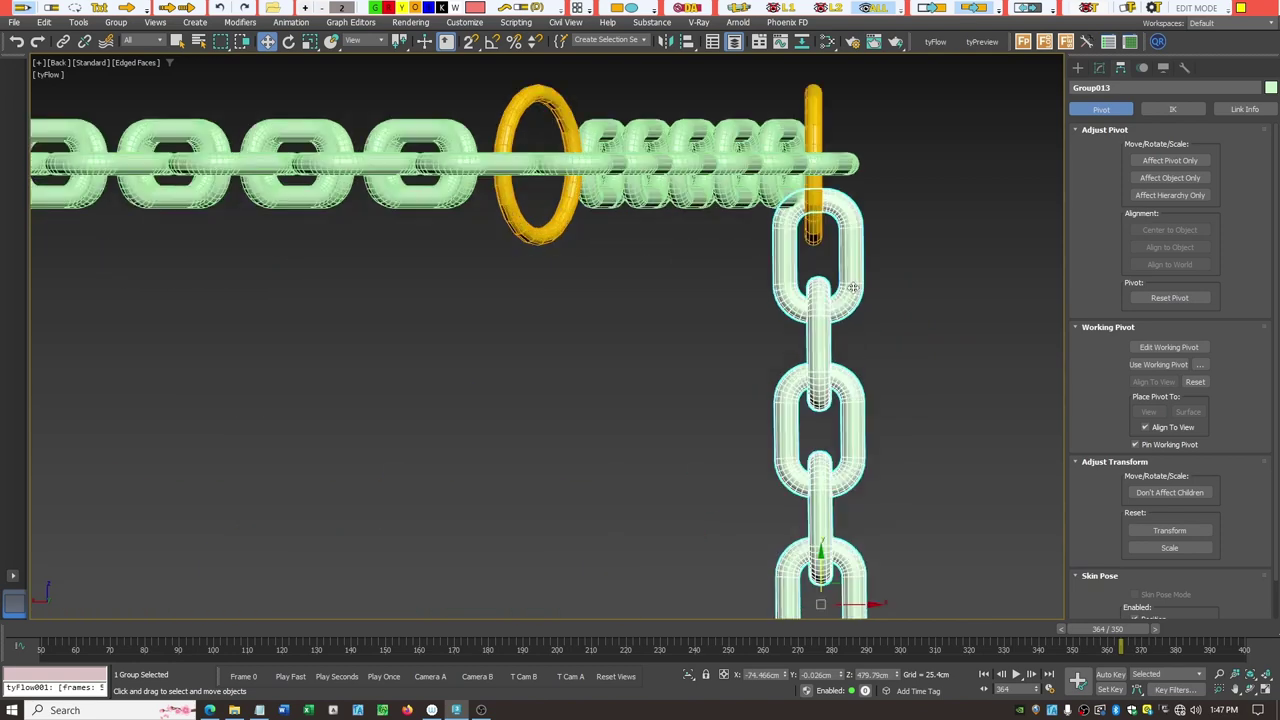
{"action": "scroll", "coordinate": [852, 288], "scroll_direction": "up", "scroll_amount": 3}
{"action": "scroll", "coordinate": [690, 240], "scroll_direction": "down", "scroll_amount": 6}
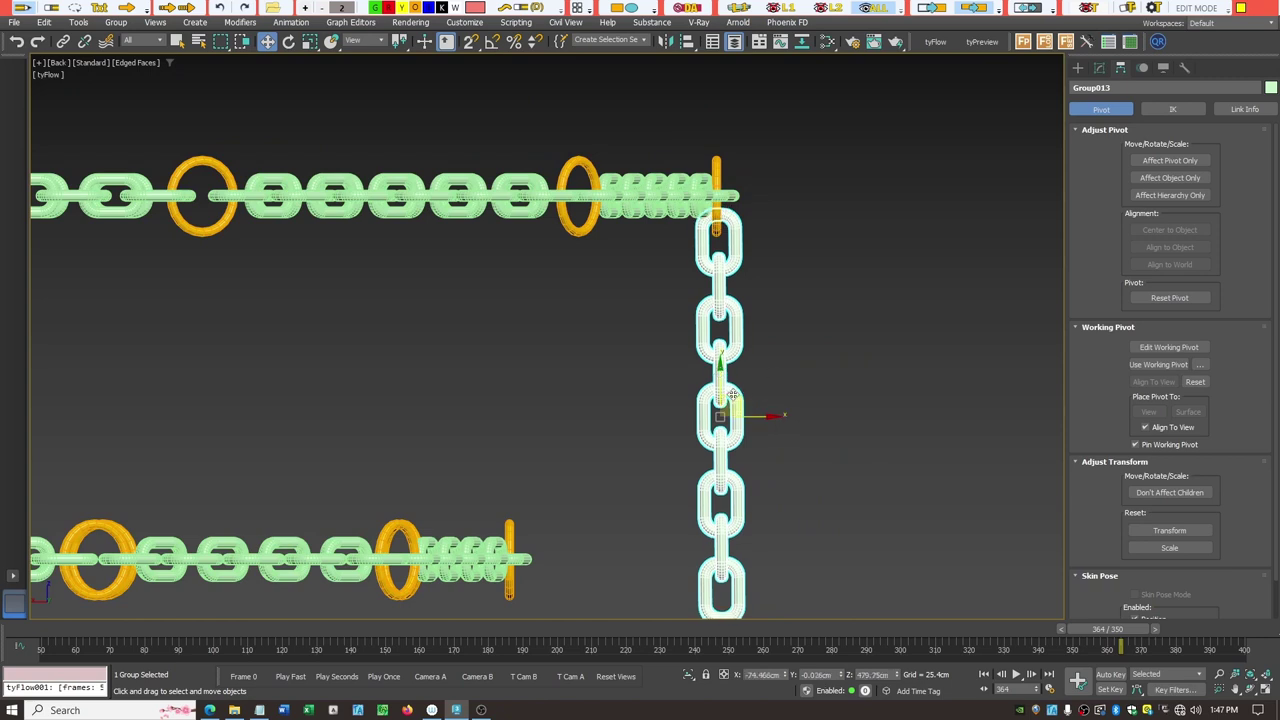
{"action": "left_click_drag", "start_coordinate": [772, 417], "coordinate": [772, 417]}
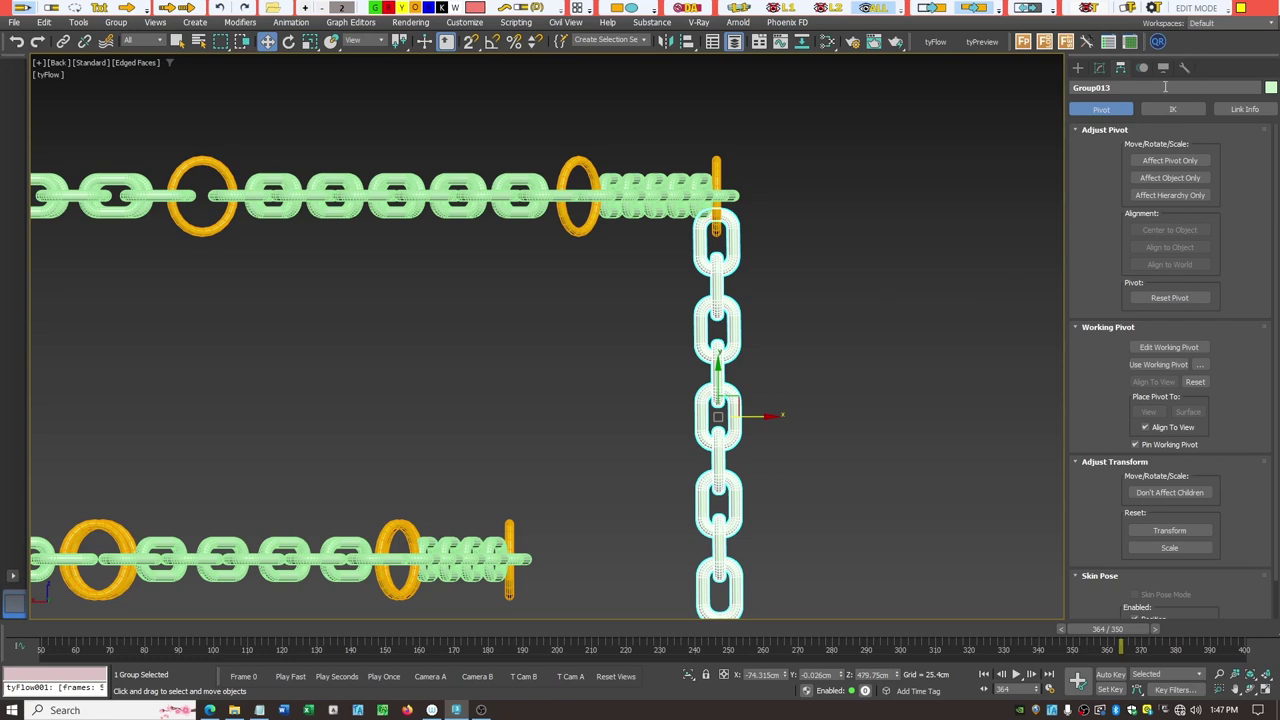
With Affect Pivot Only, move Group013's pivot up to its top link.
{"action": "left_click", "coordinate": [1170, 160]}
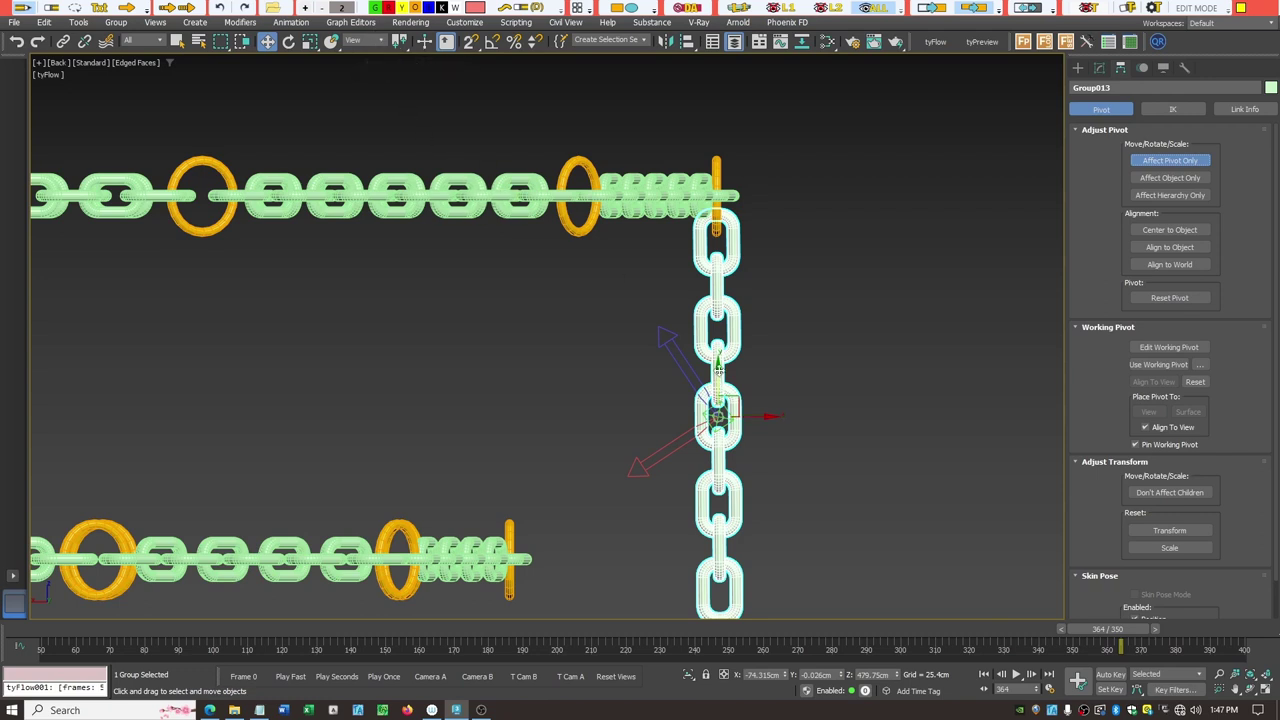
{"action": "left_click_drag", "start_coordinate": [708, 371], "coordinate": [737, 169]}
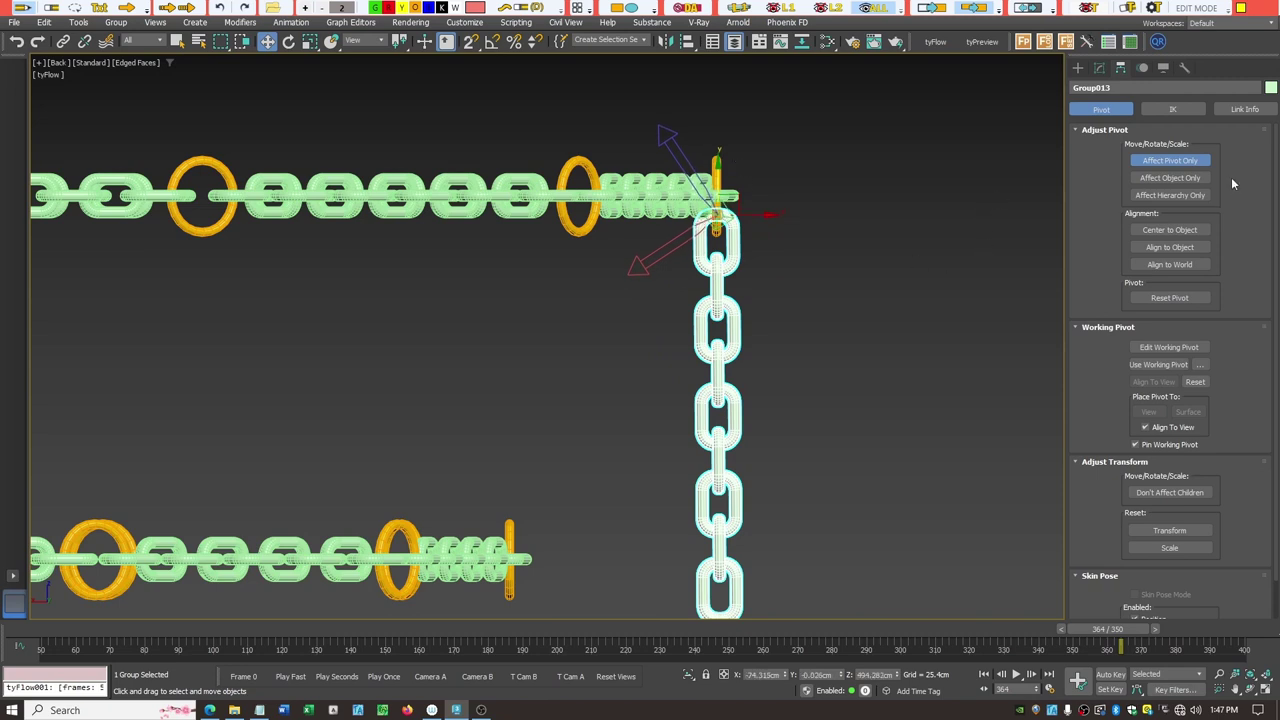
{"action": "left_click", "coordinate": [1174, 163]}
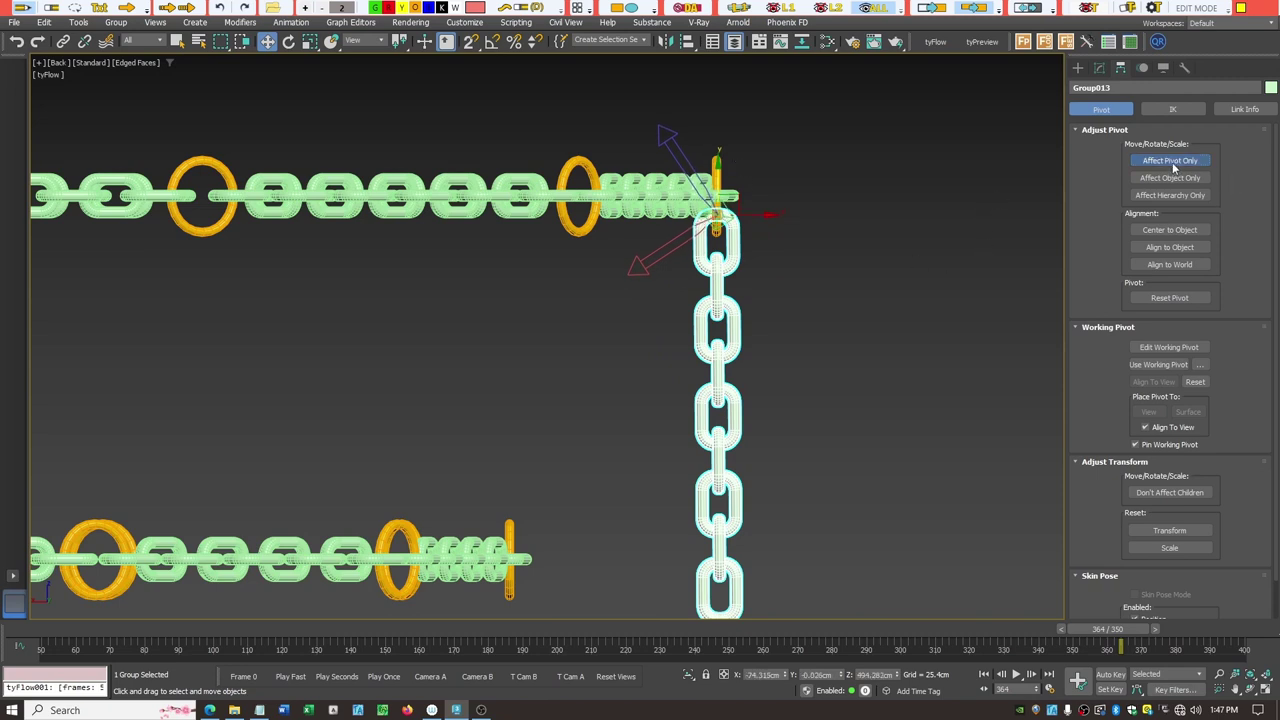
Rotate the vertical chain into a diagonal toward the middle row and shift it slightly right.
{"action": "left_click", "coordinate": [288, 41]}
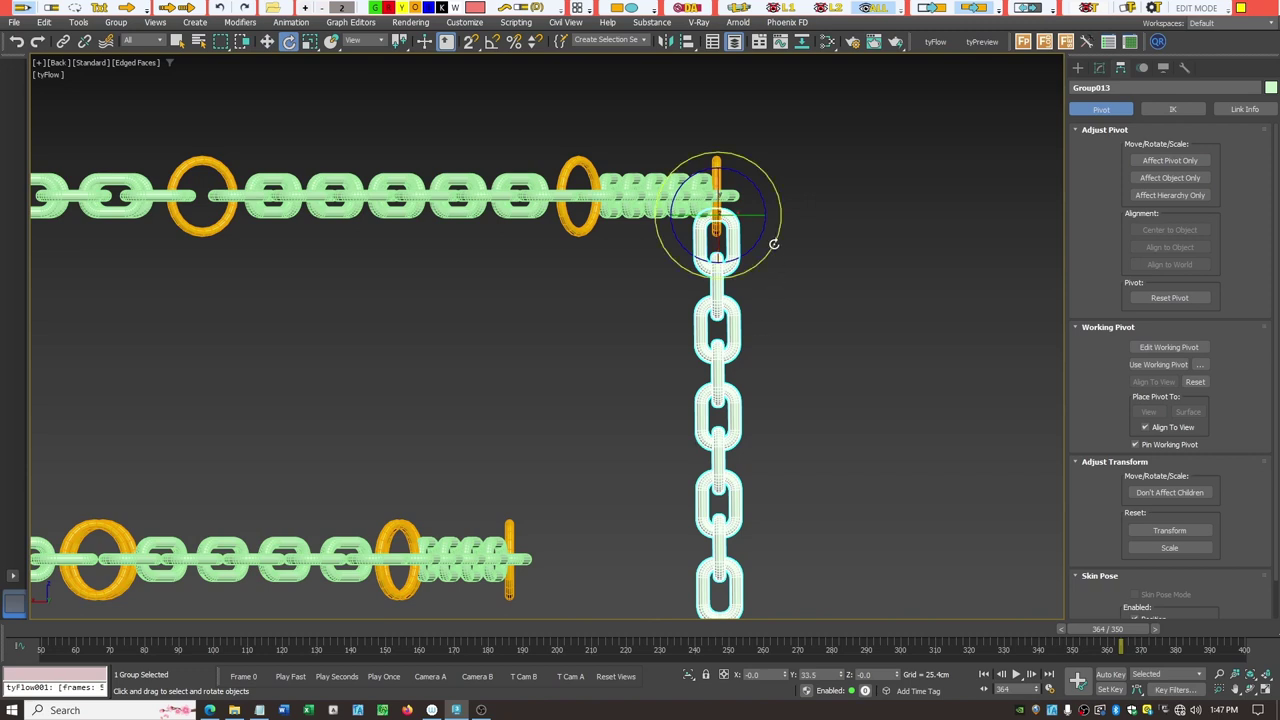
{"action": "left_click_drag", "start_coordinate": [771, 245], "coordinate": [746, 279]}
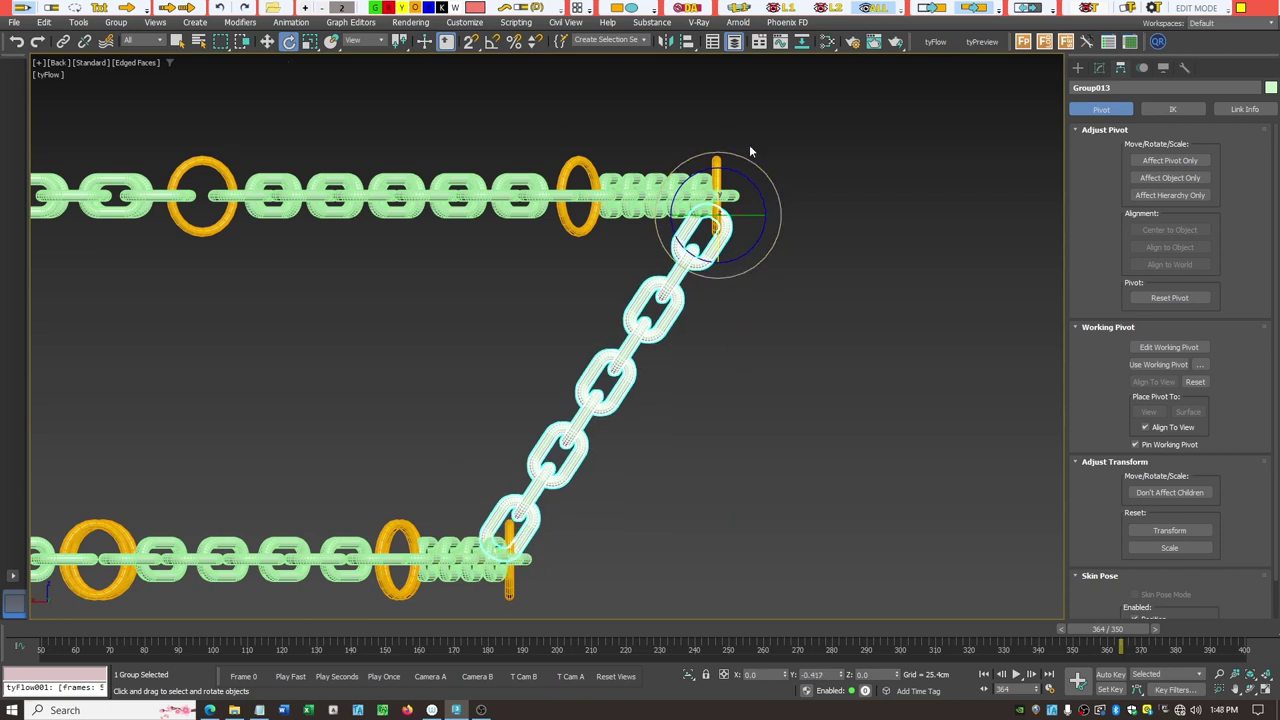
{"action": "left_click", "coordinate": [267, 41]}
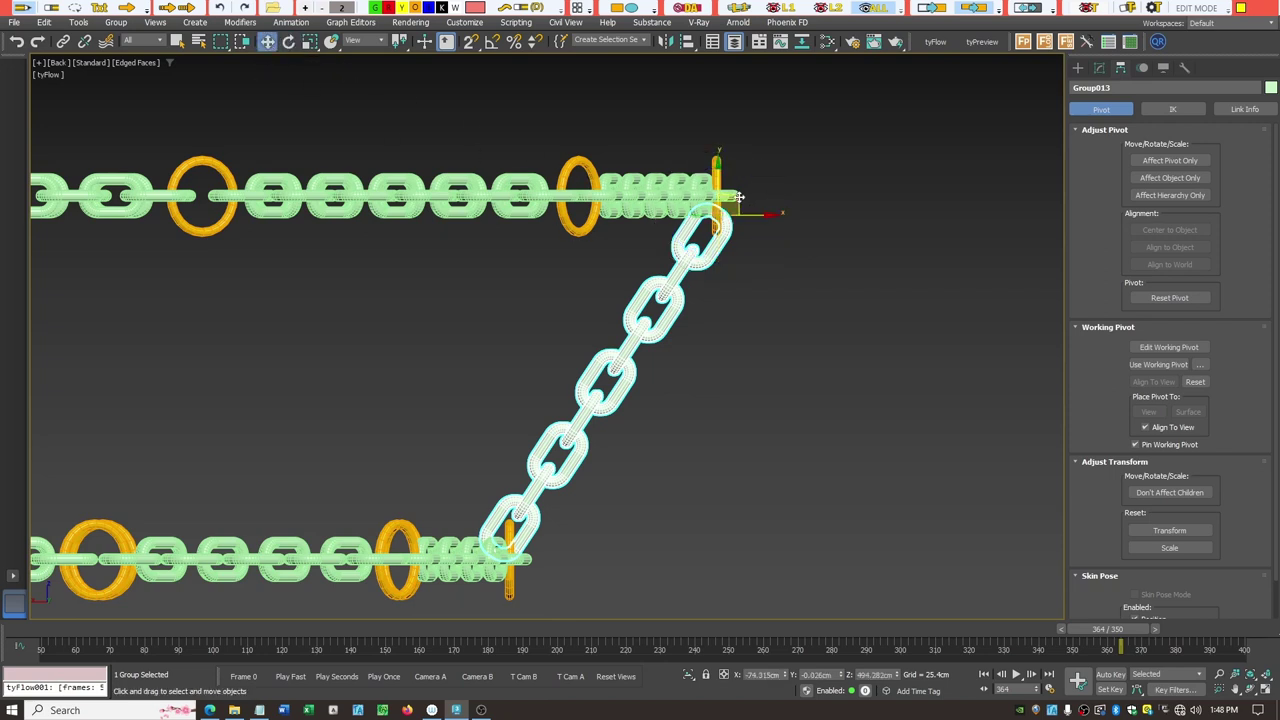
{"action": "left_click_drag", "start_coordinate": [738, 196], "coordinate": [749, 198]}
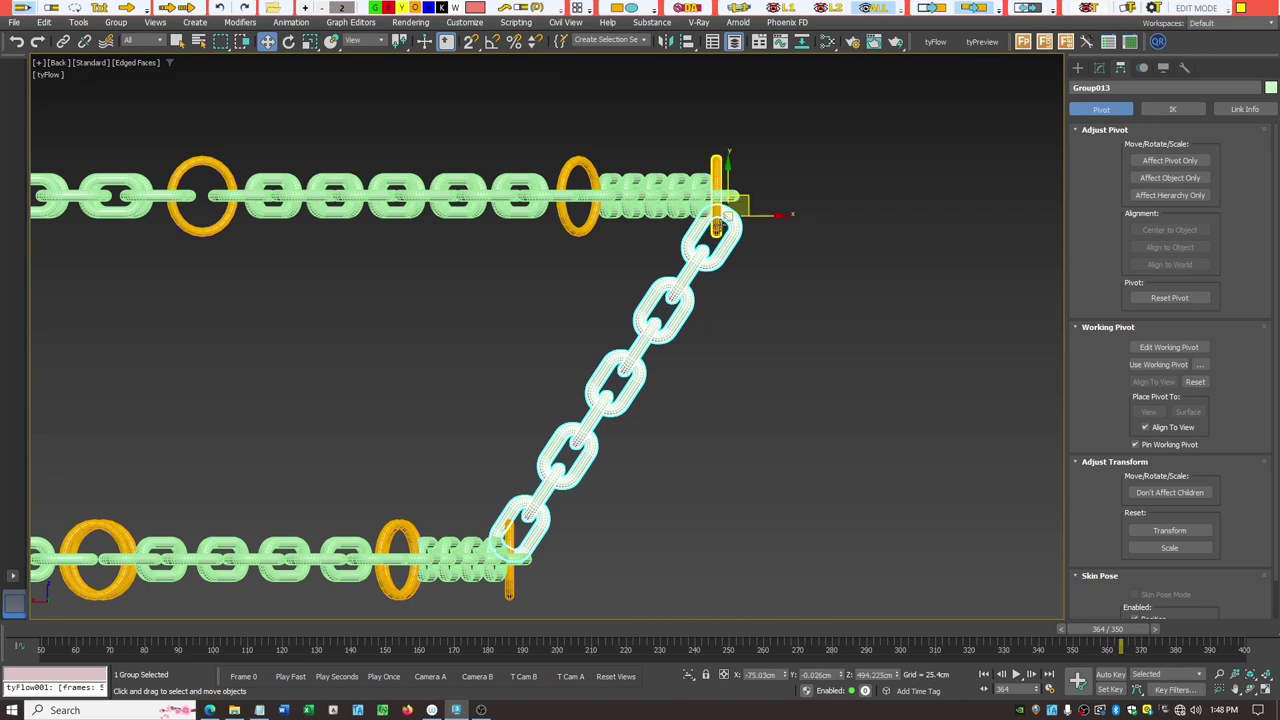
{"action": "left_click", "coordinate": [776, 318]}
Nudge the Middle Row Horizontal set so its end meets the diagonal chain's bottom.
{"action": "scroll", "coordinate": [790, 310], "scroll_direction": "down", "scroll_amount": 3}
{"action": "scroll", "coordinate": [770, 370], "scroll_direction": "down", "scroll_amount": 2}
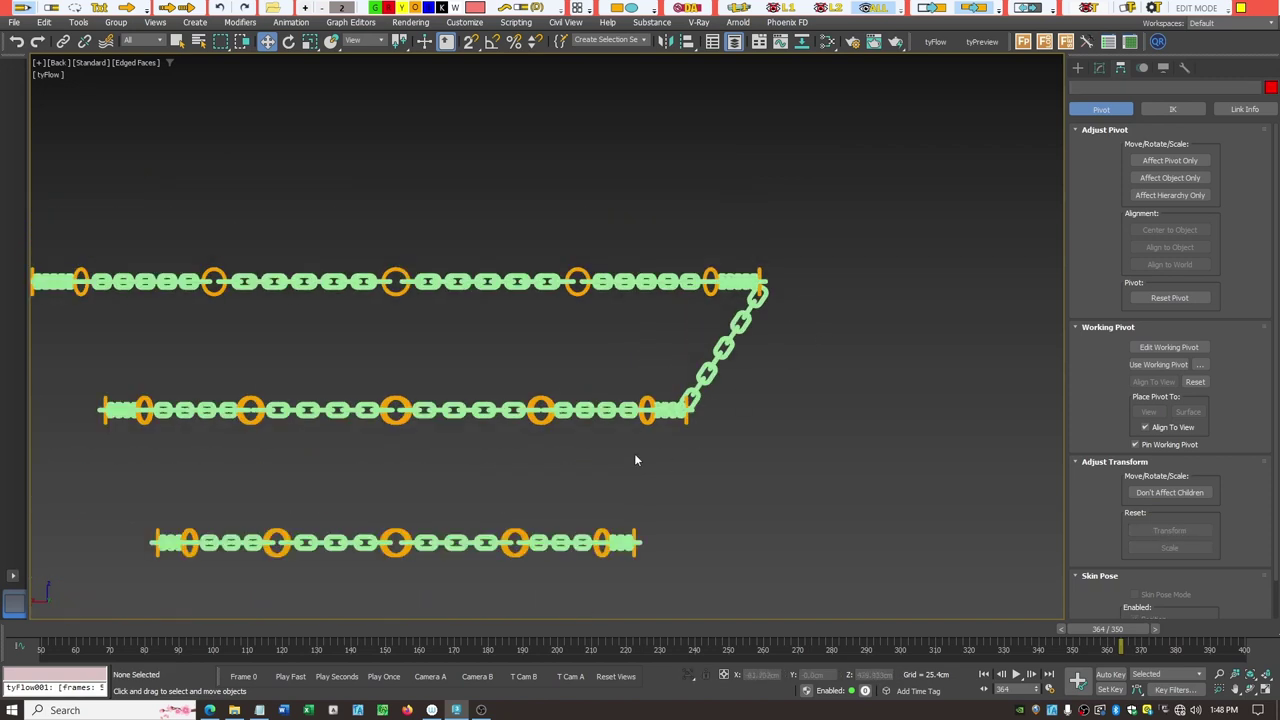
{"action": "left_click", "coordinate": [645, 41]}
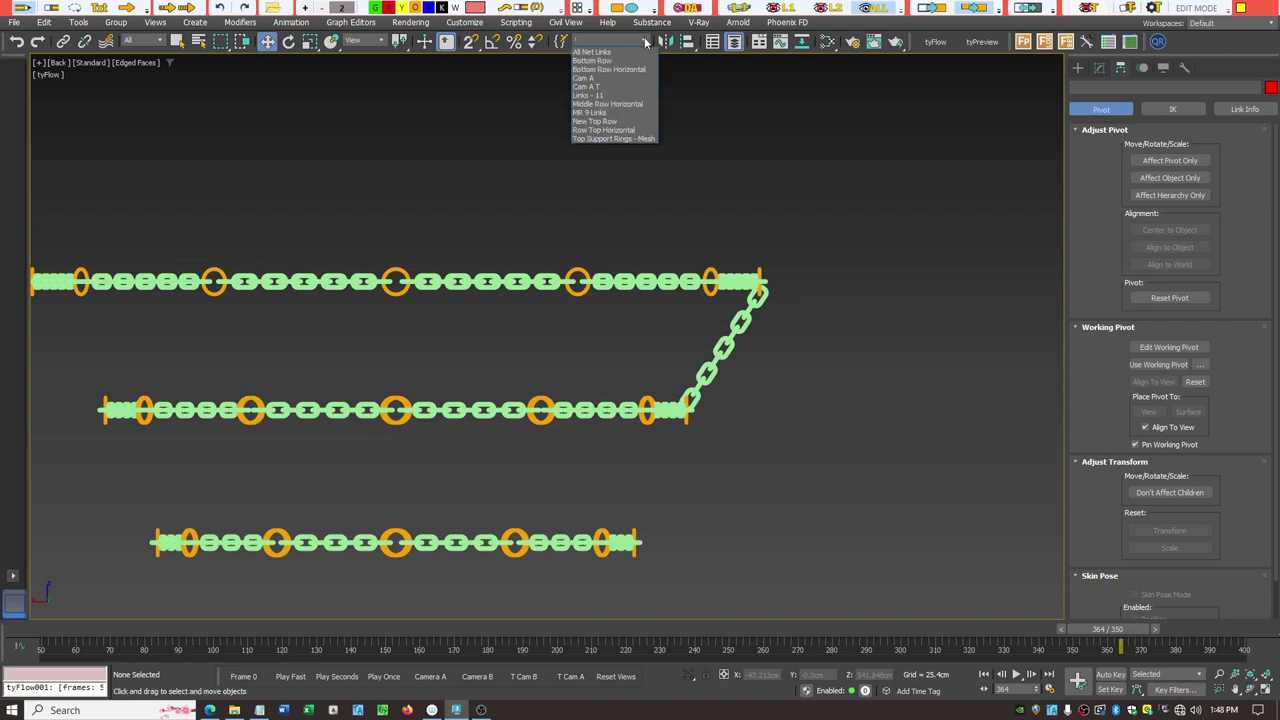
{"action": "left_click", "coordinate": [622, 104]}
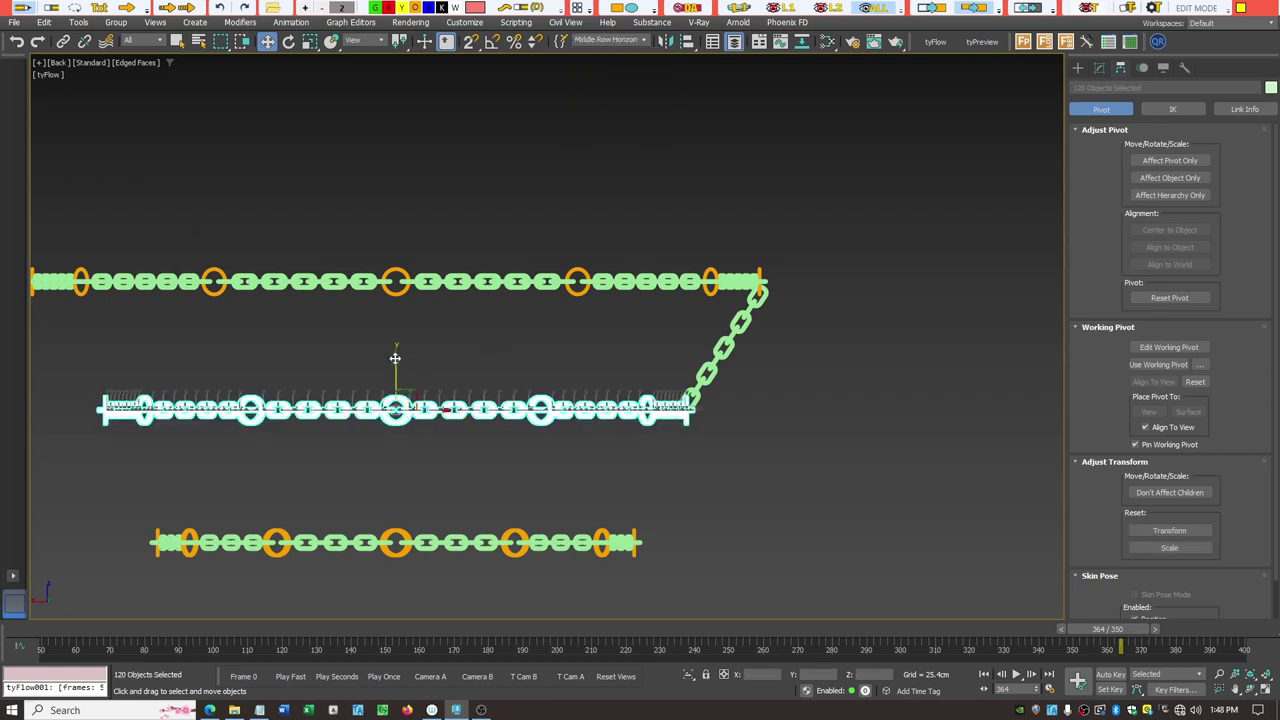
{"action": "left_click_drag", "start_coordinate": [395, 358], "coordinate": [394, 363]}
{"action": "scroll", "coordinate": [694, 434], "scroll_direction": "up", "scroll_amount": 8}
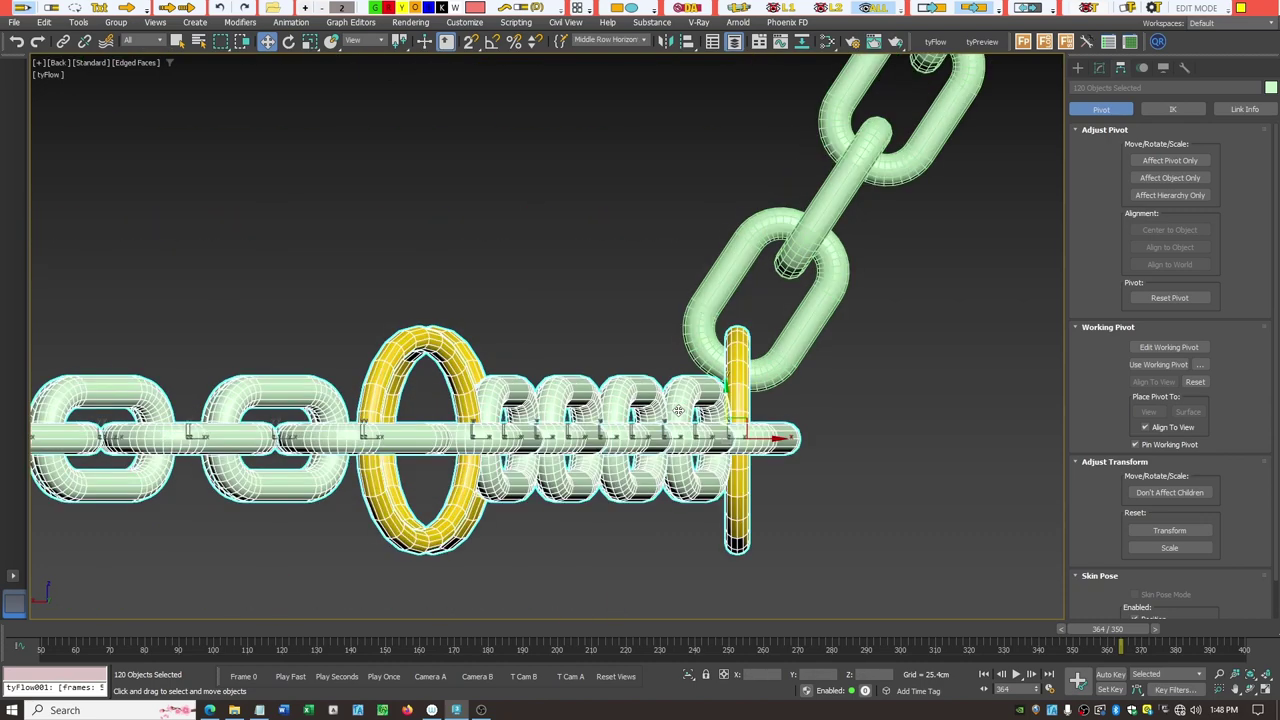
{"action": "scroll", "coordinate": [678, 410], "scroll_direction": "down", "scroll_amount": 2}
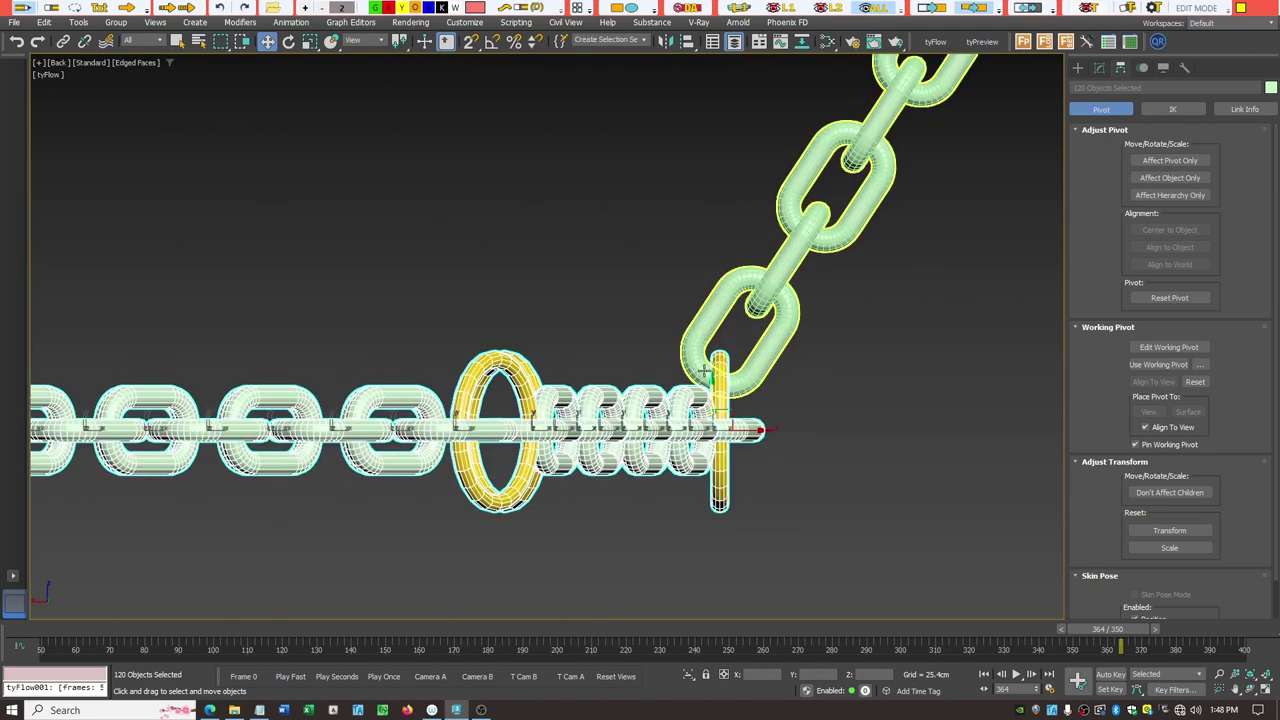
{"action": "scroll", "coordinate": [724, 370], "scroll_direction": "down", "scroll_amount": 2}
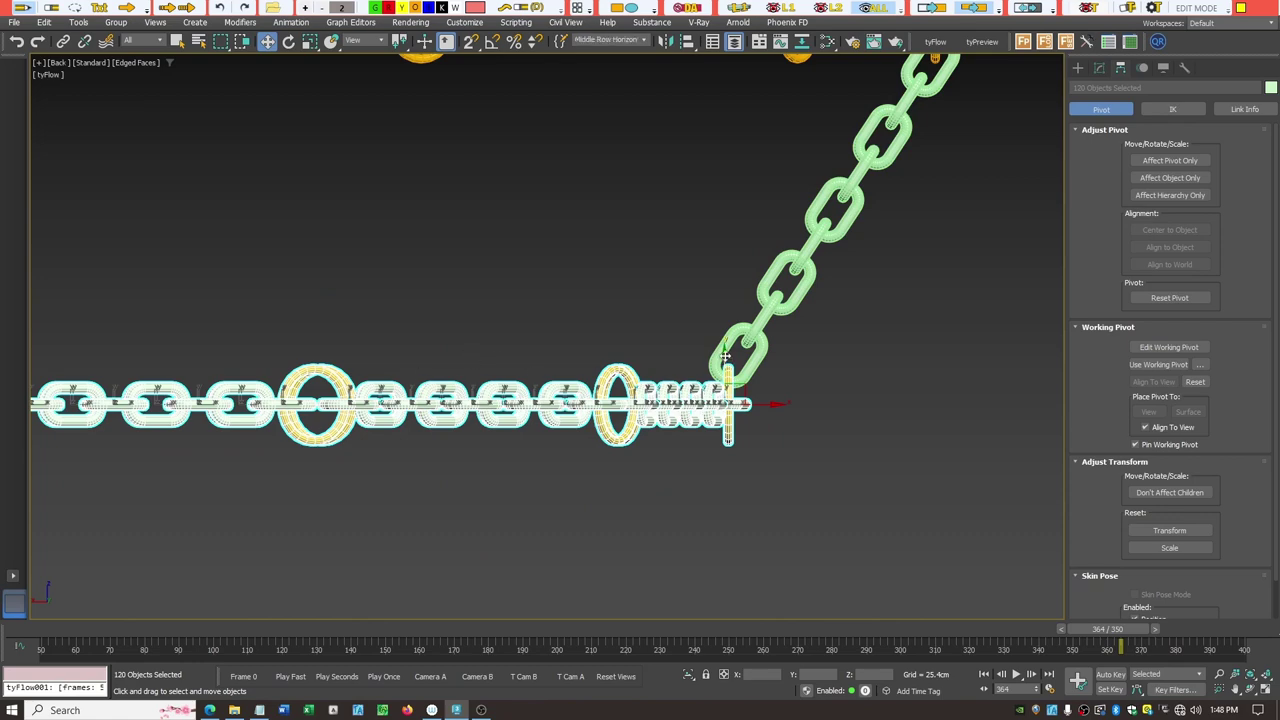
{"action": "left_click_drag", "start_coordinate": [725, 357], "coordinate": [725, 357]}
{"action": "scroll", "coordinate": [707, 384], "scroll_direction": "up", "scroll_amount": 4}
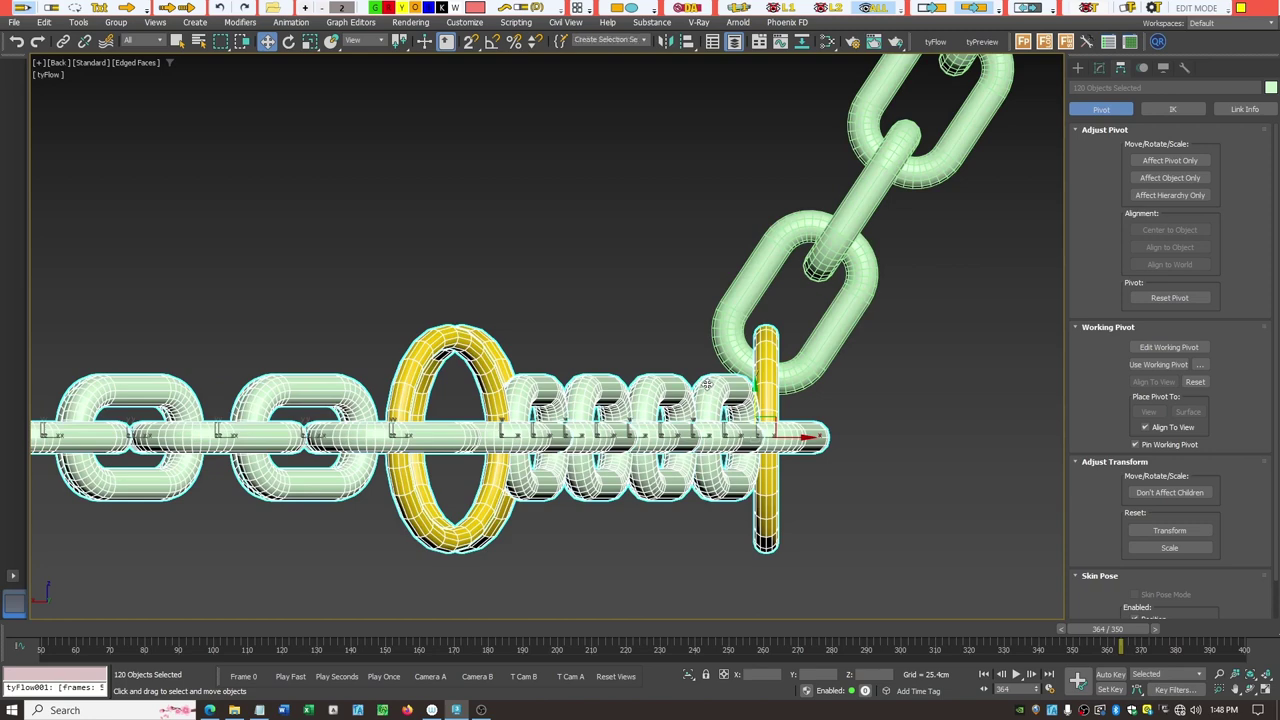
{"action": "scroll", "coordinate": [620, 320], "scroll_direction": "down", "scroll_amount": 4}
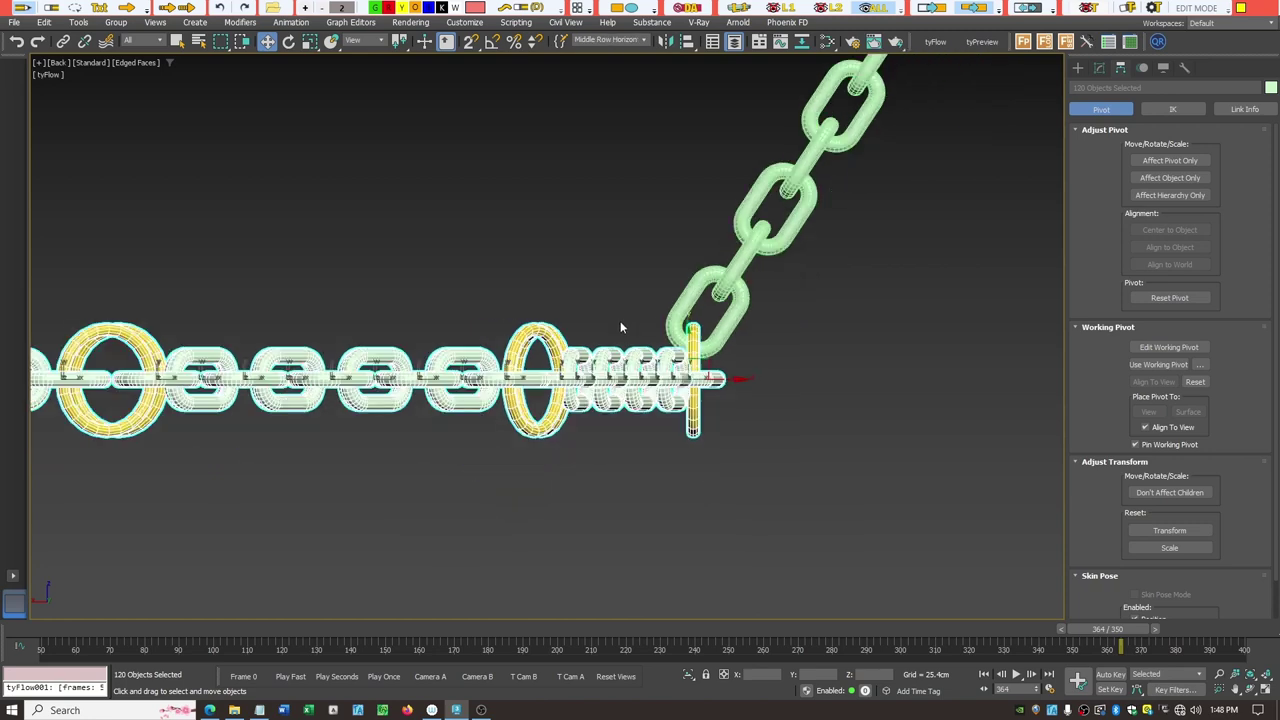
{"action": "scroll", "coordinate": [744, 313], "scroll_direction": "down", "scroll_amount": 2}
{"action": "key", "text": "ctrl+z"}
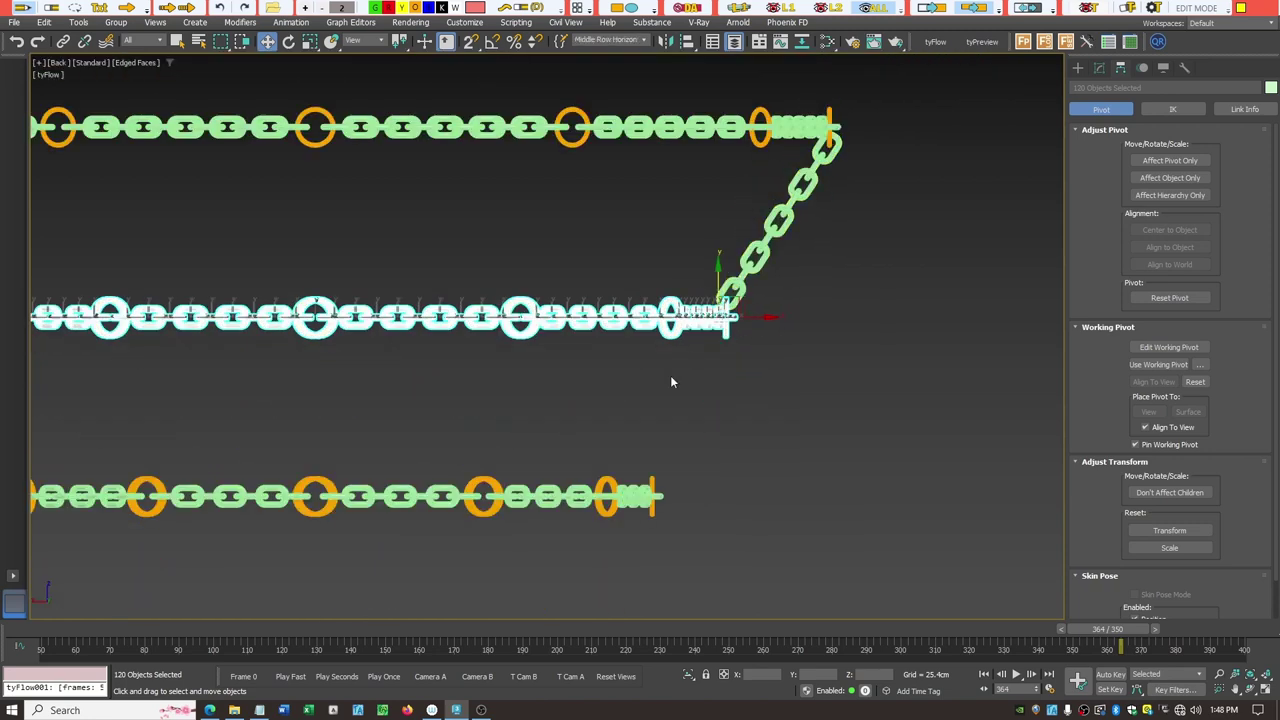
{"action": "scroll", "coordinate": [761, 347], "scroll_direction": "down", "scroll_amount": 2}
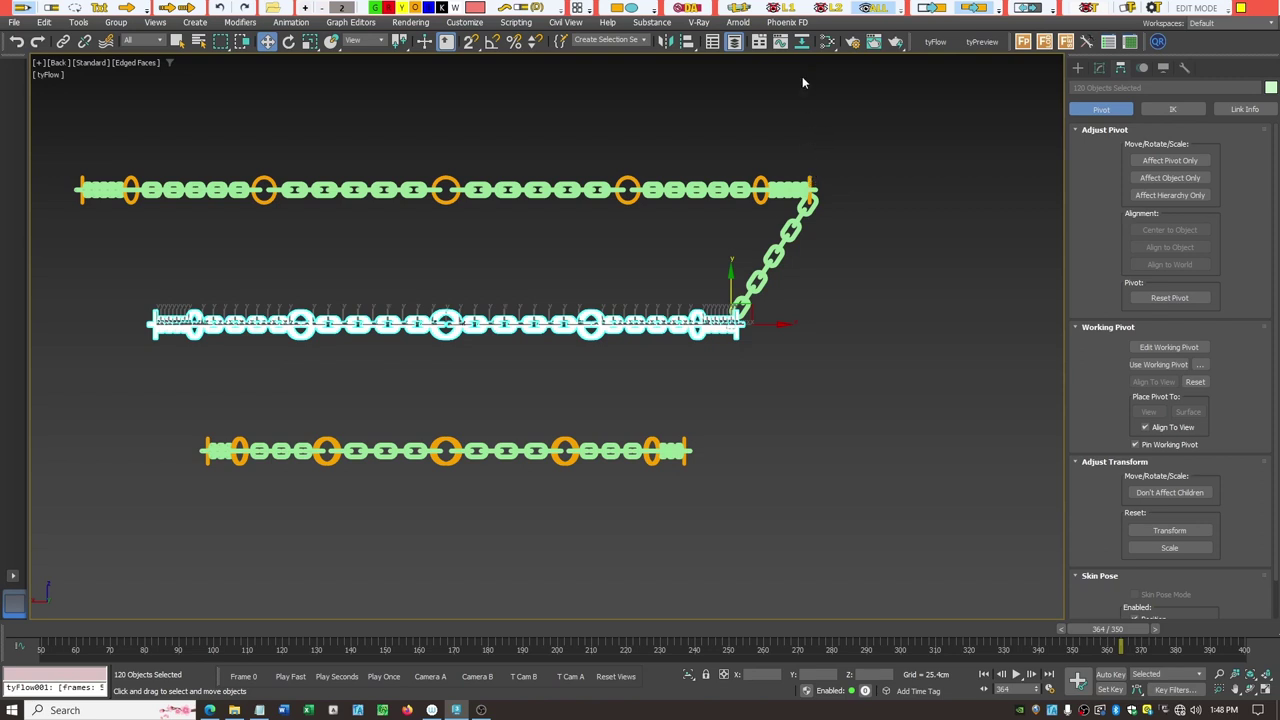
Restore four viewports and zero Group013's pivot X and Y at the net's centre.
{"action": "left_click", "coordinate": [835, 320]}
{"action": "left_click", "coordinate": [775, 283]}
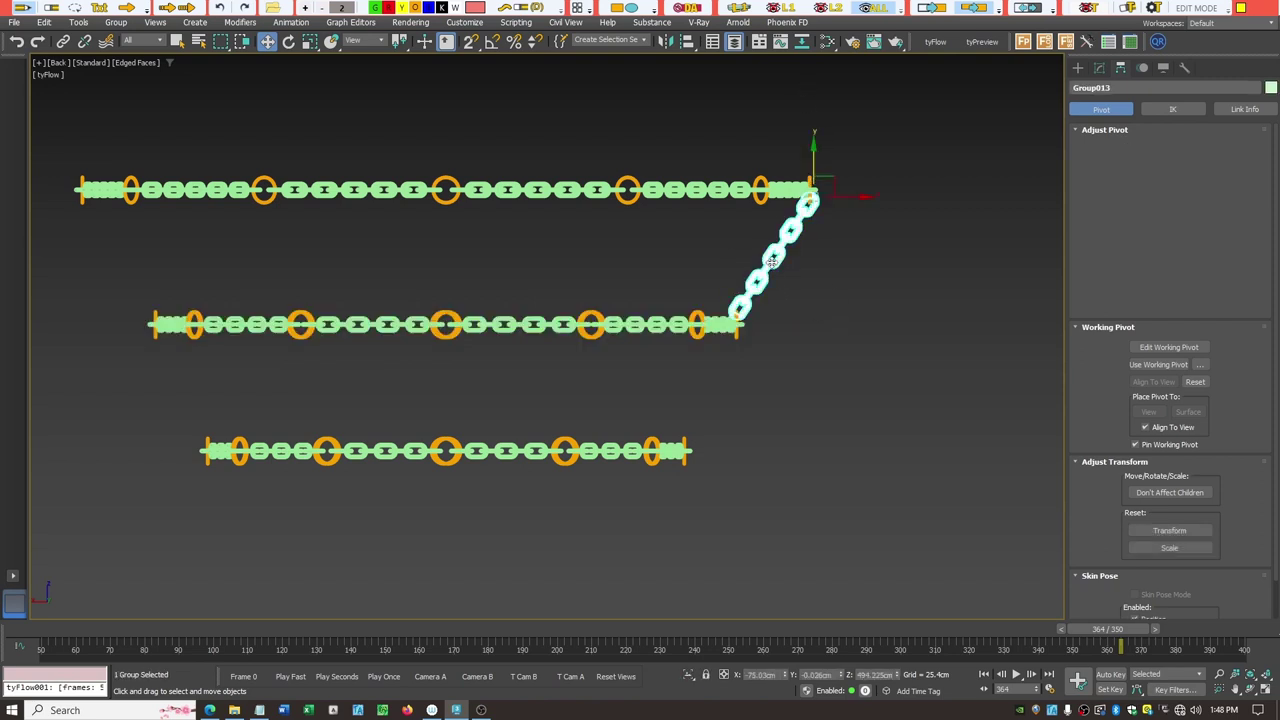
{"action": "left_click", "coordinate": [1266, 694]}
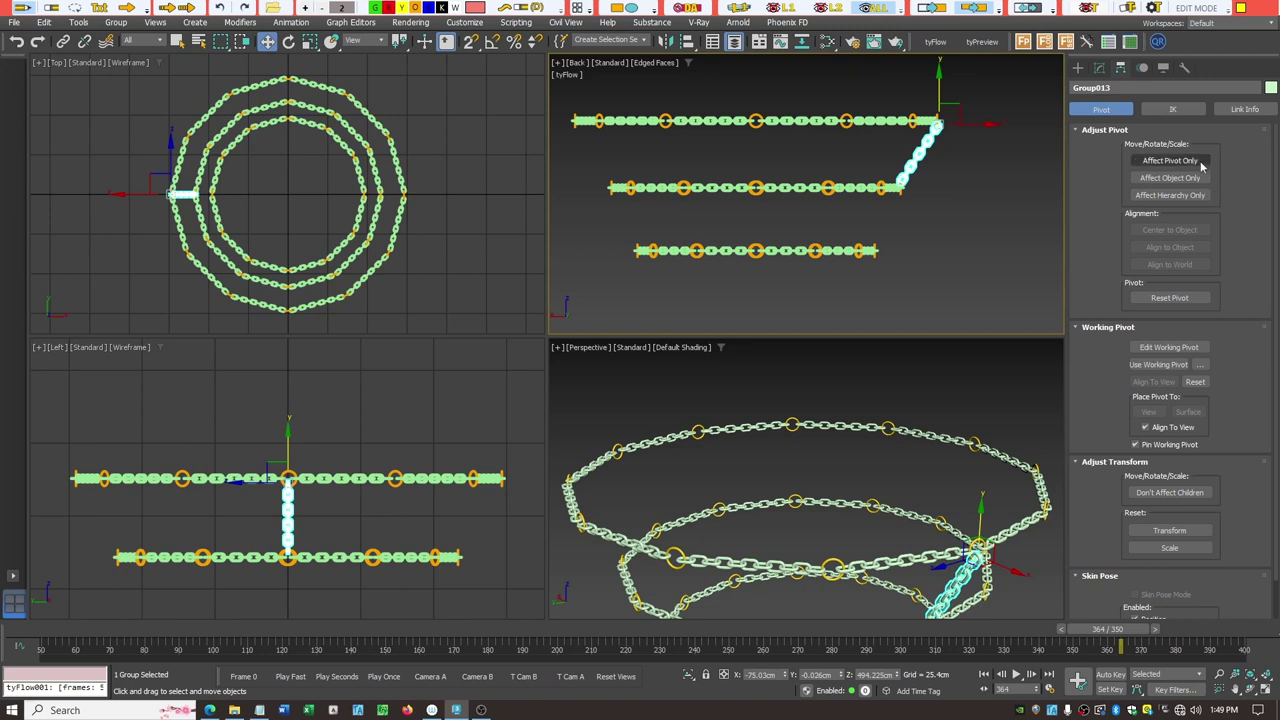
{"action": "left_click", "coordinate": [1170, 160]}
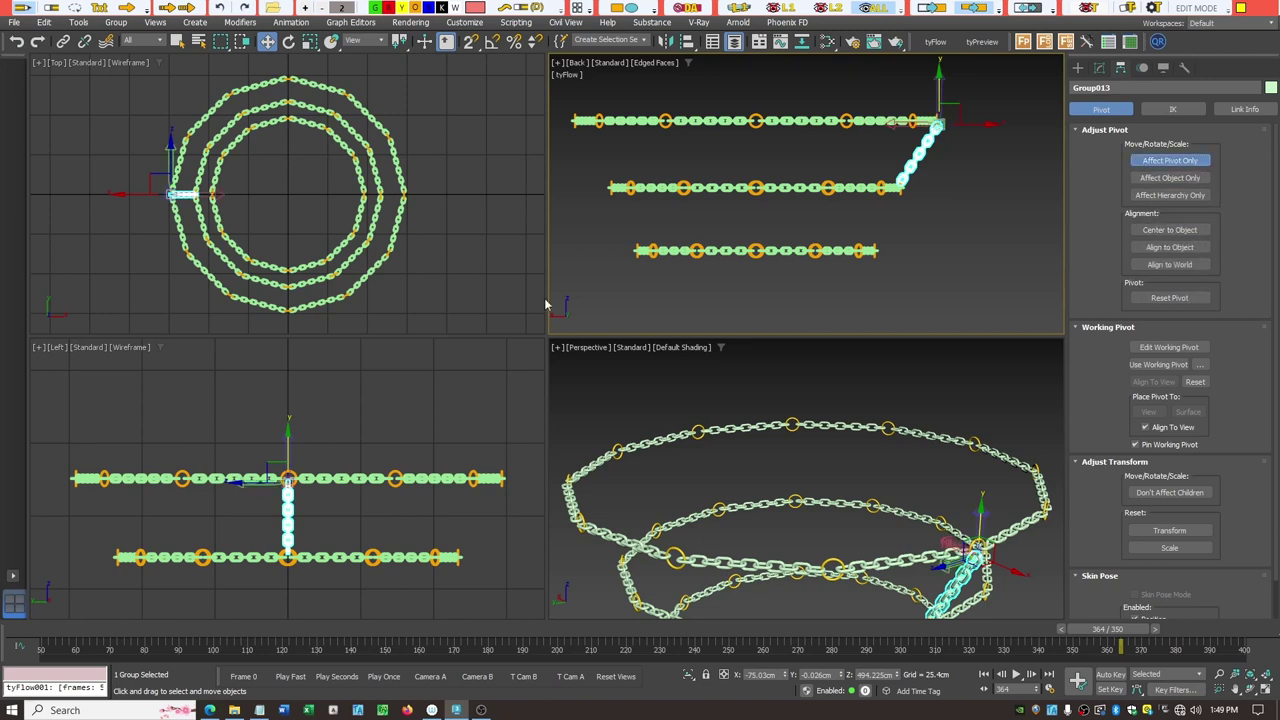
{"action": "right_click", "coordinate": [787, 675]}
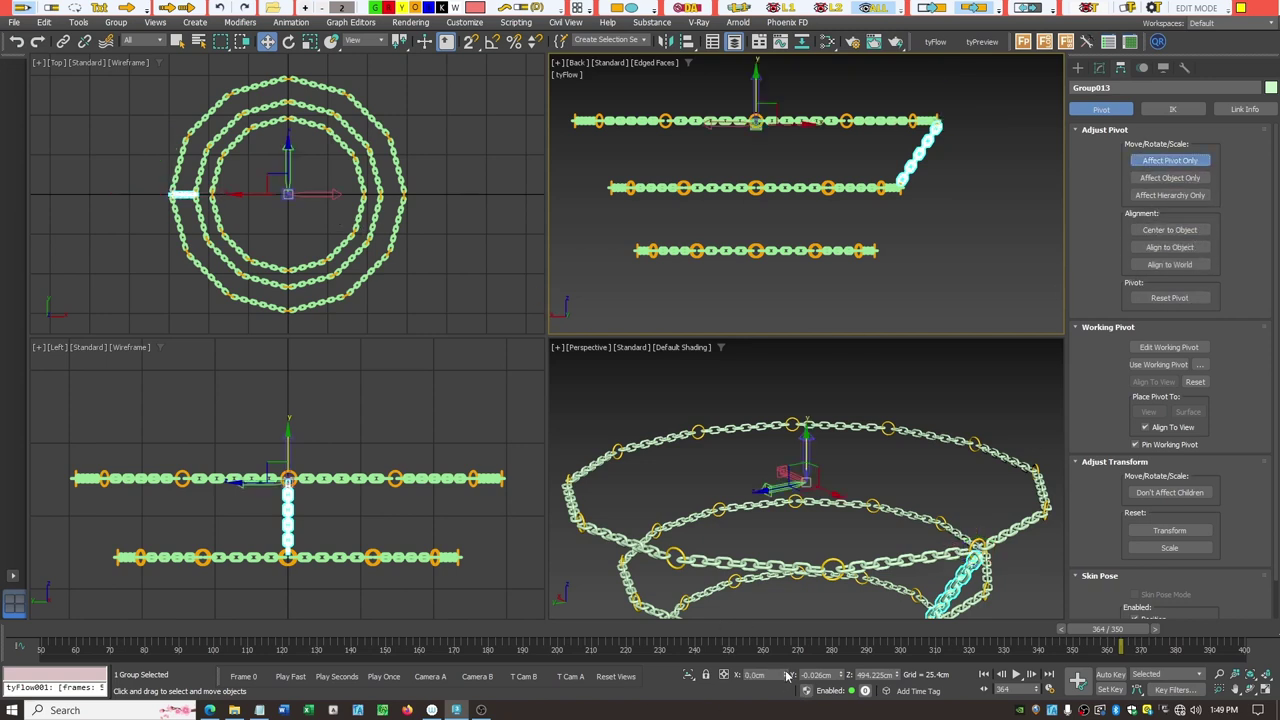
{"action": "right_click", "coordinate": [843, 676]}
{"action": "left_click", "coordinate": [1210, 162]}
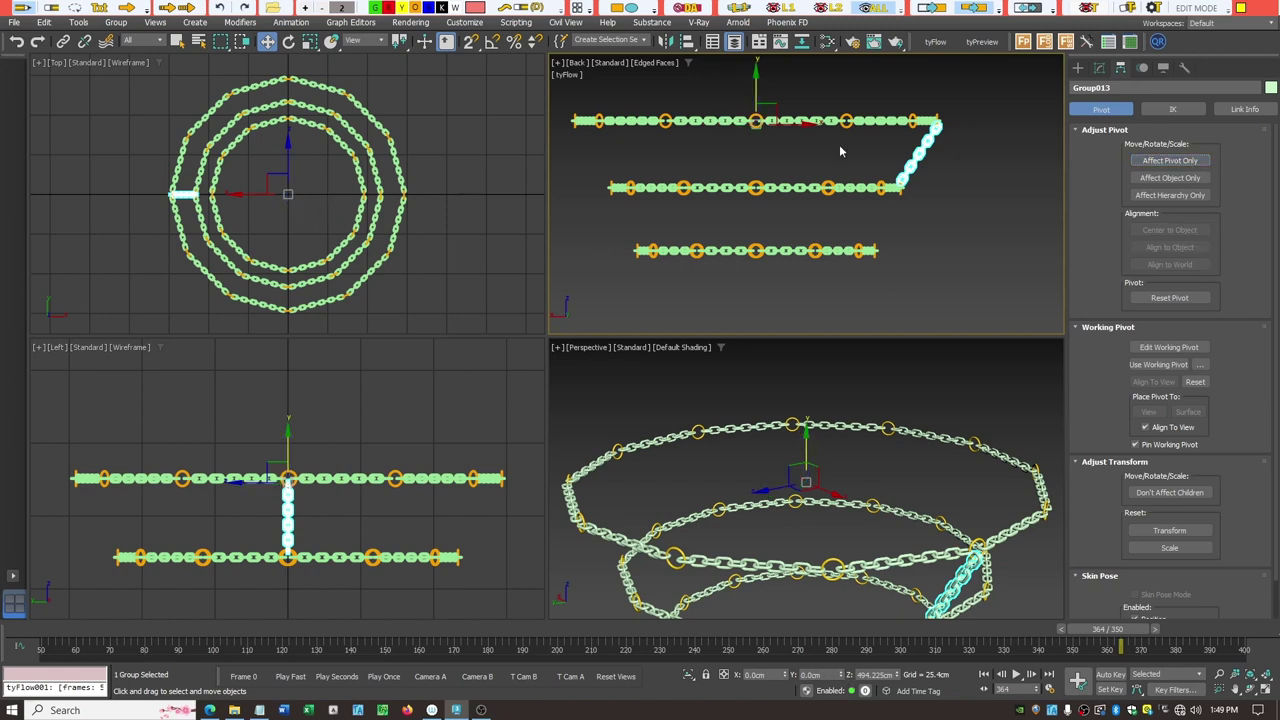
With Angle Snap on, Shift-rotate Group013 30° in Top view into instanced copies.
{"action": "left_click", "coordinate": [288, 41]}
{"action": "left_click", "coordinate": [272, 132]}
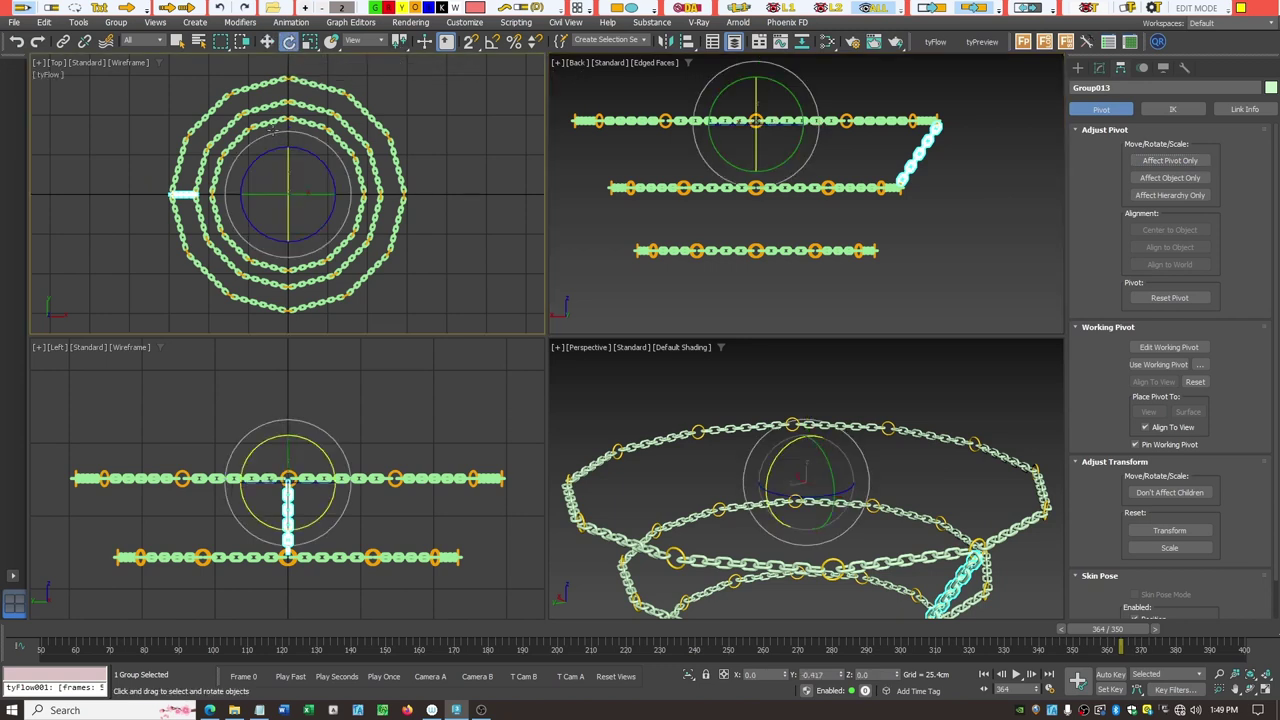
{"action": "left_click_drag", "start_coordinate": [270, 134], "coordinate": [252, 190], "text": "shift"}
{"action": "left_click", "coordinate": [691, 416]}
{"action": "left_click", "coordinate": [493, 41]}
{"action": "left_click_drag", "start_coordinate": [278, 131], "coordinate": [267, 147], "text": "shift"}
{"action": "left_click_drag", "start_coordinate": [265, 153], "coordinate": [265, 155]}
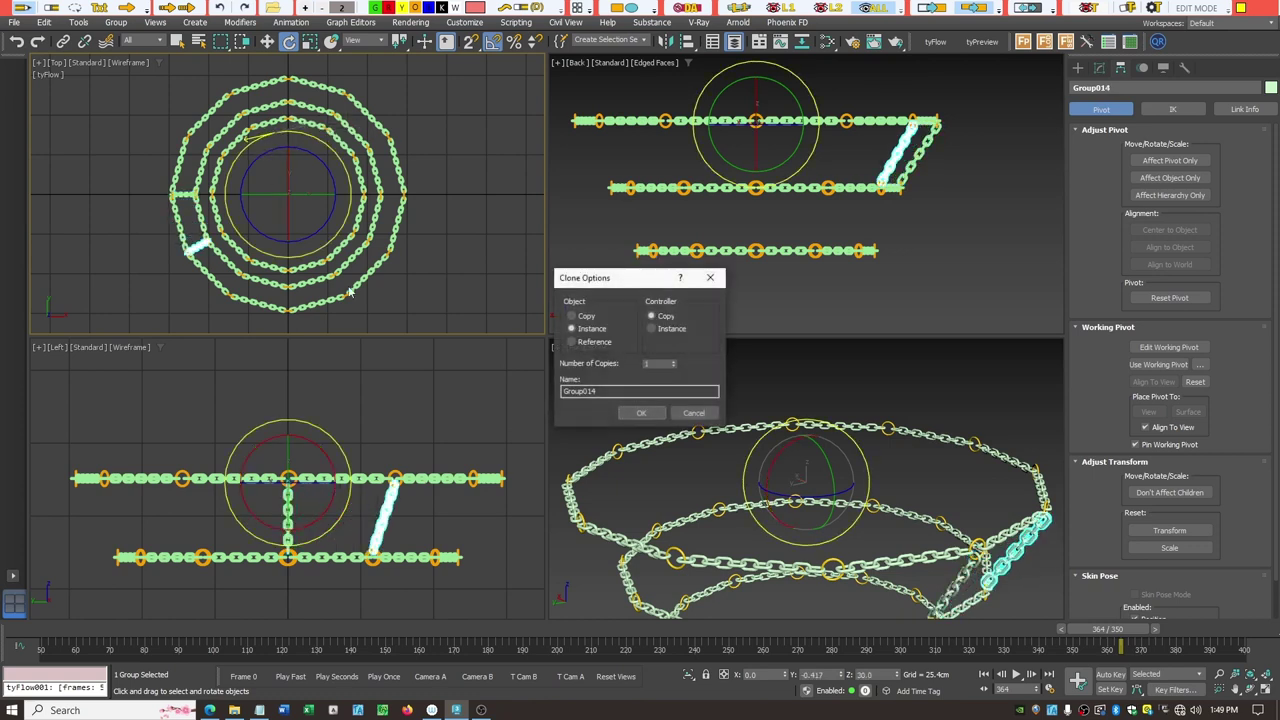
{"action": "left_click", "coordinate": [673, 363]}
{"action": "left_click", "coordinate": [646, 412]}
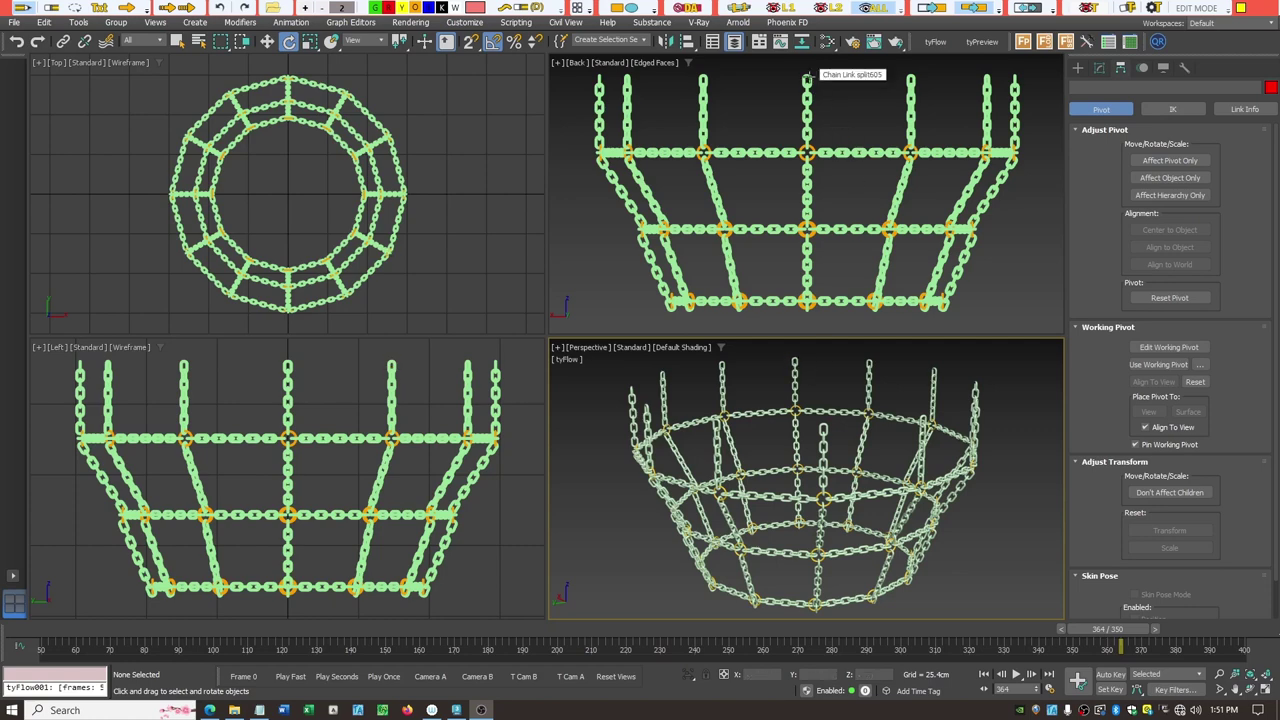
Shift-move a copy of the central chain's top joiner link upward above it.
{"action": "left_click", "coordinate": [810, 152]}
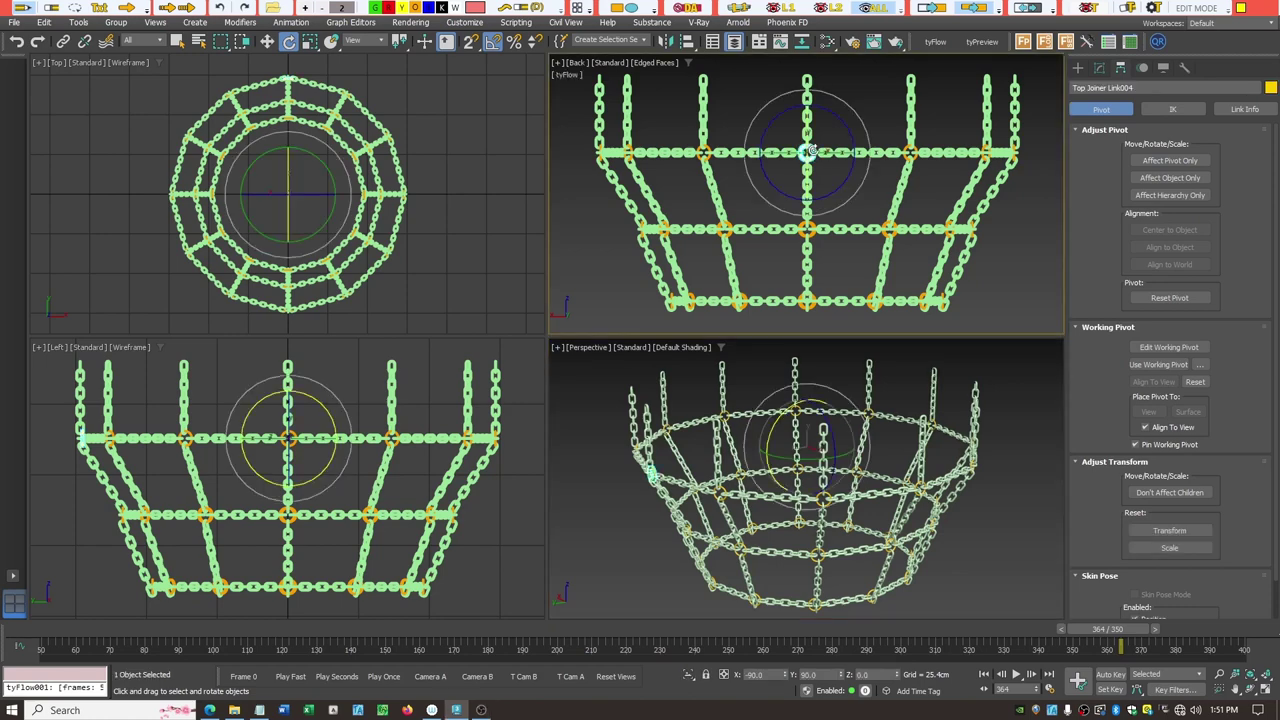
{"action": "left_click", "coordinate": [267, 41]}
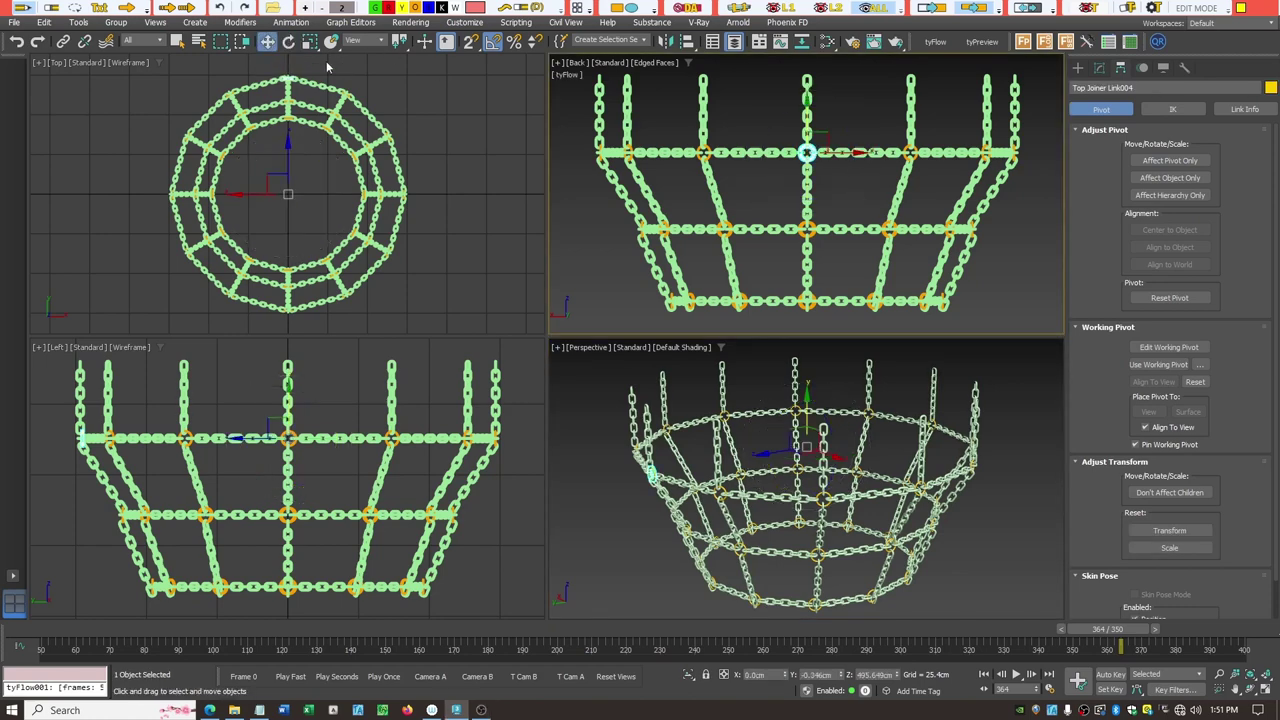
{"action": "left_click", "coordinate": [806, 80]}
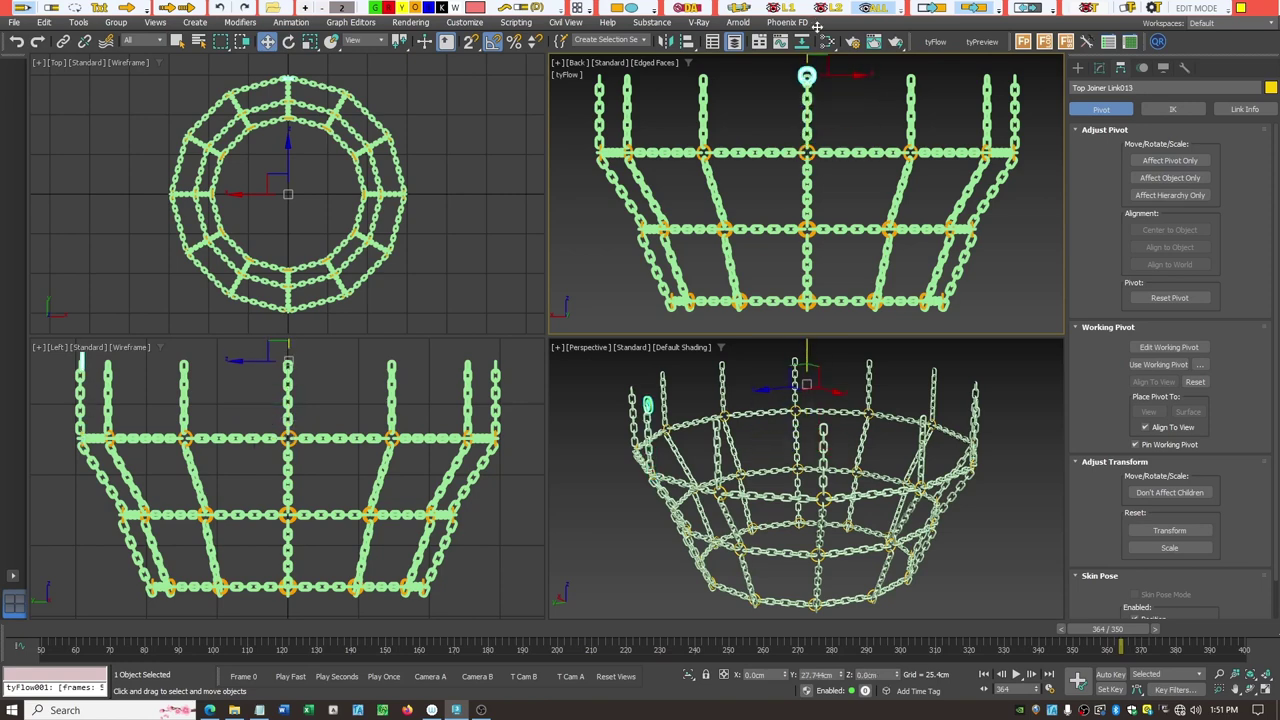
{"action": "left_click_drag", "start_coordinate": [817, 25], "coordinate": [820, 28], "text": "shift"}
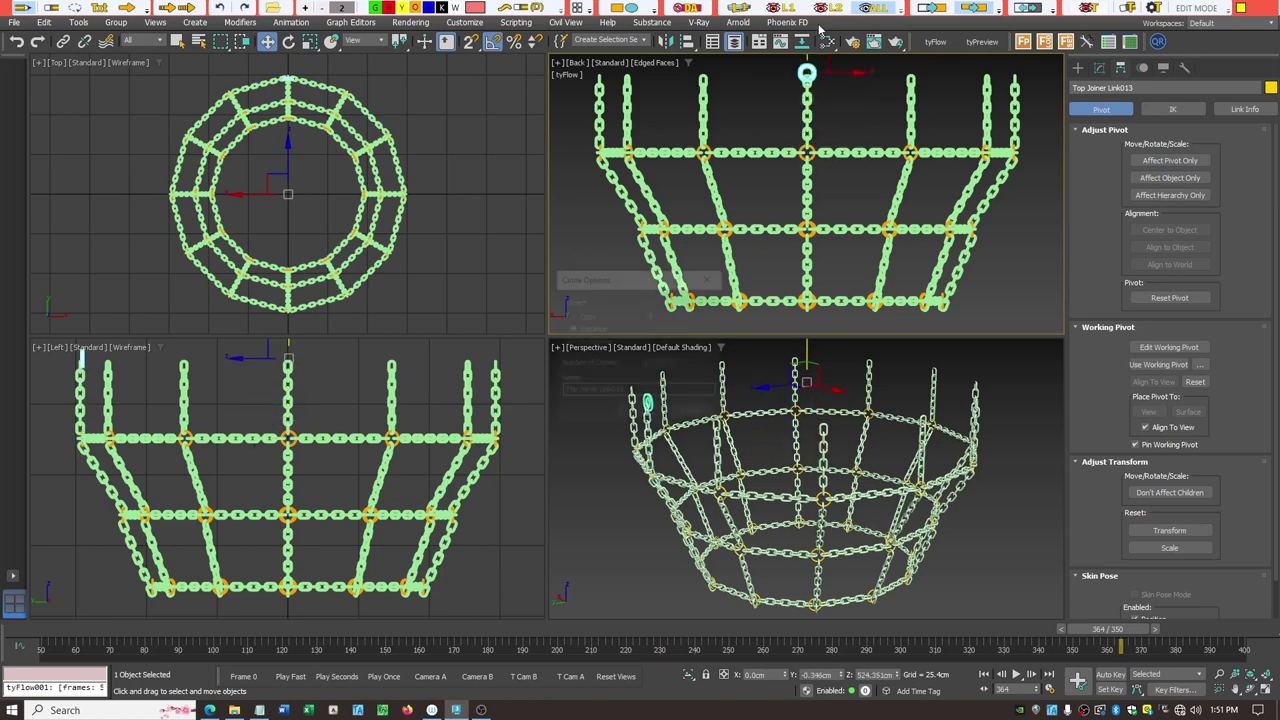
{"action": "left_click", "coordinate": [641, 413]}
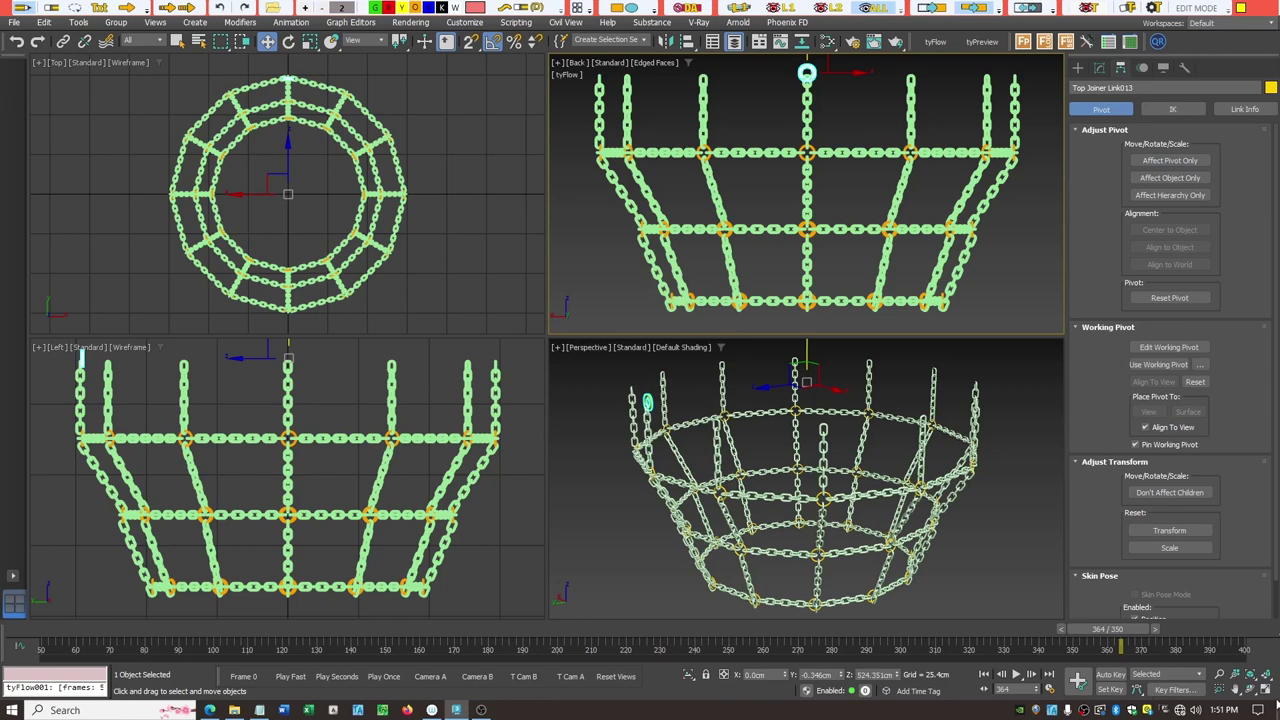
Maximize the Back view and rotate the new top link 90° edge-on.
{"action": "key", "text": "alt+w"}
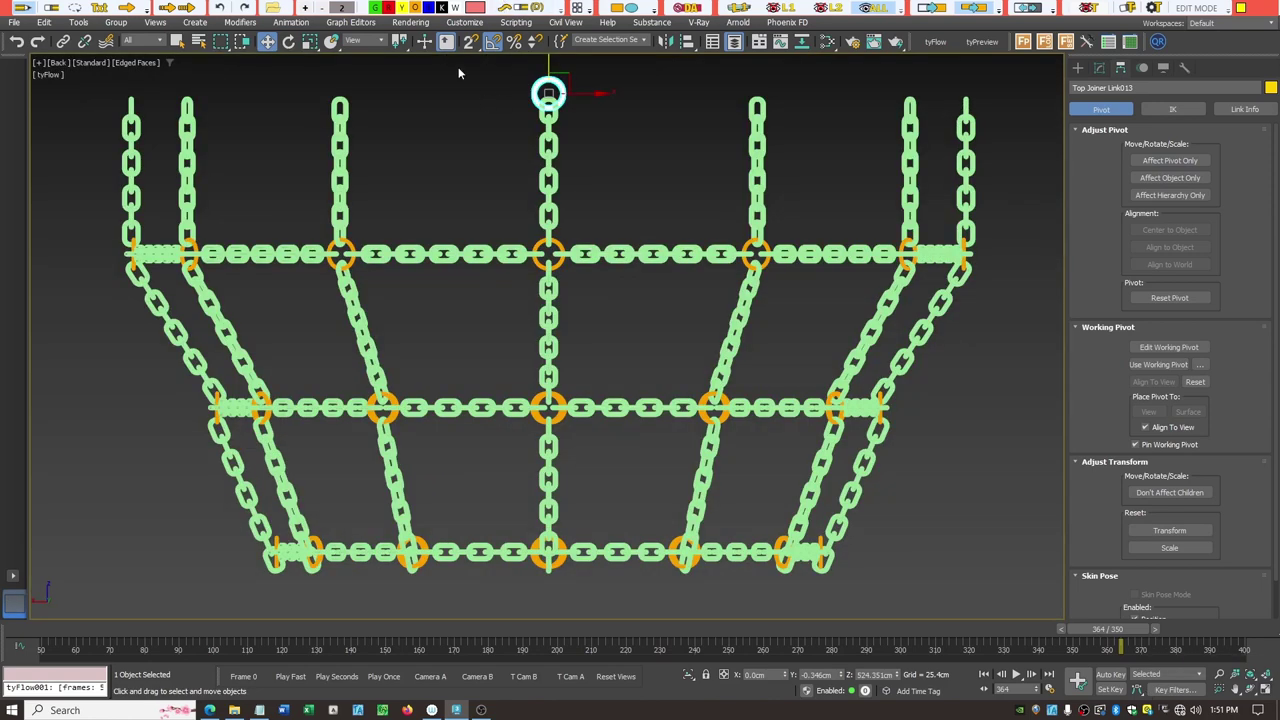
{"action": "left_click", "coordinate": [290, 42]}
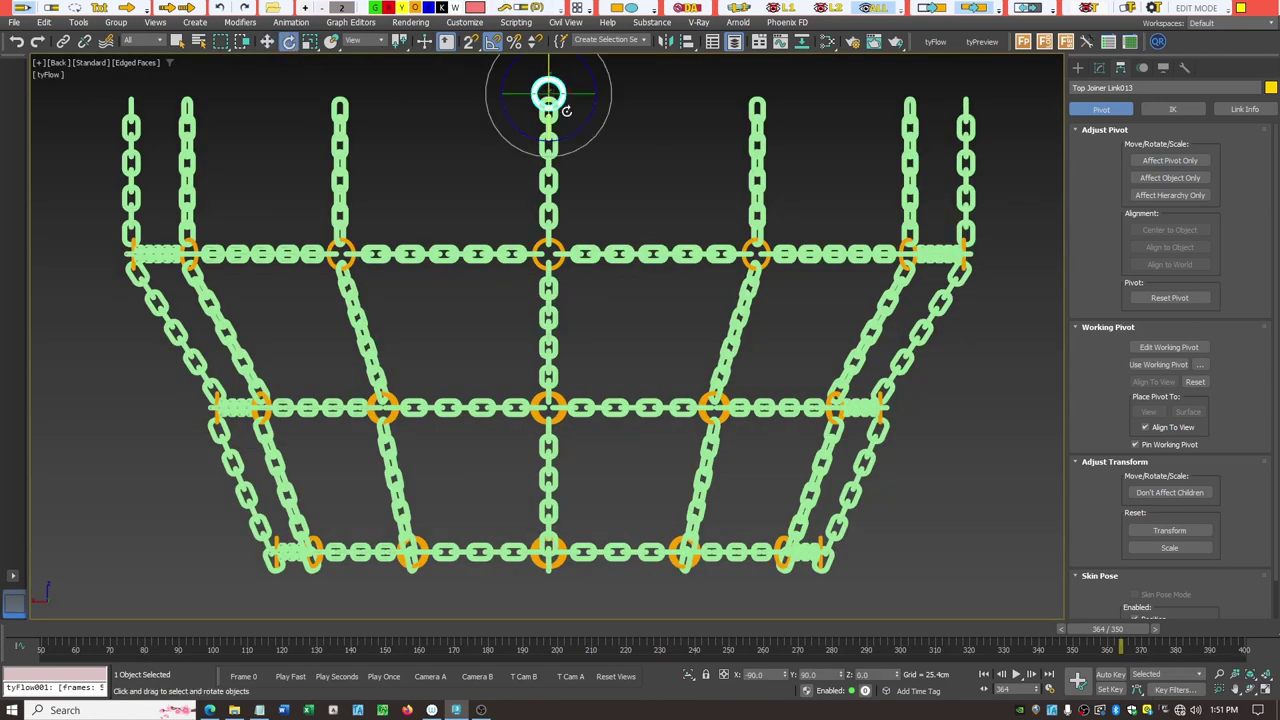
{"action": "left_click", "coordinate": [568, 92]}
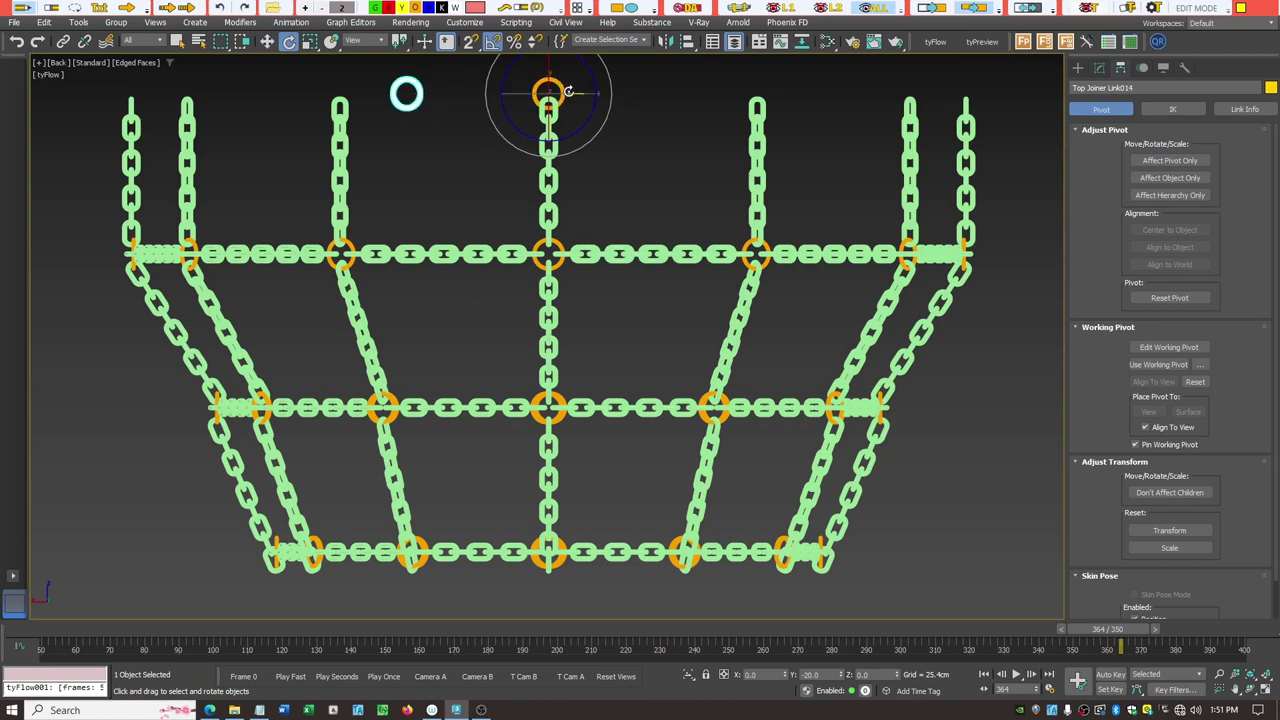
{"action": "left_click_drag", "start_coordinate": [568, 92], "coordinate": [599, 120], "text": "shift"}
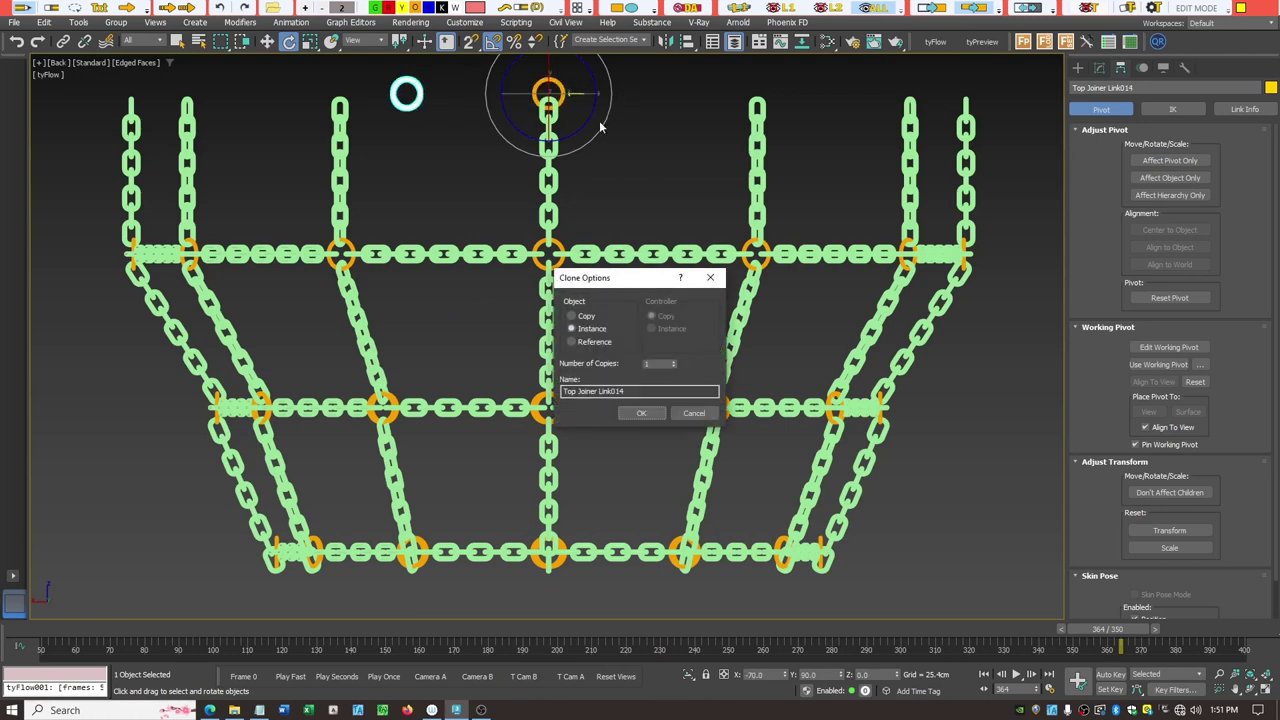
{"action": "left_click", "coordinate": [694, 413]}
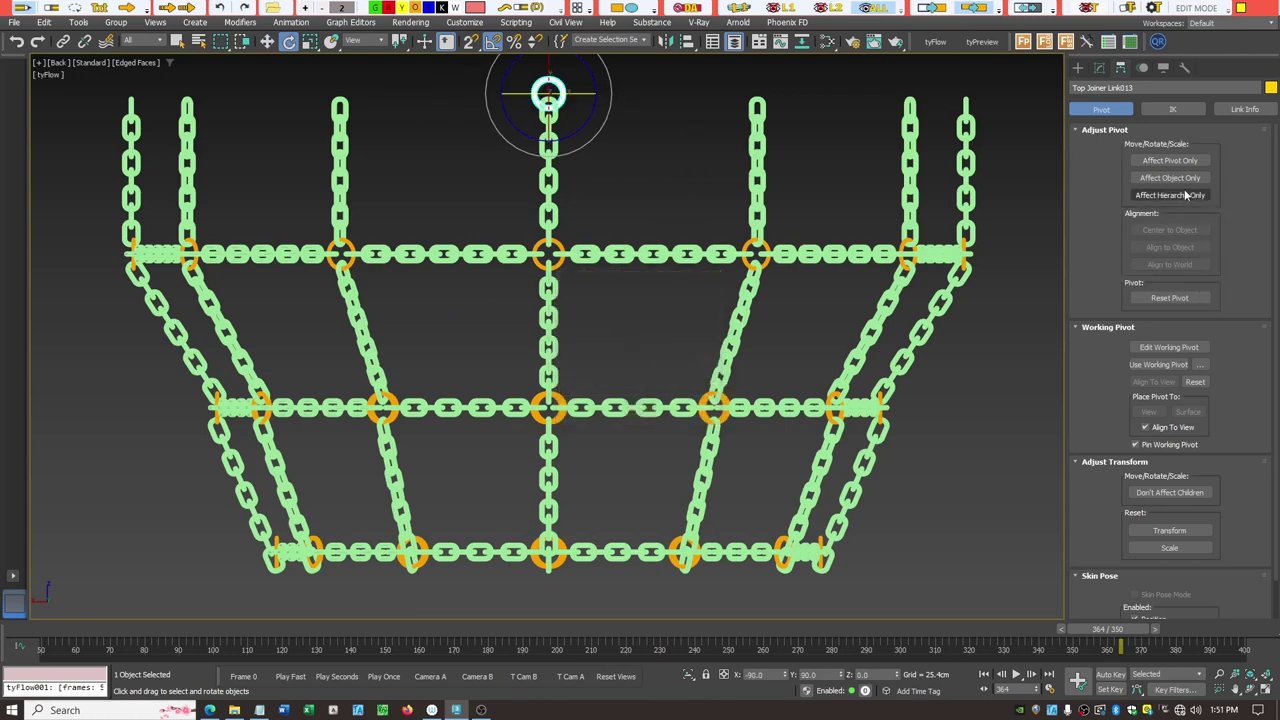
{"action": "left_click", "coordinate": [1168, 160]}
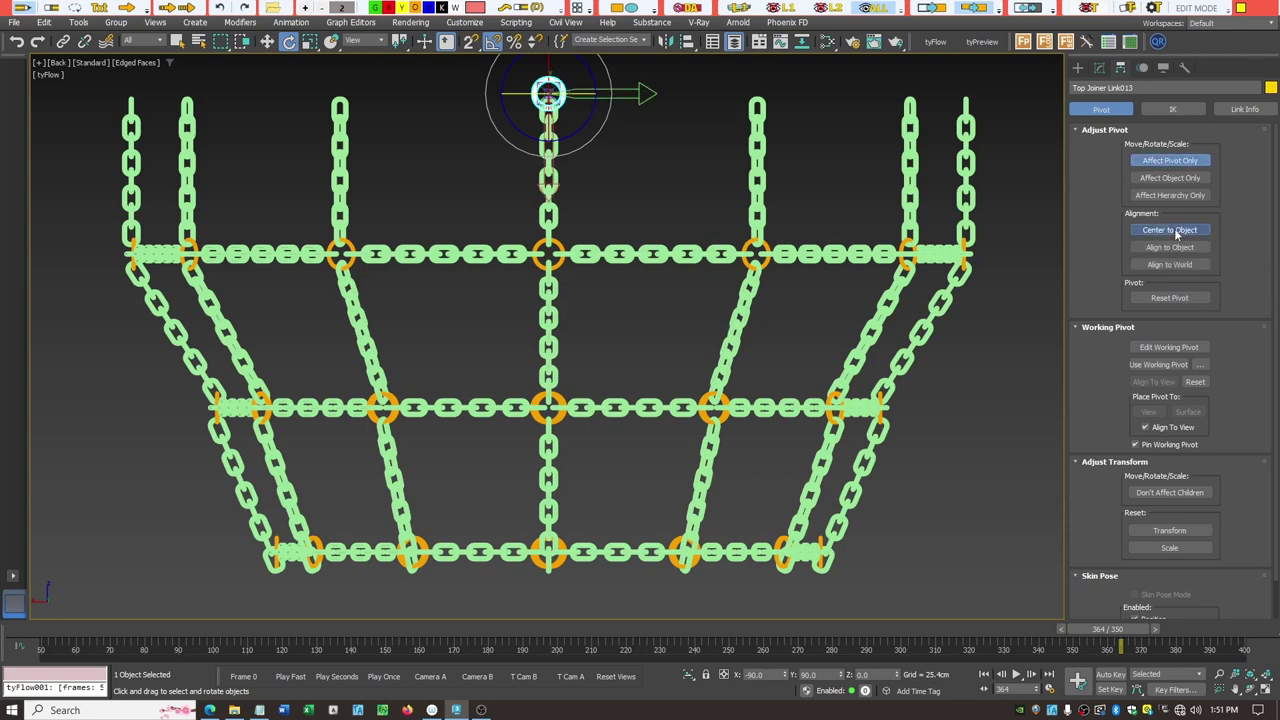
{"action": "left_click", "coordinate": [1168, 160]}
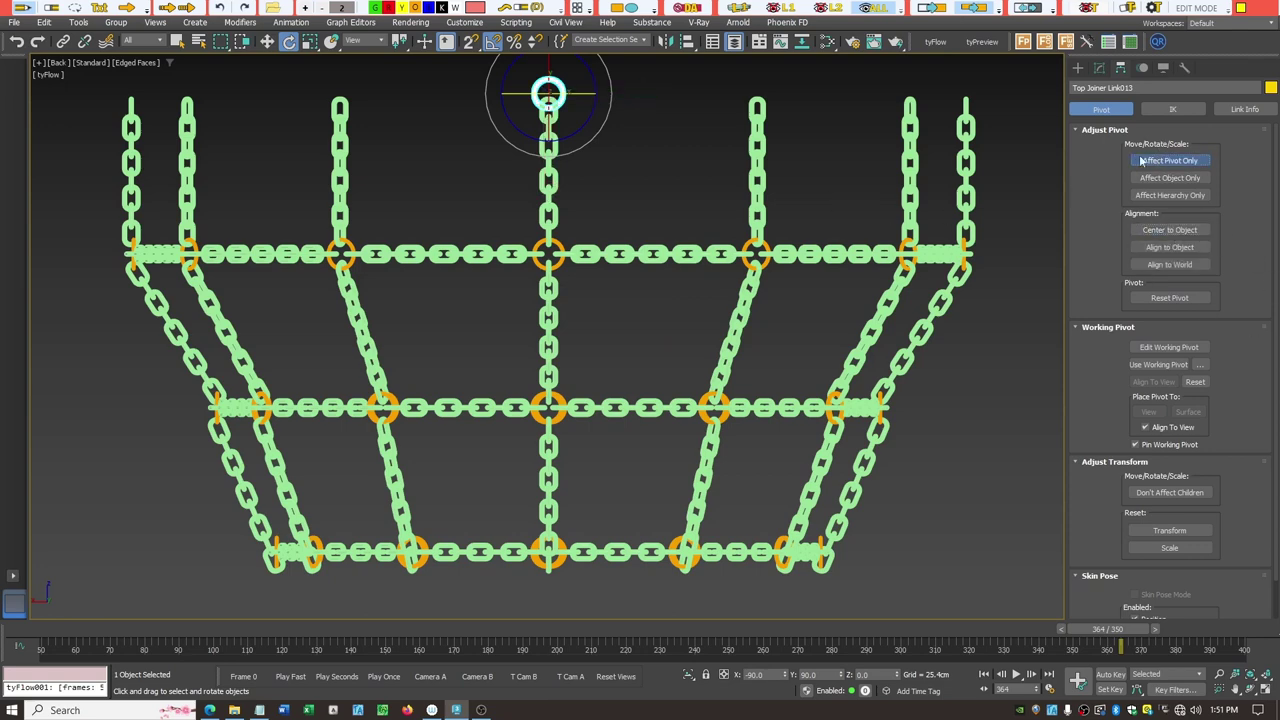
{"action": "left_click_drag", "start_coordinate": [588, 92], "coordinate": [614, 90]}
Raise the central chain's top link slightly so it interlocks.
{"action": "left_click", "coordinate": [627, 92]}
{"action": "scroll", "coordinate": [559, 70], "scroll_direction": "up", "scroll_amount": 8}
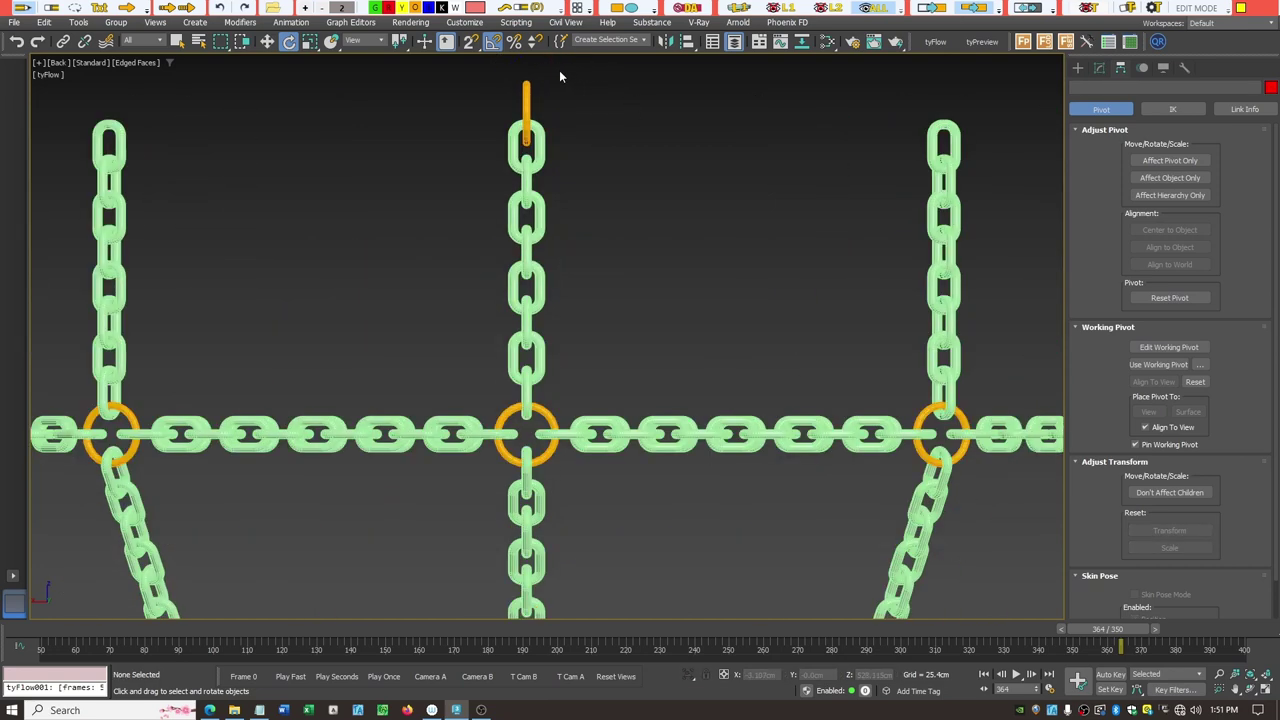
{"action": "scroll", "coordinate": [495, 104], "scroll_direction": "up", "scroll_amount": 2}
{"action": "left_click", "coordinate": [564, 145]}
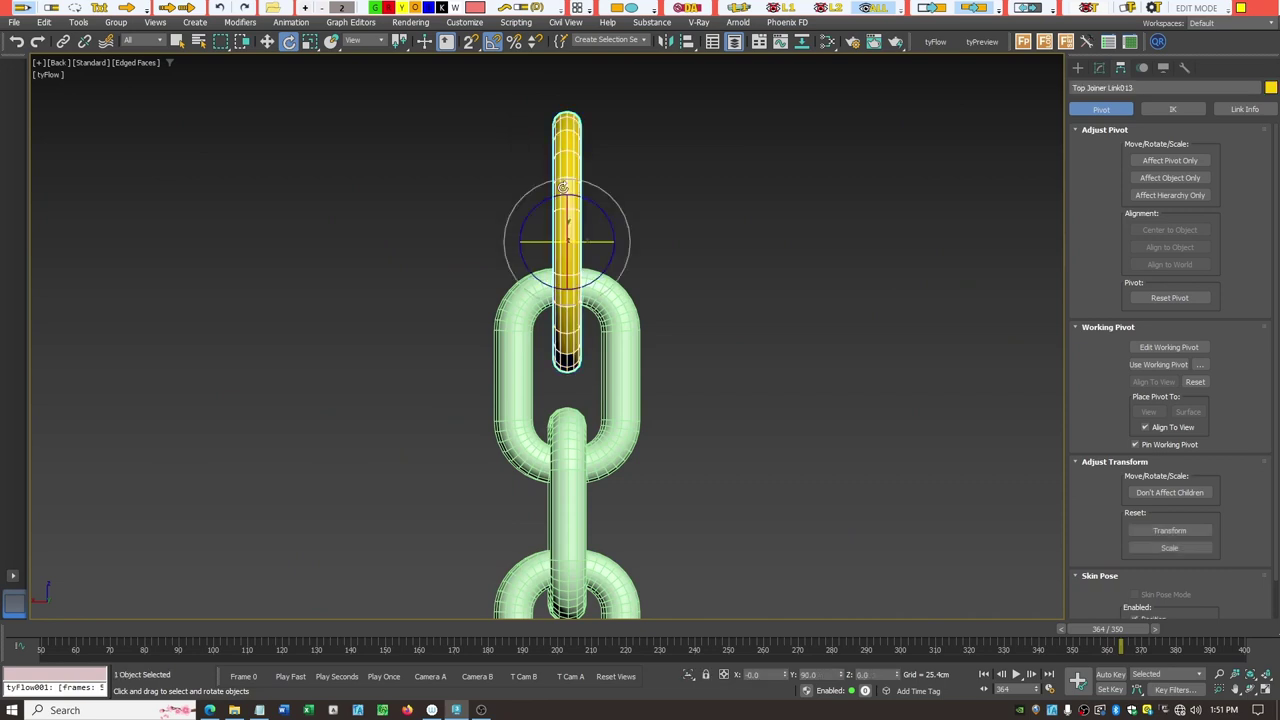
{"action": "left_click", "coordinate": [268, 41]}
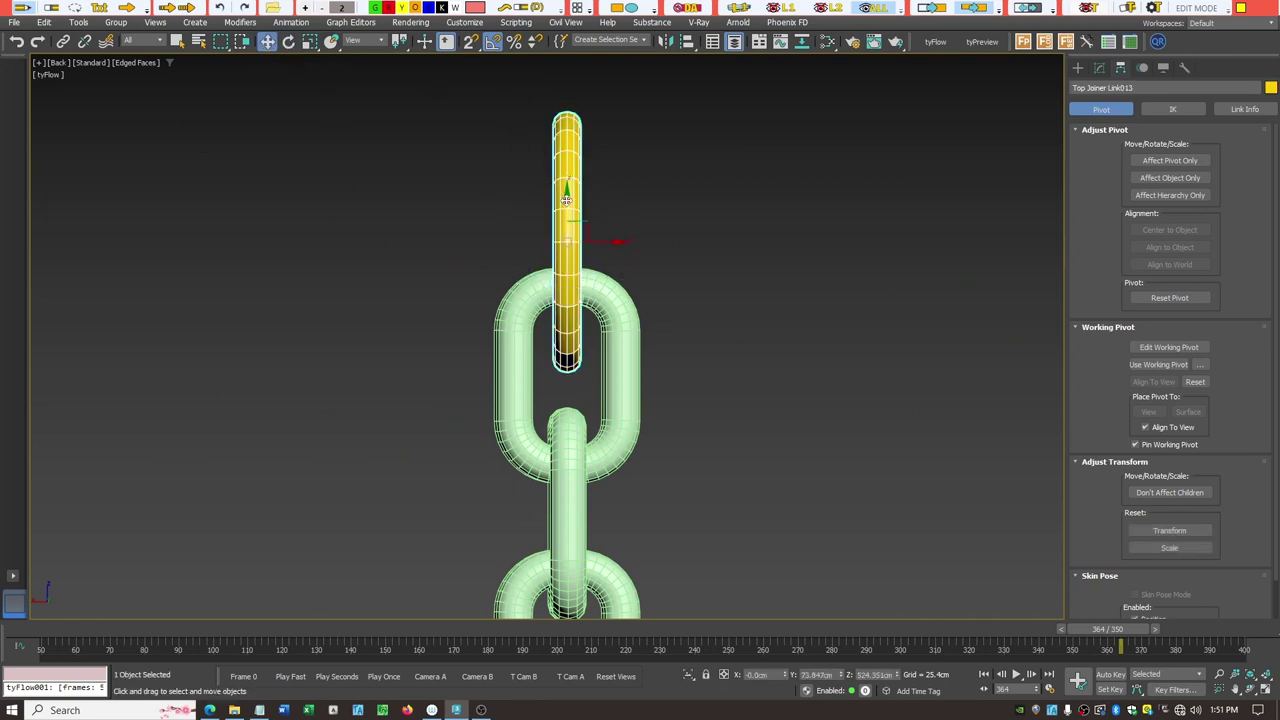
{"action": "left_click_drag", "start_coordinate": [566, 196], "coordinate": [566, 174]}
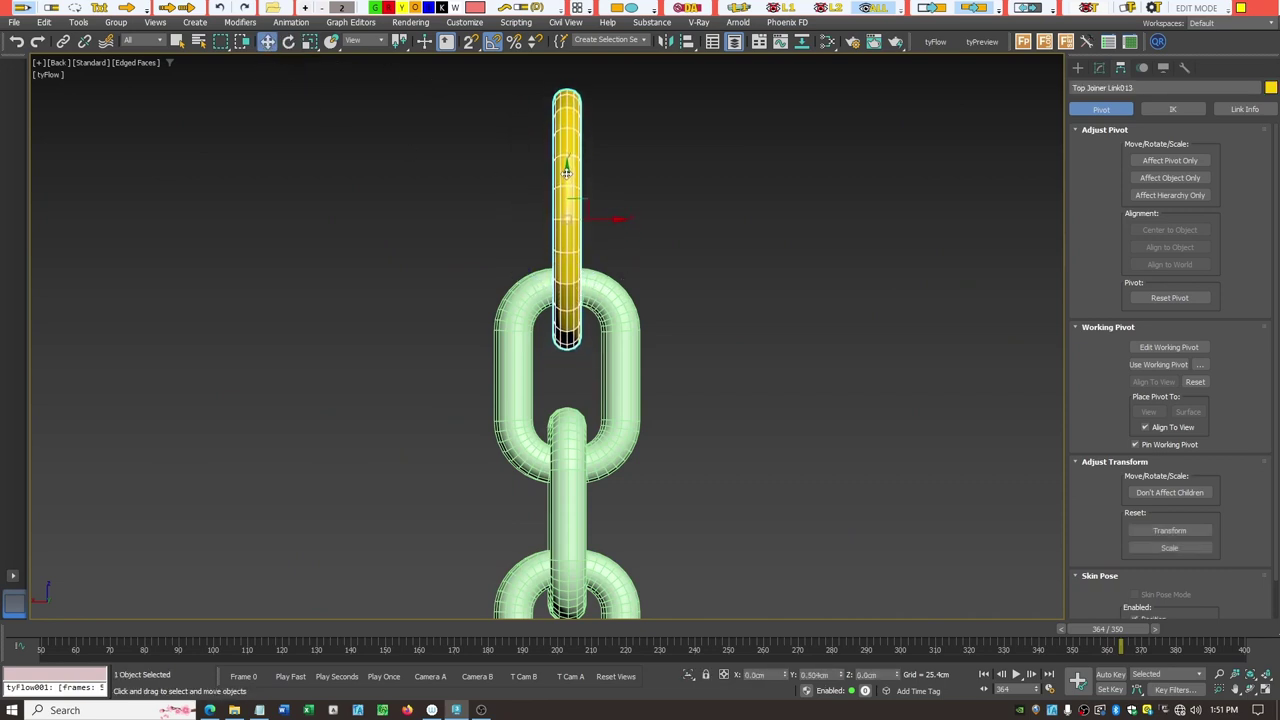
{"action": "left_click", "coordinate": [685, 272]}
Select Top Joiner Link013 and restore the four-viewport layout.
{"action": "scroll", "coordinate": [600, 250], "scroll_direction": "down", "scroll_amount": 6}
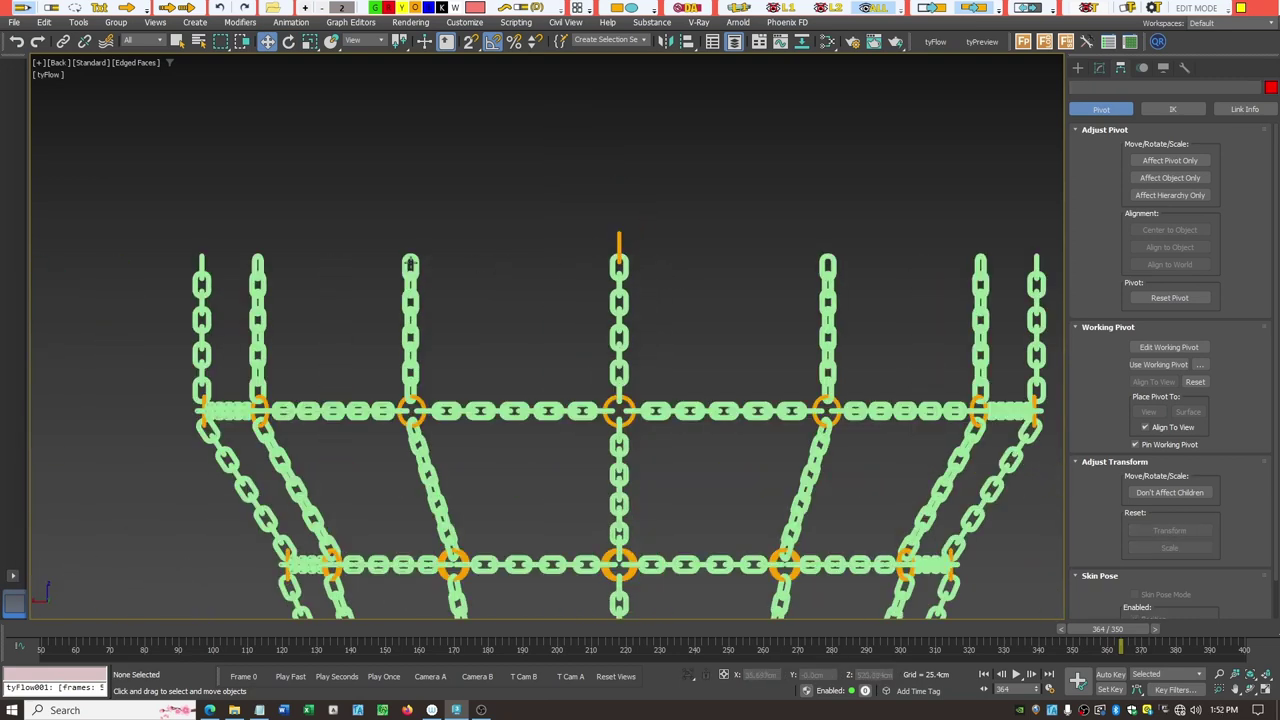
{"action": "left_click", "coordinate": [620, 250]}
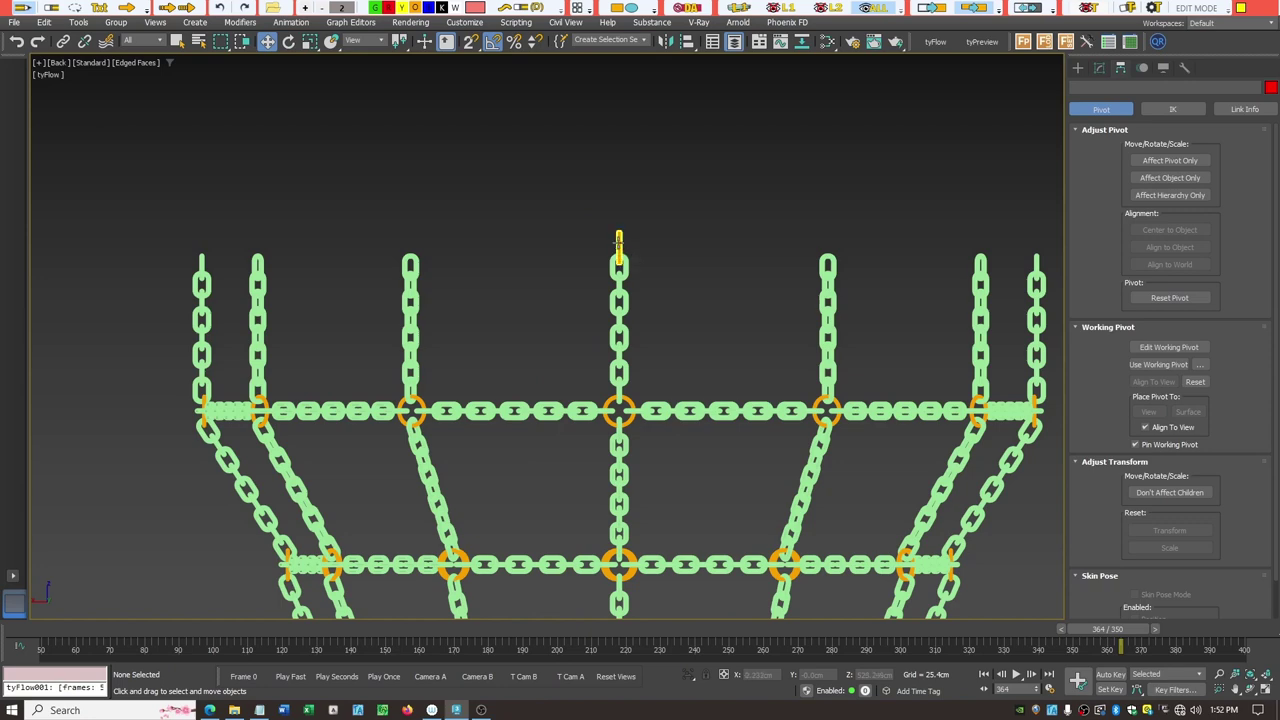
{"action": "left_click", "coordinate": [1263, 690]}
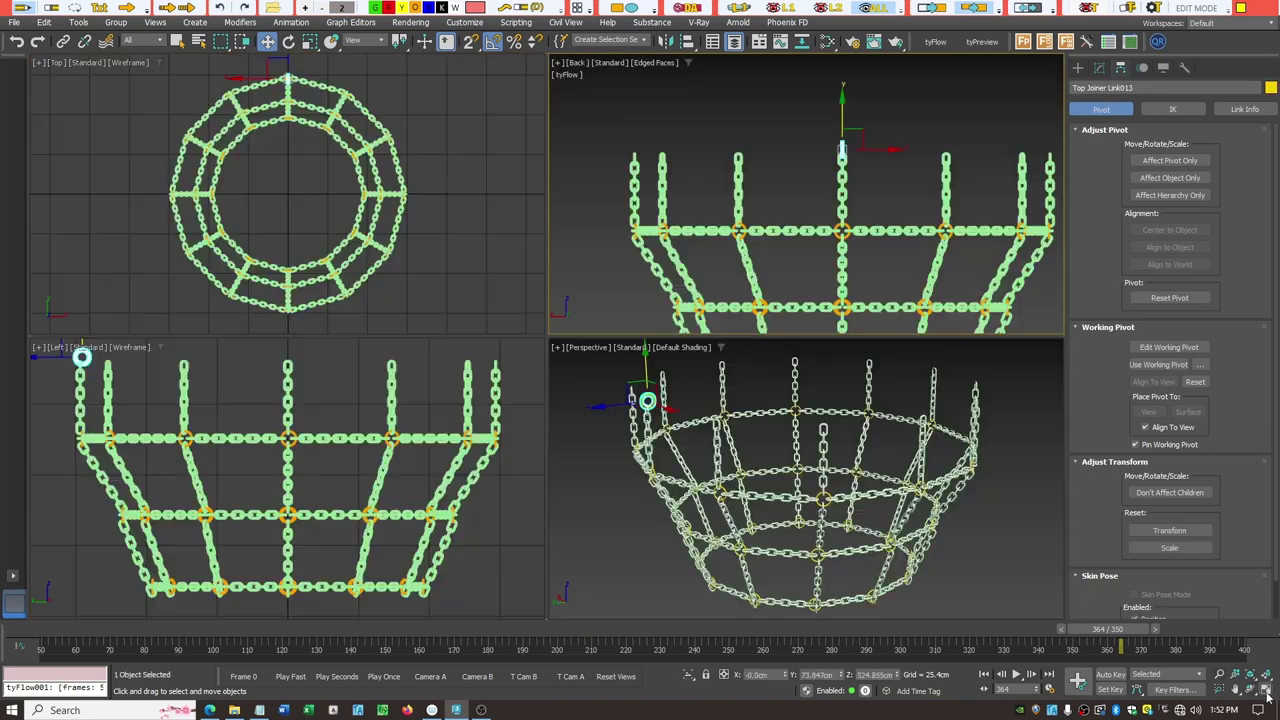
Centre the link's pivot on the net by zeroing its X and Y with Affect Pivot Only.
{"action": "left_click", "coordinate": [1175, 162]}
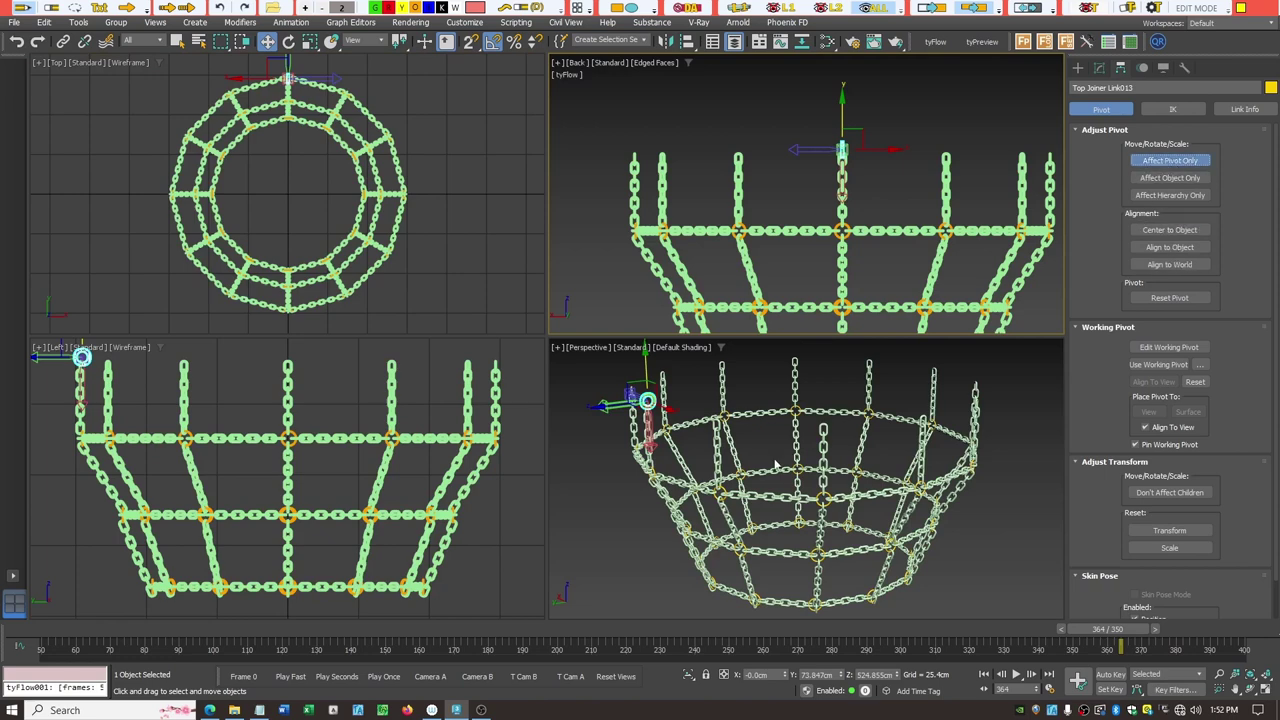
{"action": "right_click", "coordinate": [786, 677]}
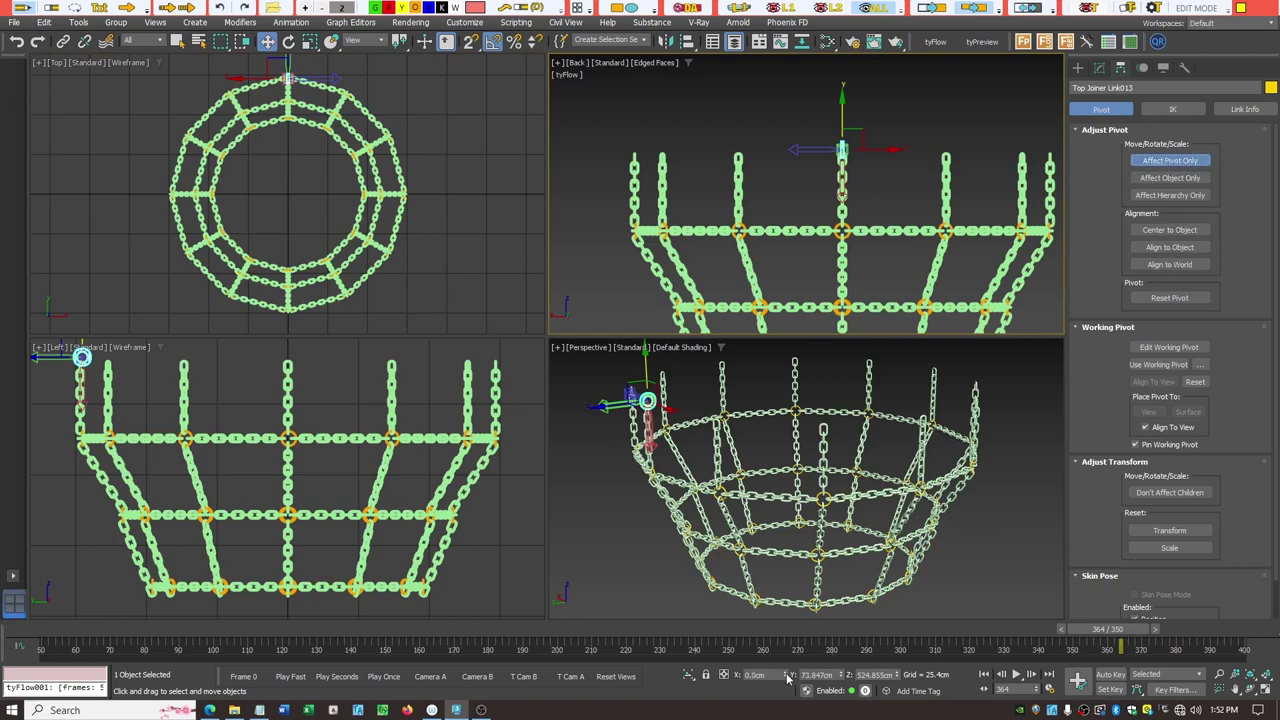
{"action": "right_click", "coordinate": [843, 678]}
{"action": "left_click", "coordinate": [1176, 161]}
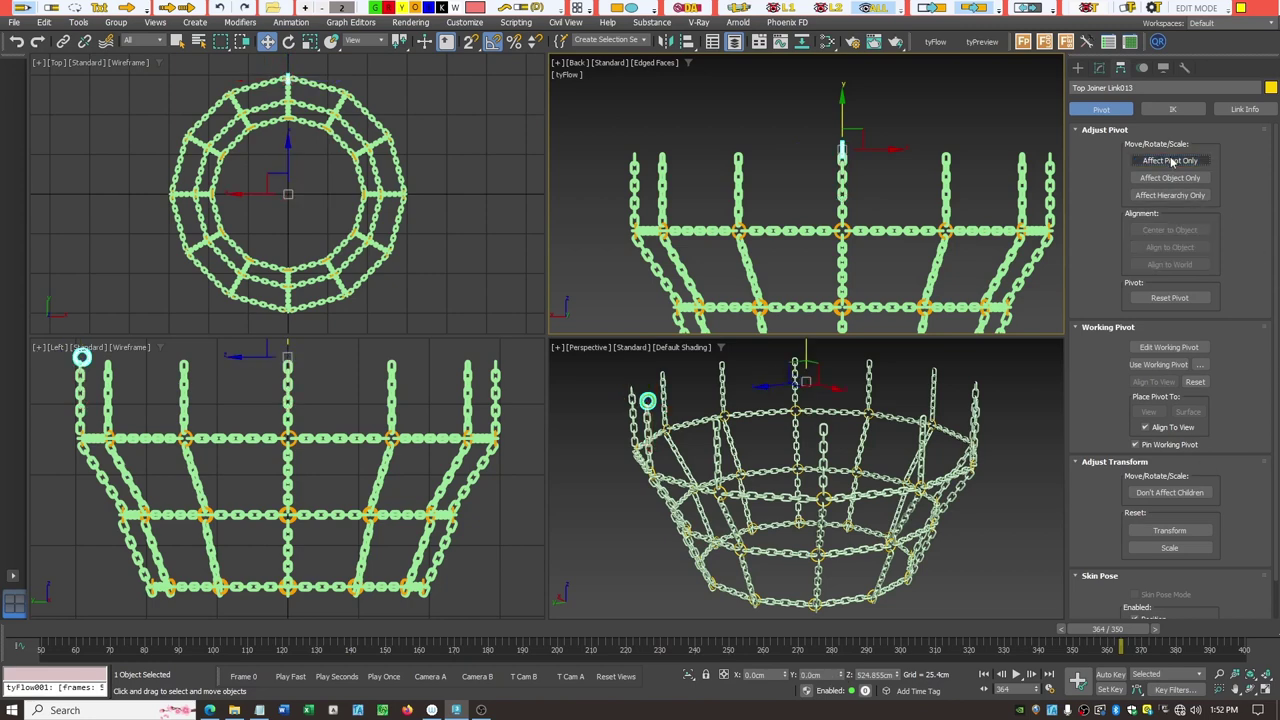
Shift-rotate the link 30° in Top view into 11 instances, then select the twelve top rings.
{"action": "left_click", "coordinate": [290, 41]}
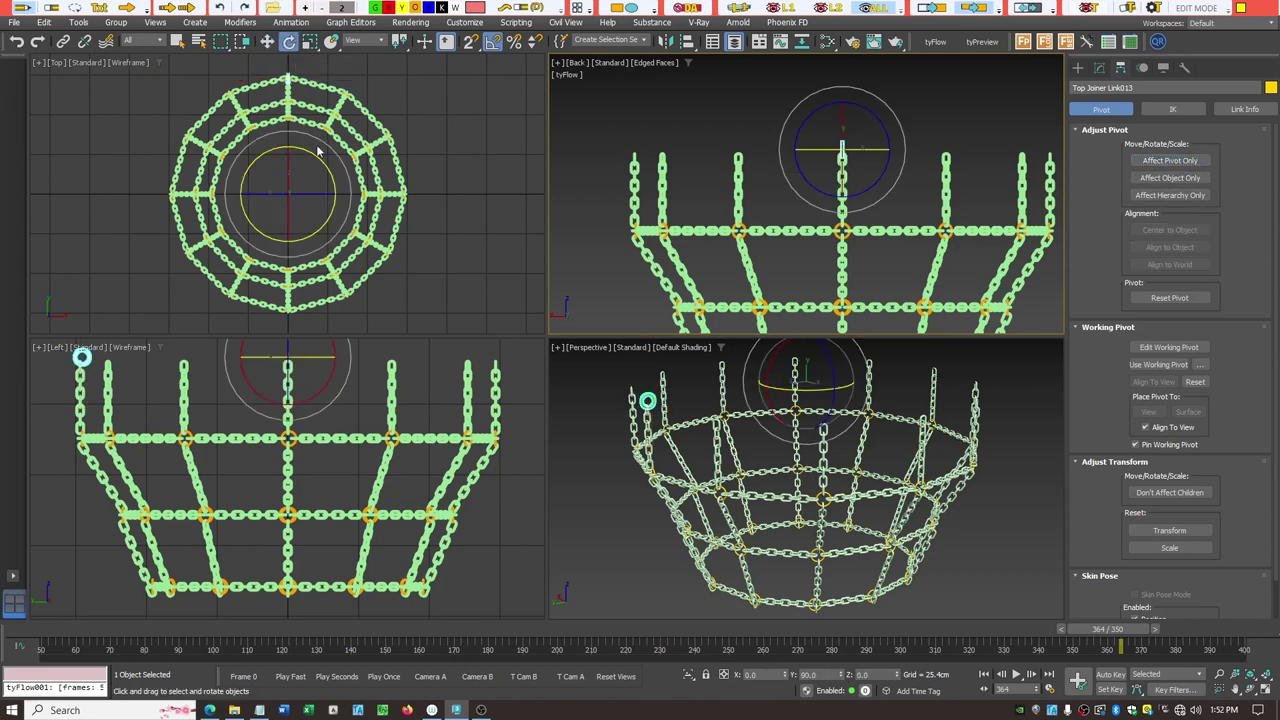
{"action": "right_click", "coordinate": [328, 142]}
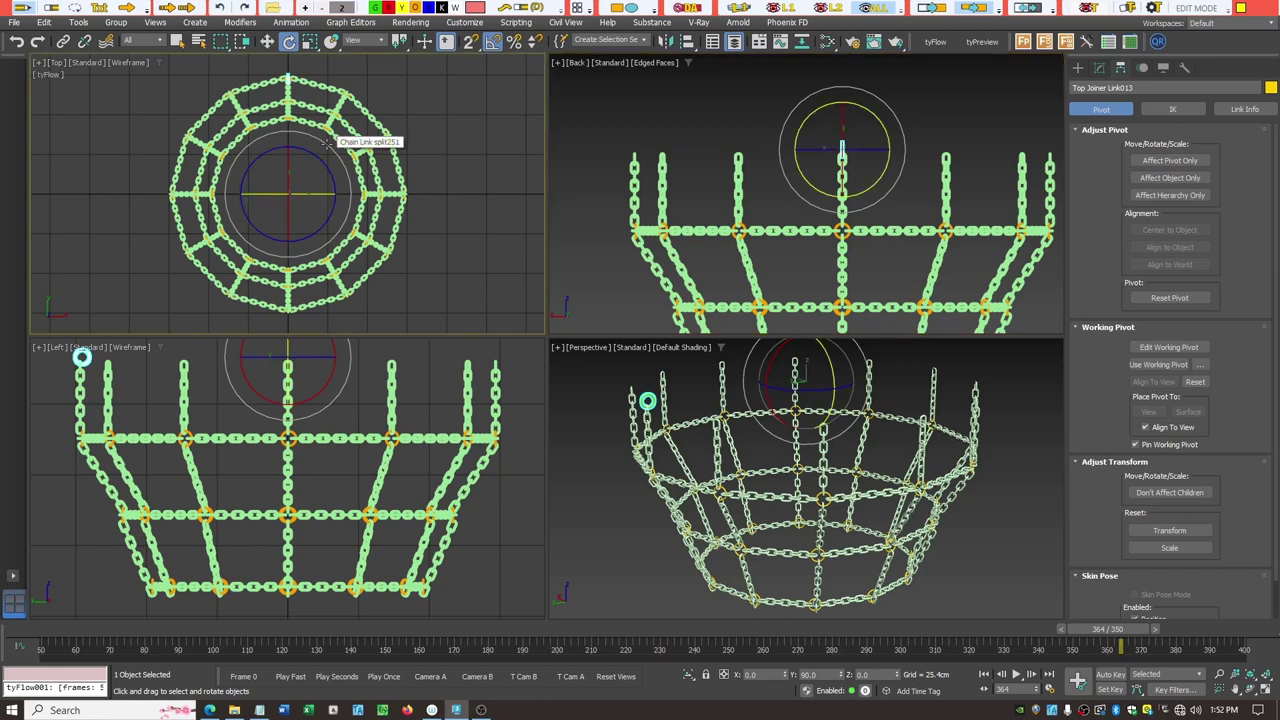
{"action": "left_click", "coordinate": [317, 137]}
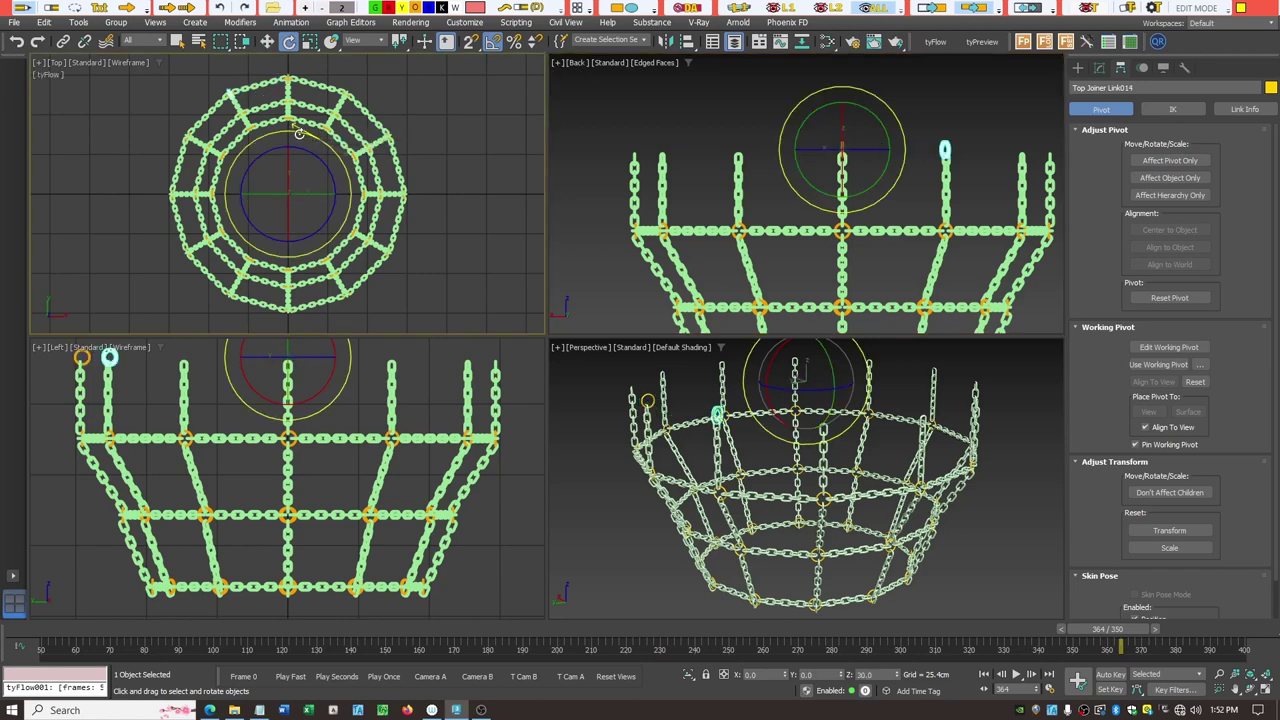
{"action": "left_click_drag", "start_coordinate": [298, 133], "coordinate": [330, 150], "text": "shift"}
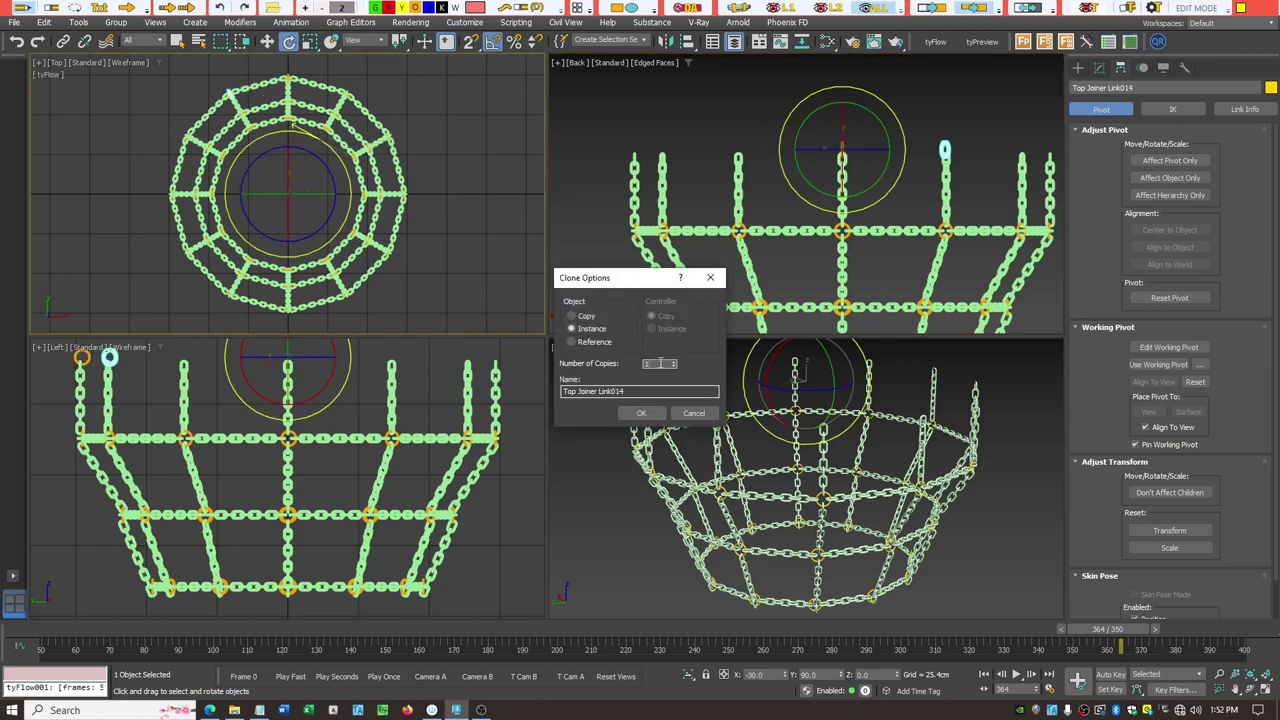
{"action": "left_click", "coordinate": [641, 413]}
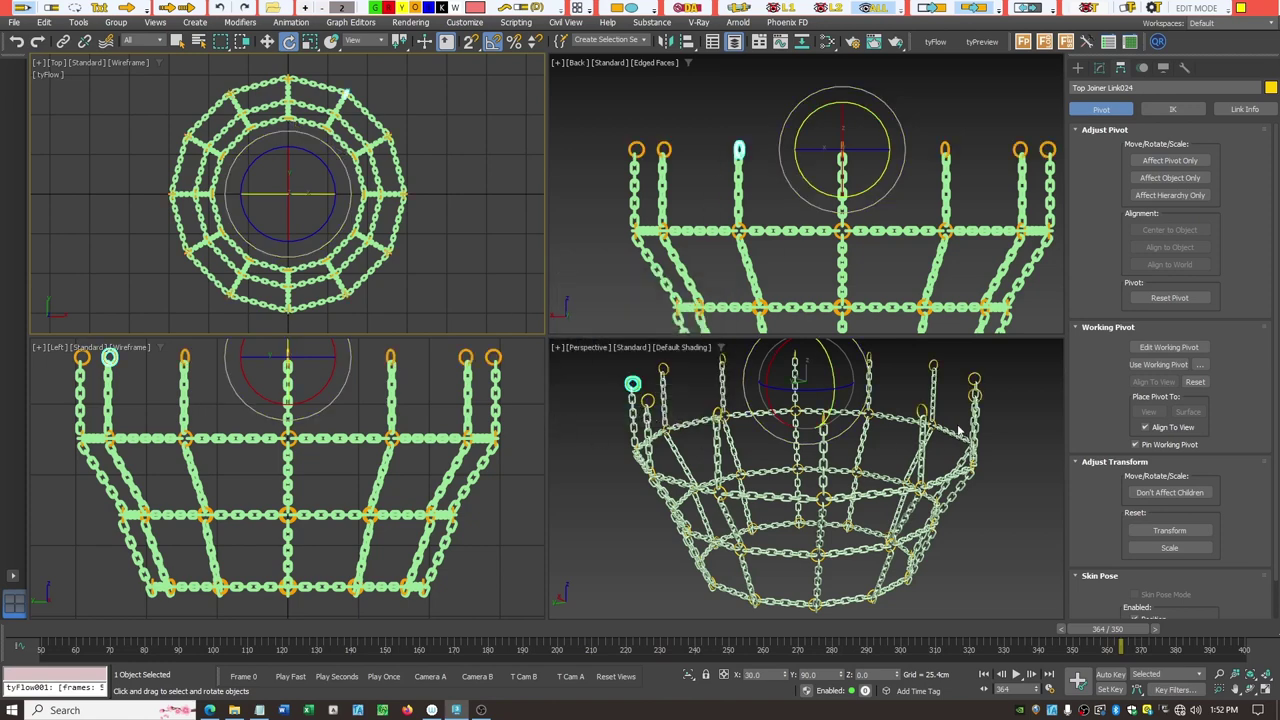
{"action": "left_click", "coordinate": [1016, 390]}
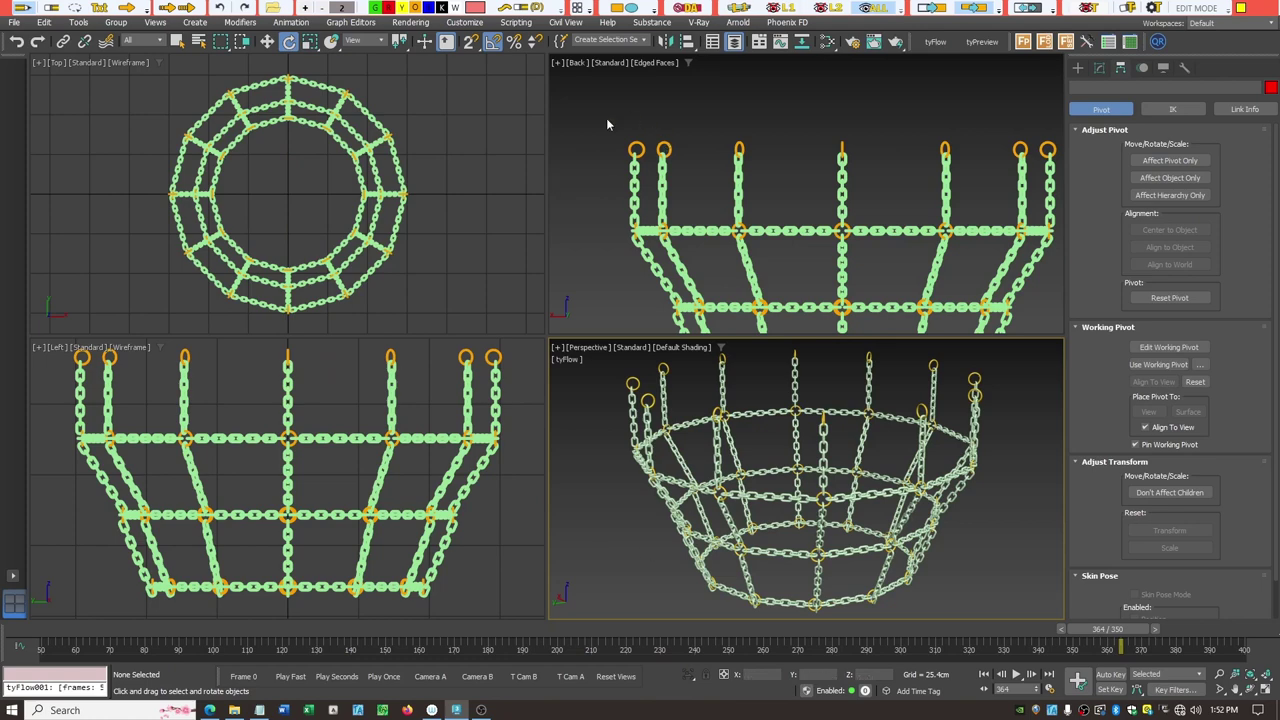
{"action": "left_click_drag", "start_coordinate": [619, 127], "coordinate": [1062, 158]}
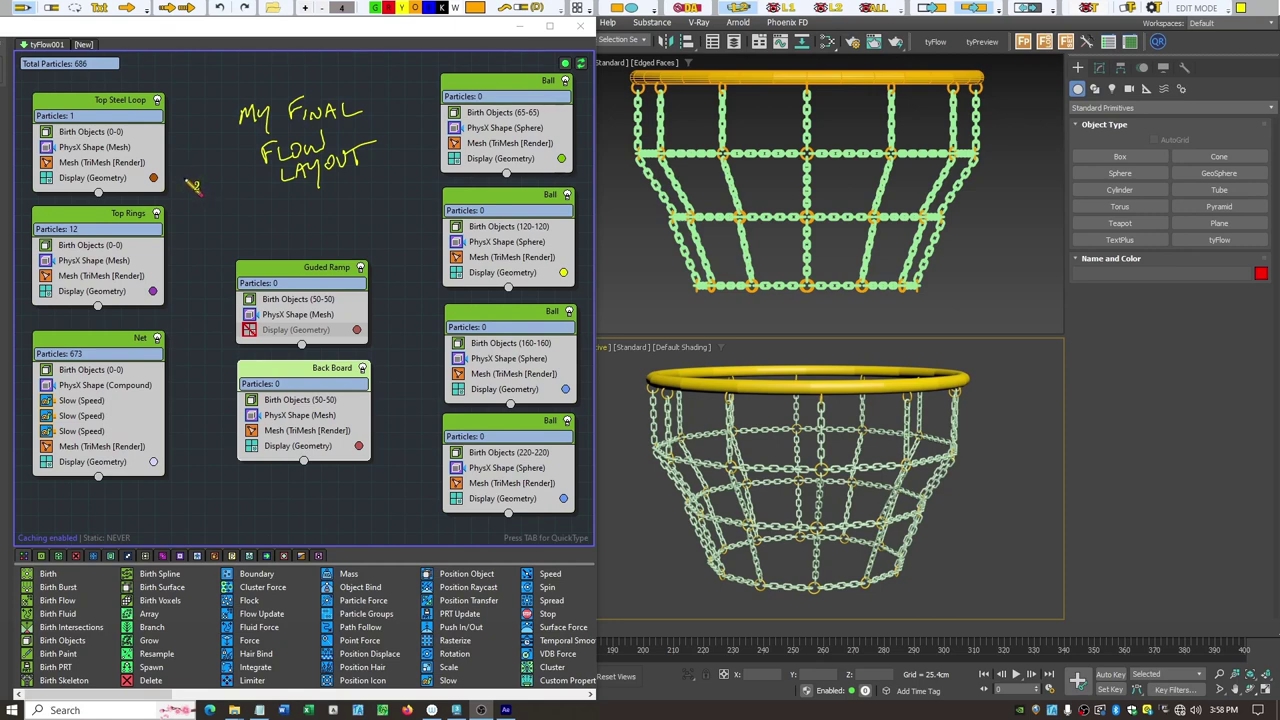
Annotate the Top Steel Loop, Top Rings and Net events with the screen pen.
{"action": "mouse_move", "coordinate": [187, 181]}
{"action": "left_mouse_down"}
{"action": "mouse_move", "coordinate": [350, 192]}
{"action": "mouse_move", "coordinate": [532, 157]}
{"action": "mouse_move", "coordinate": [690, 88]}
{"action": "left_mouse_up"}
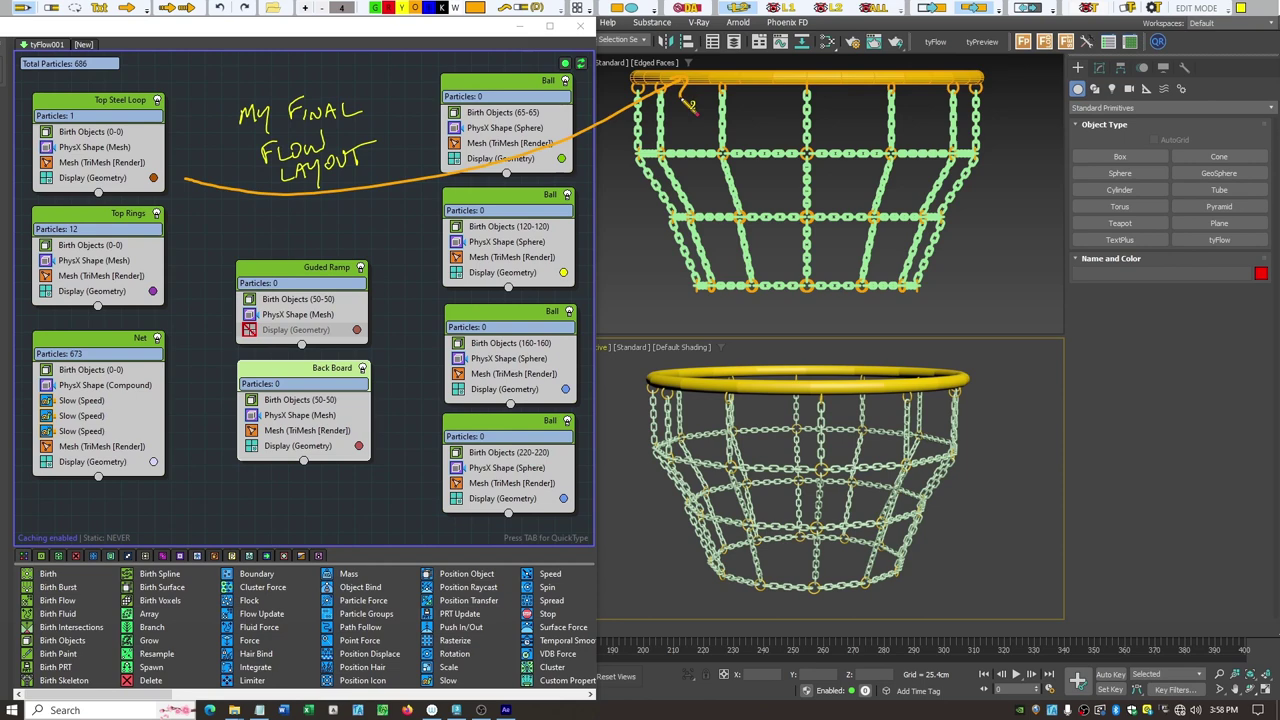
{"action": "mouse_move", "coordinate": [173, 238]}
{"action": "left_mouse_down"}
{"action": "mouse_move", "coordinate": [482, 201]}
{"action": "mouse_move", "coordinate": [744, 133]}
{"action": "mouse_move", "coordinate": [806, 90]}
{"action": "left_mouse_up"}
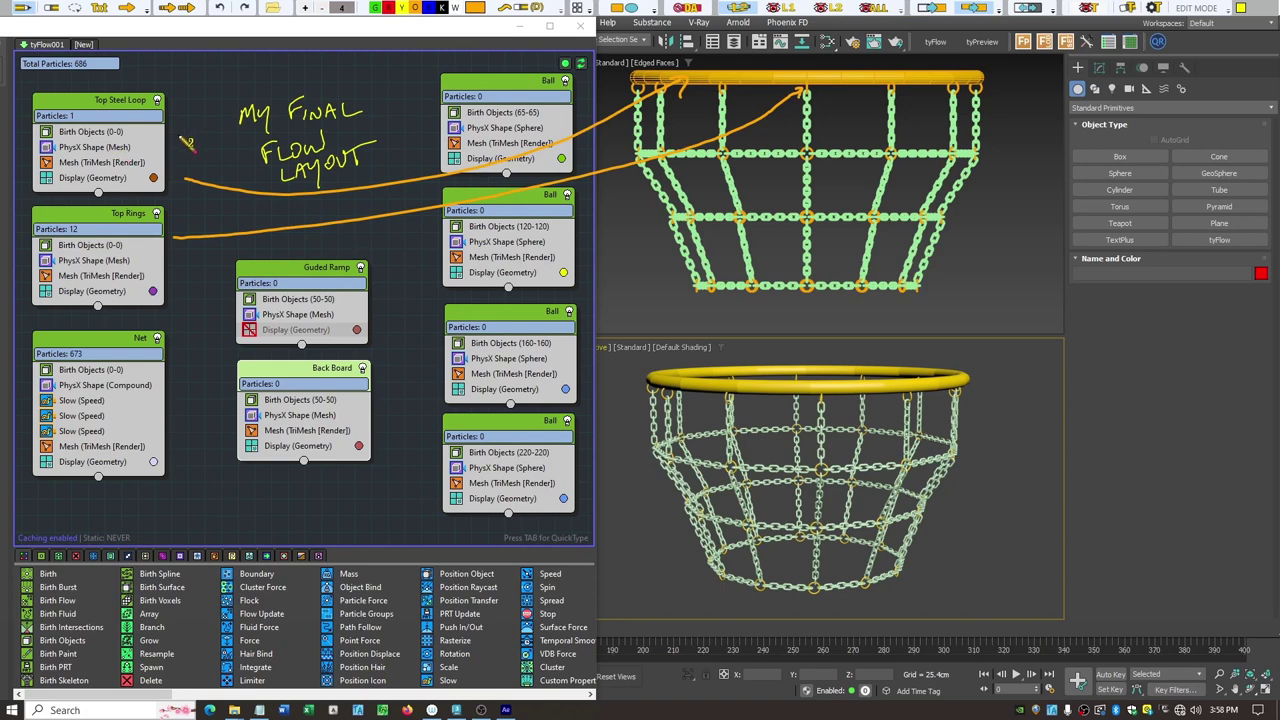
{"action": "left_click_drag", "start_coordinate": [173, 155], "coordinate": [190, 154]}
{"action": "mouse_move", "coordinate": [172, 285]}
{"action": "left_mouse_down"}
{"action": "mouse_move", "coordinate": [176, 264]}
{"action": "mouse_move", "coordinate": [189, 283]}
{"action": "left_mouse_up"}
{"action": "left_click_drag", "start_coordinate": [175, 396], "coordinate": [662, 266]}
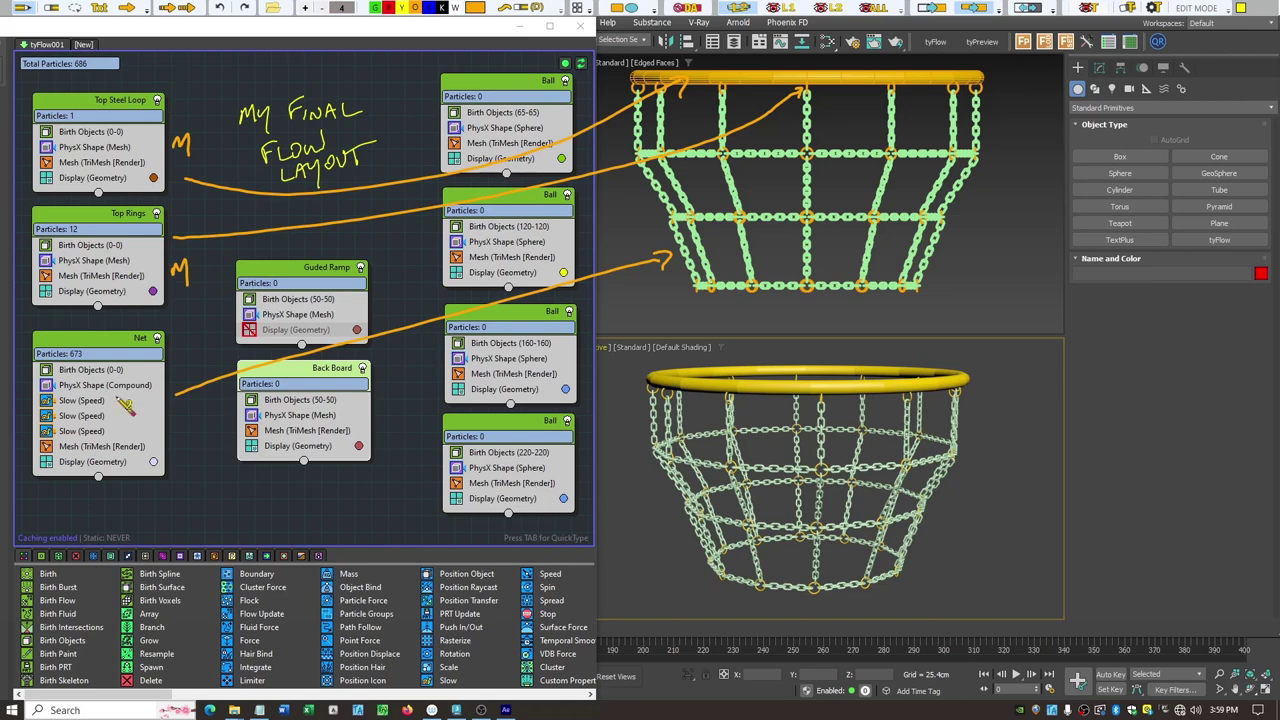
{"action": "left_click_drag", "start_coordinate": [116, 399], "coordinate": [130, 415]}
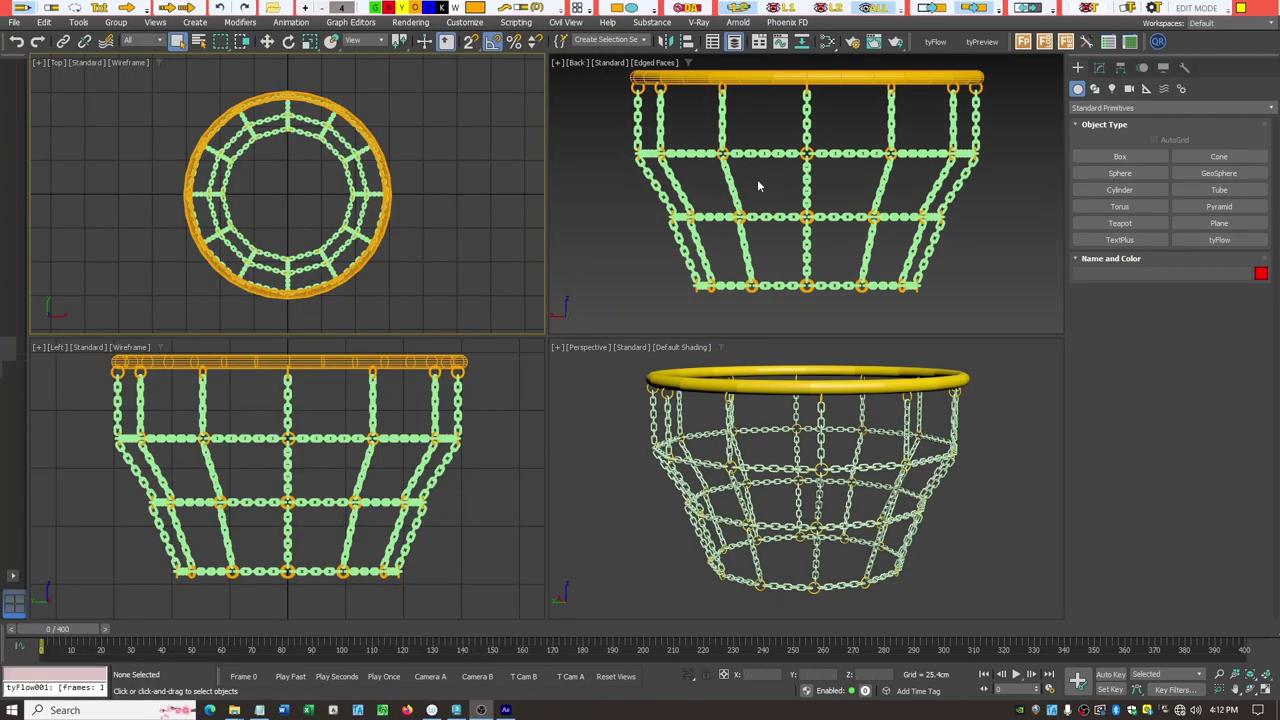
Create a tyFlow icon in the Top view and move it outside the rim.
{"action": "left_click", "coordinate": [1218, 241]}
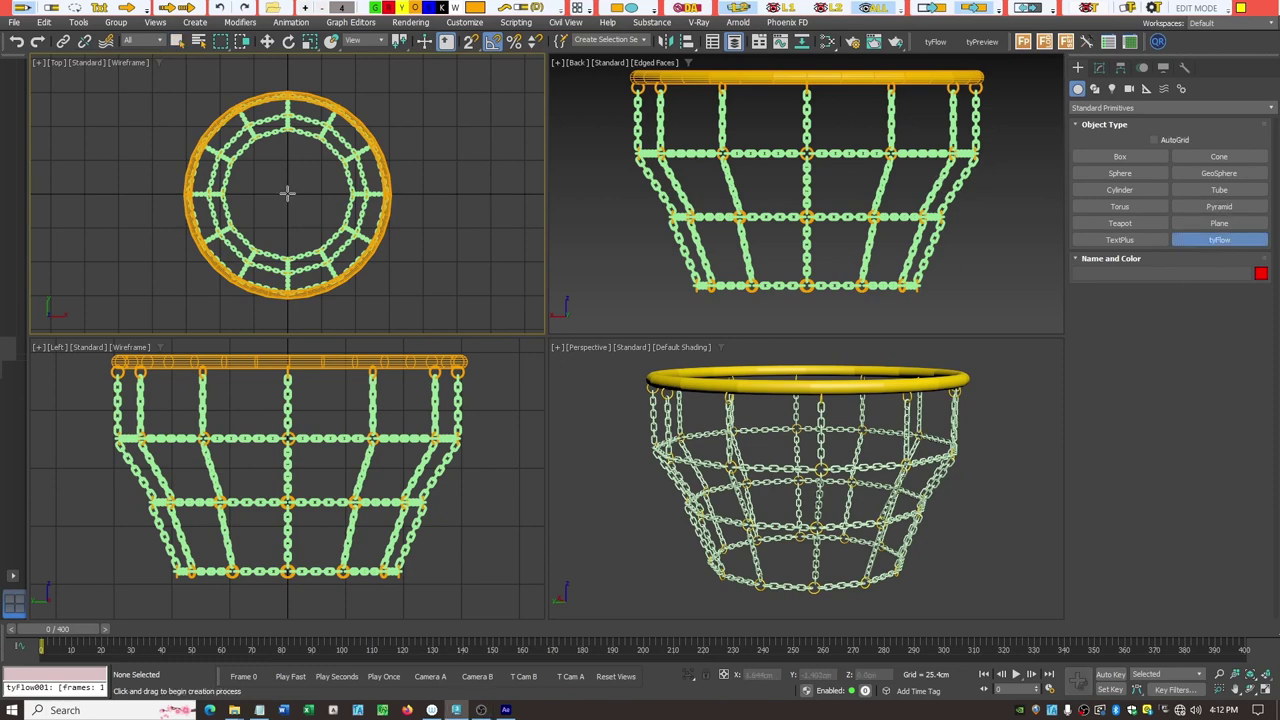
{"action": "left_click_drag", "start_coordinate": [257, 171], "coordinate": [309, 205]}
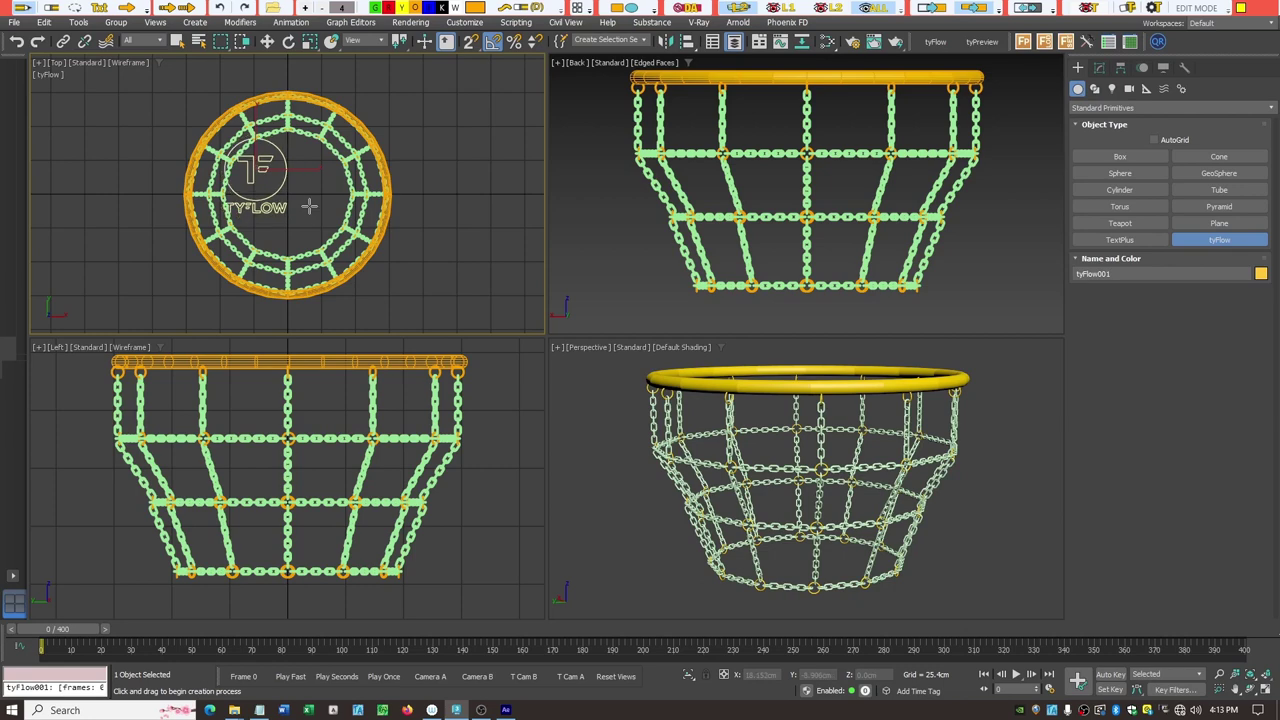
{"action": "left_click", "coordinate": [267, 41]}
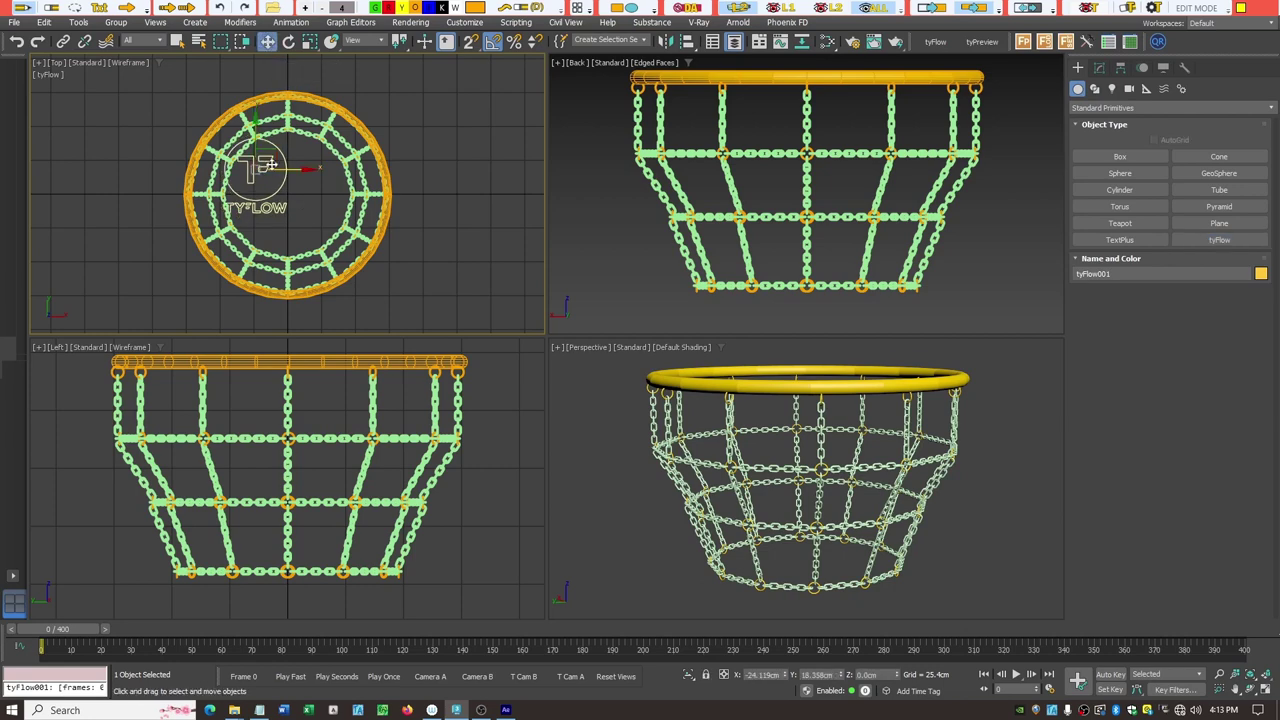
{"action": "left_click_drag", "start_coordinate": [271, 163], "coordinate": [440, 261]}
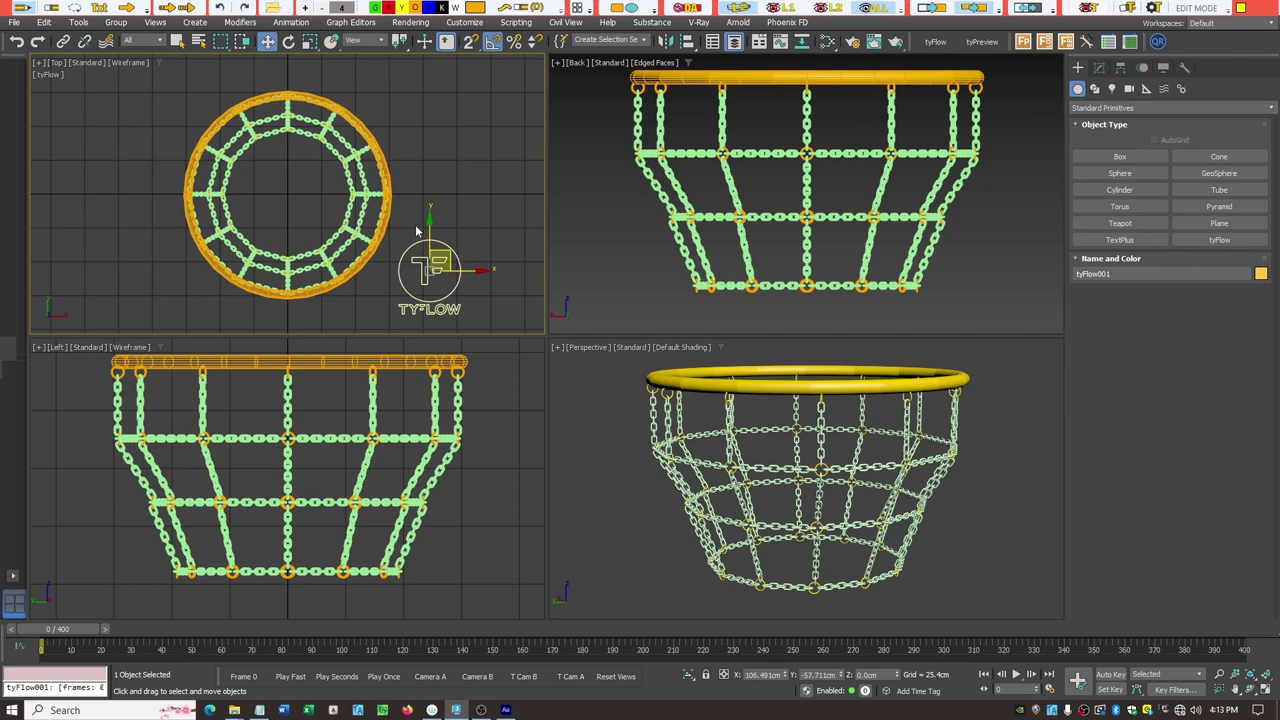
Open the tyFlow editor, moving it to the top-left and narrowing the window.
{"action": "left_click", "coordinate": [936, 42]}
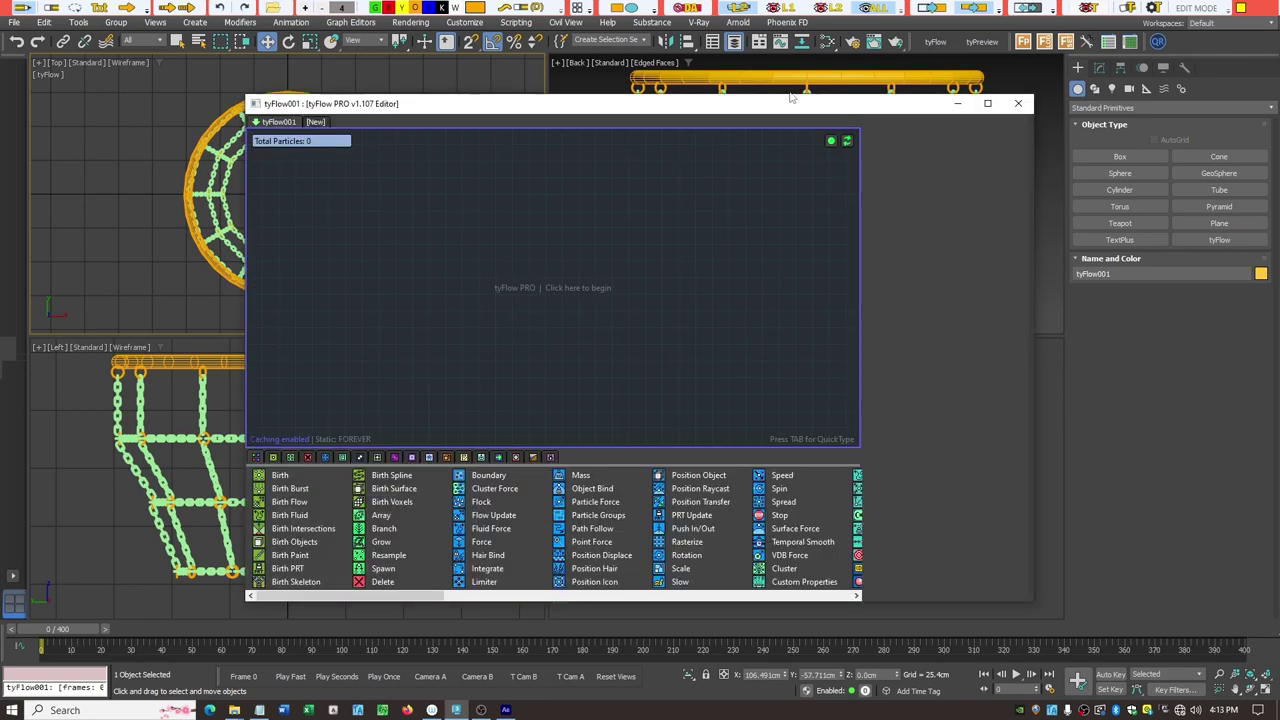
{"action": "left_click_drag", "start_coordinate": [735, 109], "coordinate": [493, 46]}
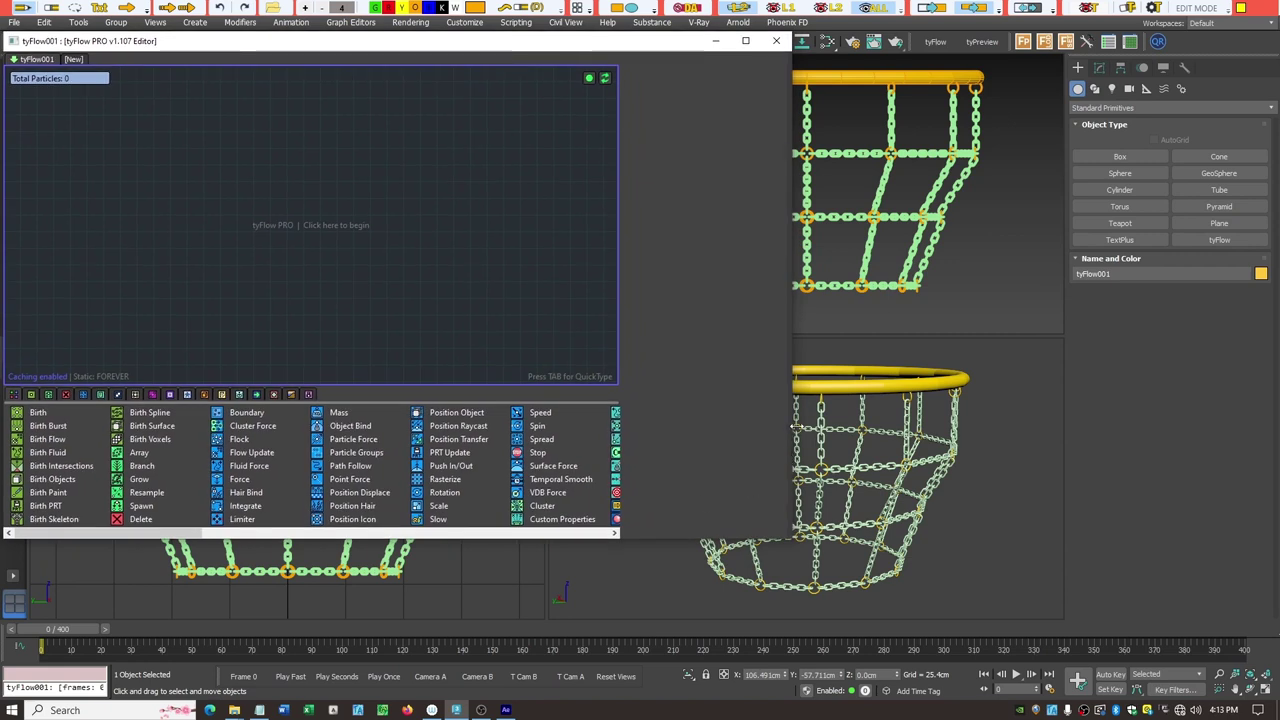
{"action": "left_click_drag", "start_coordinate": [796, 431], "coordinate": [500, 612]}
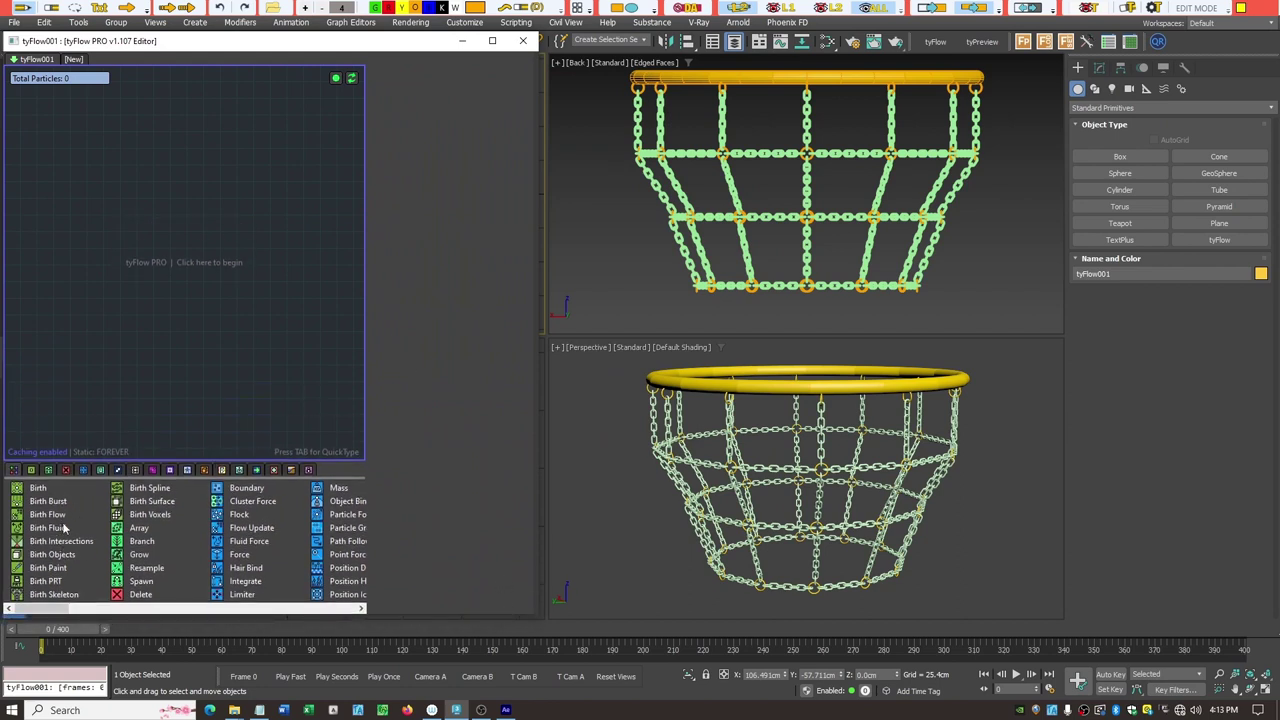
{"action": "left_click_drag", "start_coordinate": [62, 555], "coordinate": [177, 252]}
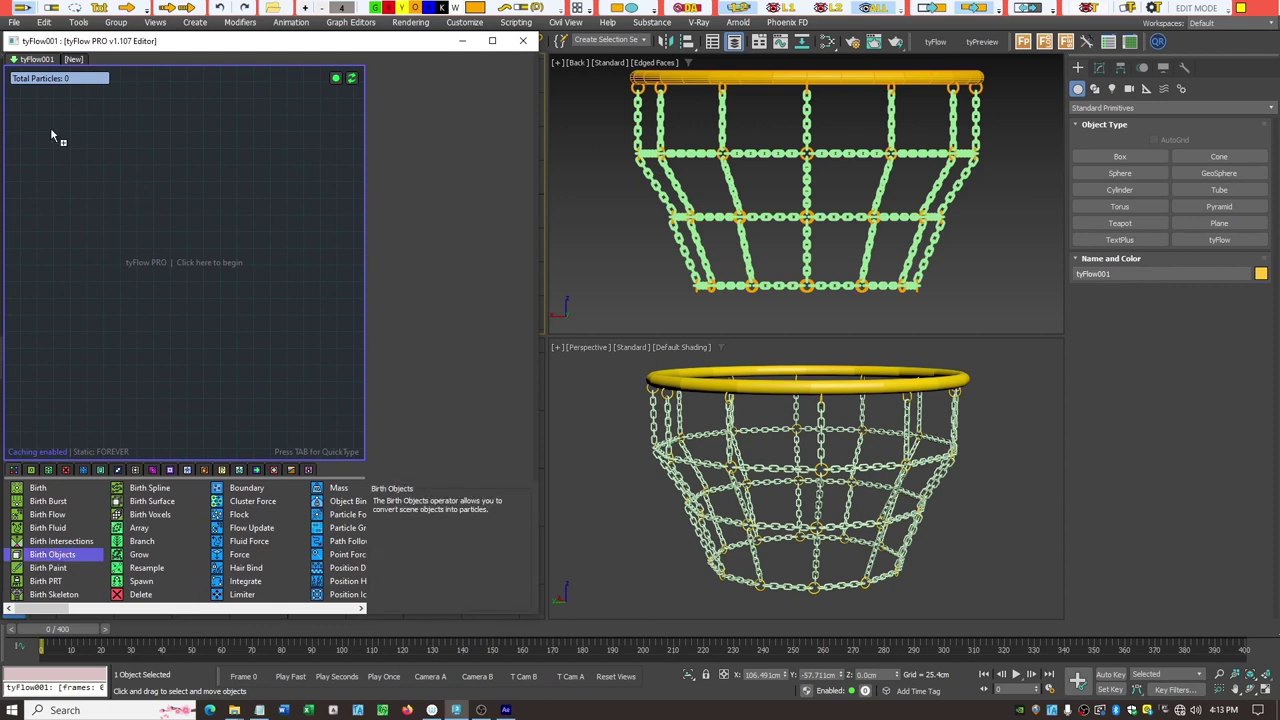
Create a Birth Objects event named 'Top Loop' that emits from the torus rim.
{"action": "left_click_drag", "start_coordinate": [52, 135], "coordinate": [52, 136]}
{"action": "right_click", "coordinate": [140, 122]}
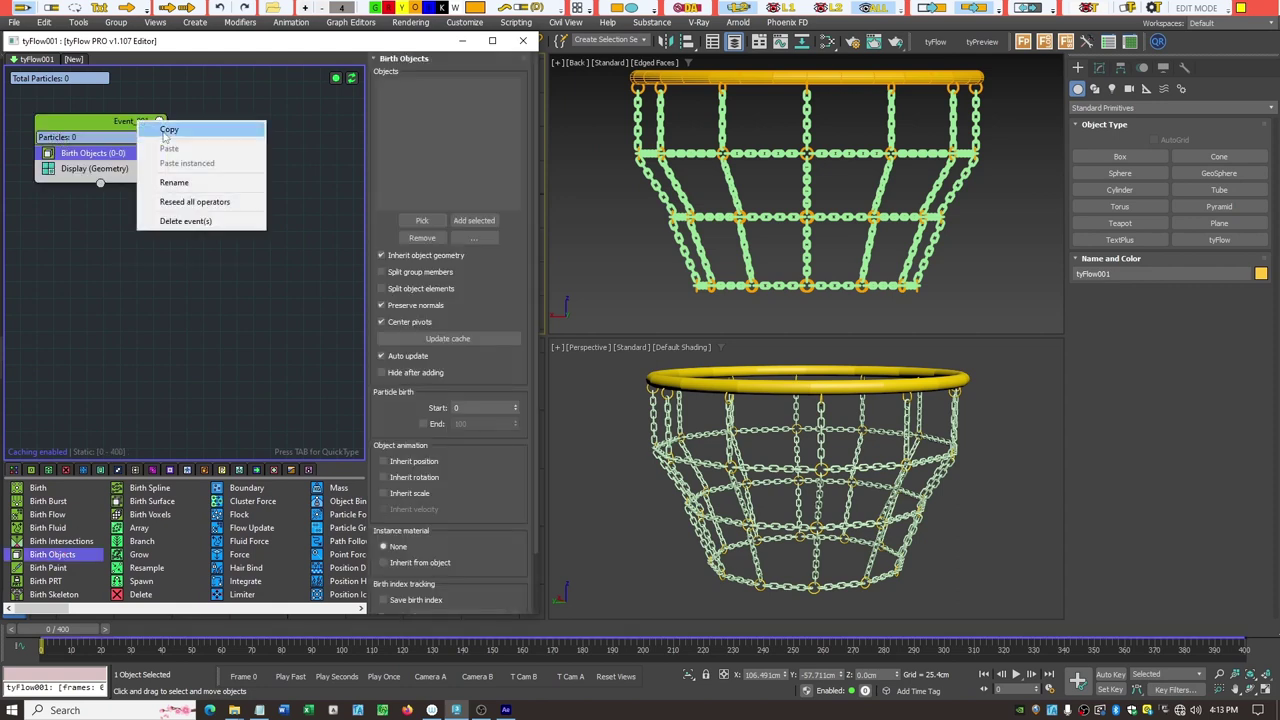
{"action": "left_click", "coordinate": [174, 182]}
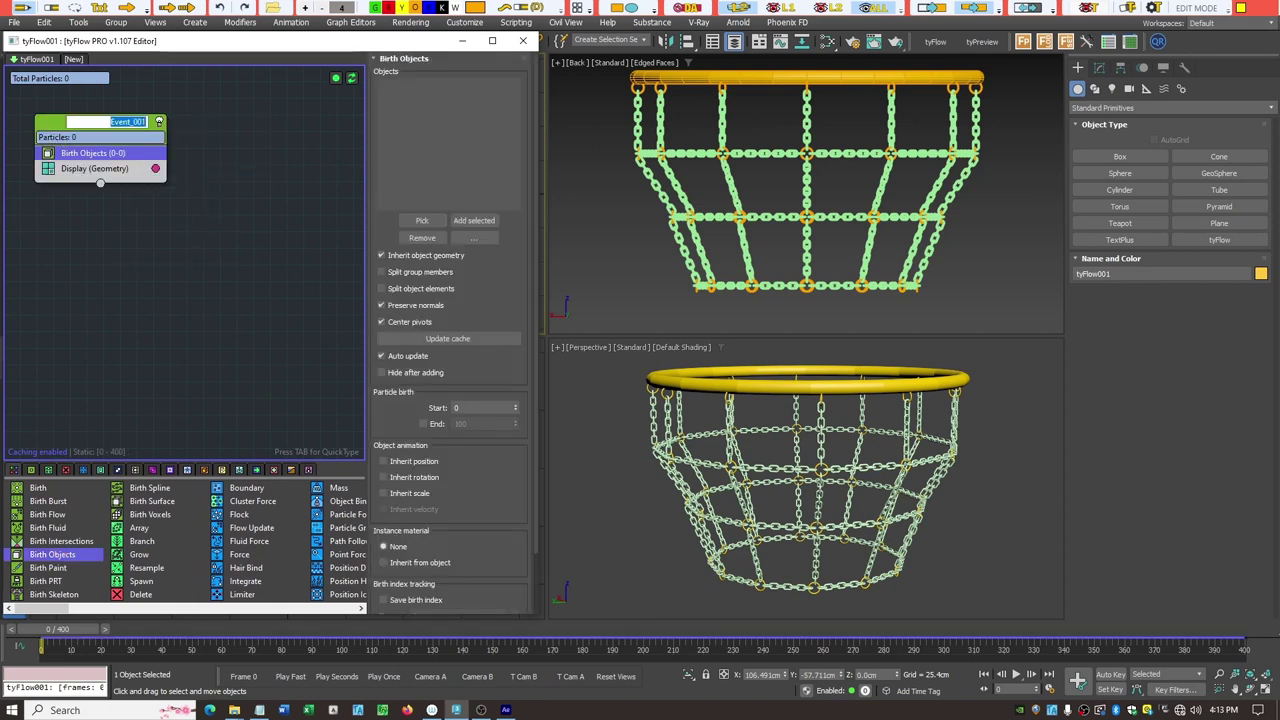
{"action": "type", "text": "Top Loop"}
{"action": "key", "text": "Return"}
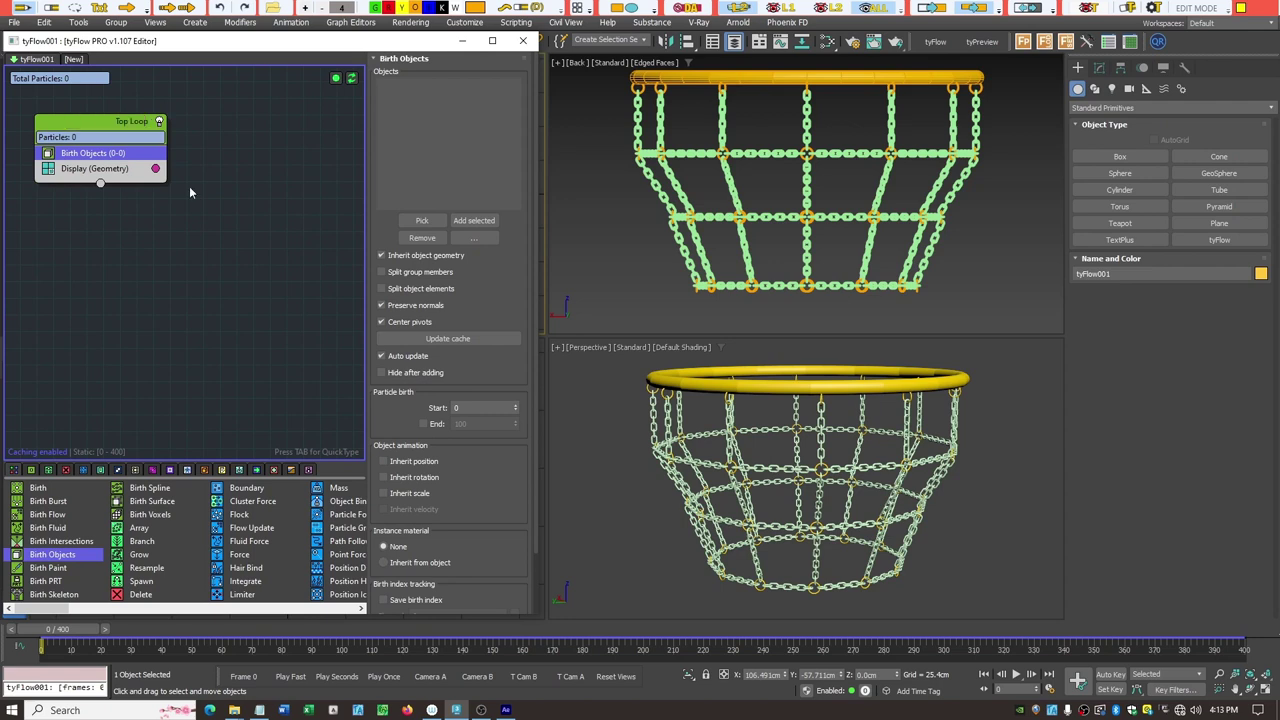
{"action": "left_click", "coordinate": [444, 219]}
{"action": "left_click", "coordinate": [763, 78]}
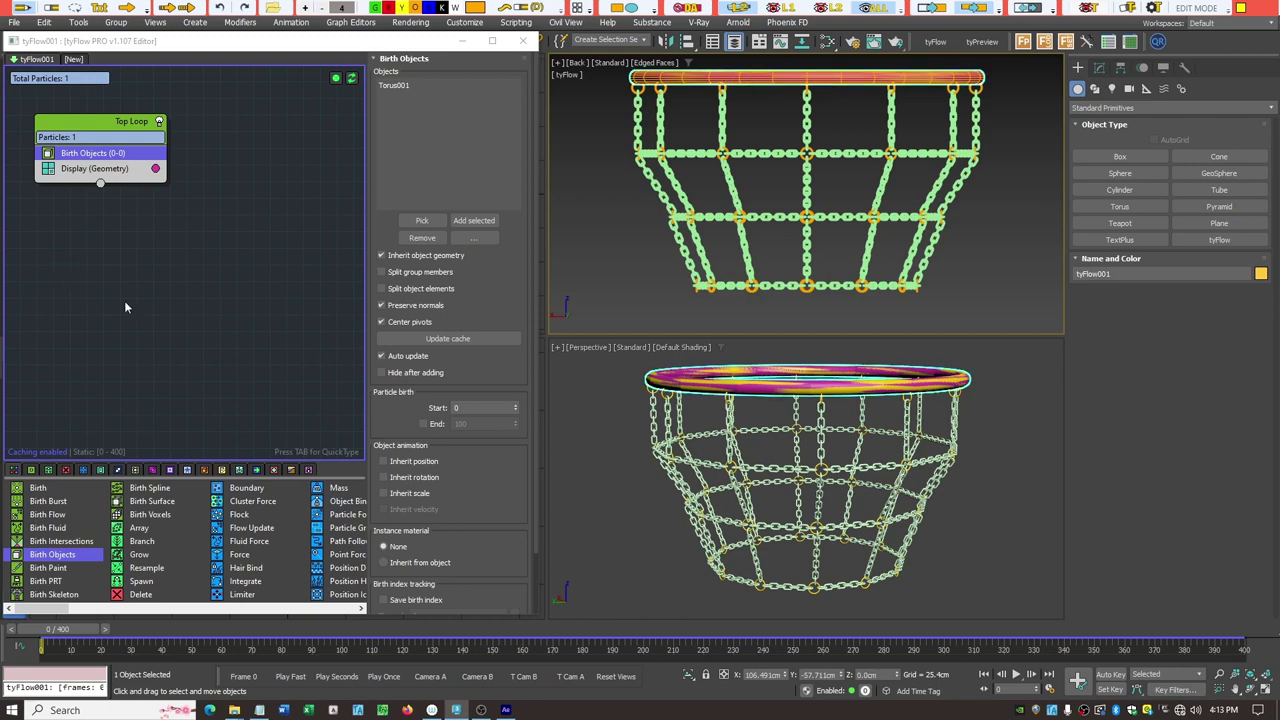
Add a PhysX Shape operator to Top Loop using the full mesh as its hull.
{"action": "left_click", "coordinate": [108, 156]}
{"action": "key", "text": "Tab"}
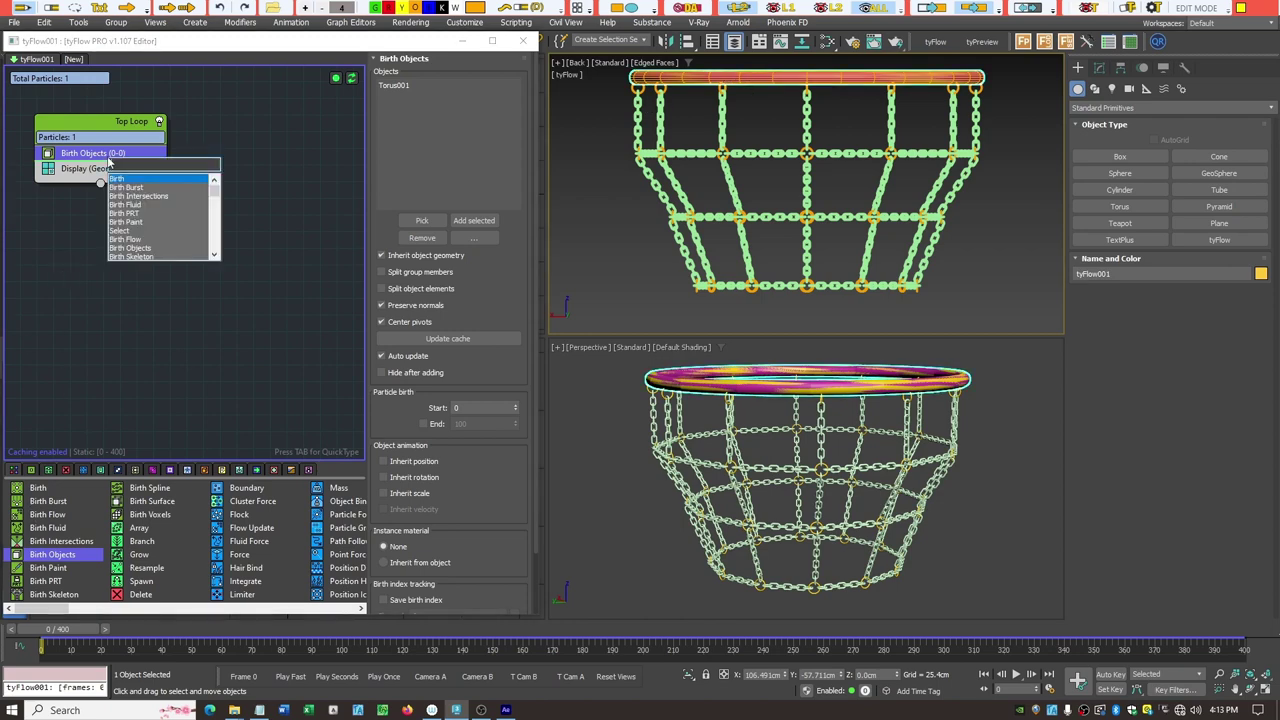
{"action": "type", "text": "physx"}
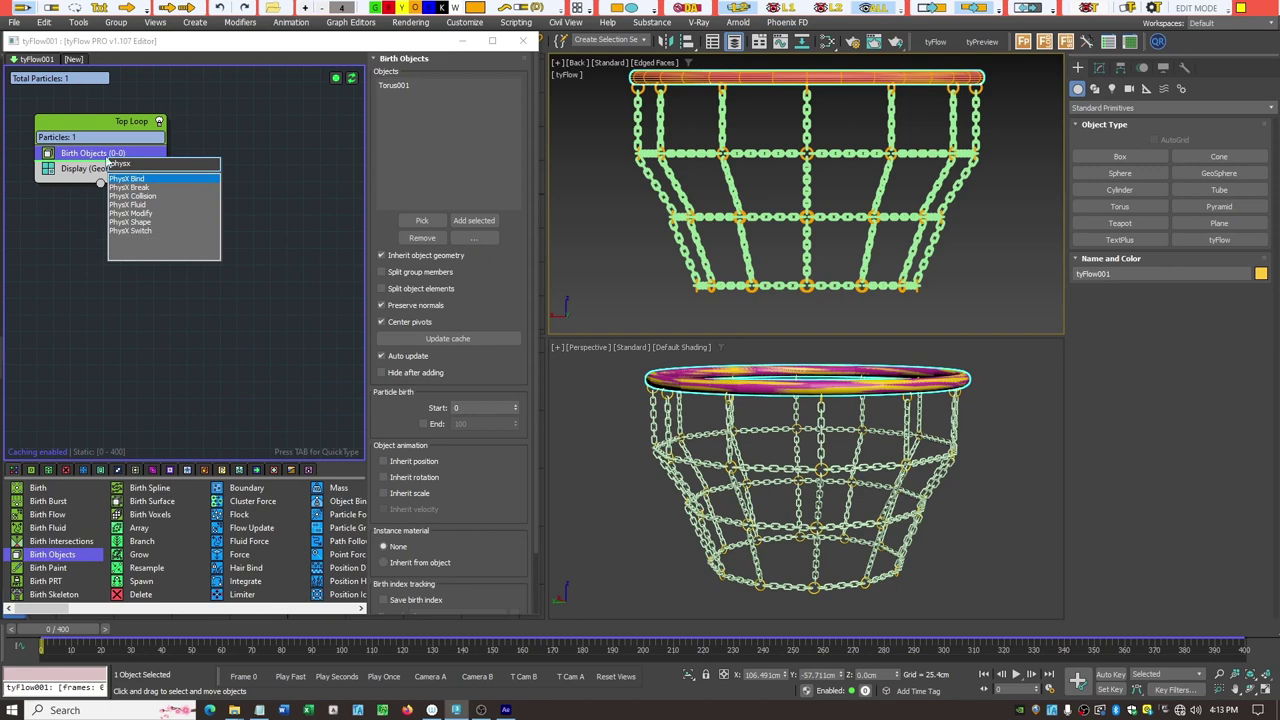
{"action": "left_click", "coordinate": [131, 222]}
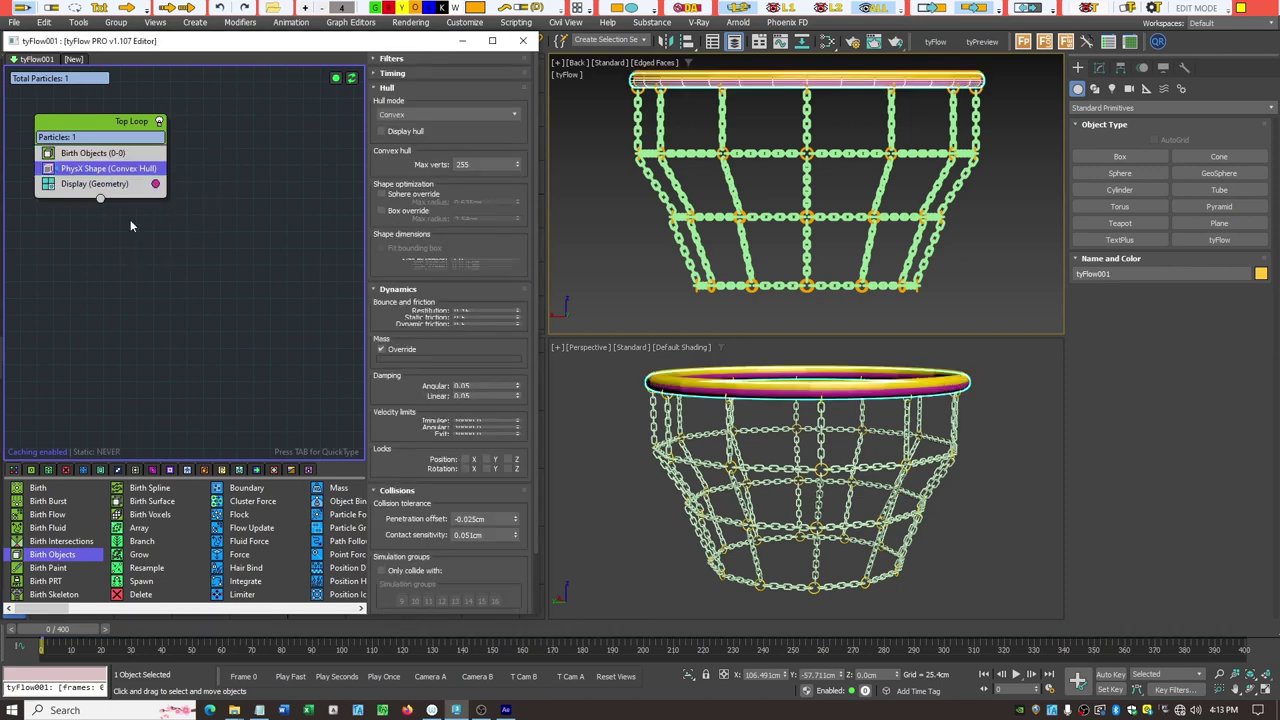
{"action": "left_click", "coordinate": [470, 114]}
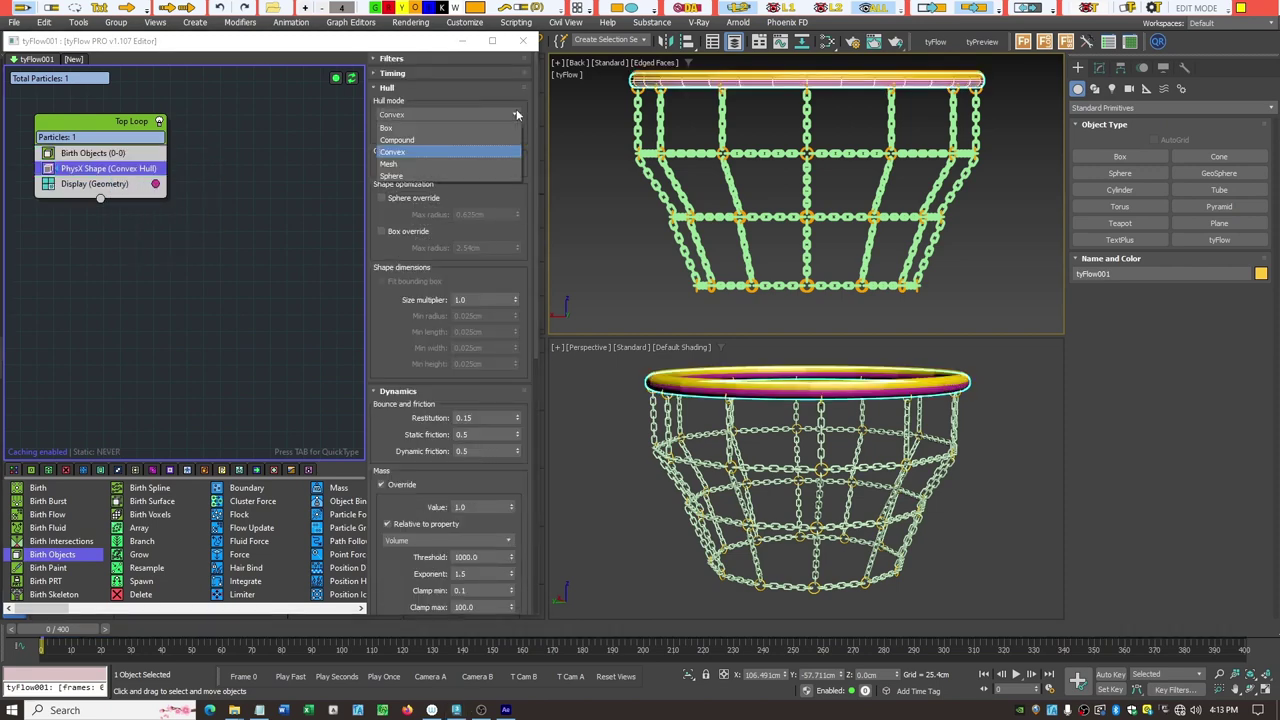
{"action": "left_click", "coordinate": [416, 166]}
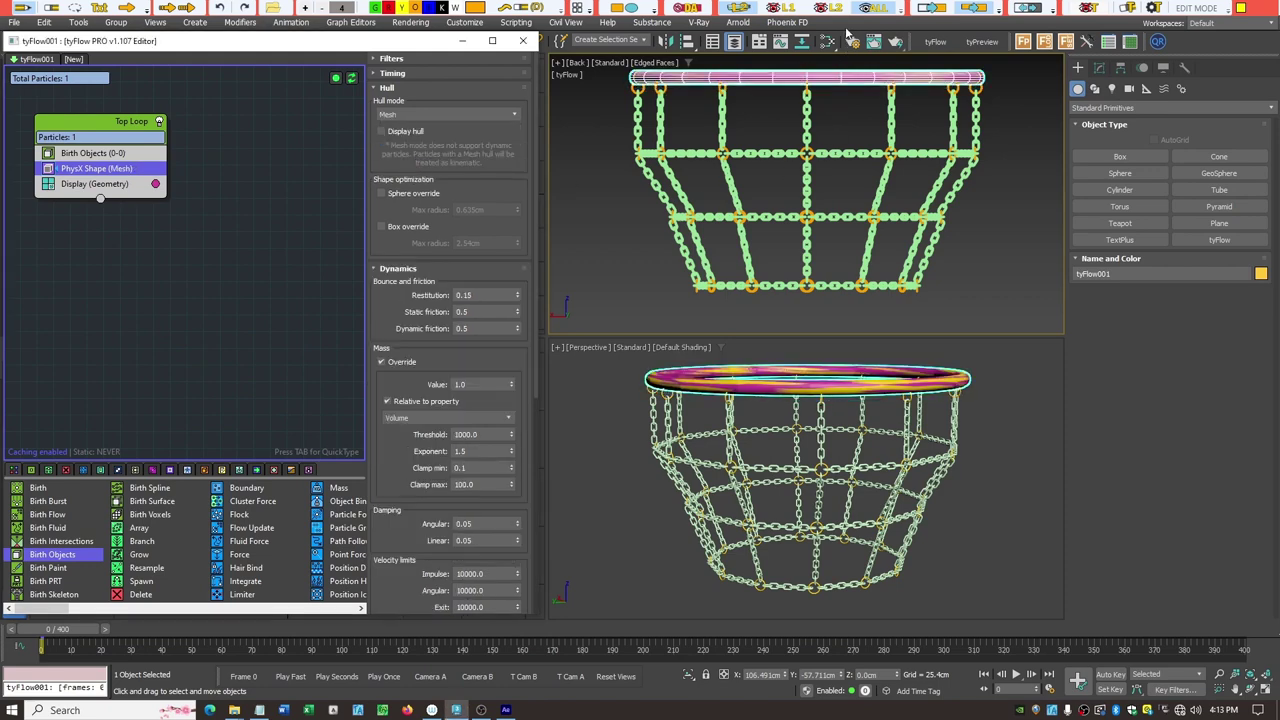
Reposition the Top Loop node and drag in a new Birth Objects event.
{"action": "left_click", "coordinate": [746, 77]}
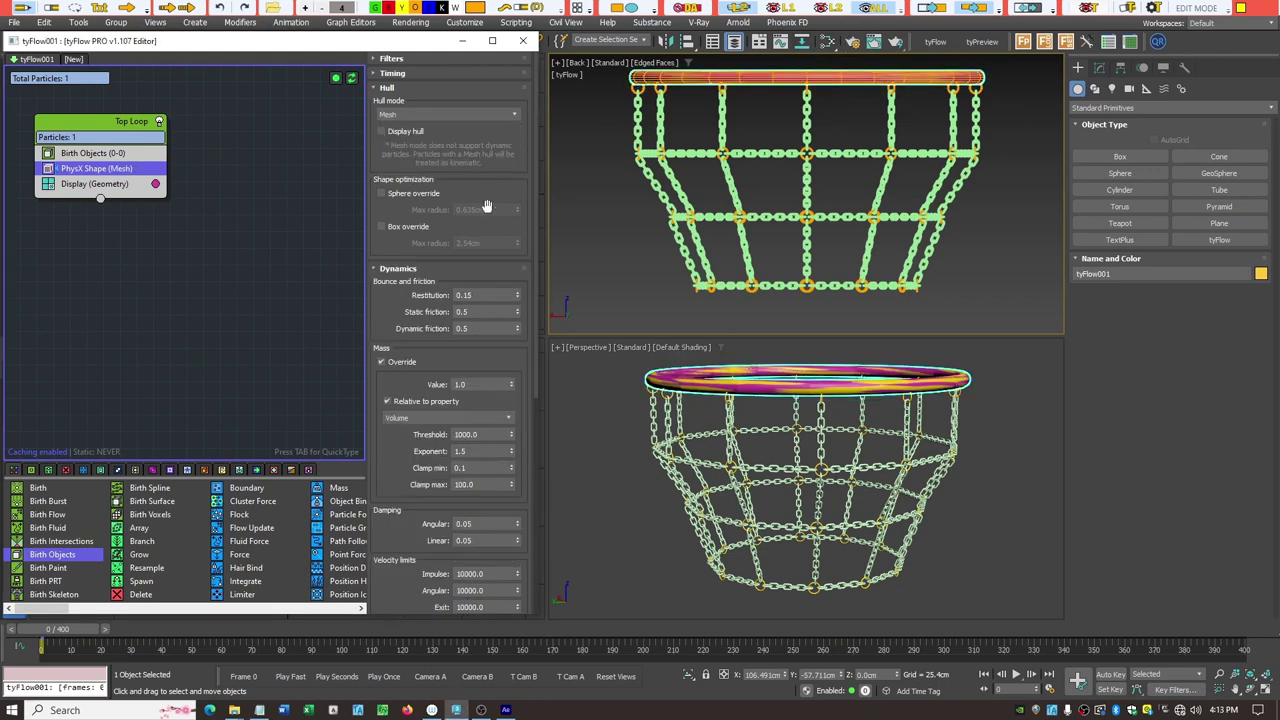
{"action": "left_click", "coordinate": [398, 88]}
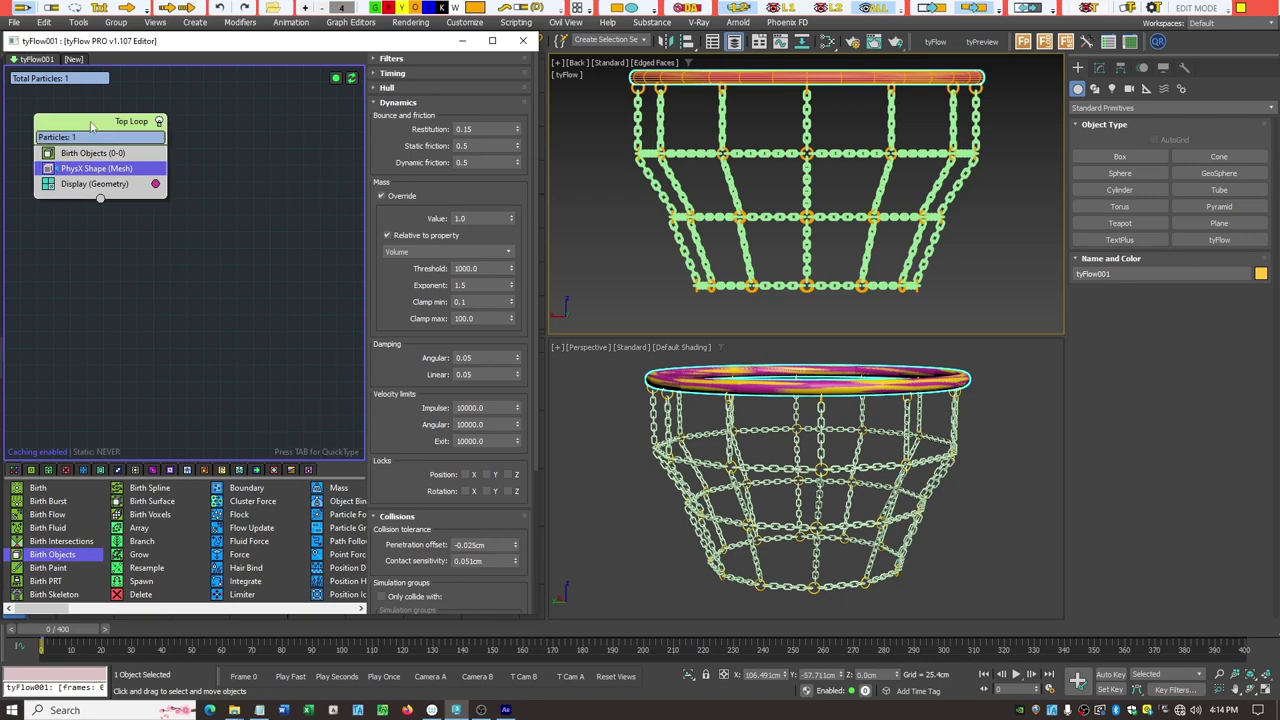
{"action": "left_click_drag", "start_coordinate": [93, 125], "coordinate": [79, 112]}
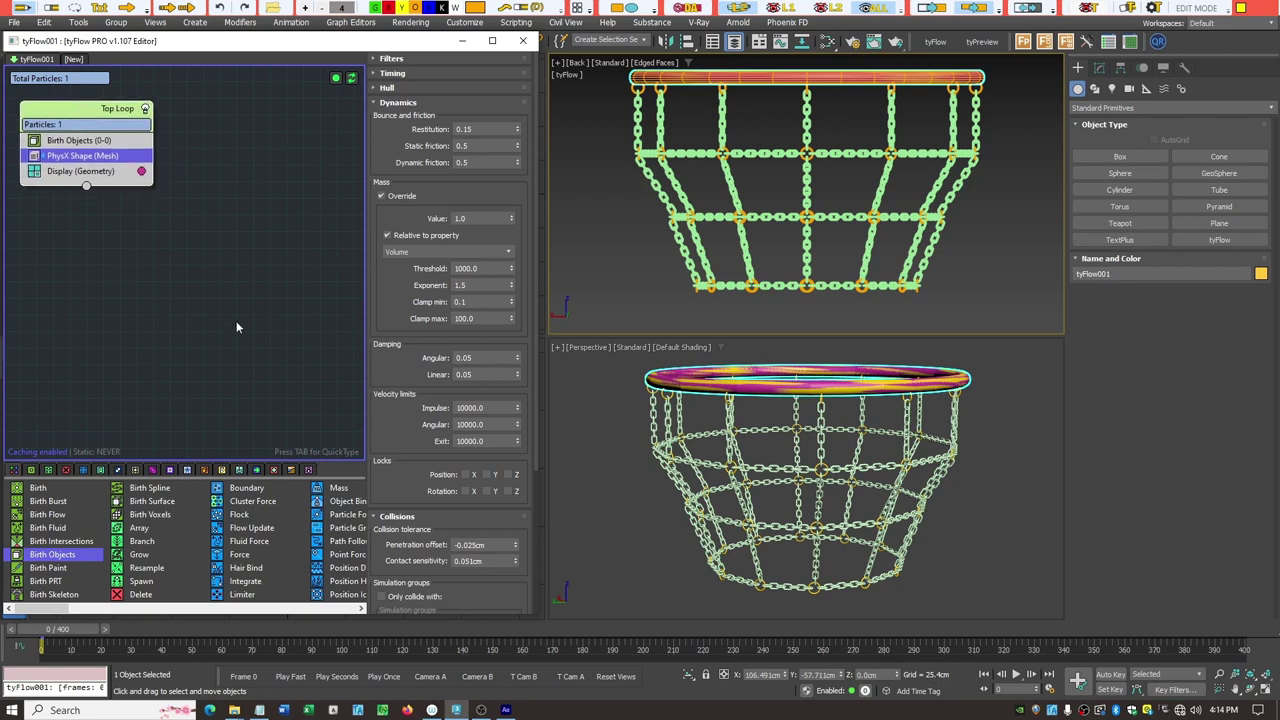
{"action": "left_click_drag", "start_coordinate": [56, 555], "coordinate": [74, 248]}
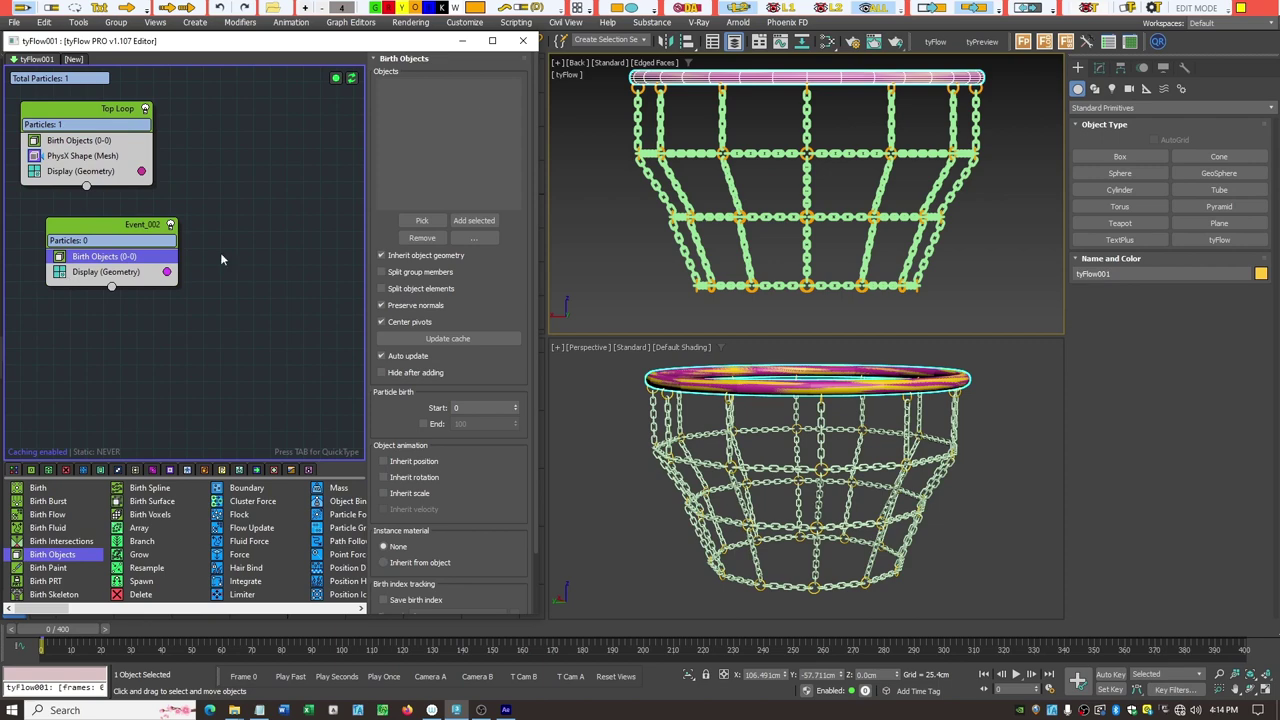
Birth Event_002 from the Top Support Rings set and rename it 'Top Loop Support Links'.
{"action": "left_click", "coordinate": [647, 40]}
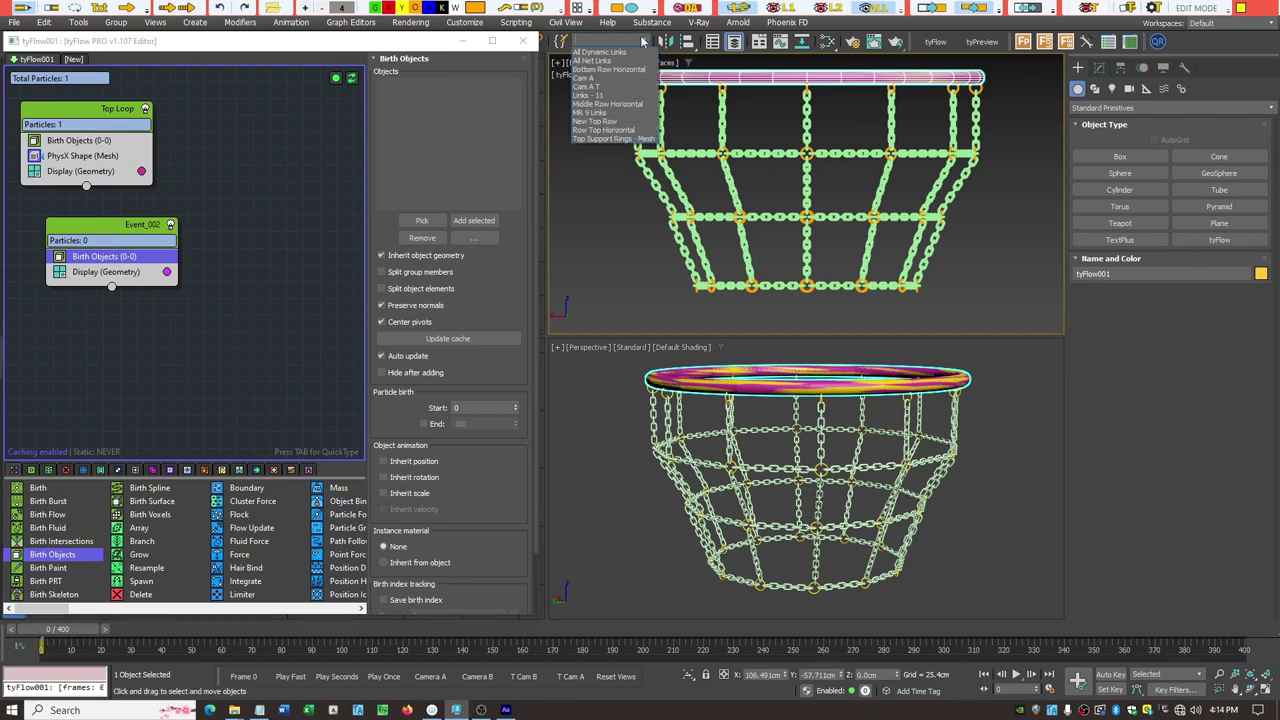
{"action": "left_click", "coordinate": [640, 138]}
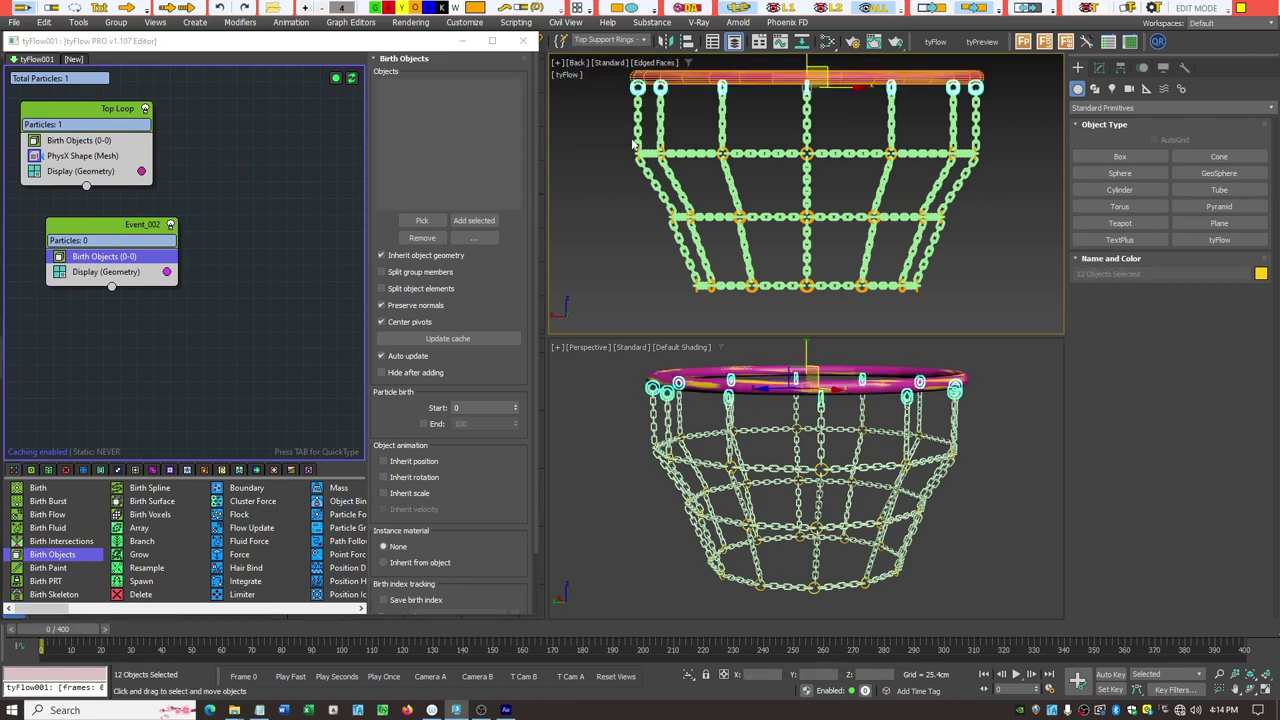
{"action": "left_click", "coordinate": [806, 88]}
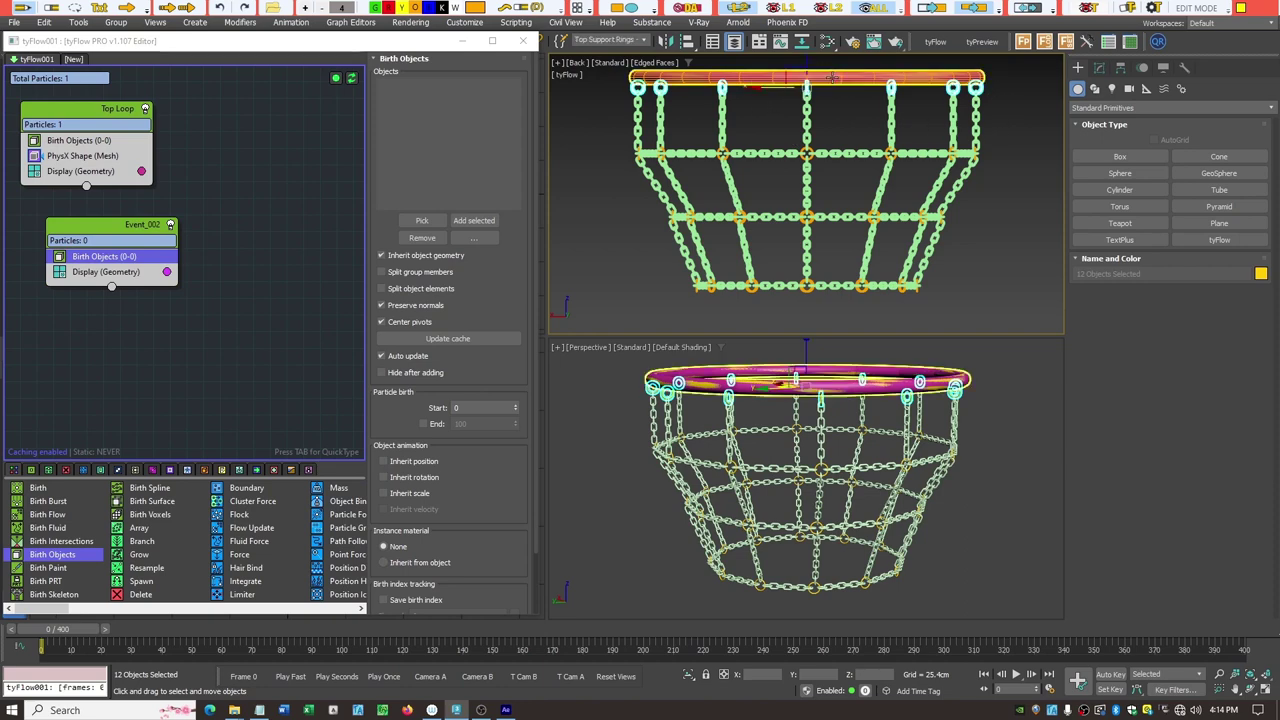
{"action": "left_click", "coordinate": [478, 221]}
{"action": "left_click_drag", "start_coordinate": [126, 217], "coordinate": [98, 198]}
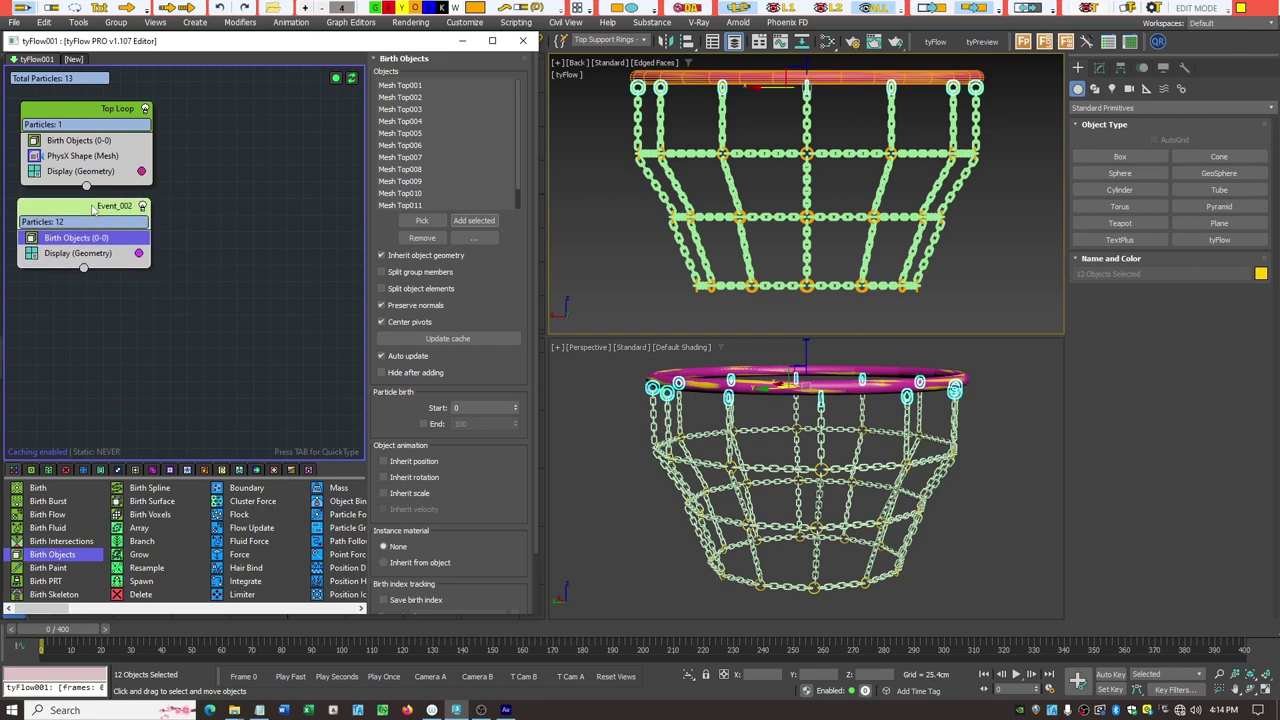
{"action": "right_click", "coordinate": [110, 211]}
{"action": "left_click", "coordinate": [152, 271]}
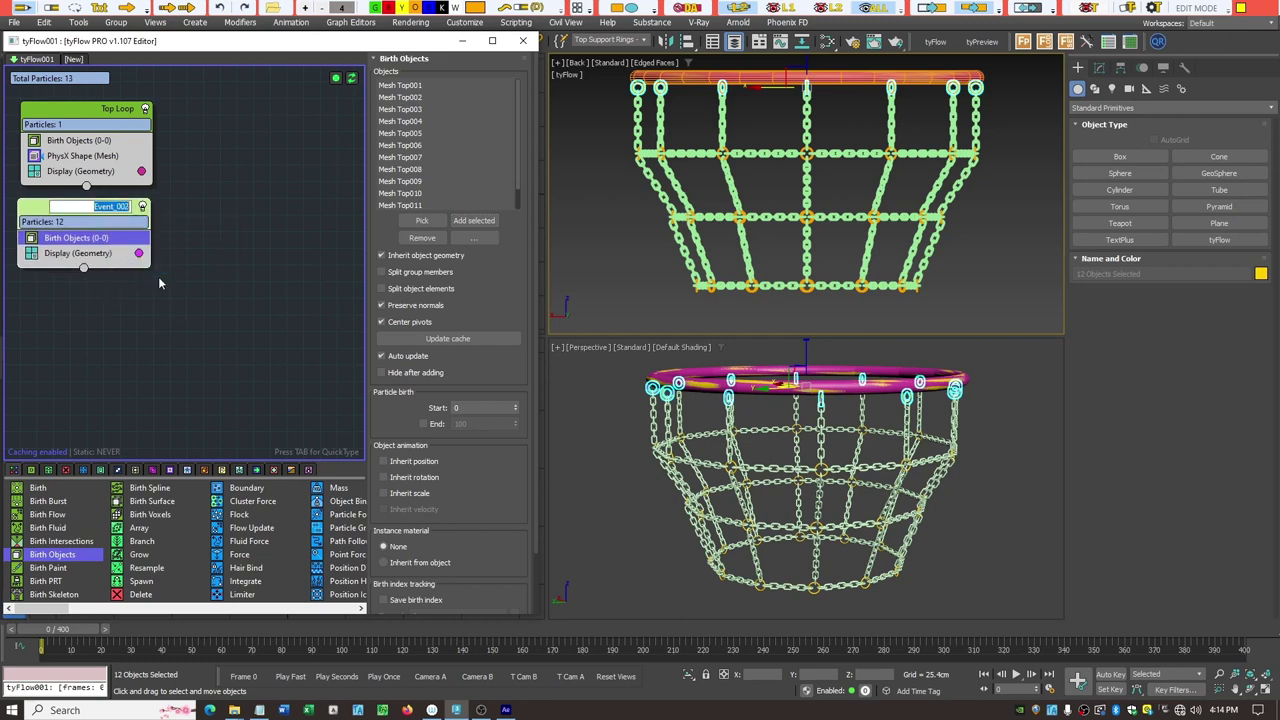
{"action": "type", "text": "Top Loop Support Links"}
{"action": "key", "text": "Return"}
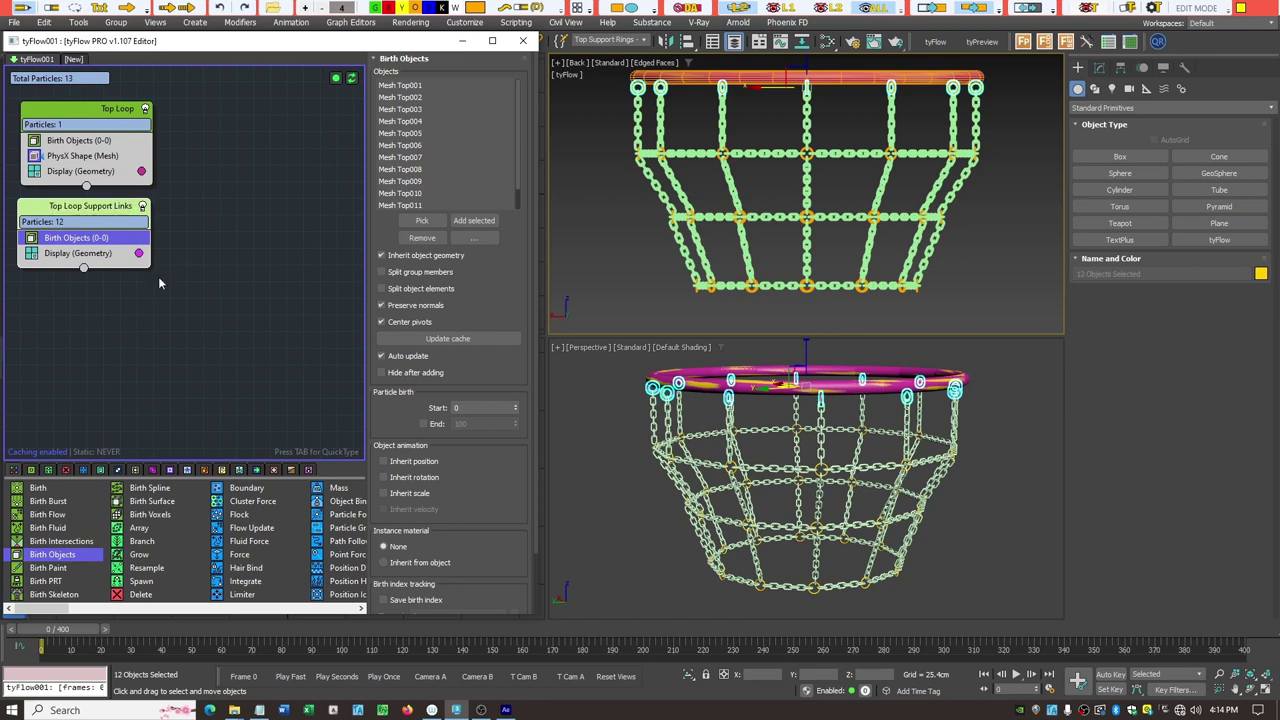
Add a Mesh-hull PhysX Shape to it, then drag in Birth Objects as Event_003.
{"action": "key", "text": "Tab"}
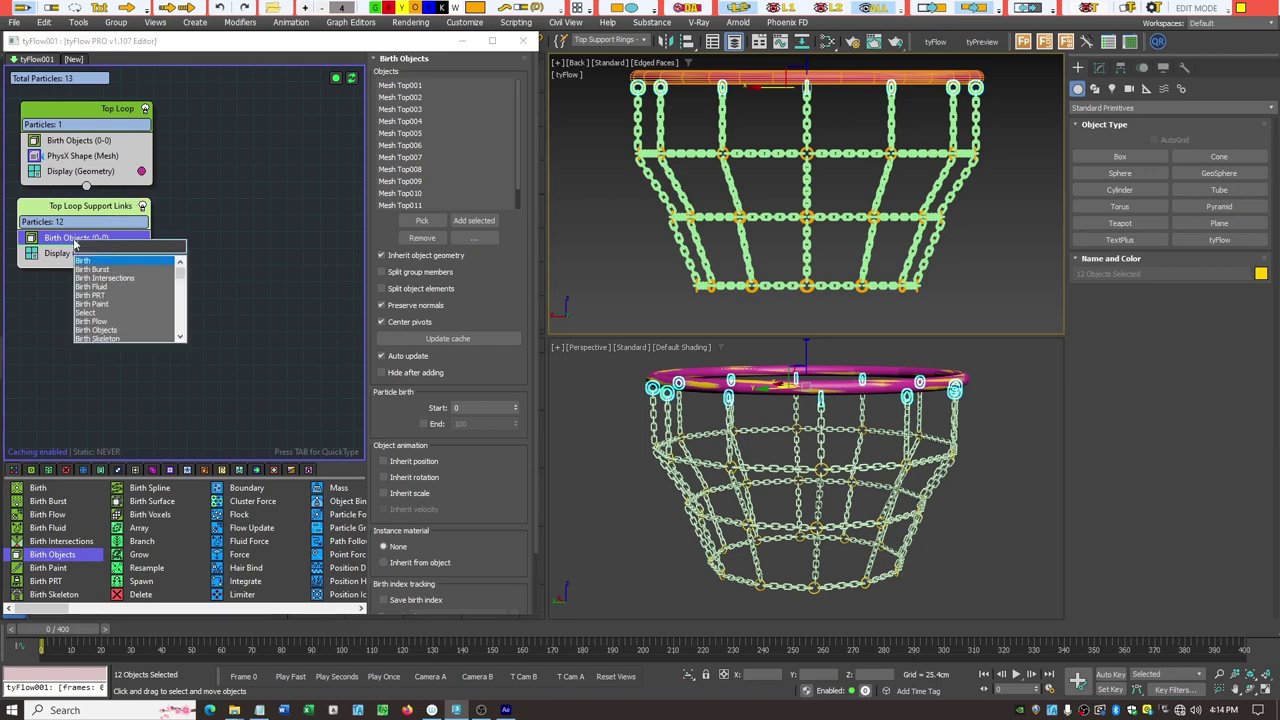
{"action": "type", "text": "phys"}
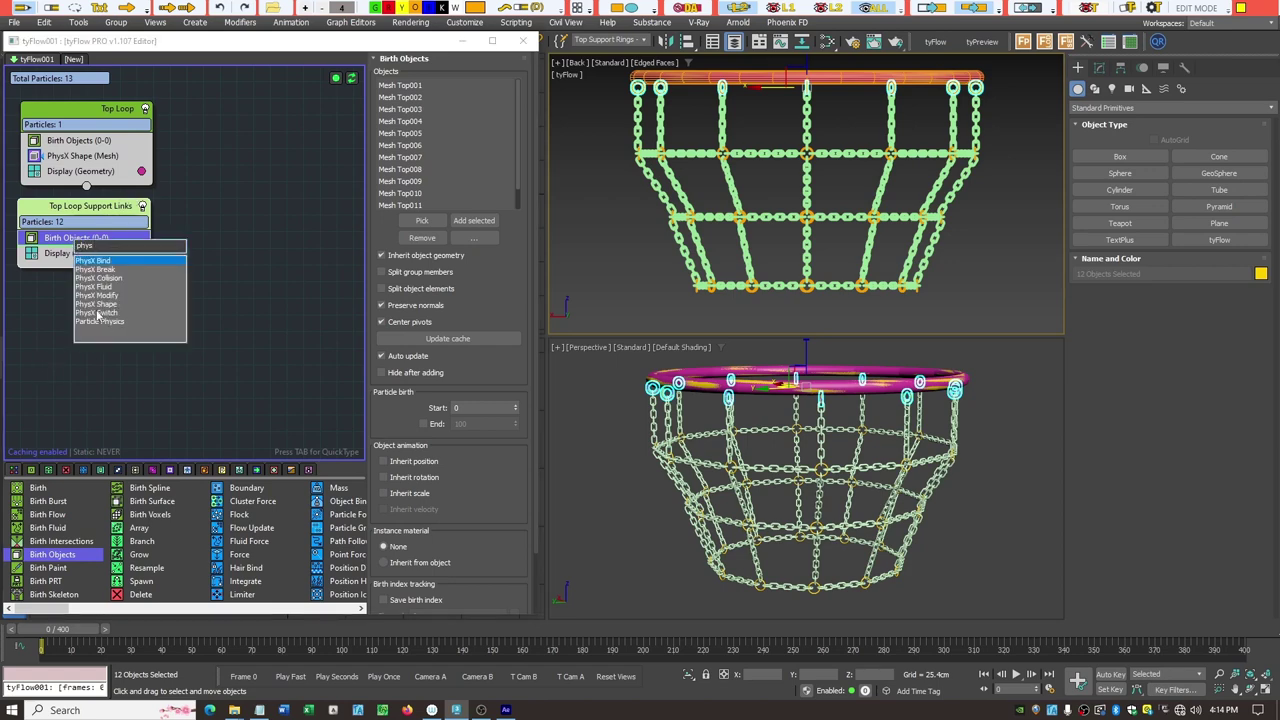
{"action": "key", "text": "Down"}
{"action": "key", "text": "Down"}
{"action": "key", "text": "Down"}
{"action": "key", "text": "Down"}
{"action": "key", "text": "Down"}
{"action": "key", "text": "Return"}
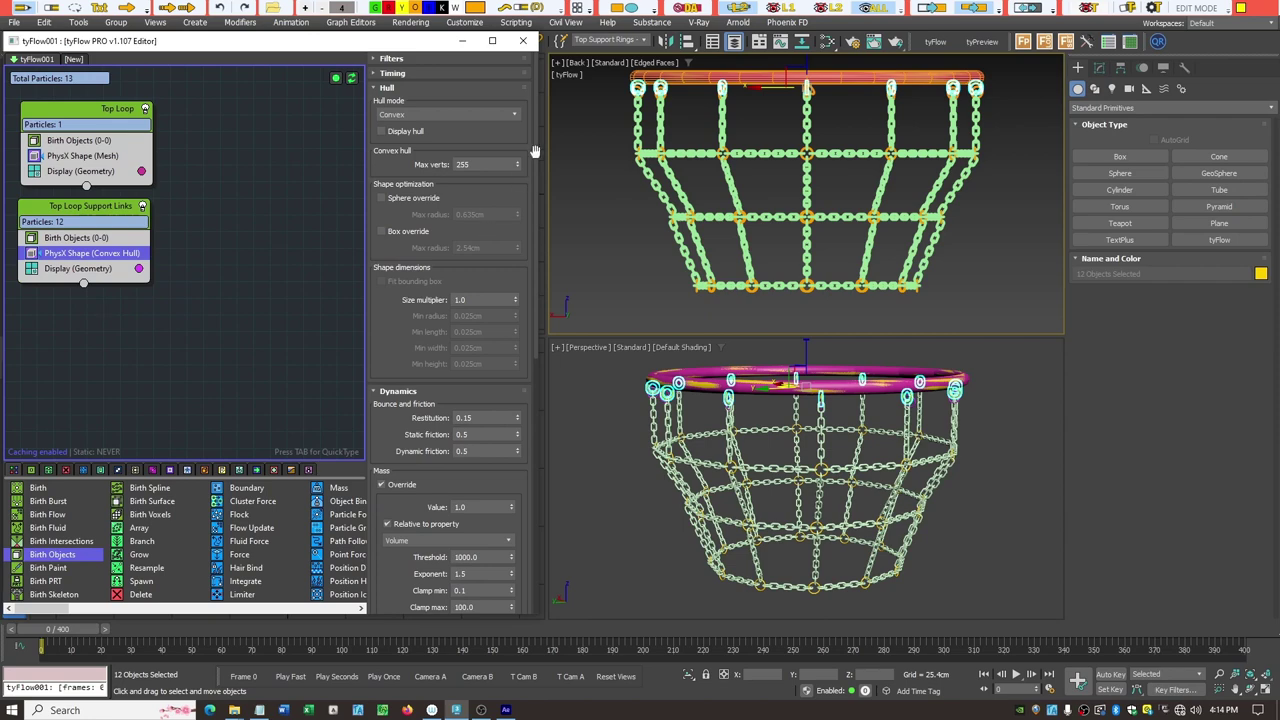
{"action": "left_click", "coordinate": [450, 114]}
{"action": "left_click", "coordinate": [430, 163]}
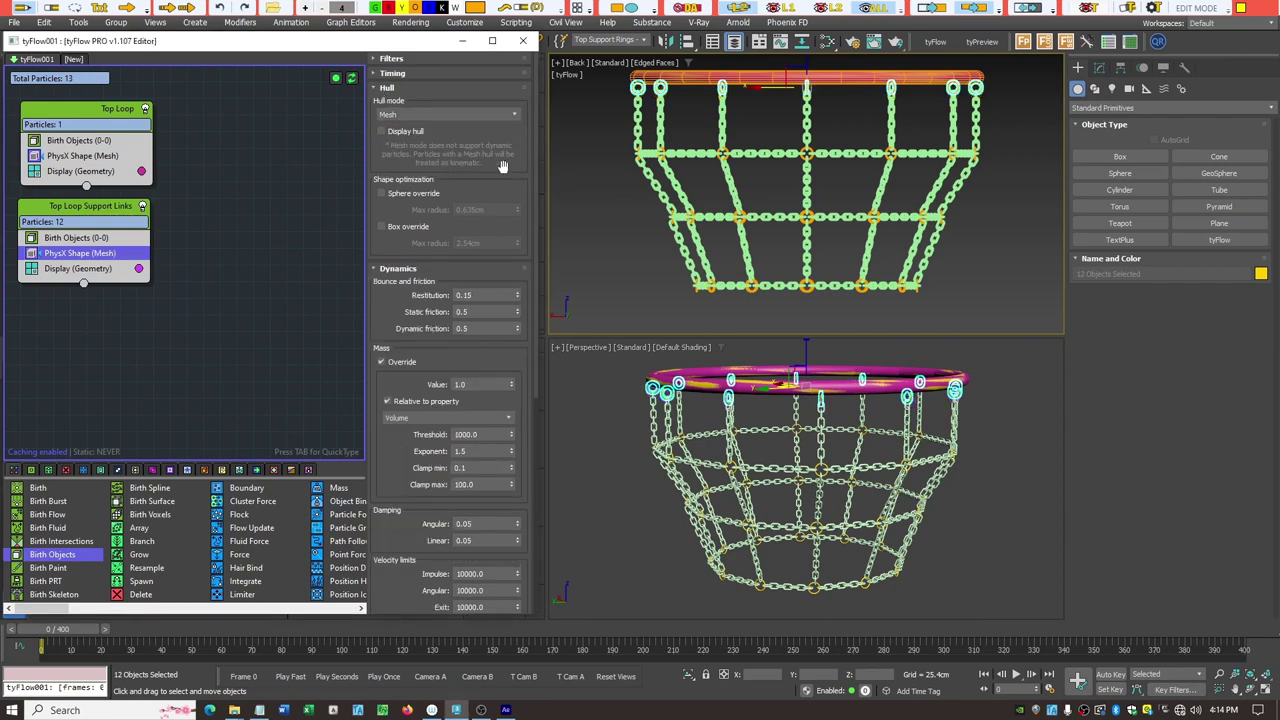
{"action": "left_click", "coordinate": [380, 88]}
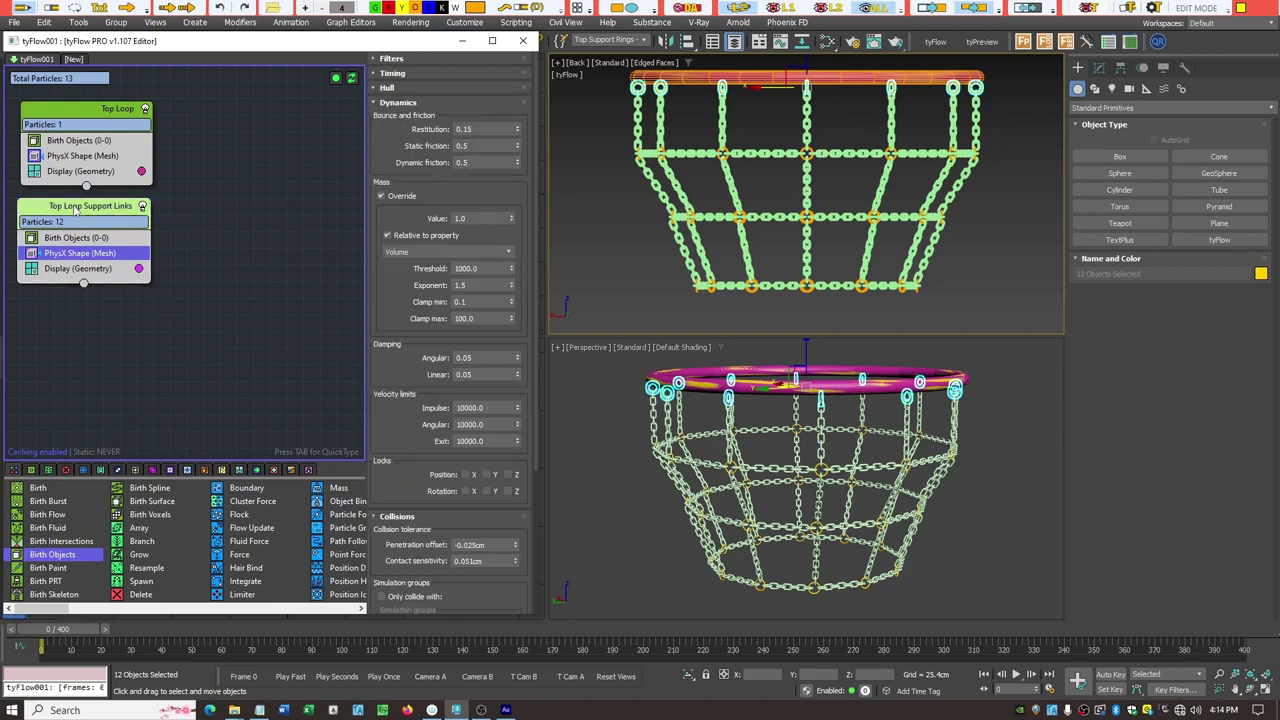
{"action": "left_click_drag", "start_coordinate": [107, 538], "coordinate": [42, 322]}
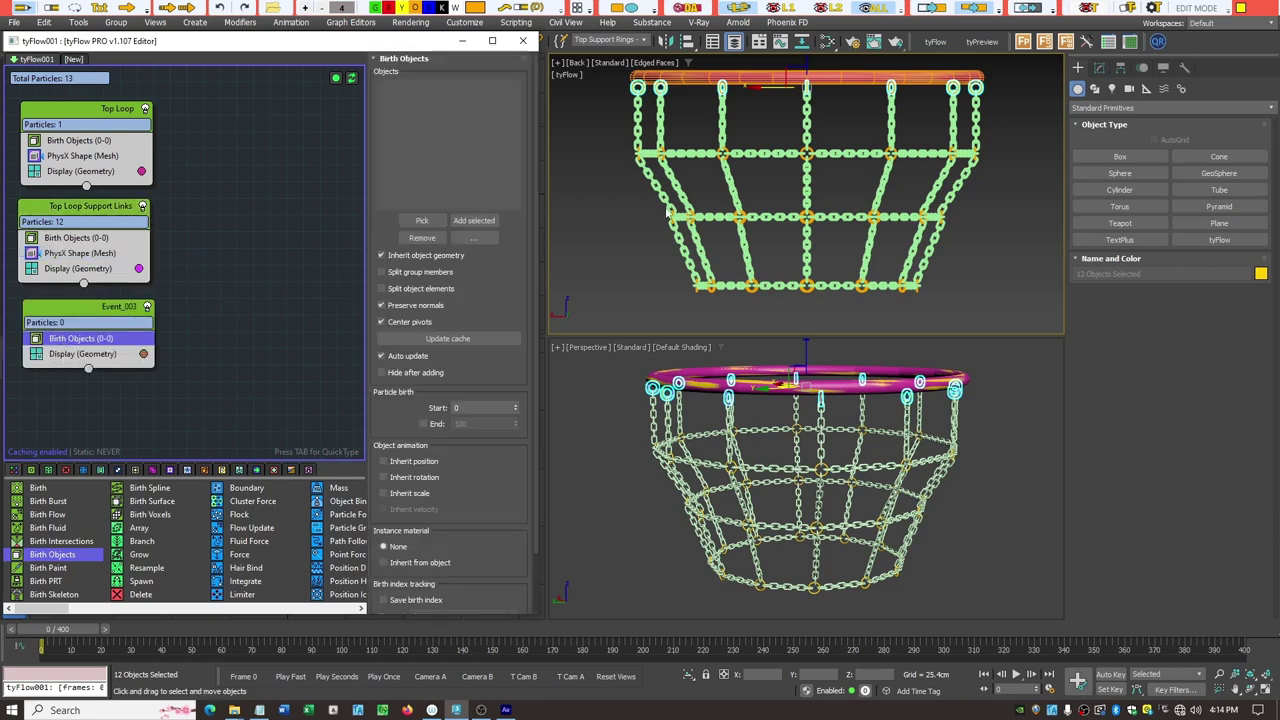
Add the 673 links of the All Dynamic Links selection set as Event_003's birth objects.
{"action": "left_click", "coordinate": [643, 40]}
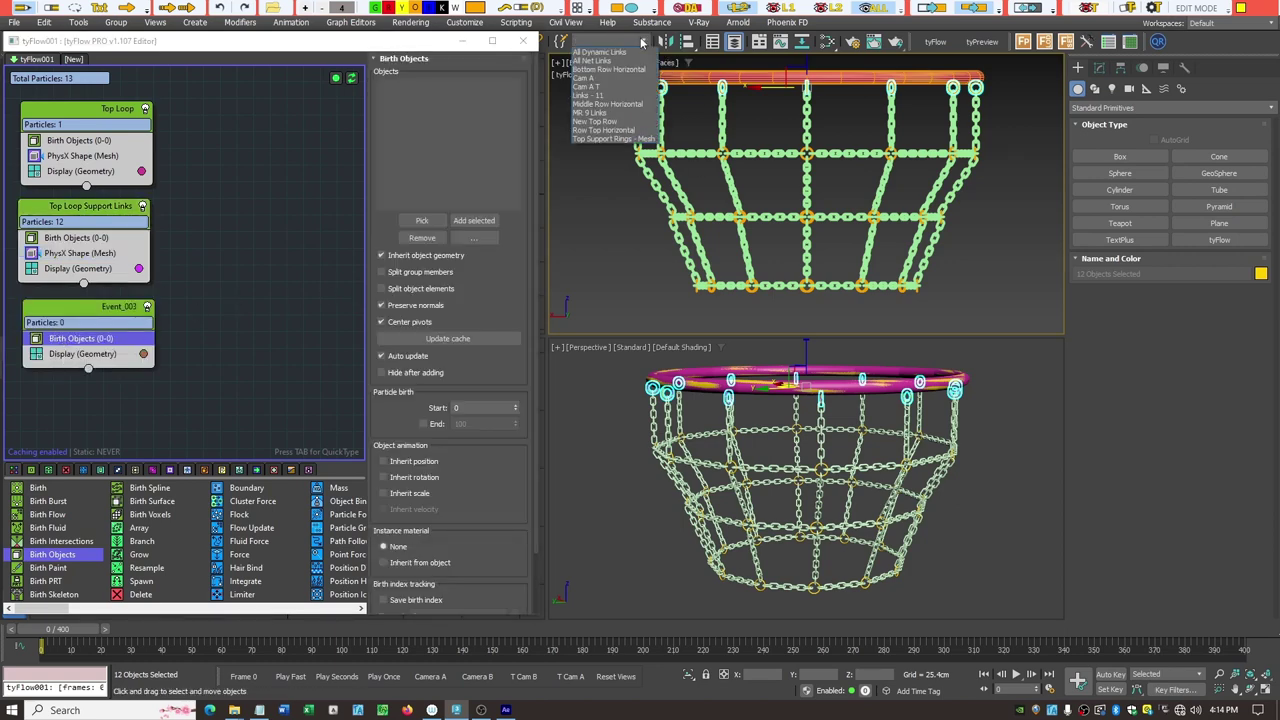
{"action": "left_click", "coordinate": [600, 52]}
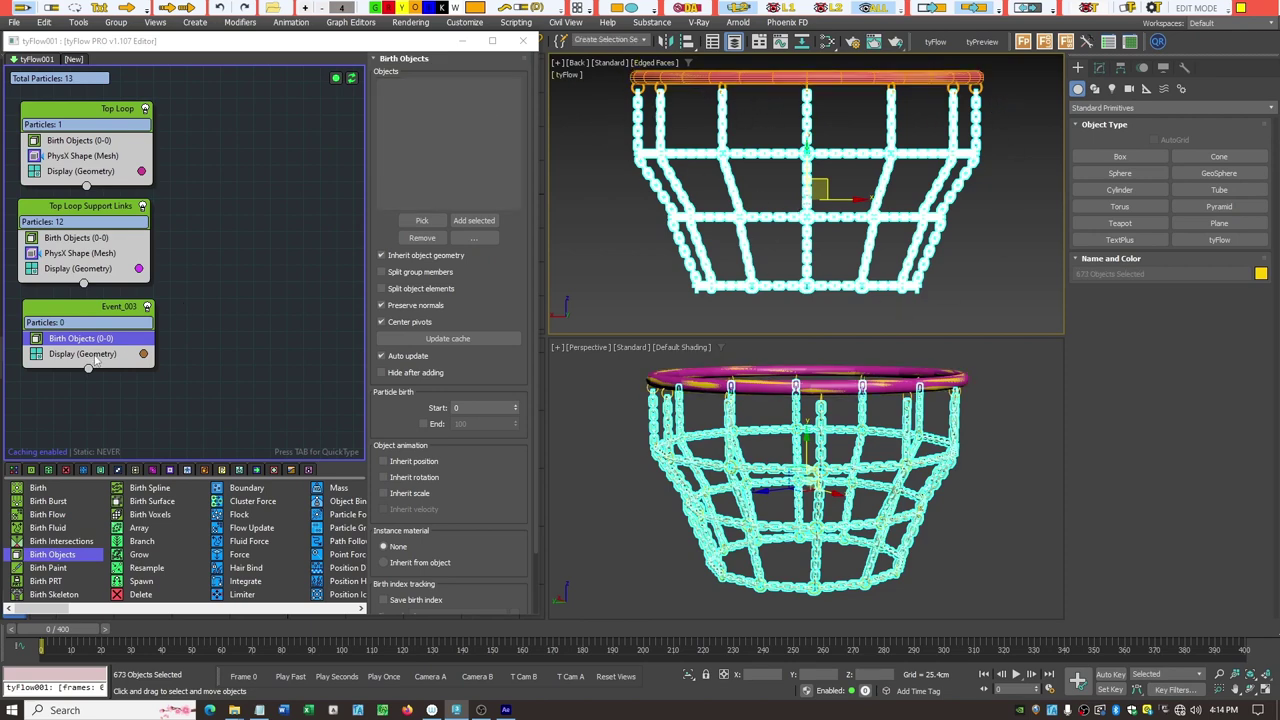
{"action": "left_click", "coordinate": [474, 220]}
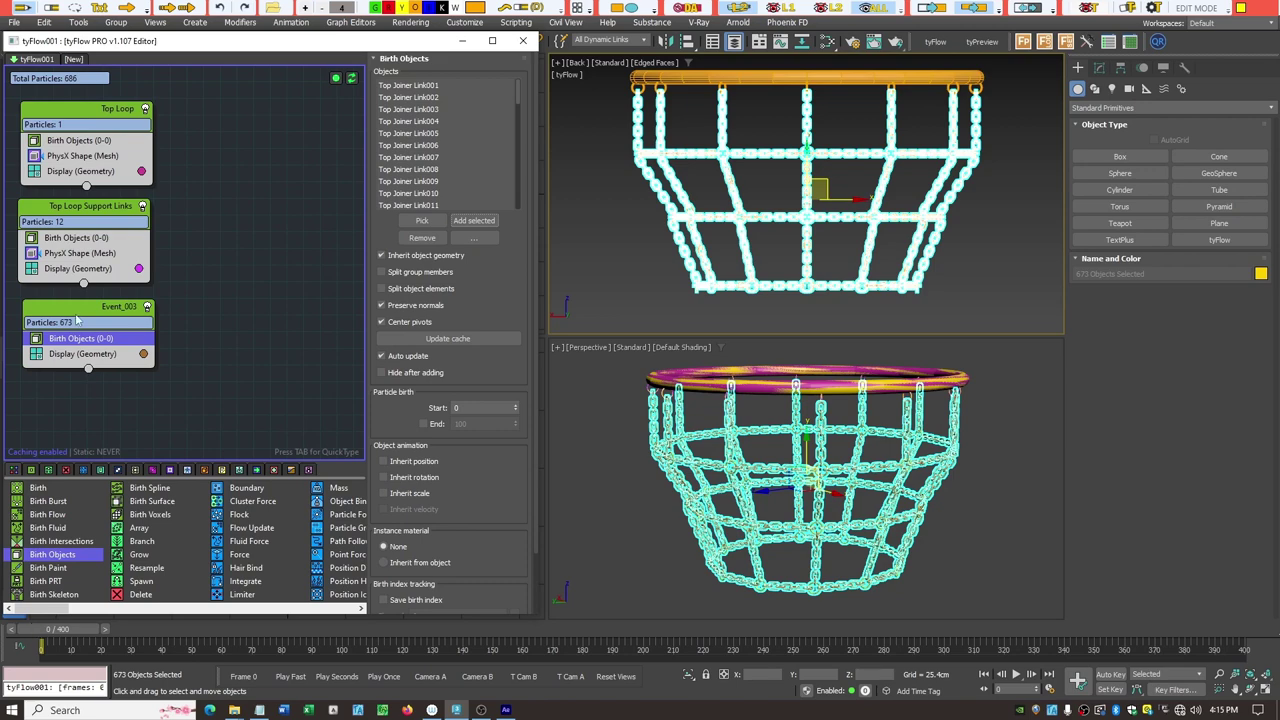
Insert a PhysX Shape operator into Event_003 via Tab search 'physi', keeping the convex hull.
{"action": "key", "text": "Tab"}
{"action": "type", "text": "p"}
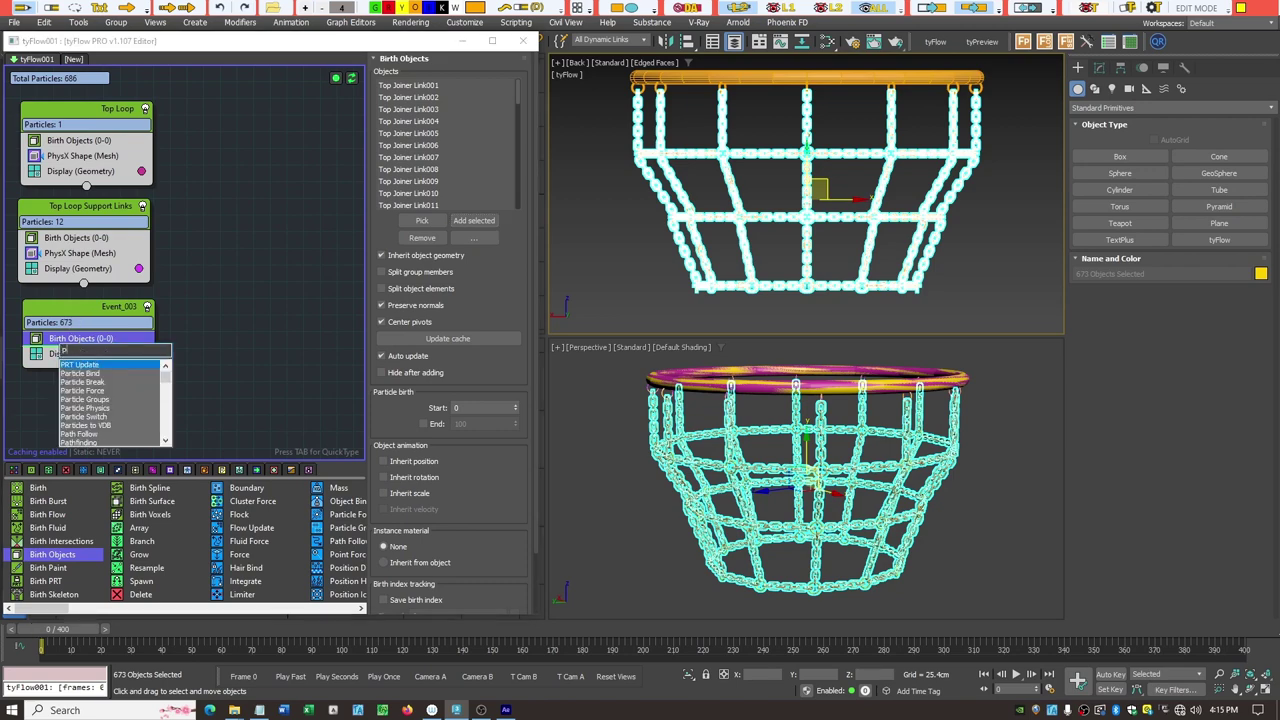
{"action": "type", "text": "hysi"}
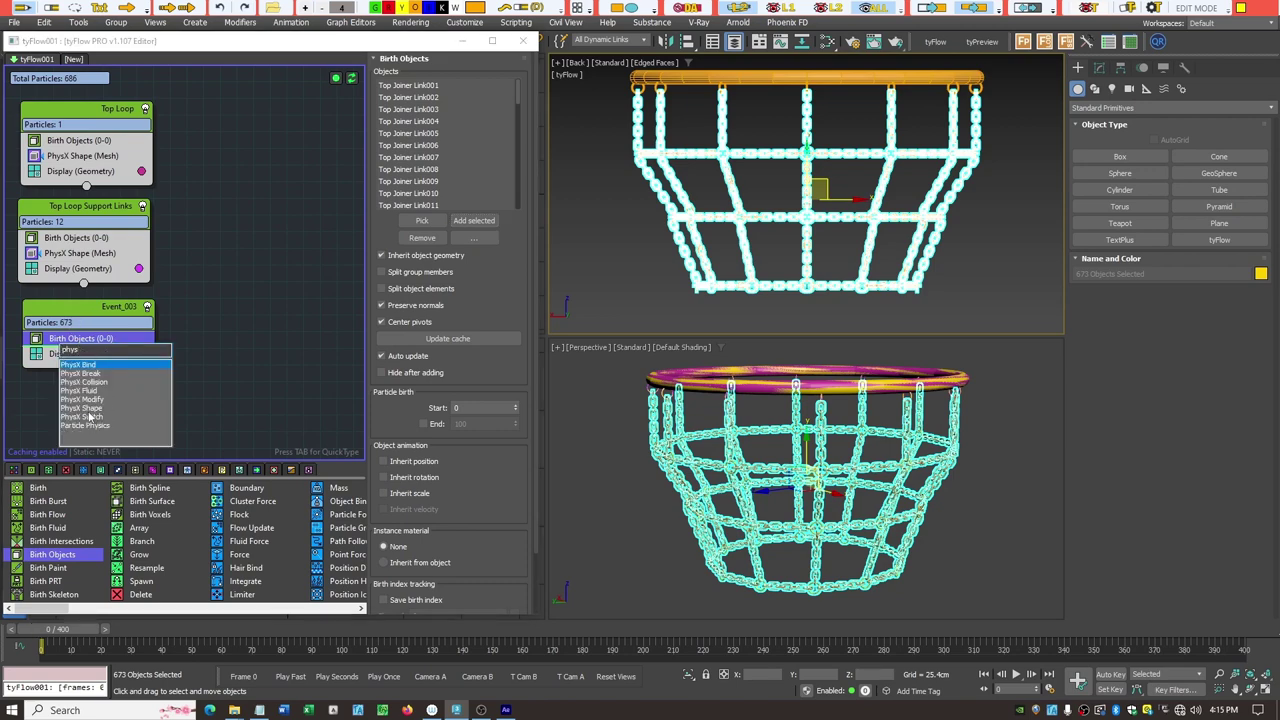
{"action": "left_click", "coordinate": [92, 407]}
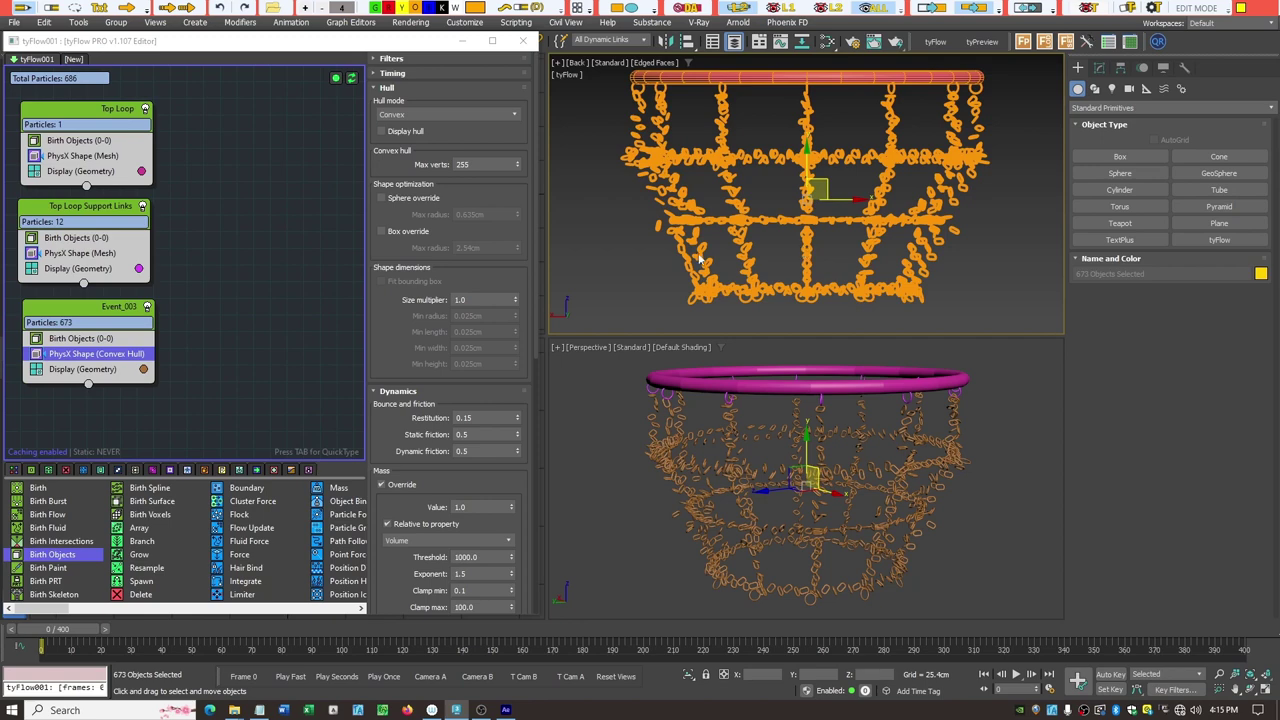
Set PhysX Shape hull mode to Compound, with Compound hull From elements (convex hulls).
{"action": "left_click", "coordinate": [515, 115]}
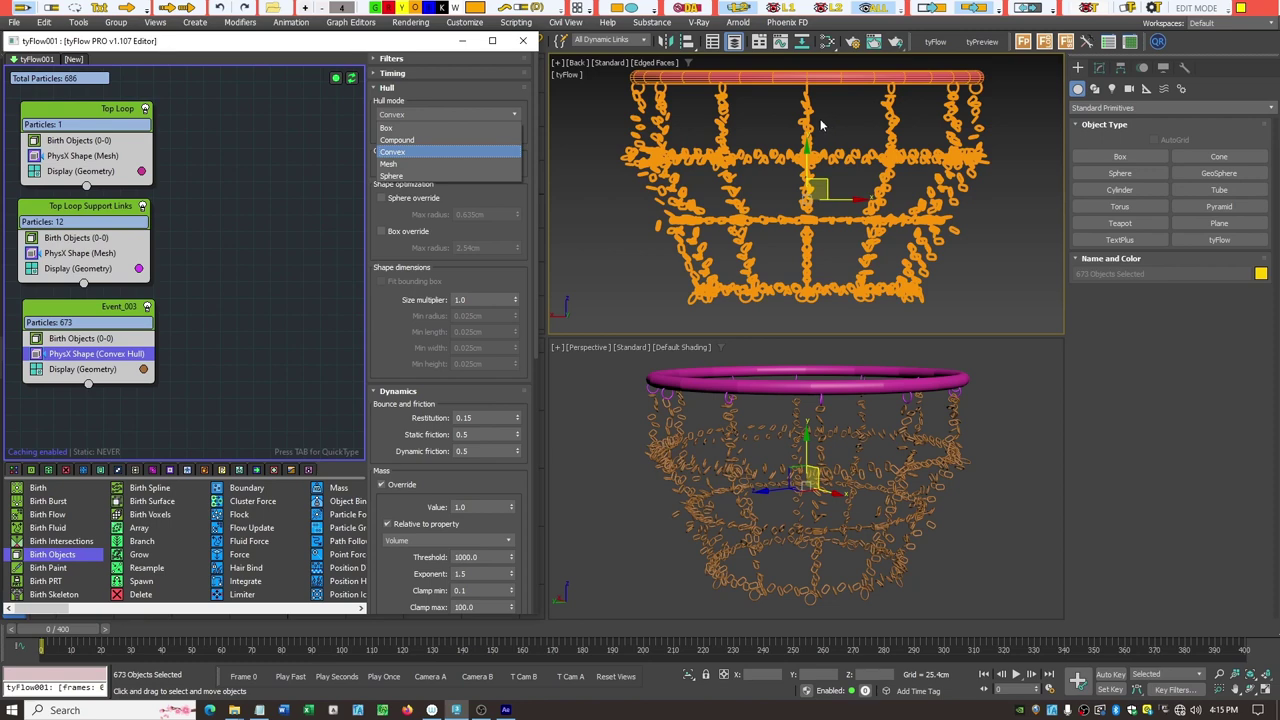
{"action": "left_click", "coordinate": [433, 141]}
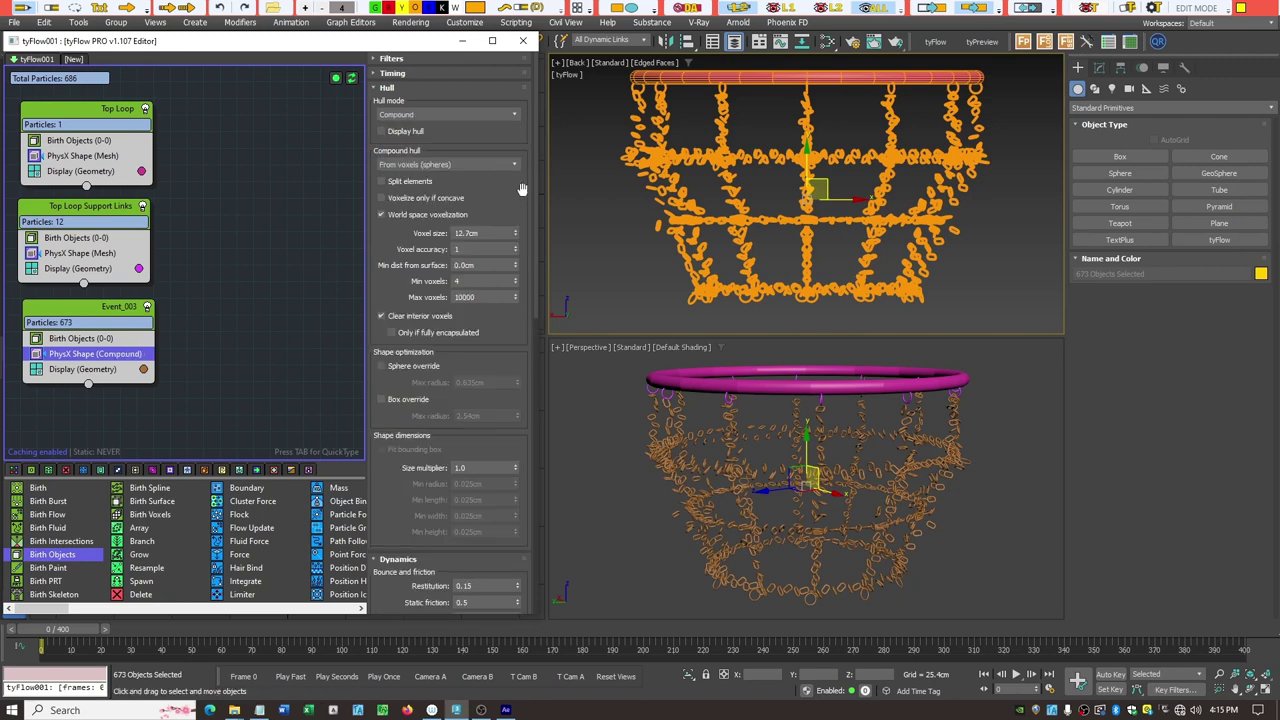
{"action": "left_click", "coordinate": [470, 164]}
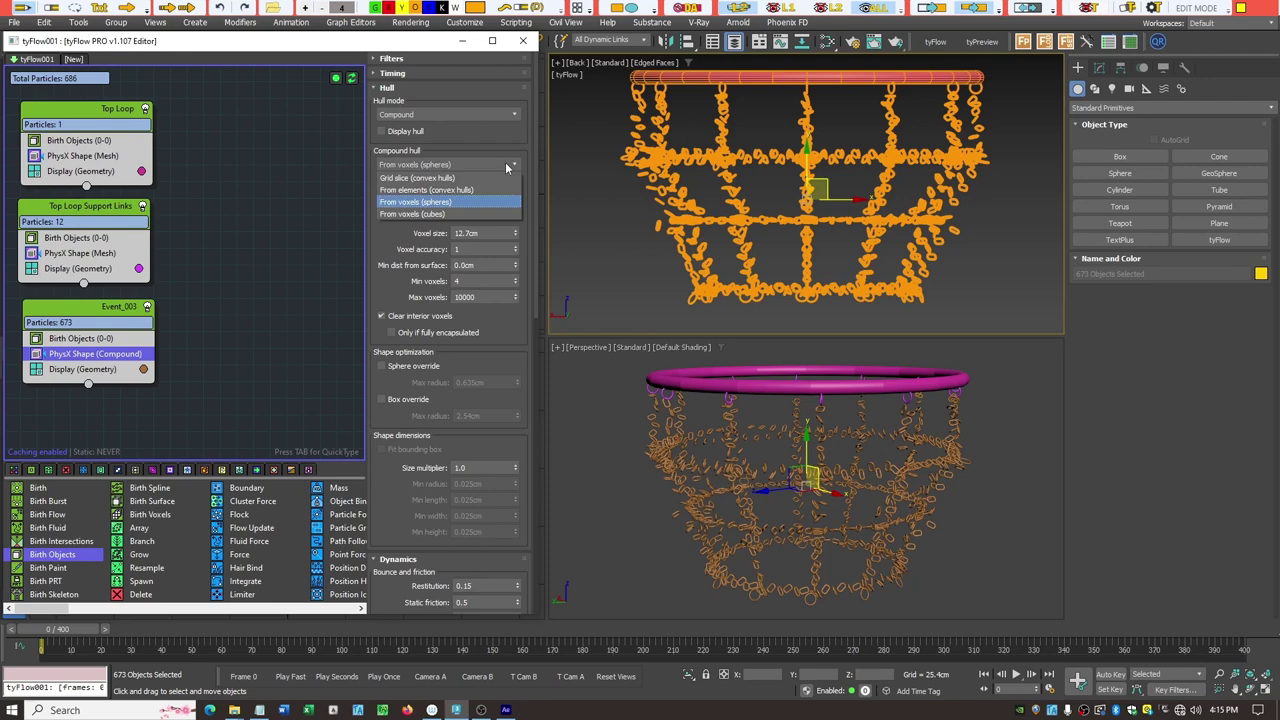
{"action": "left_click", "coordinate": [455, 193]}
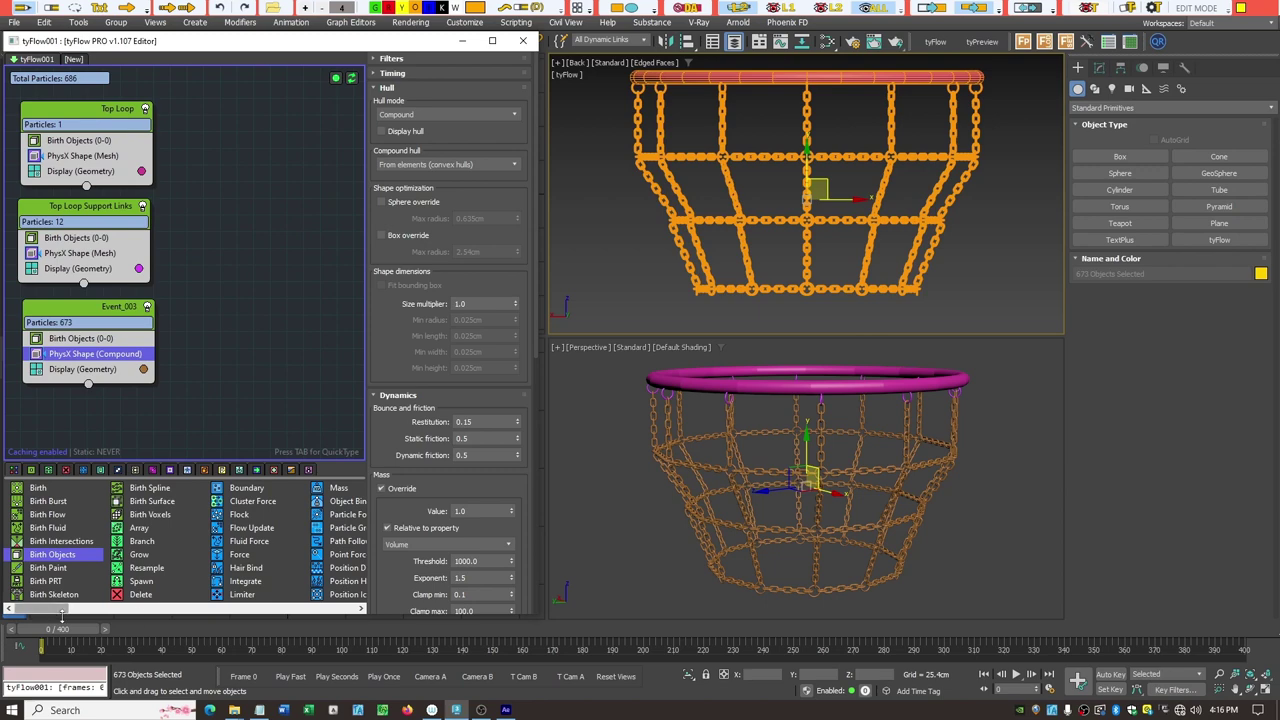
Scrub the net simulation forward, minimise the flow editor, and select tyFlow001 to view its settings.
{"action": "mouse_move", "coordinate": [76, 632]}
{"action": "left_mouse_down"}
{"action": "mouse_move", "coordinate": [105, 632]}
{"action": "mouse_move", "coordinate": [64, 630]}
{"action": "mouse_move", "coordinate": [90, 630]}
{"action": "left_mouse_up"}
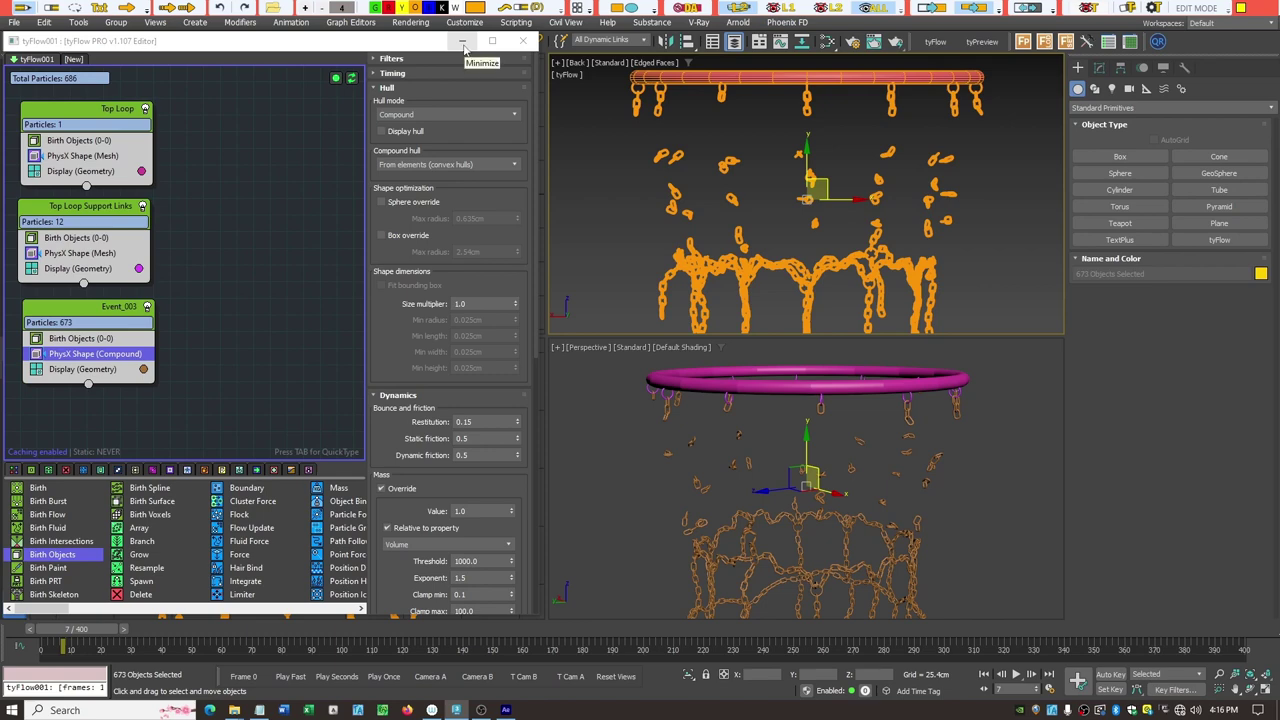
{"action": "left_click", "coordinate": [463, 42]}
{"action": "left_click", "coordinate": [447, 258]}
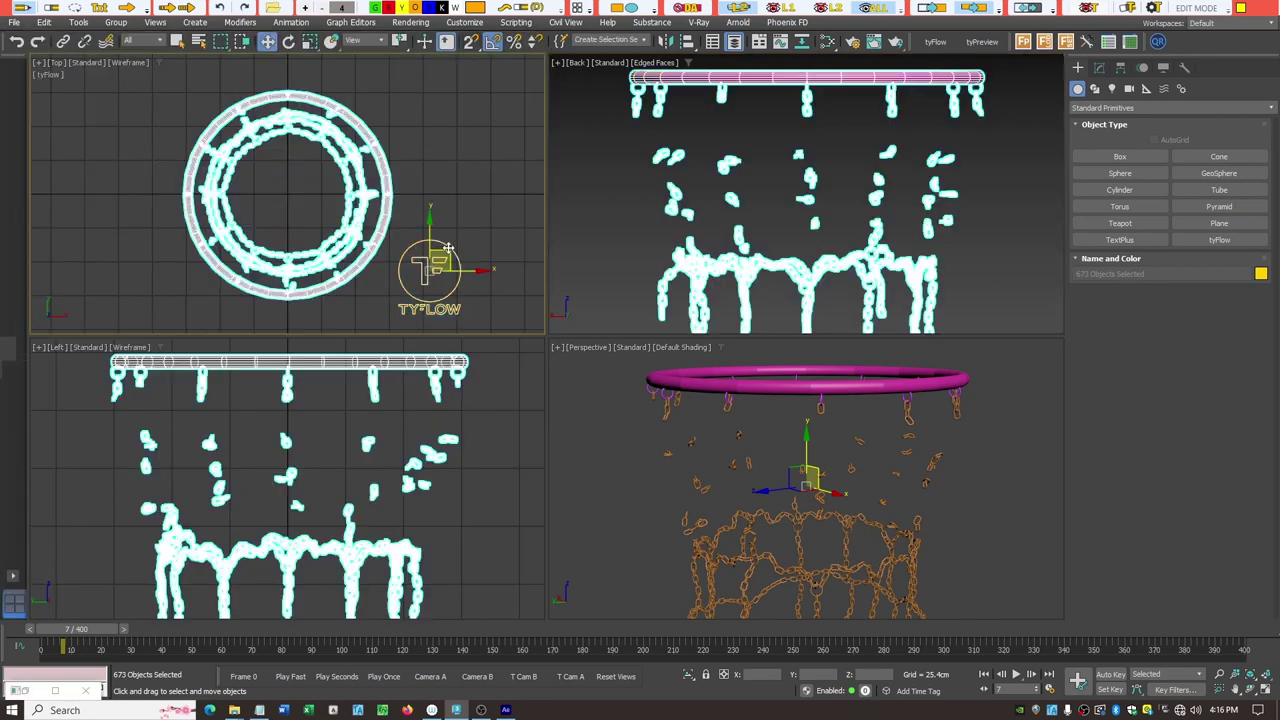
{"action": "left_click", "coordinate": [1100, 68]}
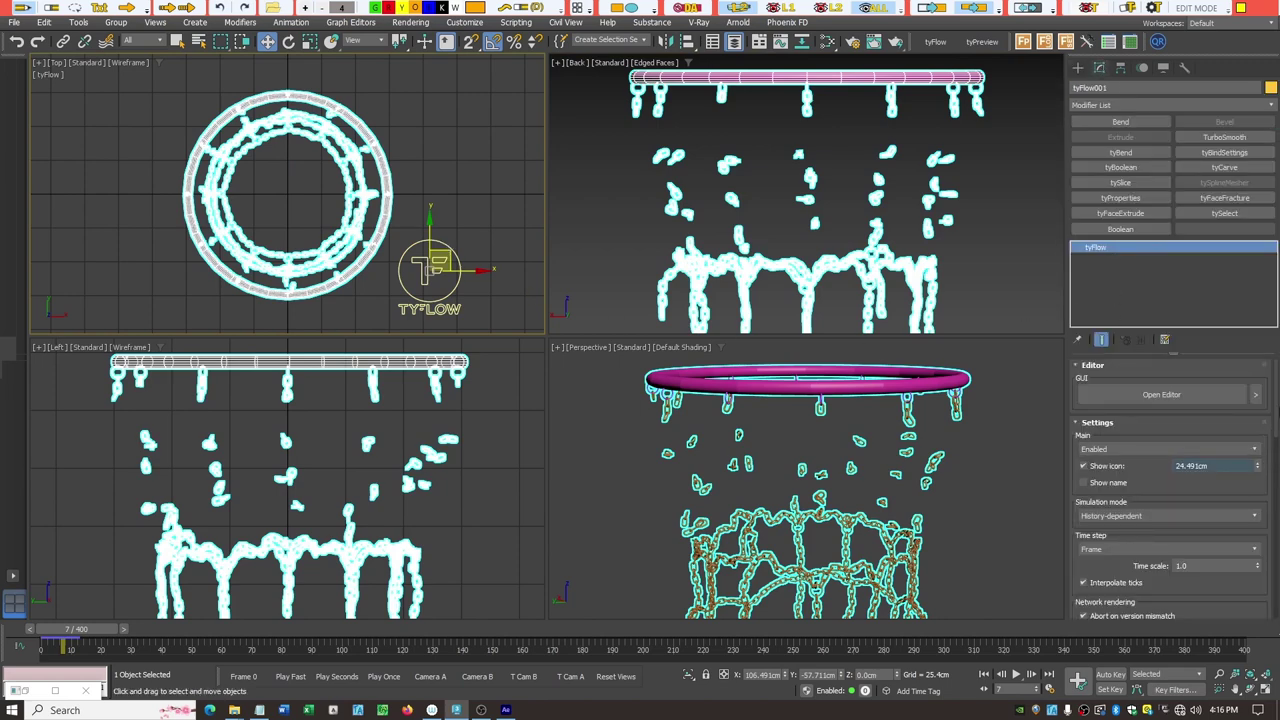
Check the simulation time step options without changing them, then advance the net to frame 105.
{"action": "scroll", "coordinate": [1278, 455], "scroll_direction": "down", "scroll_amount": 3}
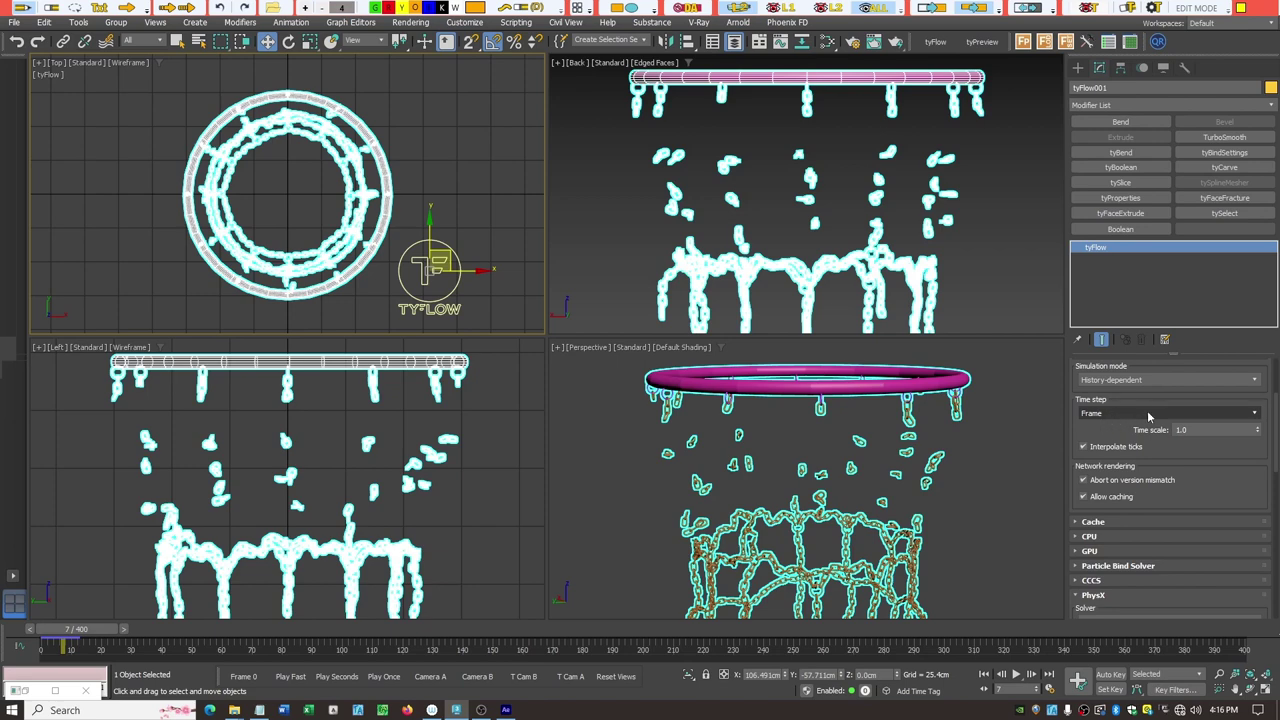
{"action": "left_click", "coordinate": [1236, 418]}
{"action": "key", "text": "Escape"}
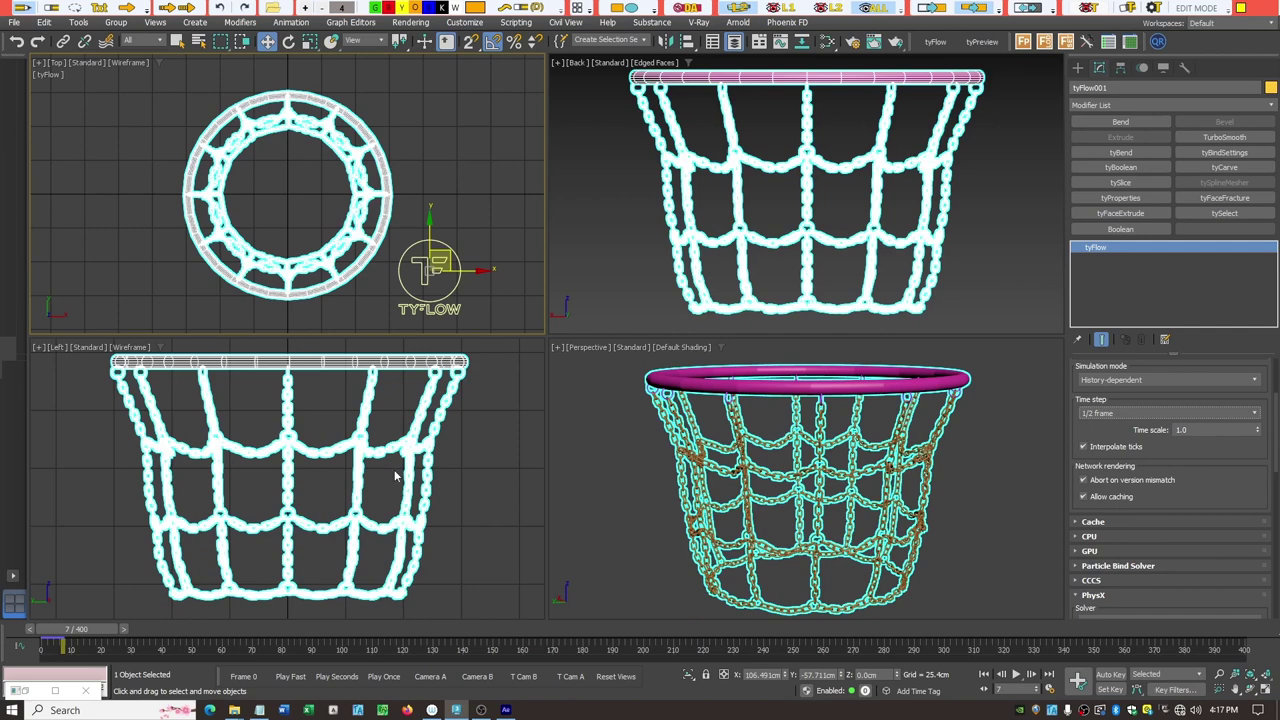
{"action": "left_click_drag", "start_coordinate": [100, 636], "coordinate": [386, 648]}
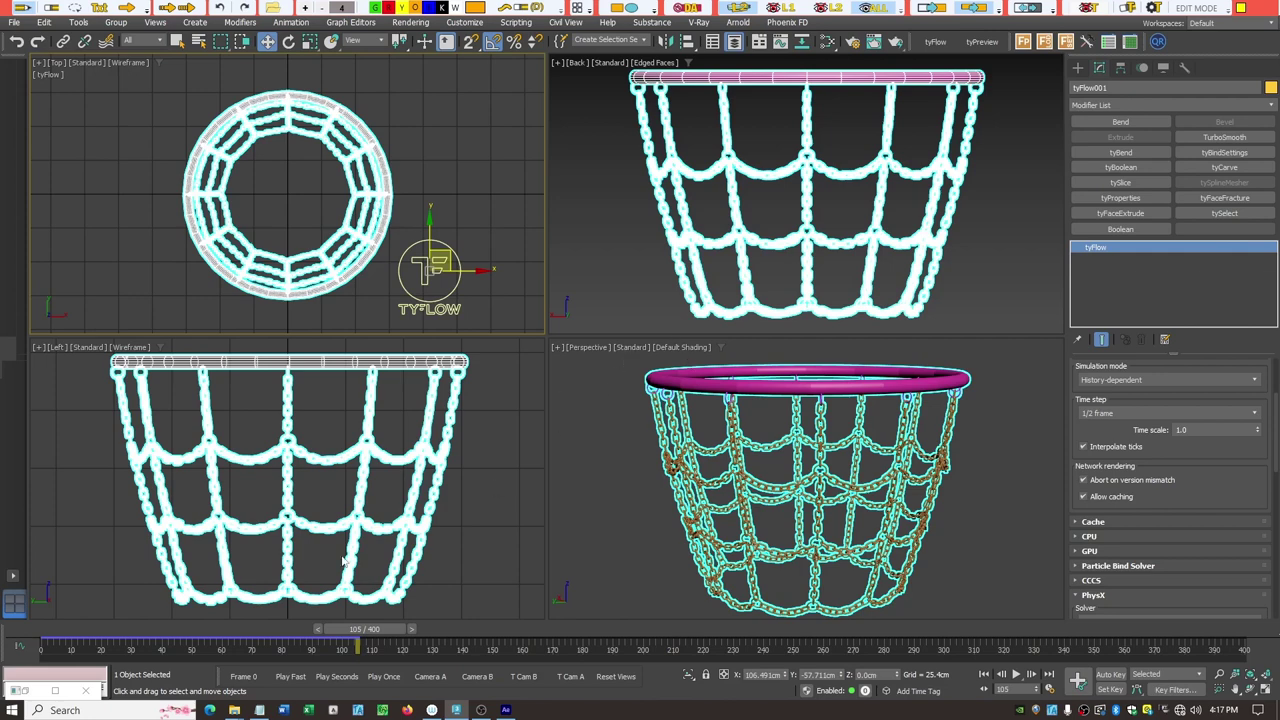
Rename the third event Event_003 to 'Net' and rewind the simulation.
{"action": "left_click", "coordinate": [25, 690]}
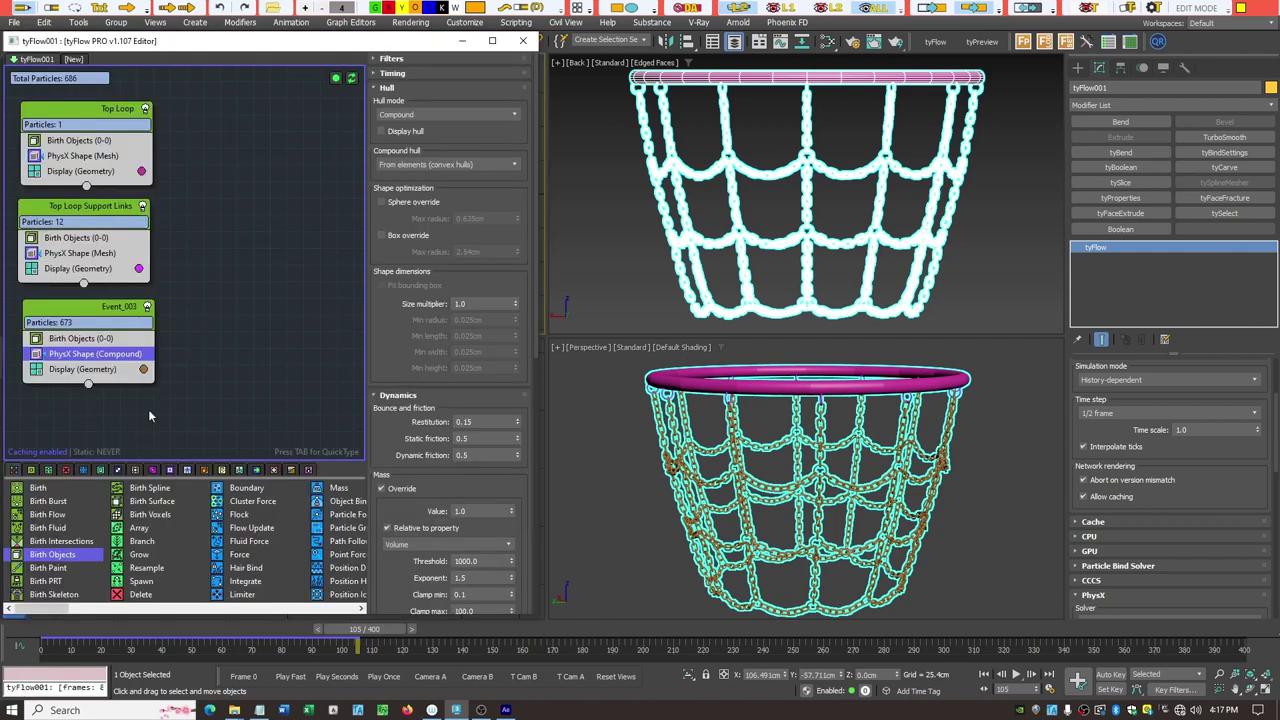
{"action": "left_click_drag", "start_coordinate": [97, 311], "coordinate": [95, 311]}
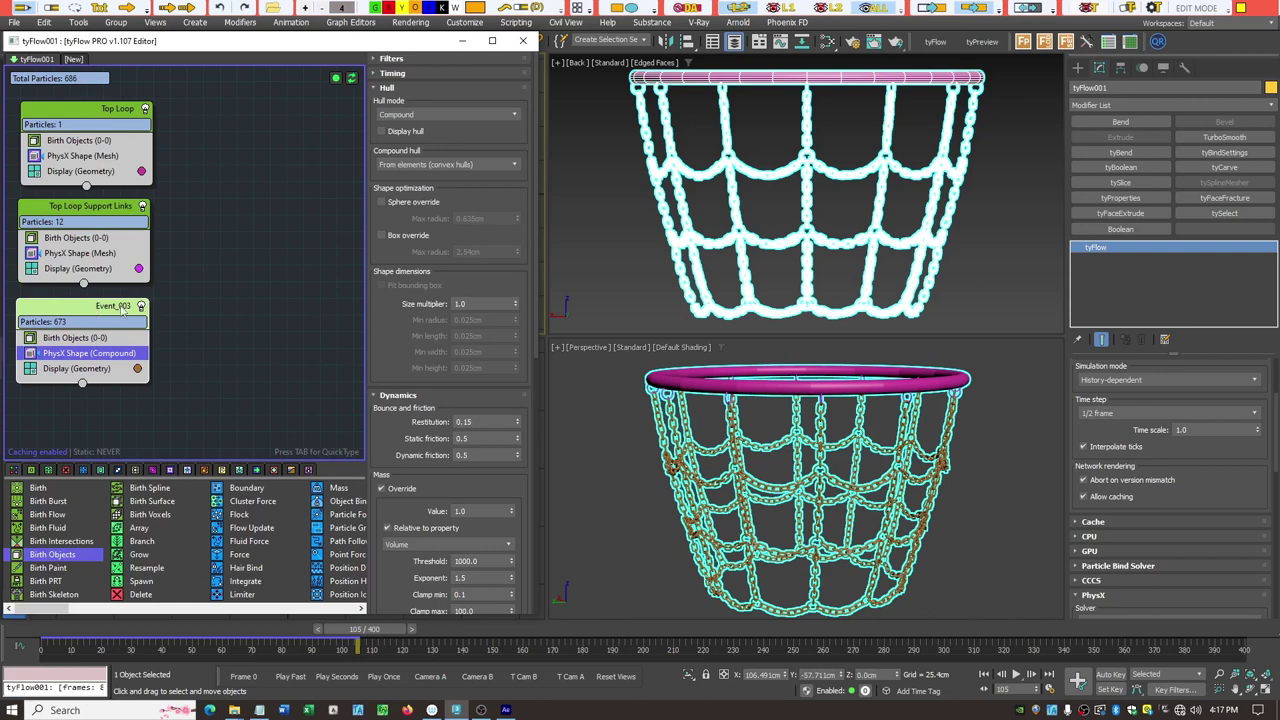
{"action": "right_click", "coordinate": [121, 305]}
{"action": "left_click", "coordinate": [169, 368]}
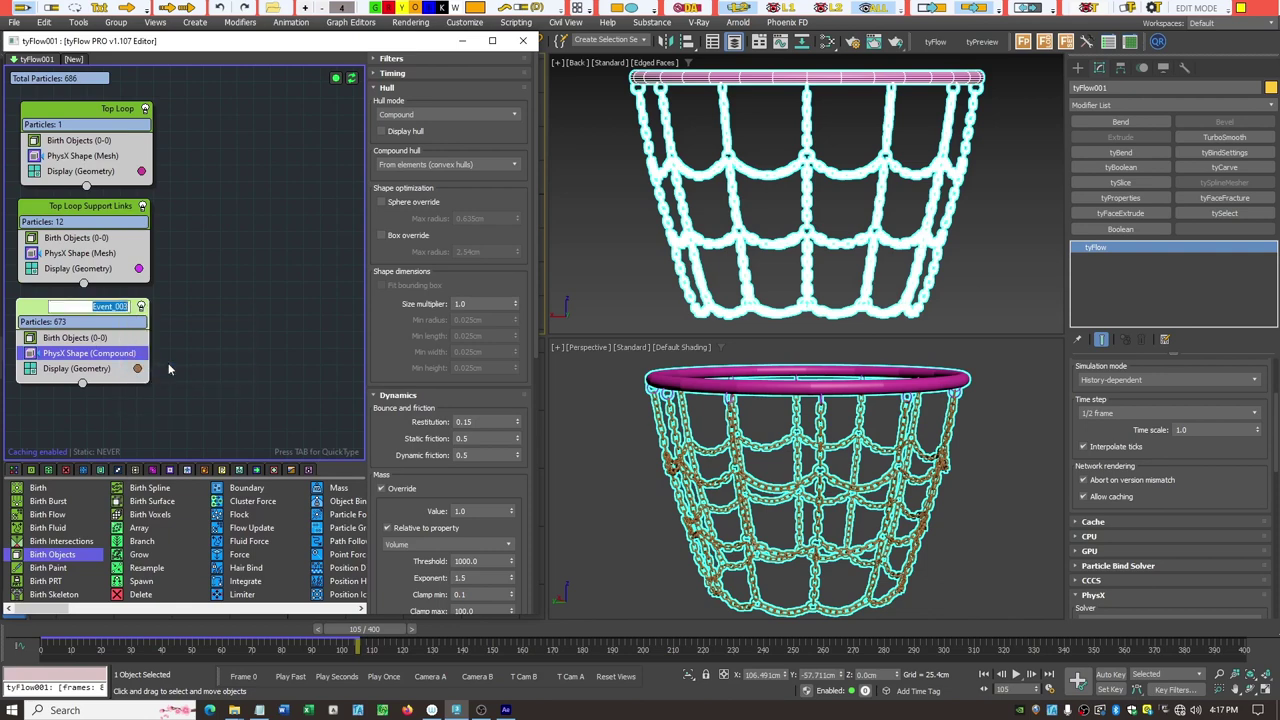
{"action": "type", "text": "Net"}
{"action": "key", "text": "Return"}
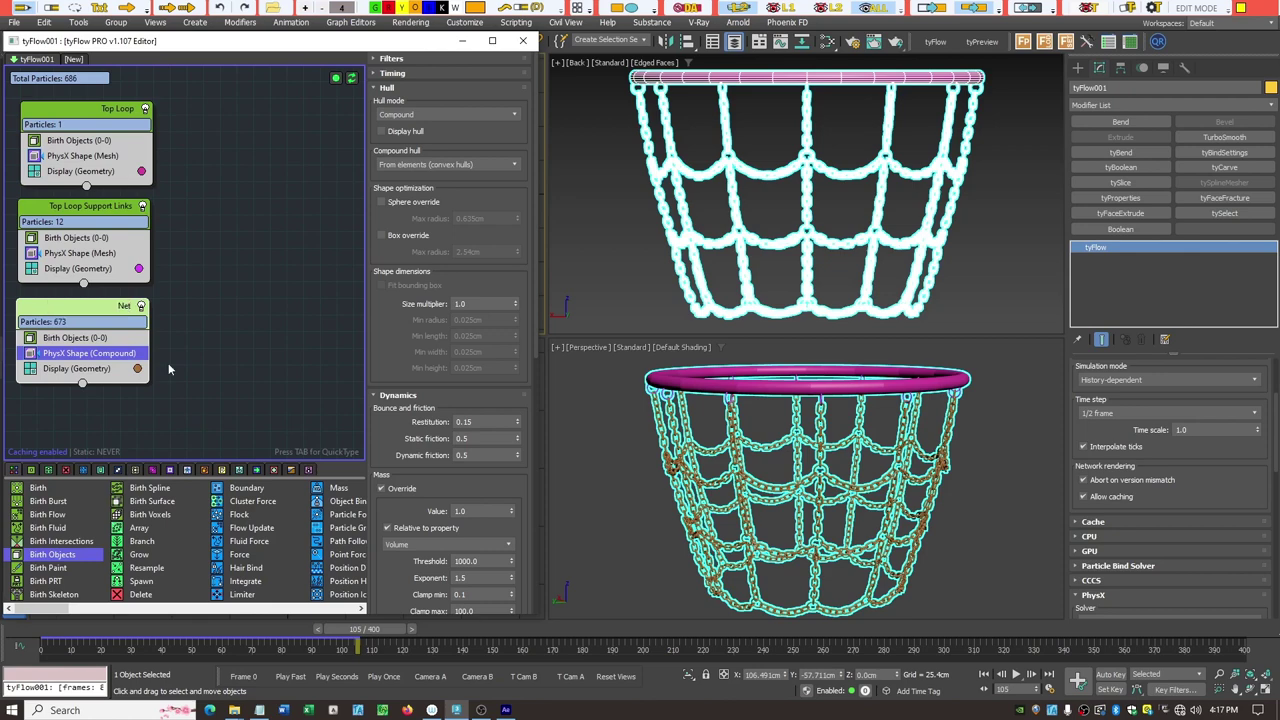
{"action": "left_click_drag", "start_coordinate": [370, 628], "coordinate": [40, 628]}
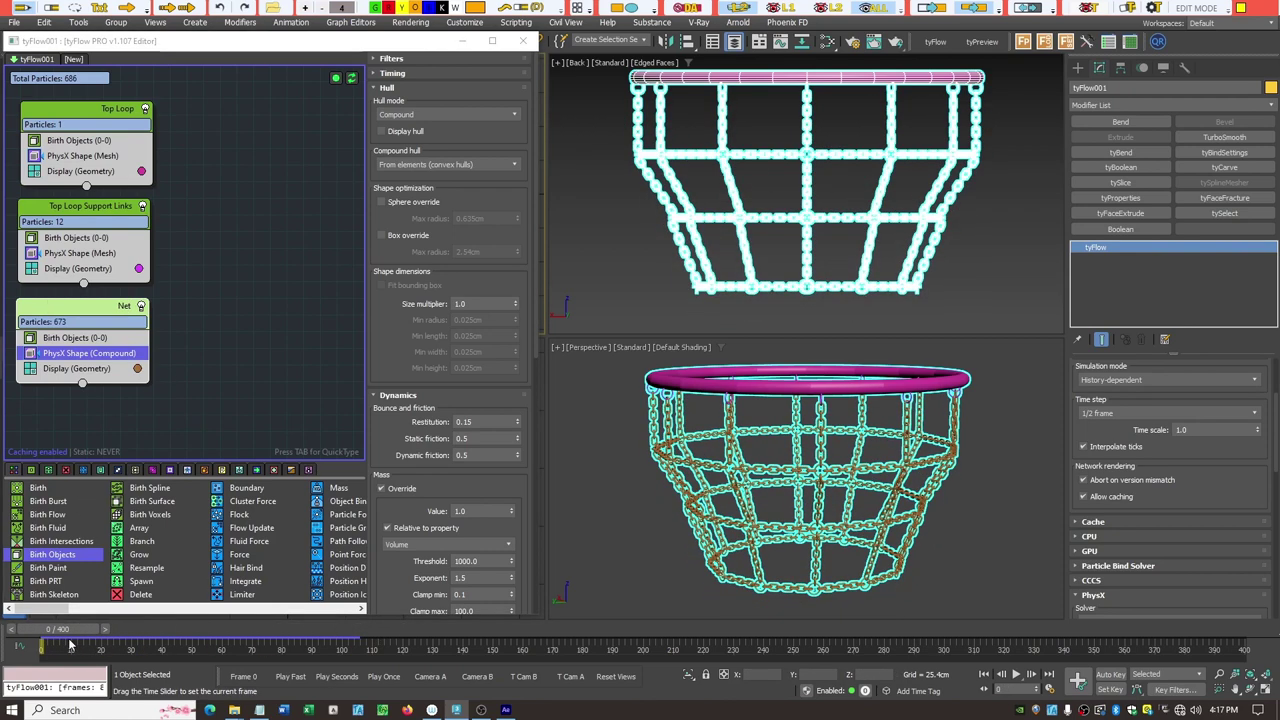
Add a Slow operator below PhysX Shape with 1.0% velocity on X, Y and Z, then scrub to test.
{"action": "left_click", "coordinate": [95, 358]}
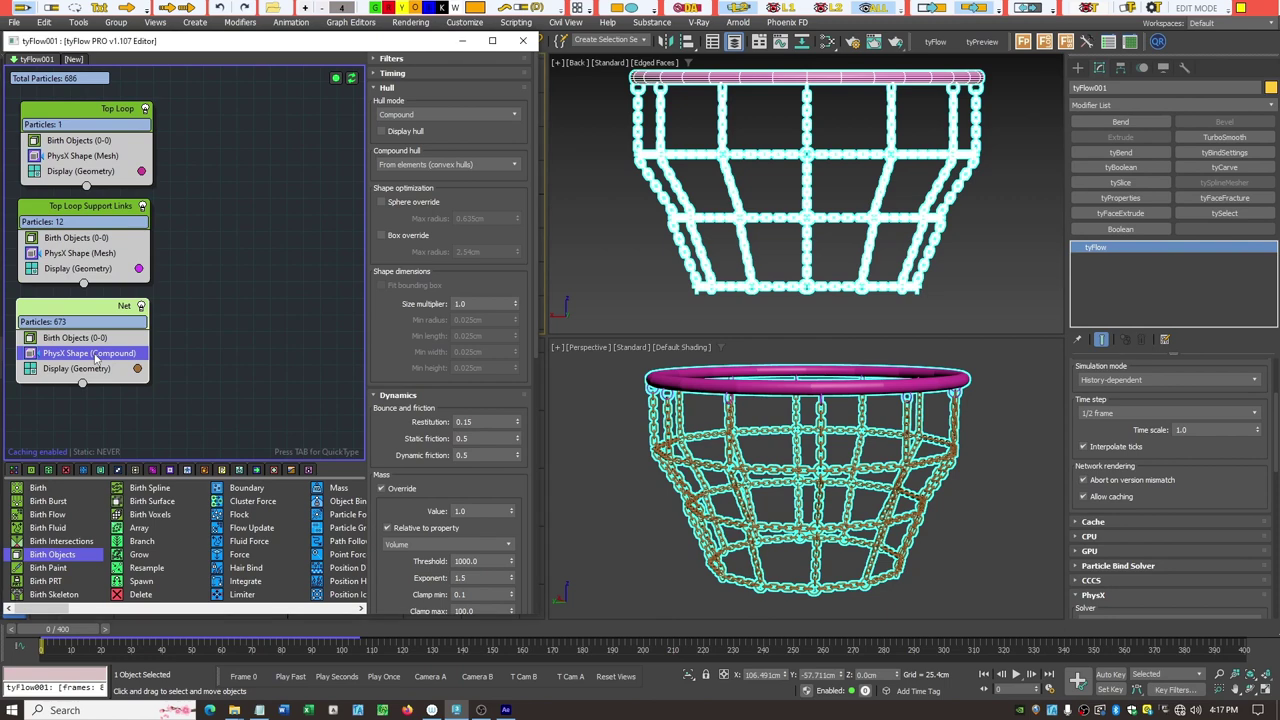
{"action": "key", "text": "Tab"}
{"action": "type", "text": "slo"}
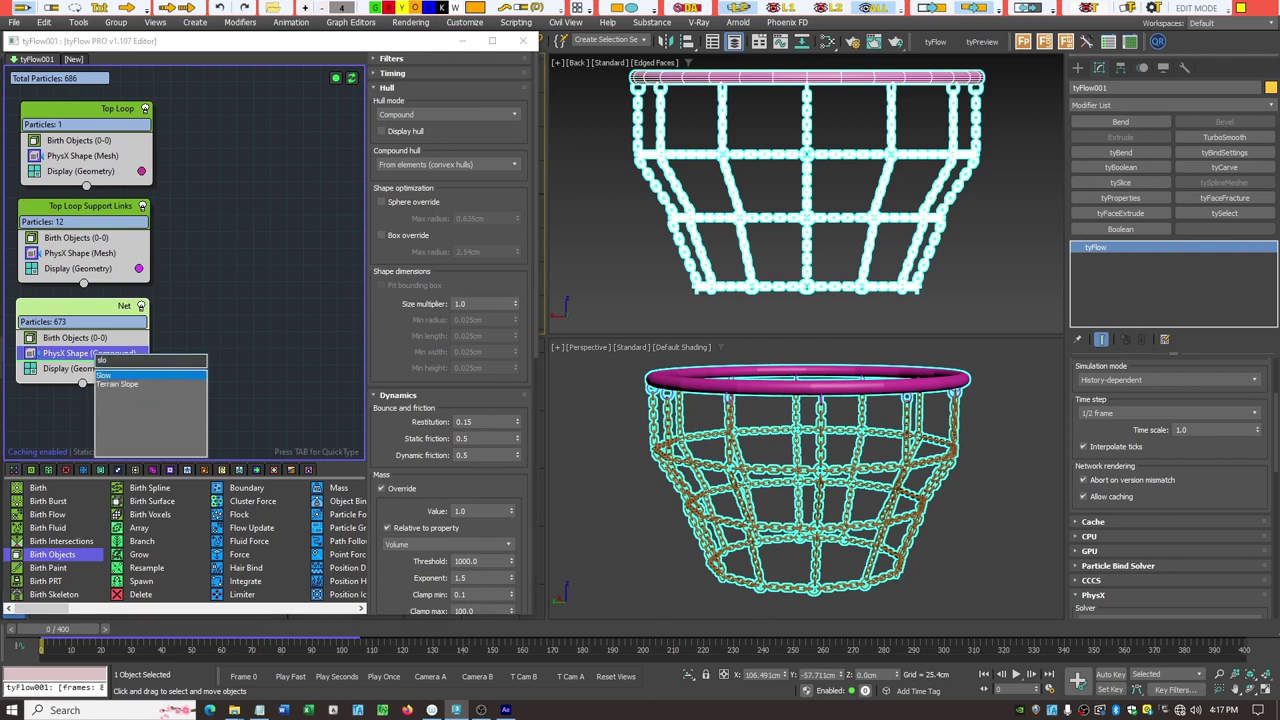
{"action": "left_click", "coordinate": [121, 376]}
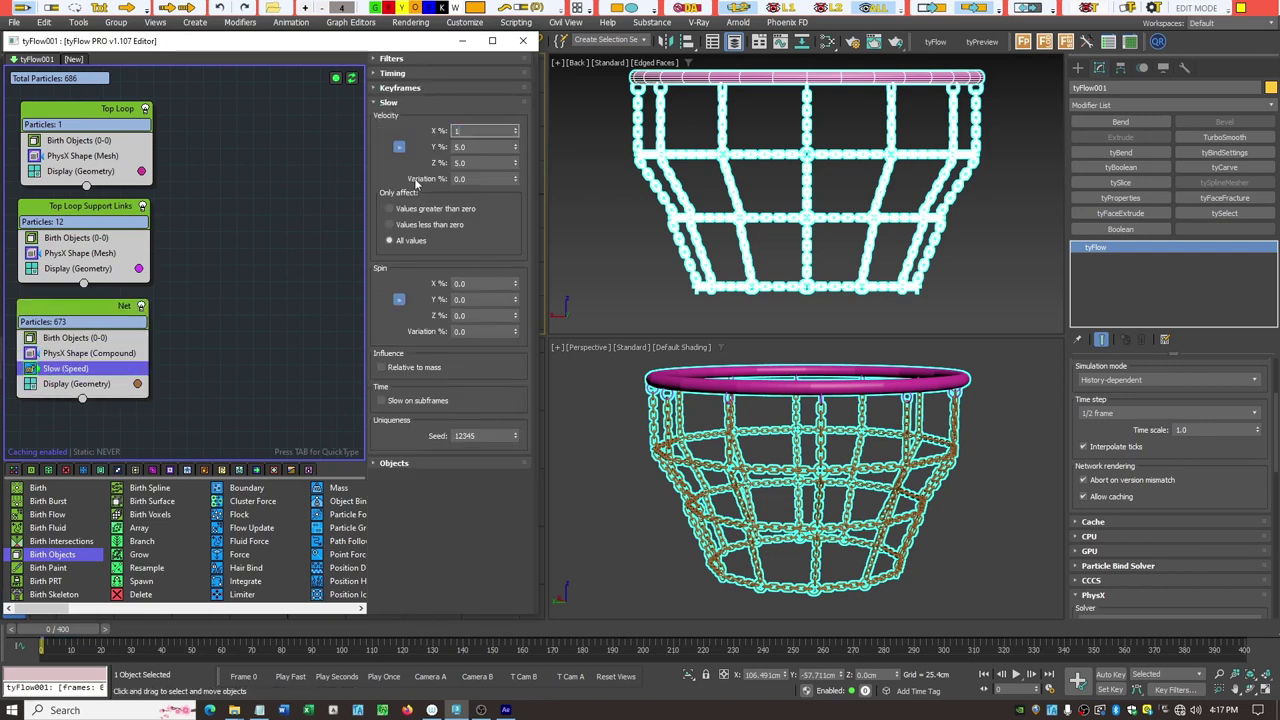
{"action": "type", "text": "1"}
{"action": "key", "text": "Return"}
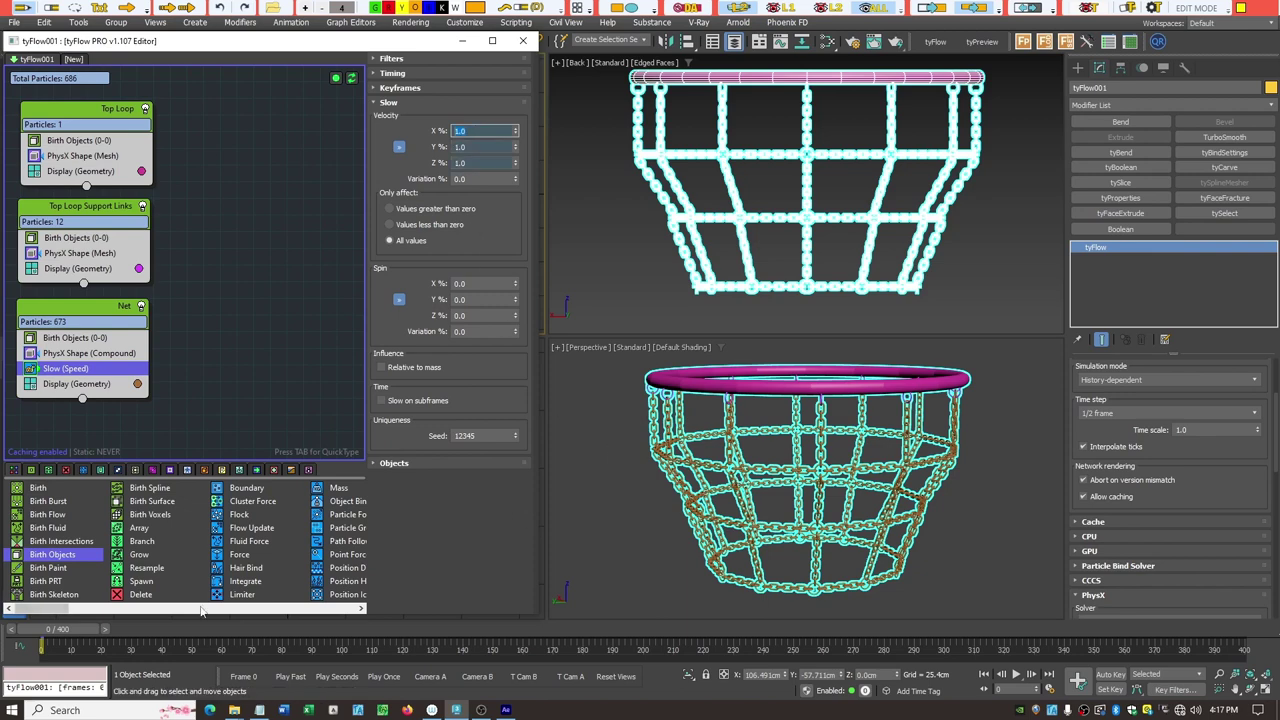
{"action": "left_click_drag", "start_coordinate": [66, 632], "coordinate": [273, 651]}
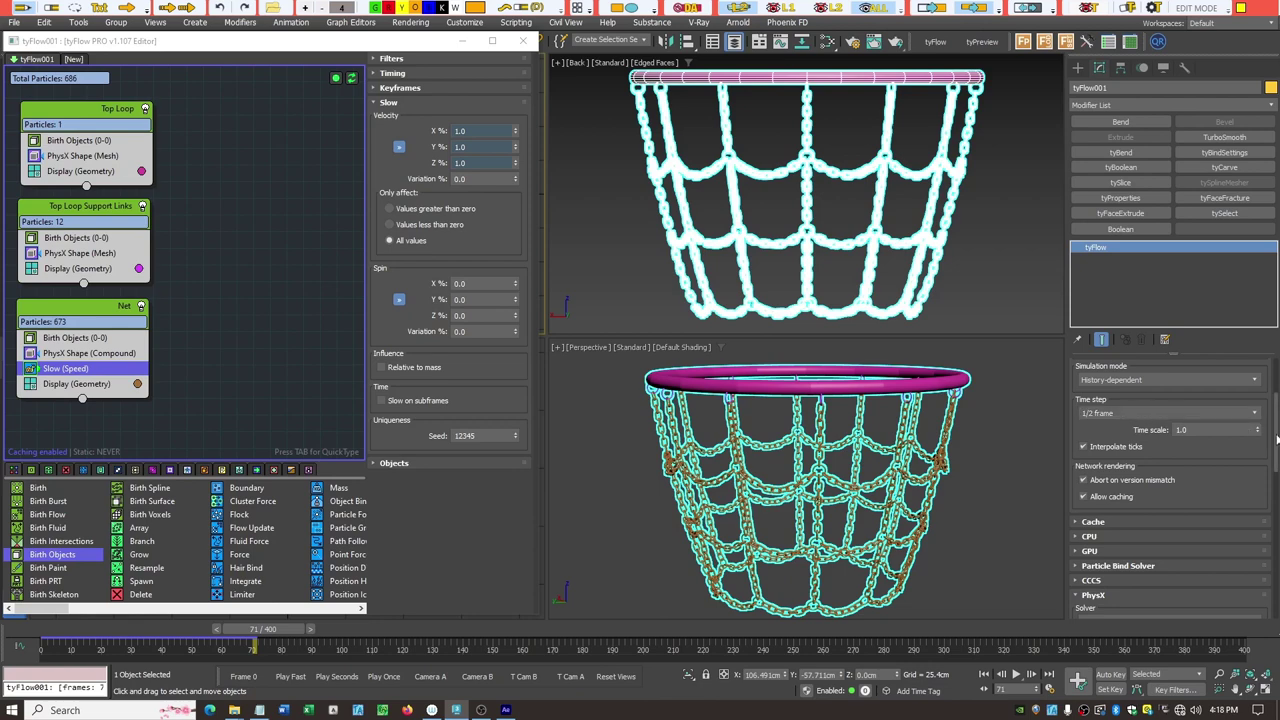
Set the PhysX Simulation Substeps to 12, then scrub the net simulation back to frame 0.
{"action": "left_click_drag", "start_coordinate": [1276, 424], "coordinate": [1276, 552]}
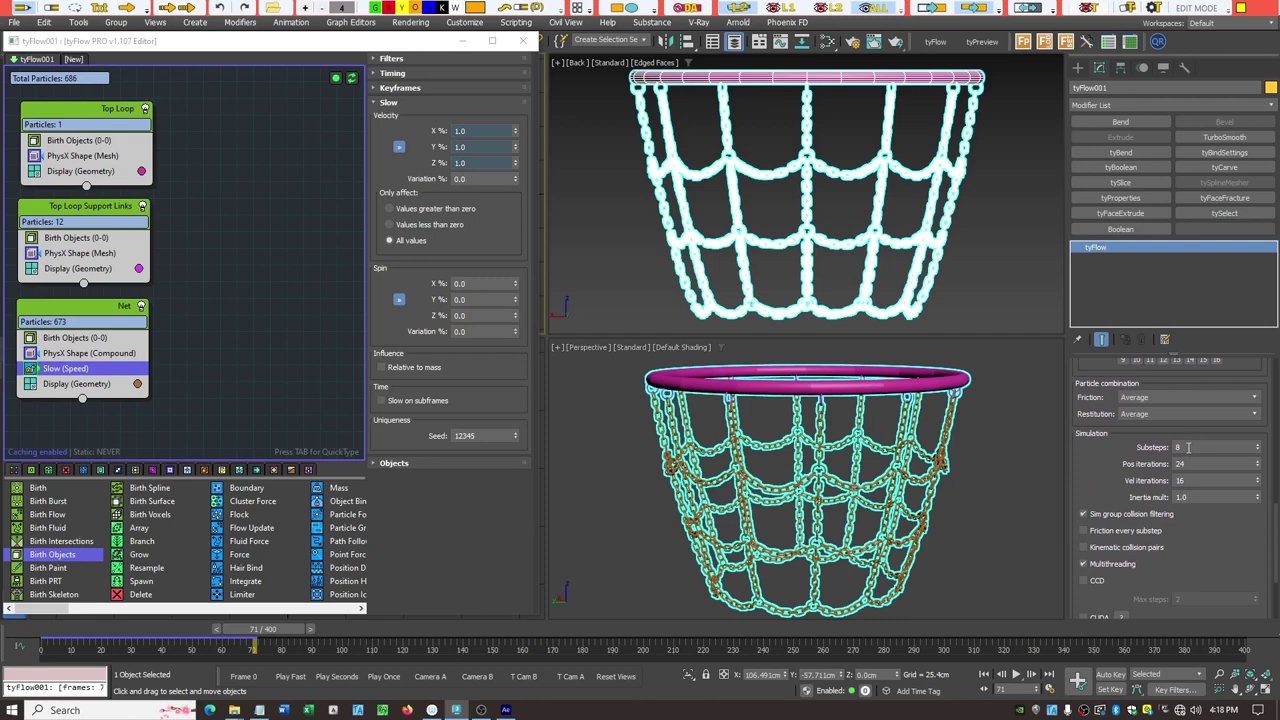
{"action": "double_click", "coordinate": [1190, 448]}
{"action": "type", "text": "3"}
{"action": "key", "text": "Return"}
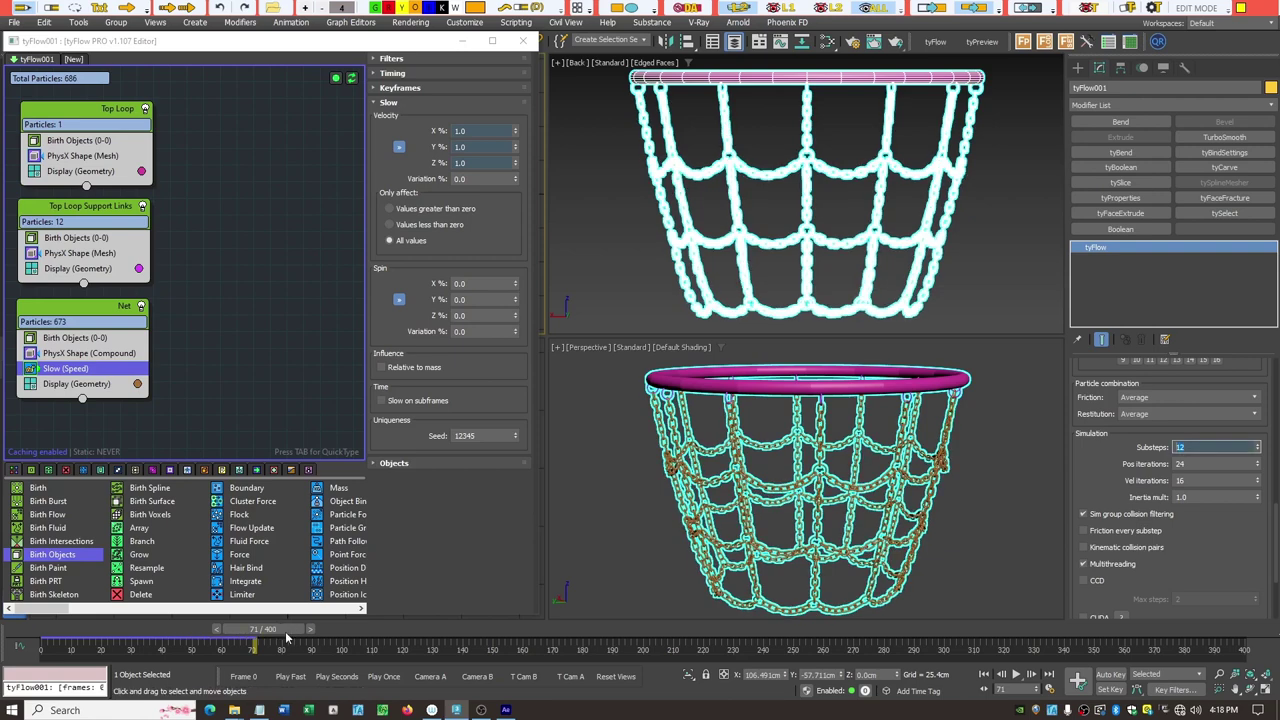
{"action": "left_click_drag", "start_coordinate": [285, 637], "coordinate": [225, 629]}
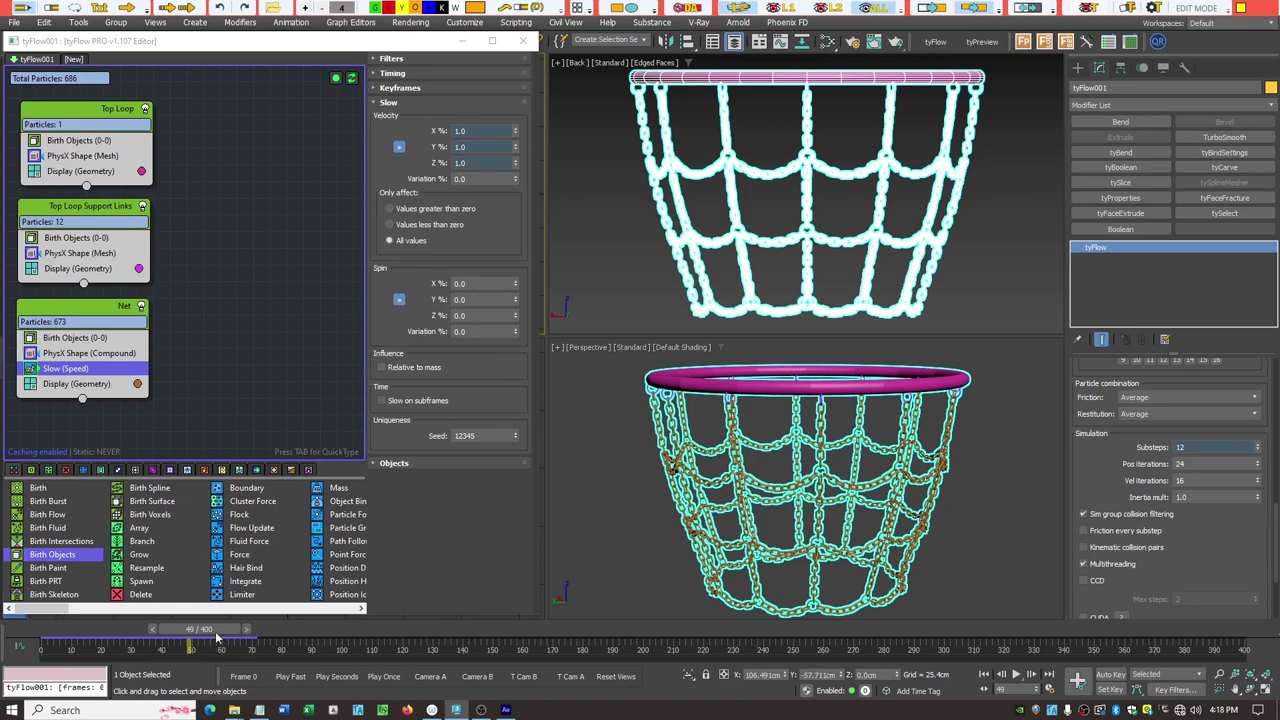
{"action": "left_click_drag", "start_coordinate": [214, 634], "coordinate": [65, 634]}
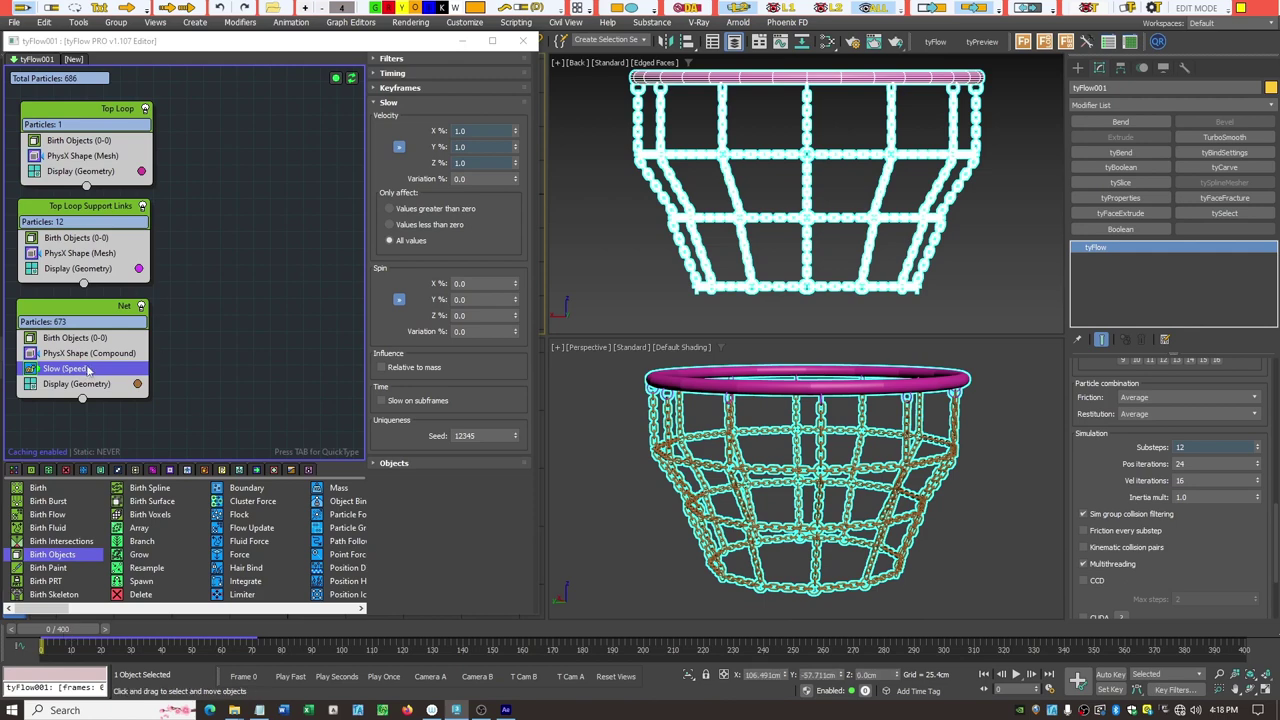
Change the Slow operator velocity to 5.0% on all axes and scrub forward to watch the net sag.
{"action": "double_click", "coordinate": [470, 131]}
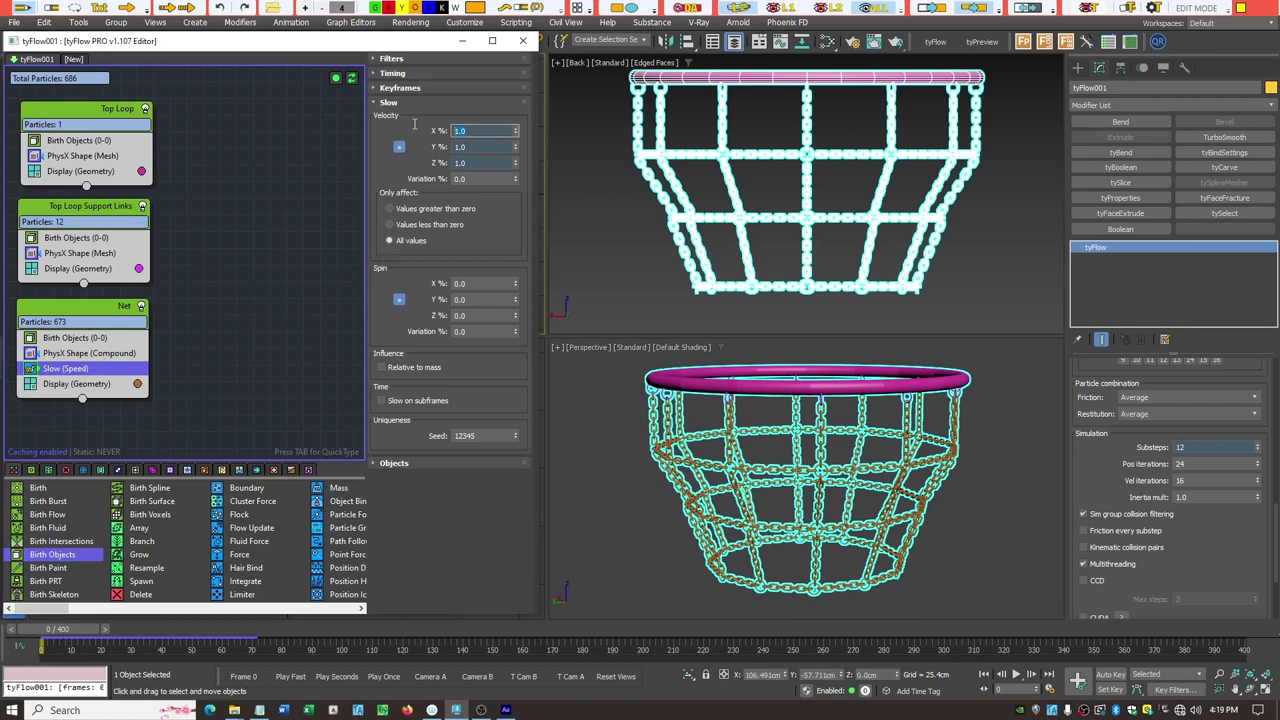
{"action": "key", "text": "Return"}
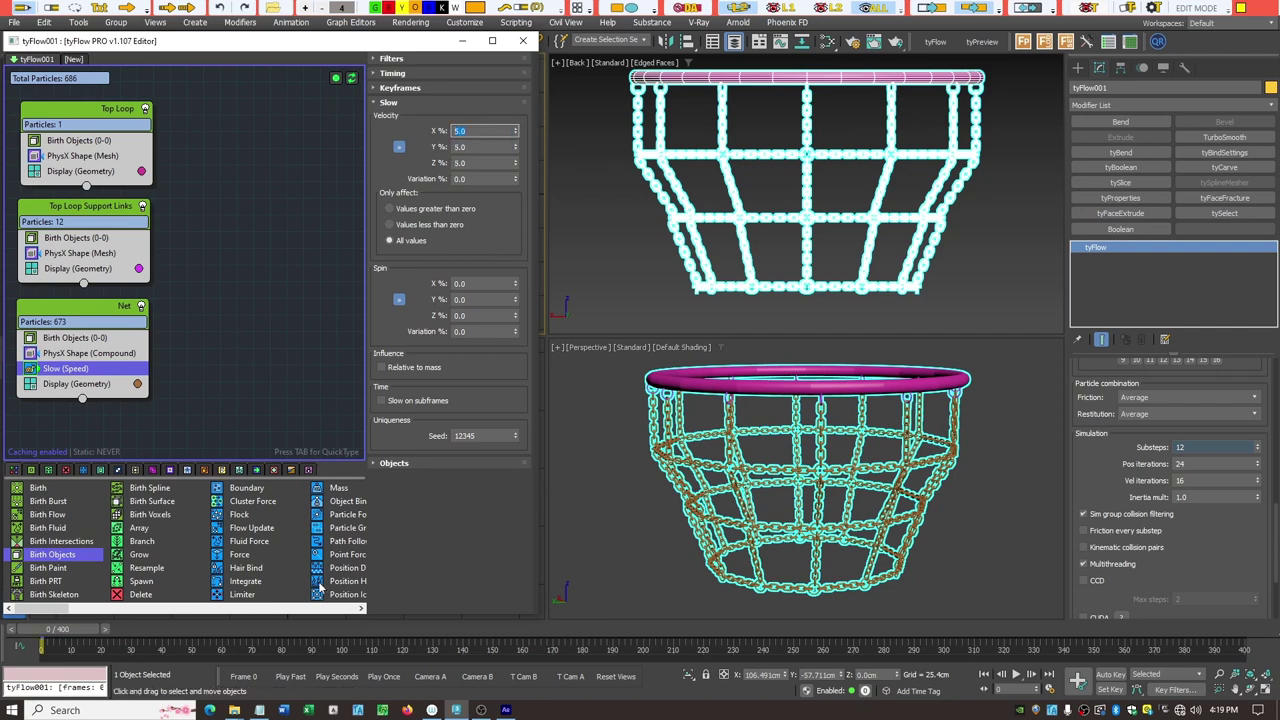
{"action": "left_click_drag", "start_coordinate": [88, 629], "coordinate": [294, 646]}
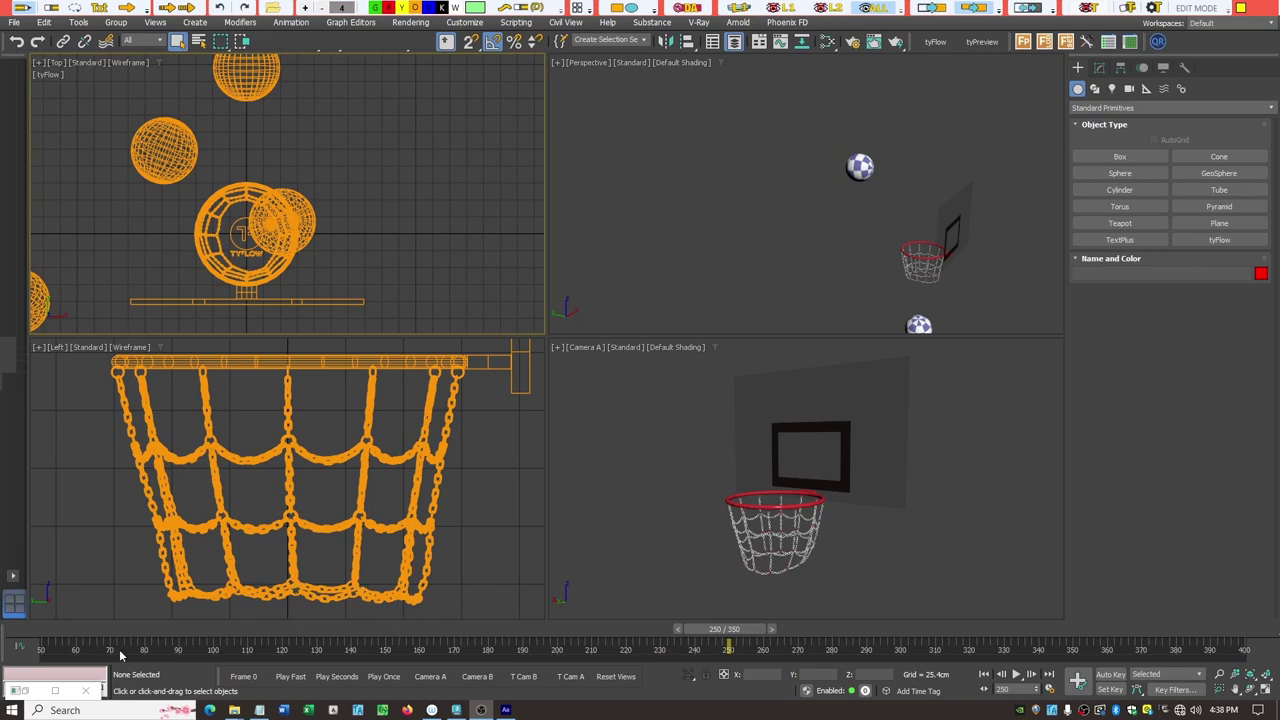
Restore the tyFlow editor showing the 695-particle flow with Net, Guided Ramp, Back Board and four Ball events.
{"action": "left_click", "coordinate": [27, 690]}
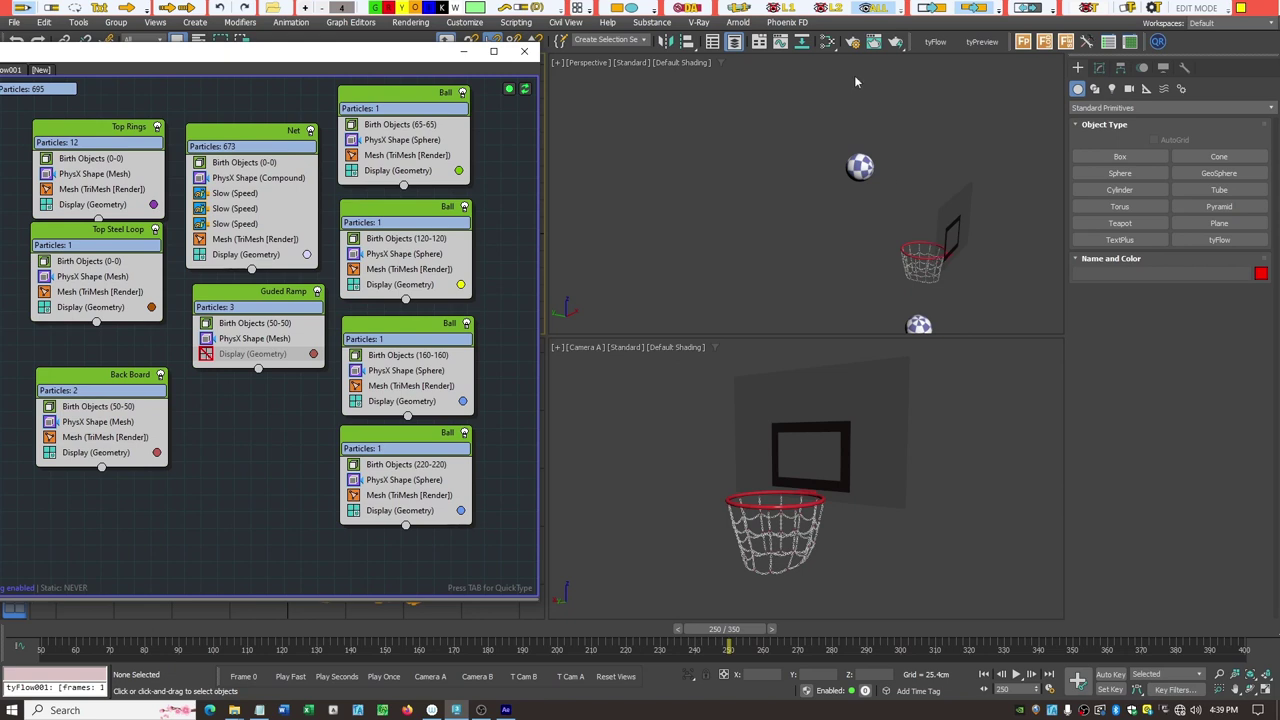
Annotate the ramp setup with the screen pen, zoom out the Top viewport, and reopen the tyFlow editor.
{"action": "key", "text": "ctrl+shift+p"}
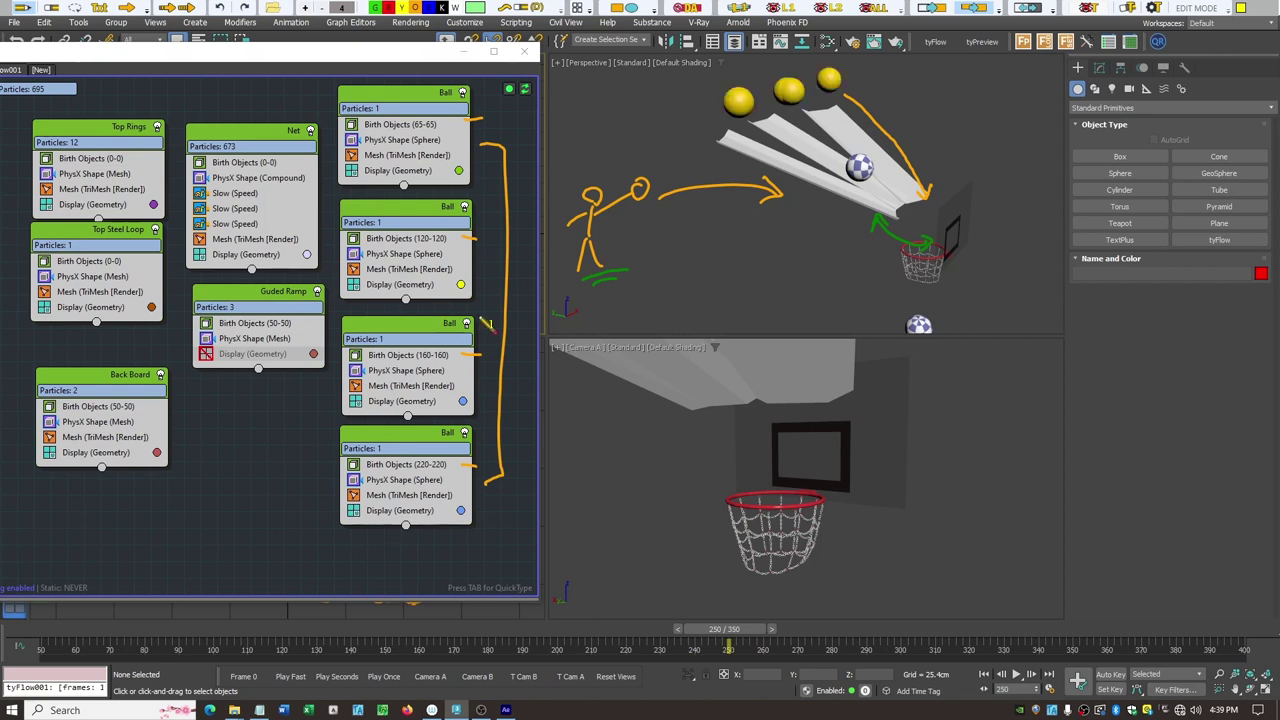
{"action": "key", "text": "Escape"}
{"action": "left_click", "coordinate": [463, 51]}
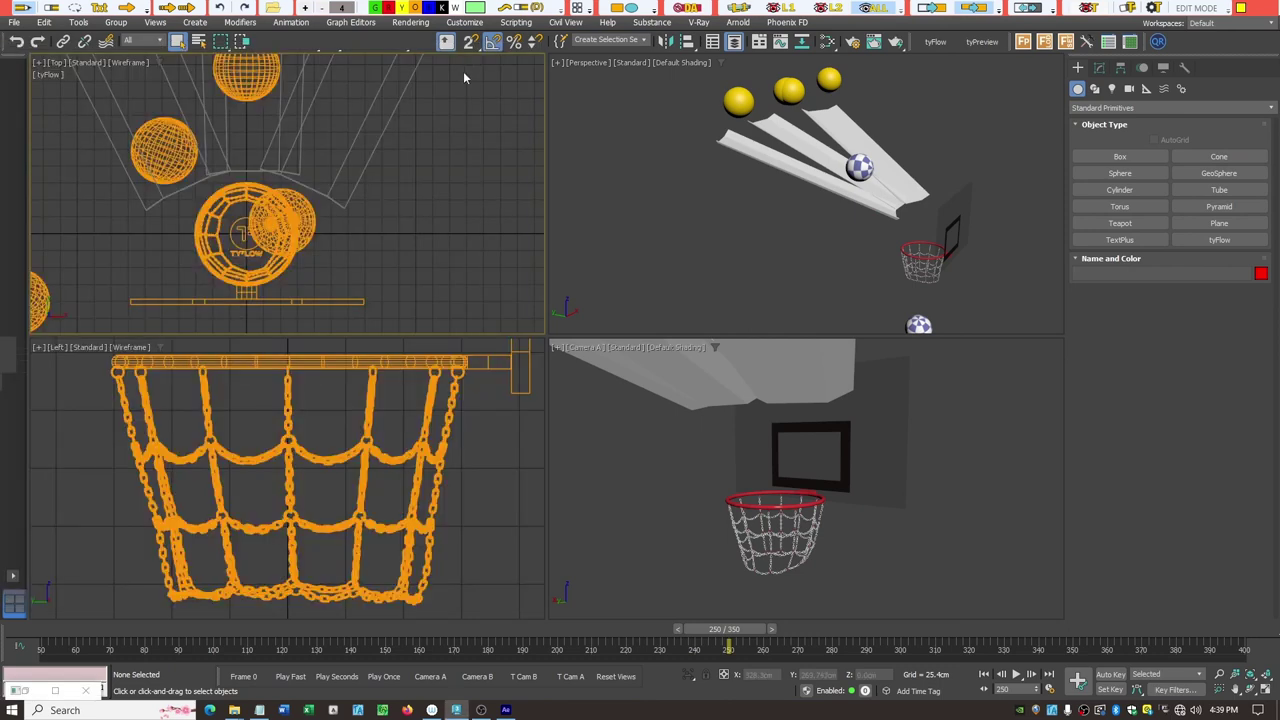
{"action": "scroll", "coordinate": [390, 243], "scroll_direction": "down", "scroll_amount": 5}
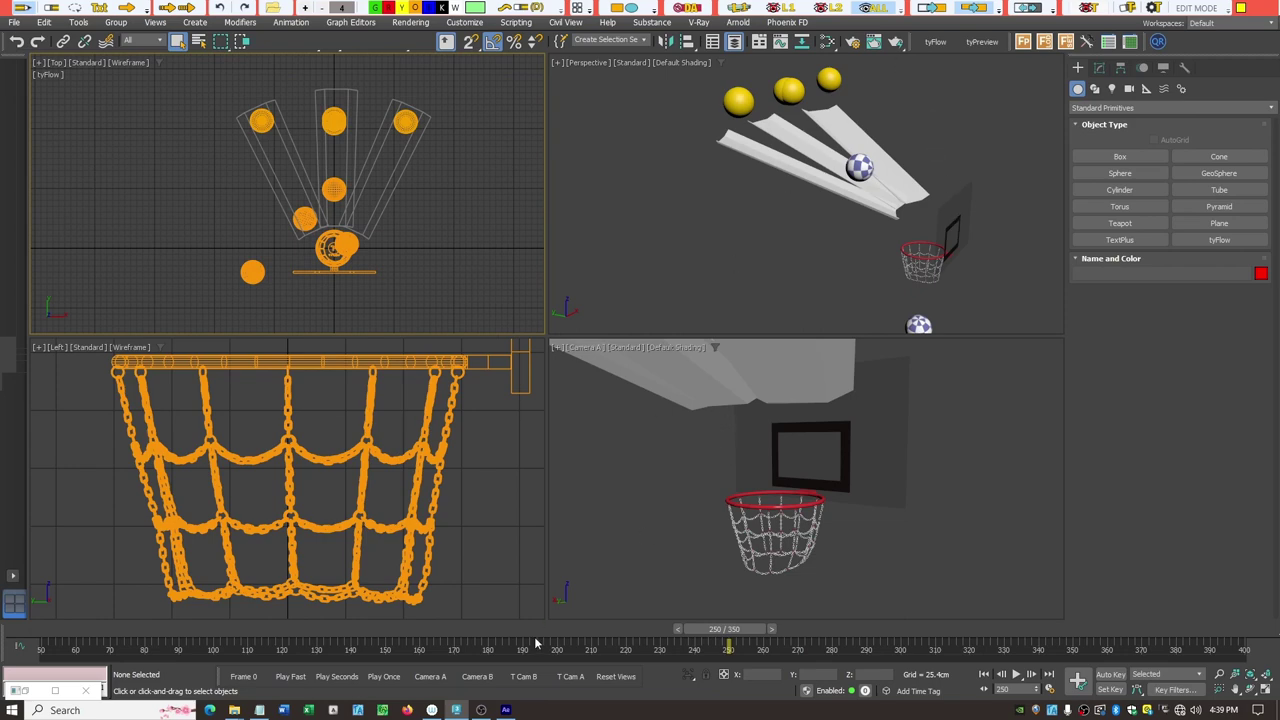
{"action": "left_click", "coordinate": [935, 41]}
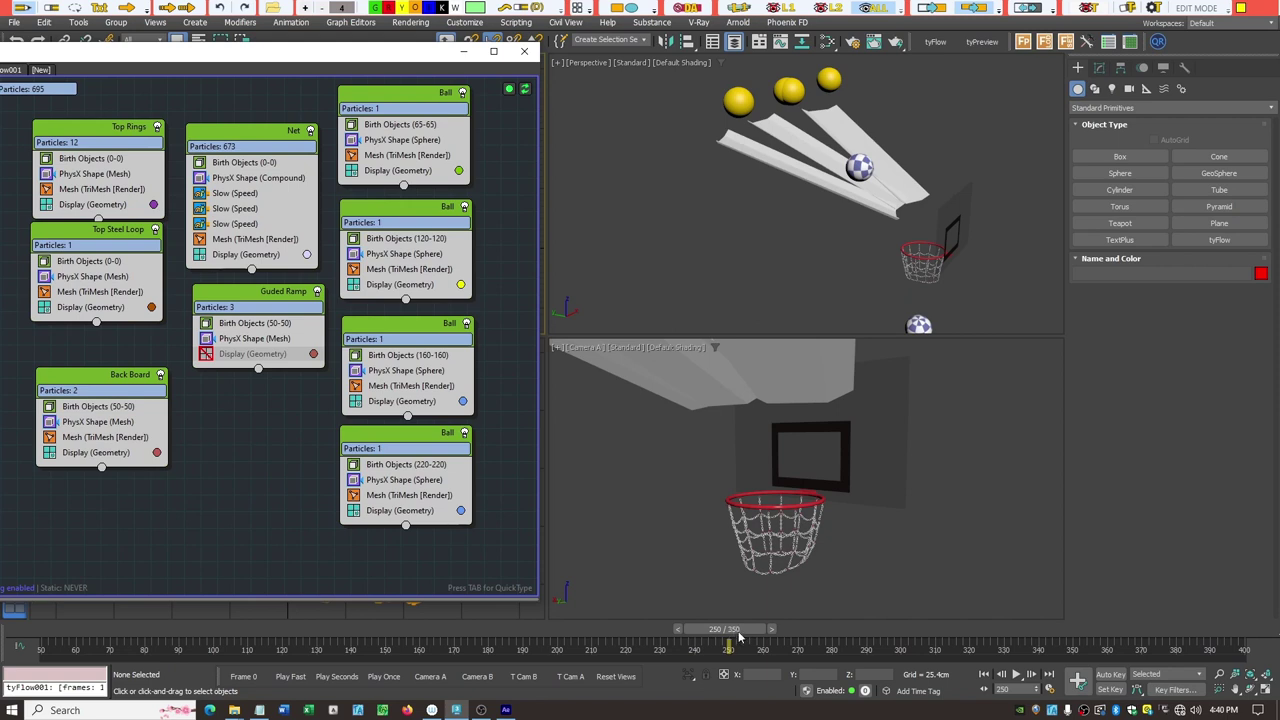
Scrub the time slider through frames around 220, 138 and 204 to review the ball drops.
{"action": "left_click_drag", "start_coordinate": [738, 636], "coordinate": [463, 572]}
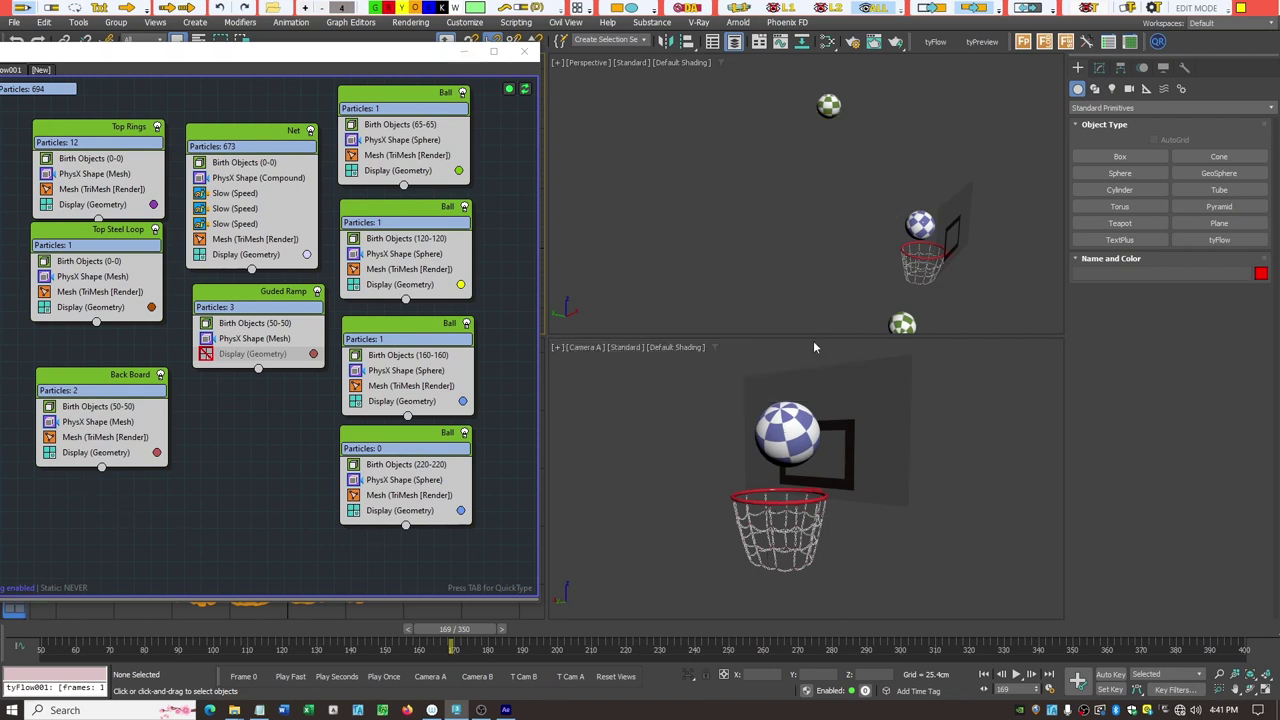
{"action": "left_click_drag", "start_coordinate": [480, 634], "coordinate": [601, 646]}
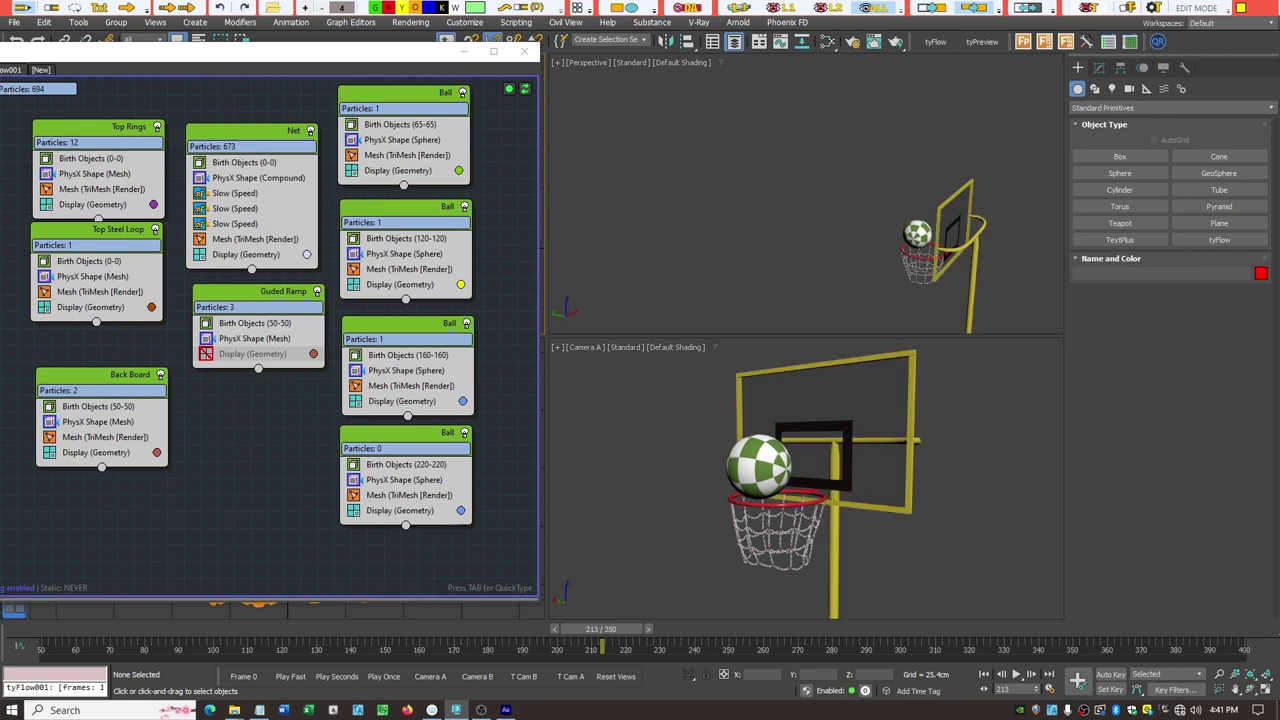
{"action": "left_click_drag", "start_coordinate": [612, 630], "coordinate": [501, 636]}
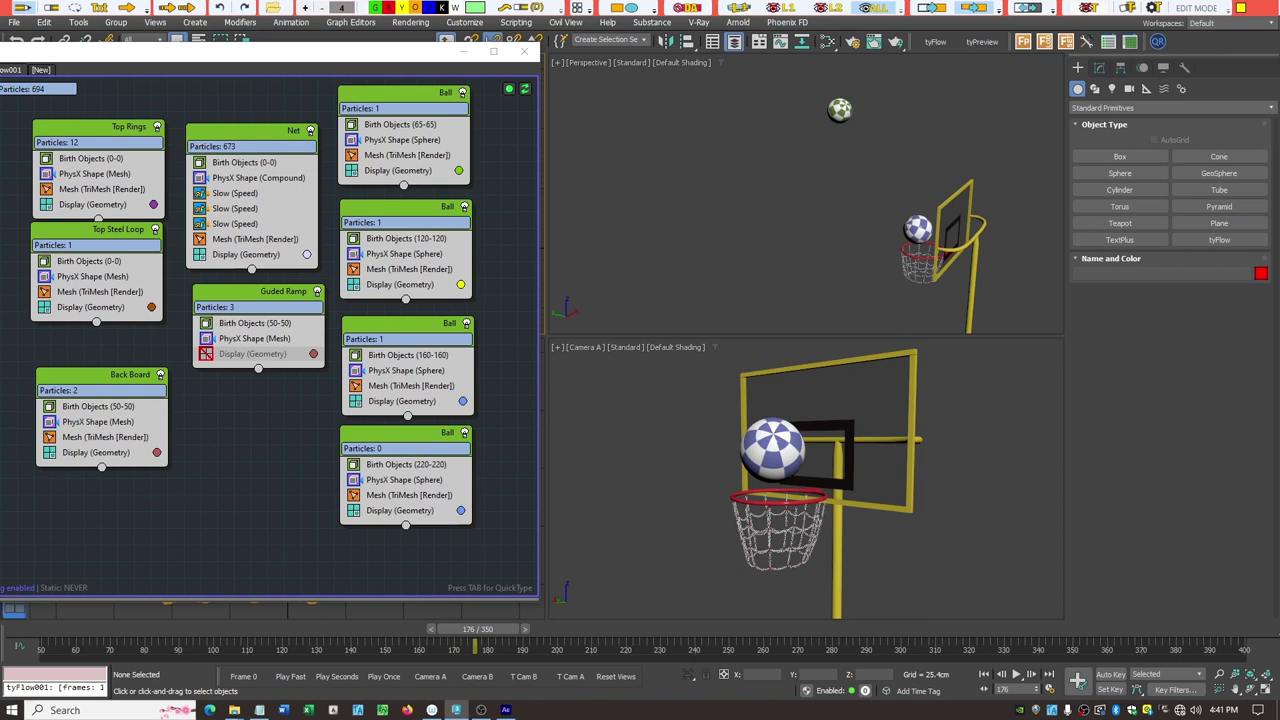
Select tyFlow001 and review its Settings and PhysX rollouts, including ground collider restitution 0.7.
{"action": "left_click", "coordinate": [264, 448]}
{"action": "left_click", "coordinate": [1099, 68]}
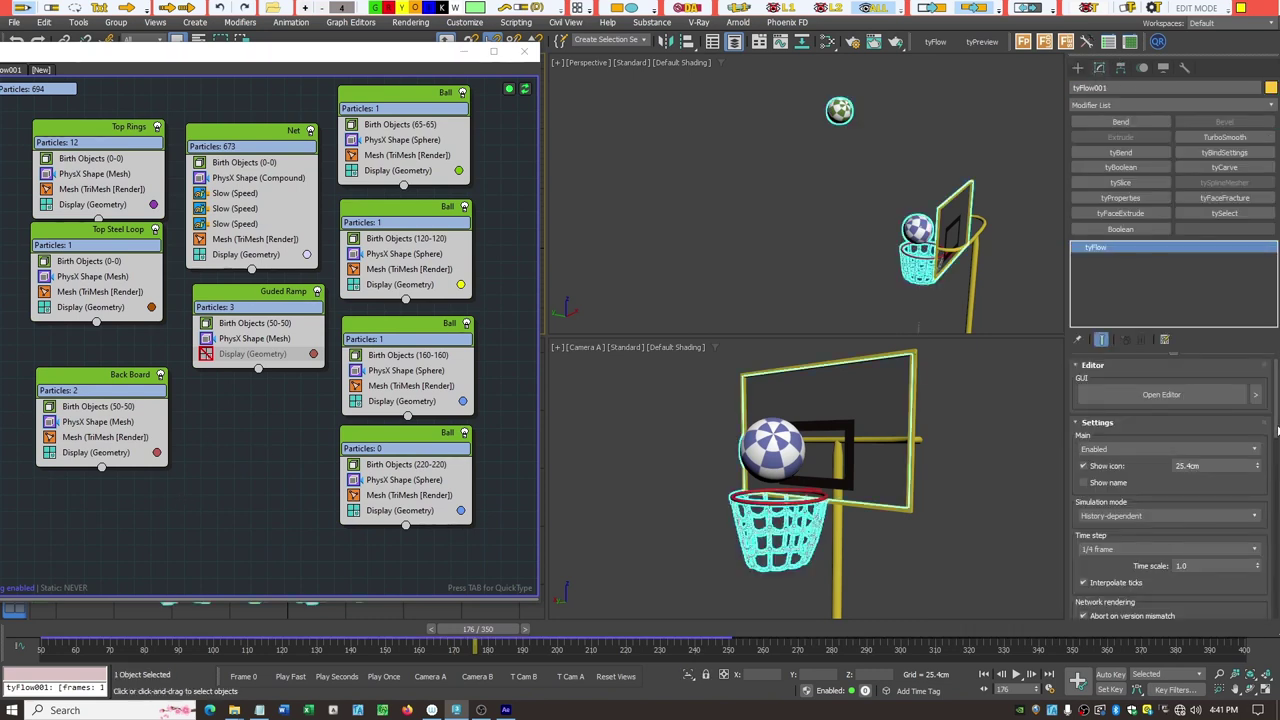
{"action": "scroll", "coordinate": [1278, 429], "scroll_direction": "down", "scroll_amount": 3}
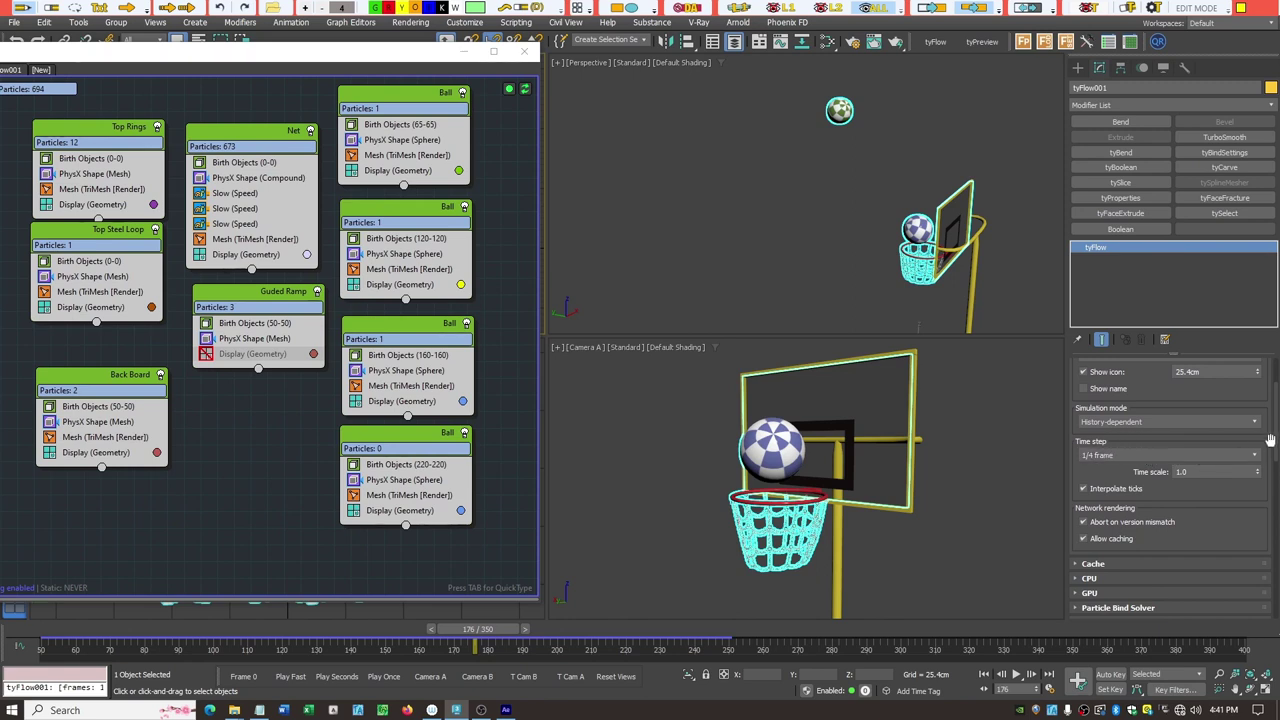
{"action": "scroll", "coordinate": [1277, 445], "scroll_direction": "down", "scroll_amount": 1}
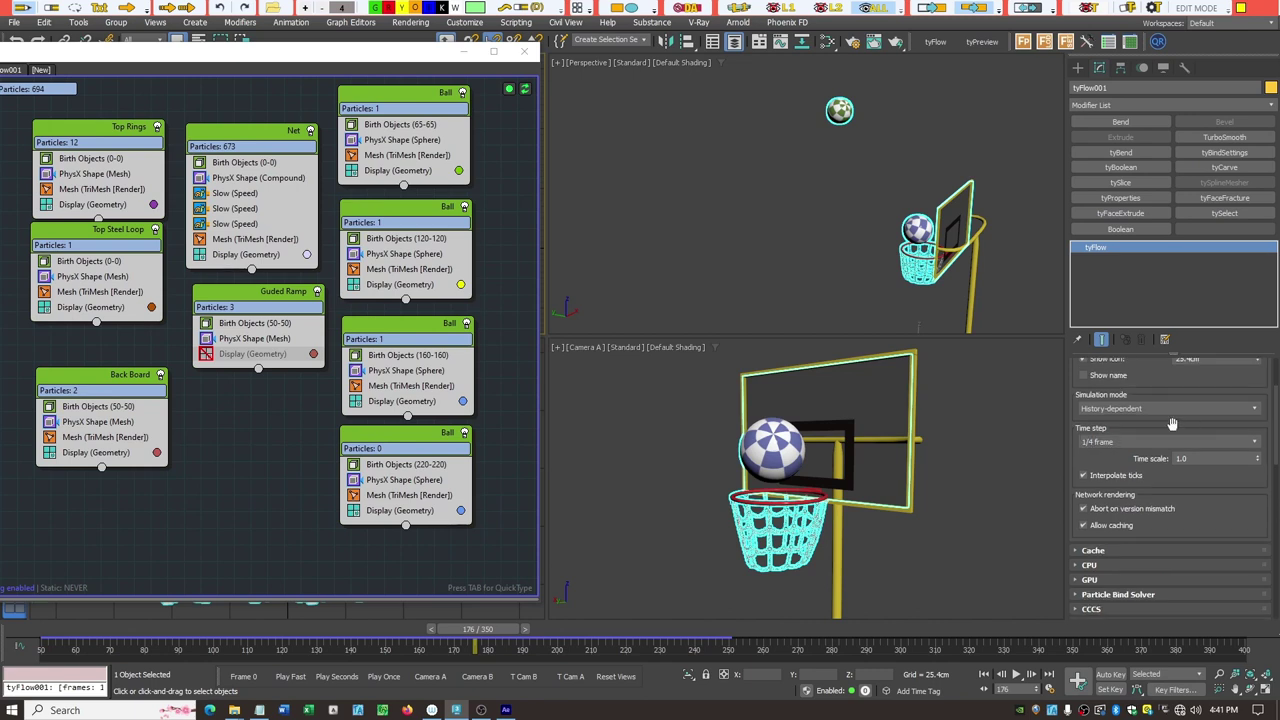
{"action": "scroll", "coordinate": [1277, 445], "scroll_direction": "down", "scroll_amount": 10}
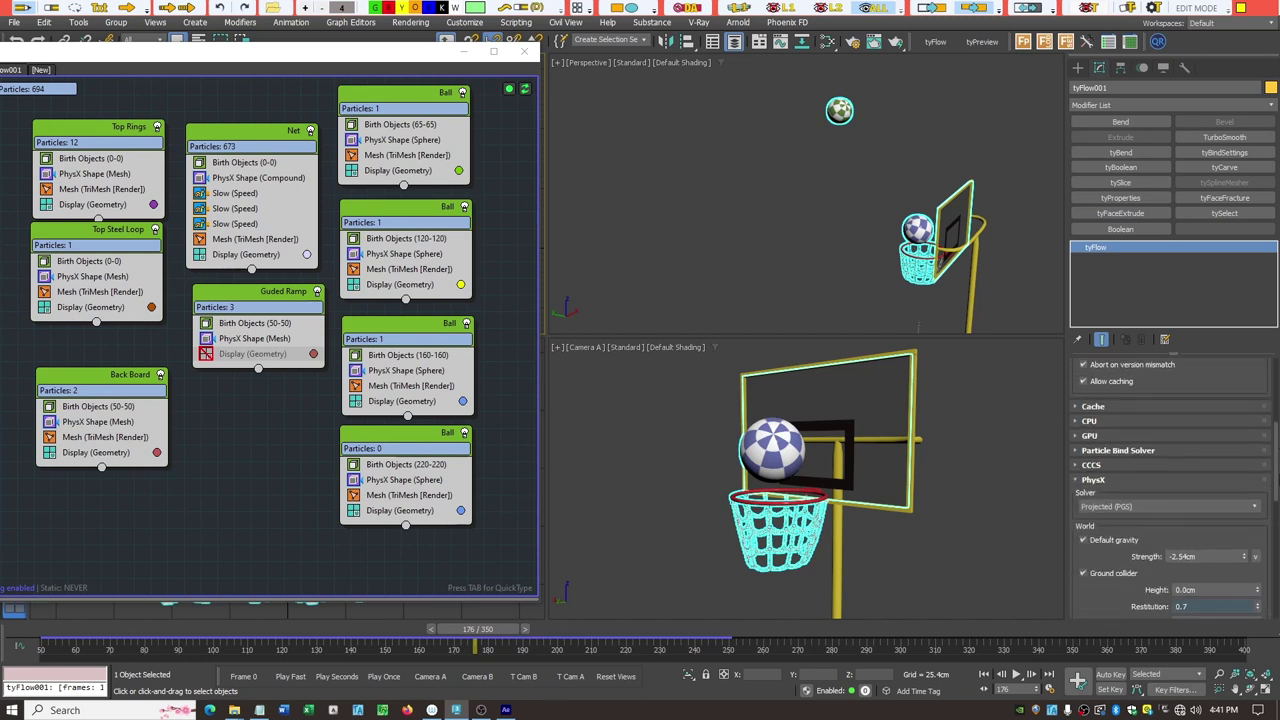
{"action": "scroll", "coordinate": [1277, 445], "scroll_direction": "down", "scroll_amount": 1}
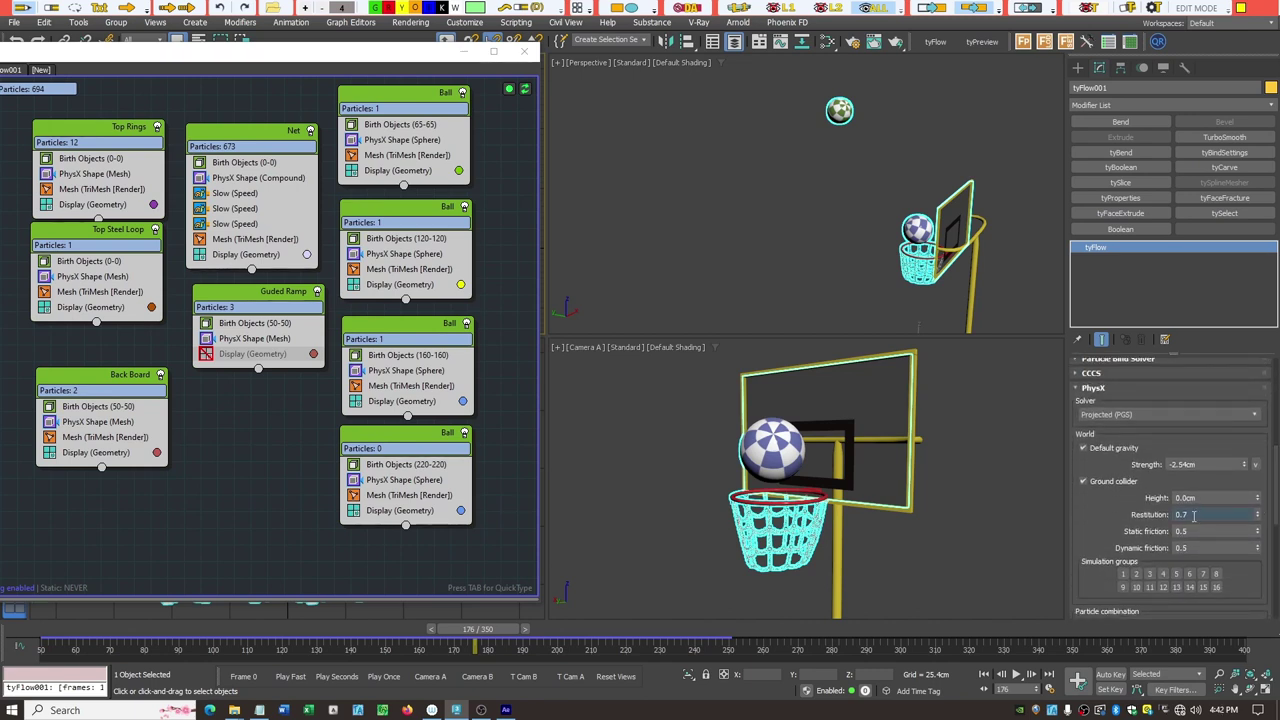
{"action": "scroll", "coordinate": [1276, 495], "scroll_direction": "down", "scroll_amount": 7}
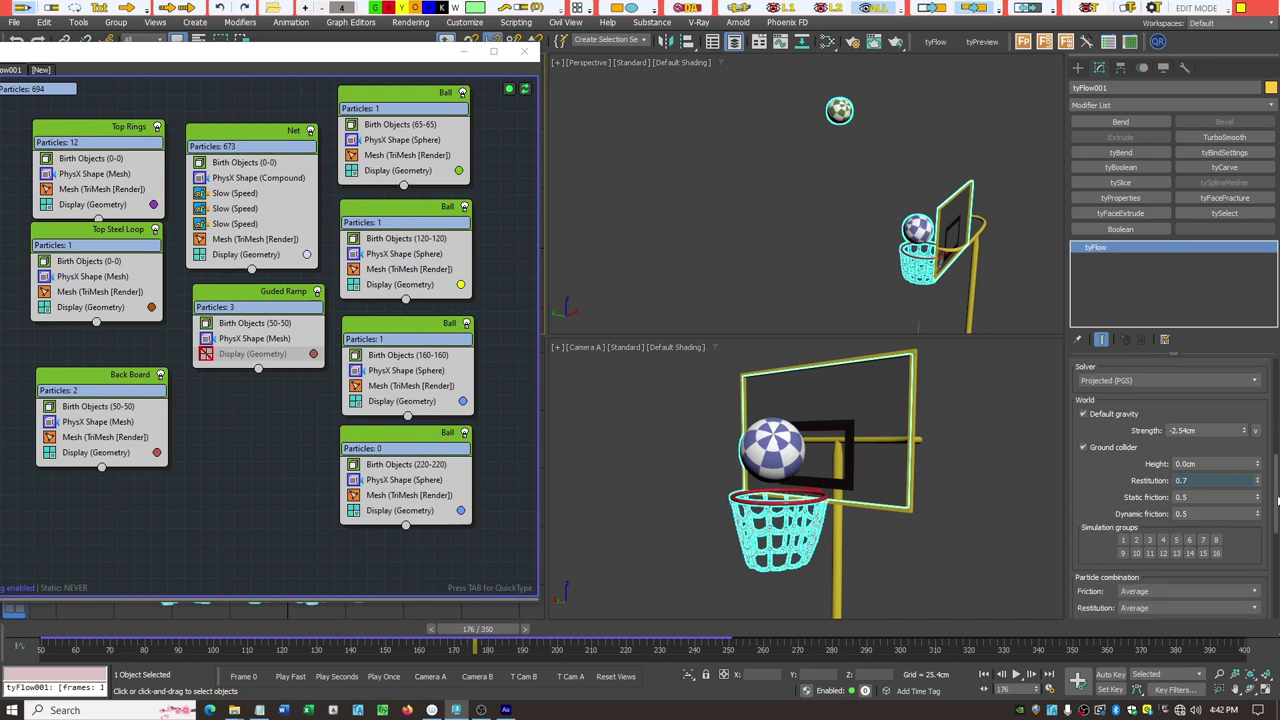
{"action": "scroll", "coordinate": [1194, 517], "scroll_direction": "down", "scroll_amount": 1}
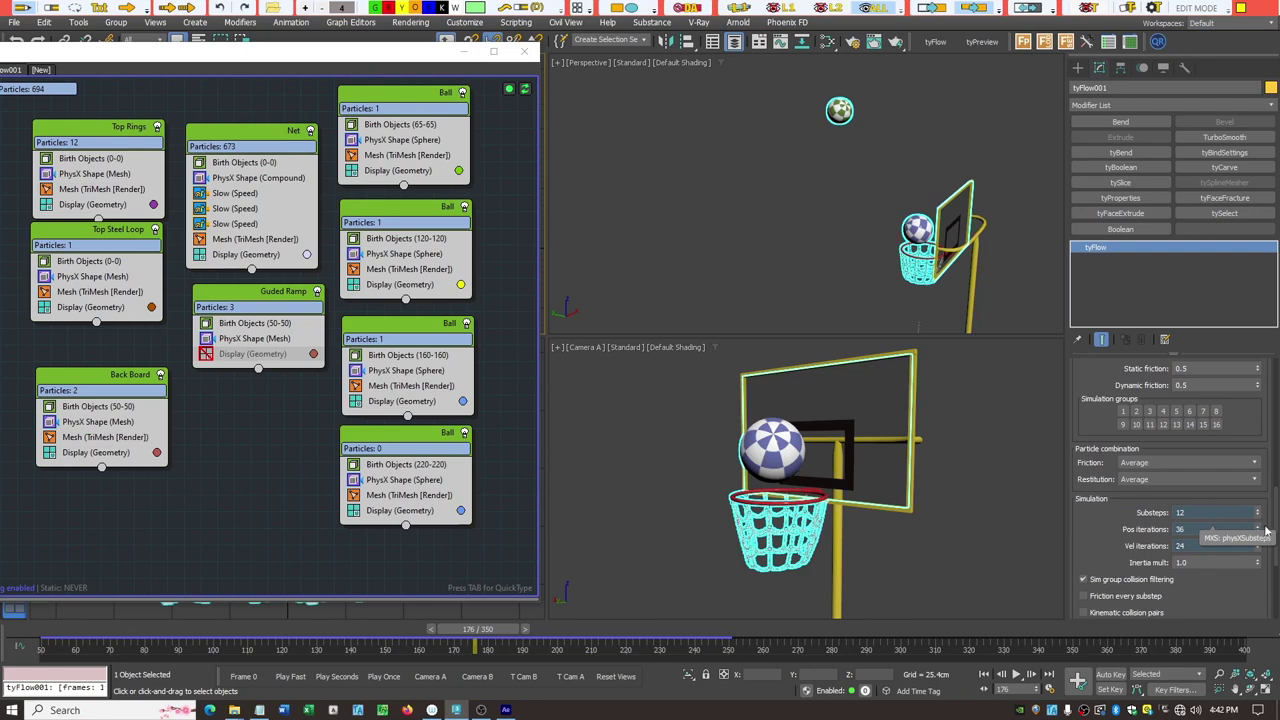
{"action": "scroll", "coordinate": [1277, 433], "scroll_direction": "up", "scroll_amount": 10}
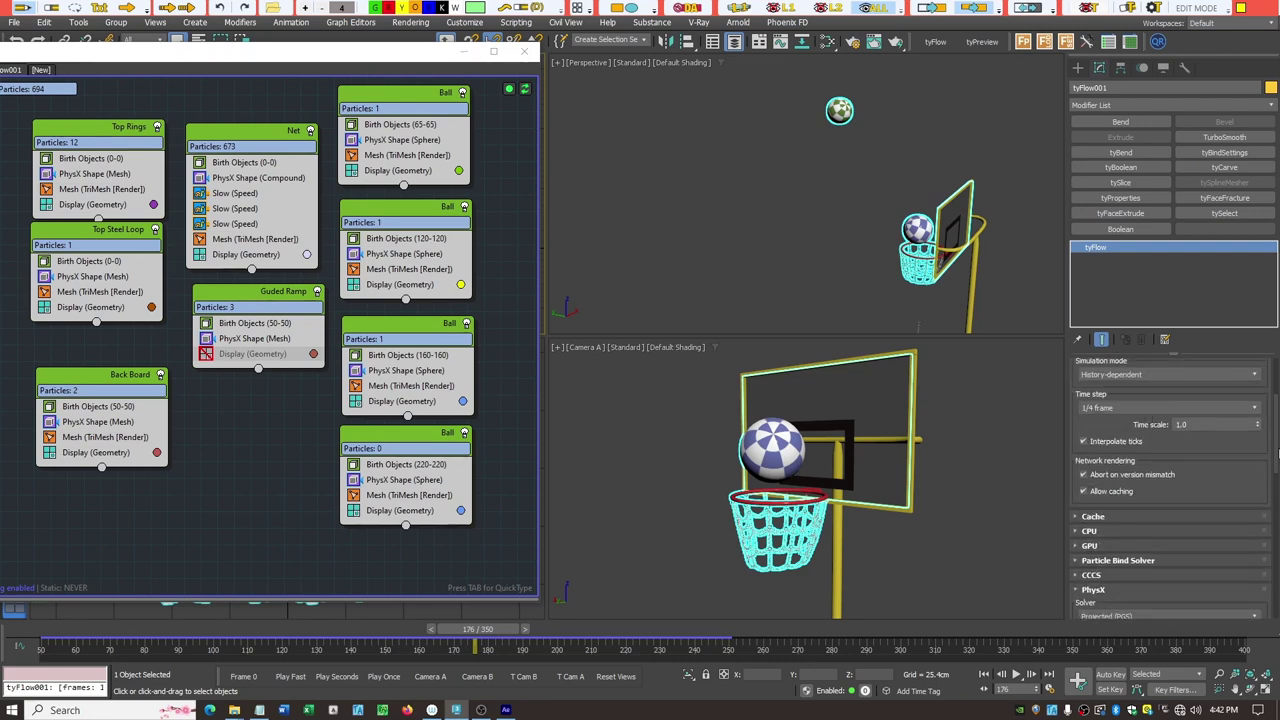
{"action": "scroll", "coordinate": [1277, 453], "scroll_direction": "down", "scroll_amount": 8}
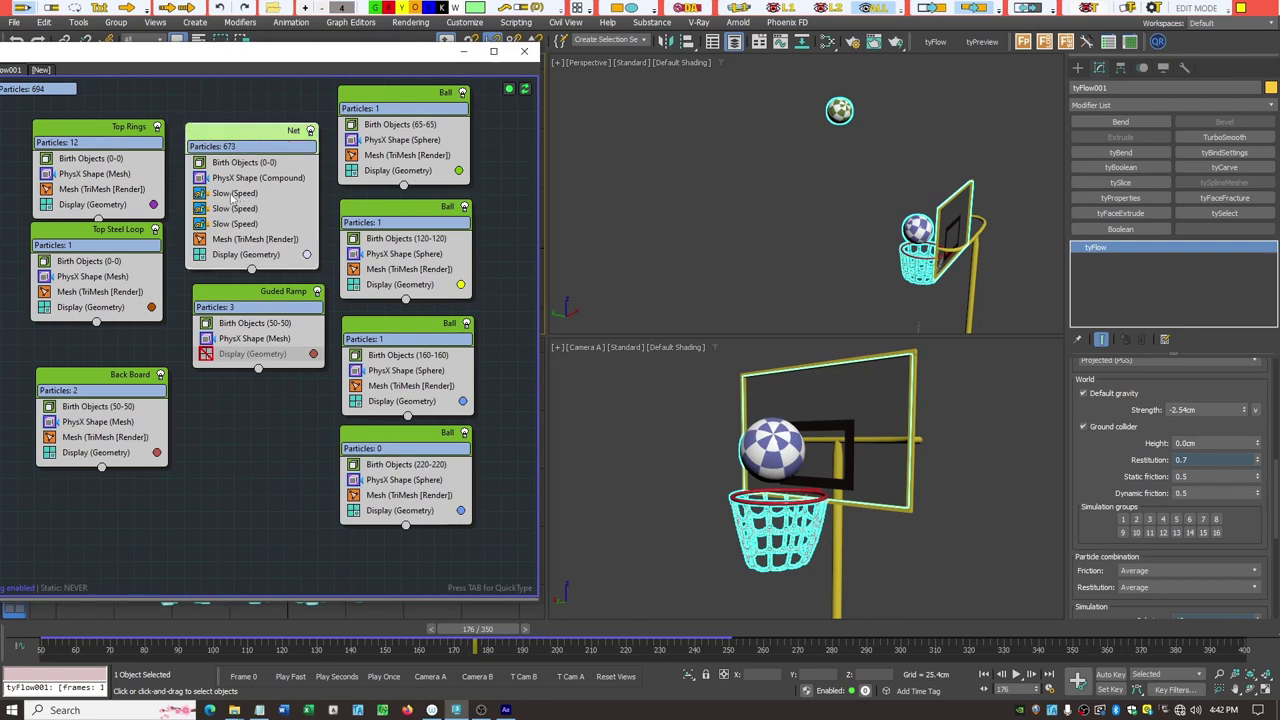
{"action": "left_click", "coordinate": [232, 195]}
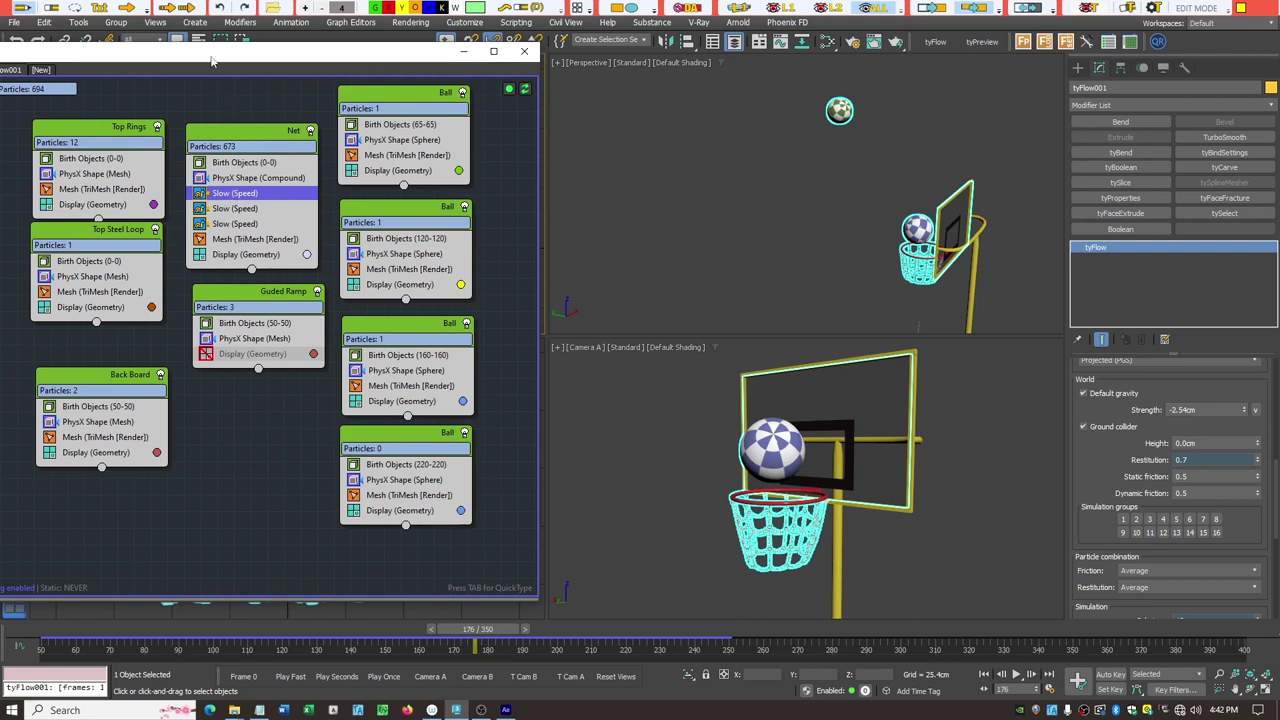
{"action": "left_click_drag", "start_coordinate": [214, 59], "coordinate": [496, 59]}
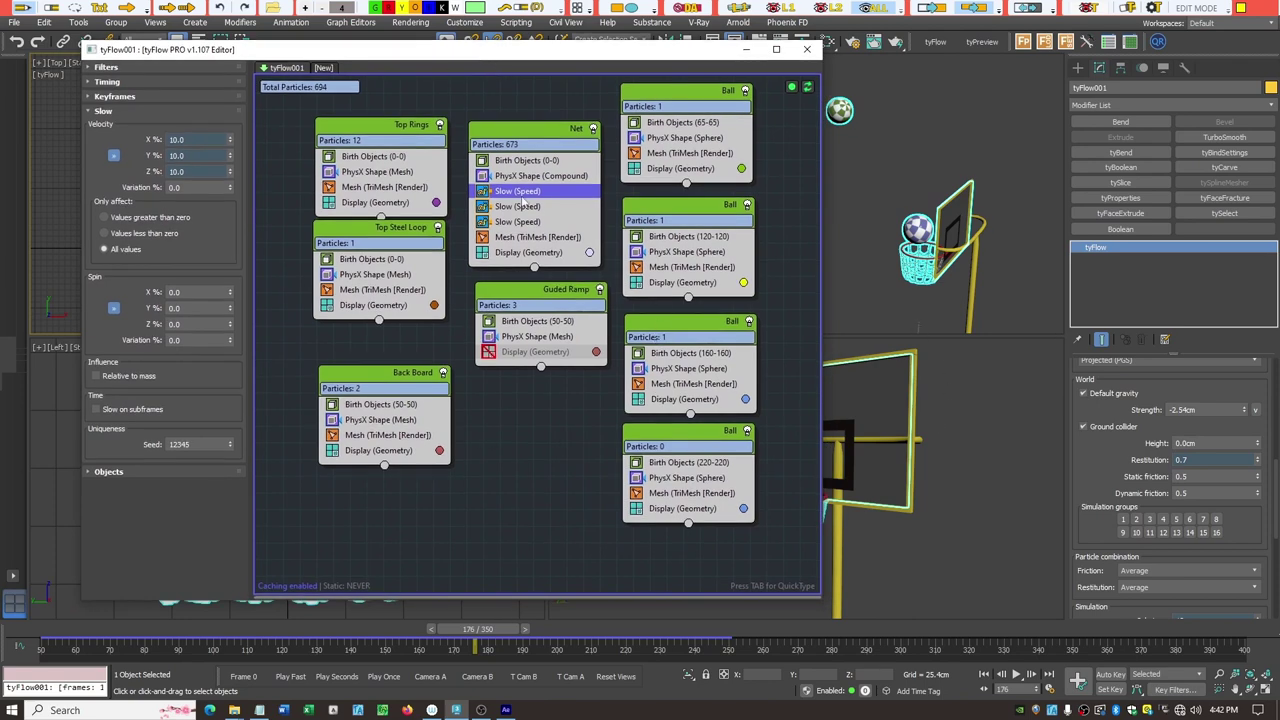
{"action": "left_click", "coordinate": [518, 207]}
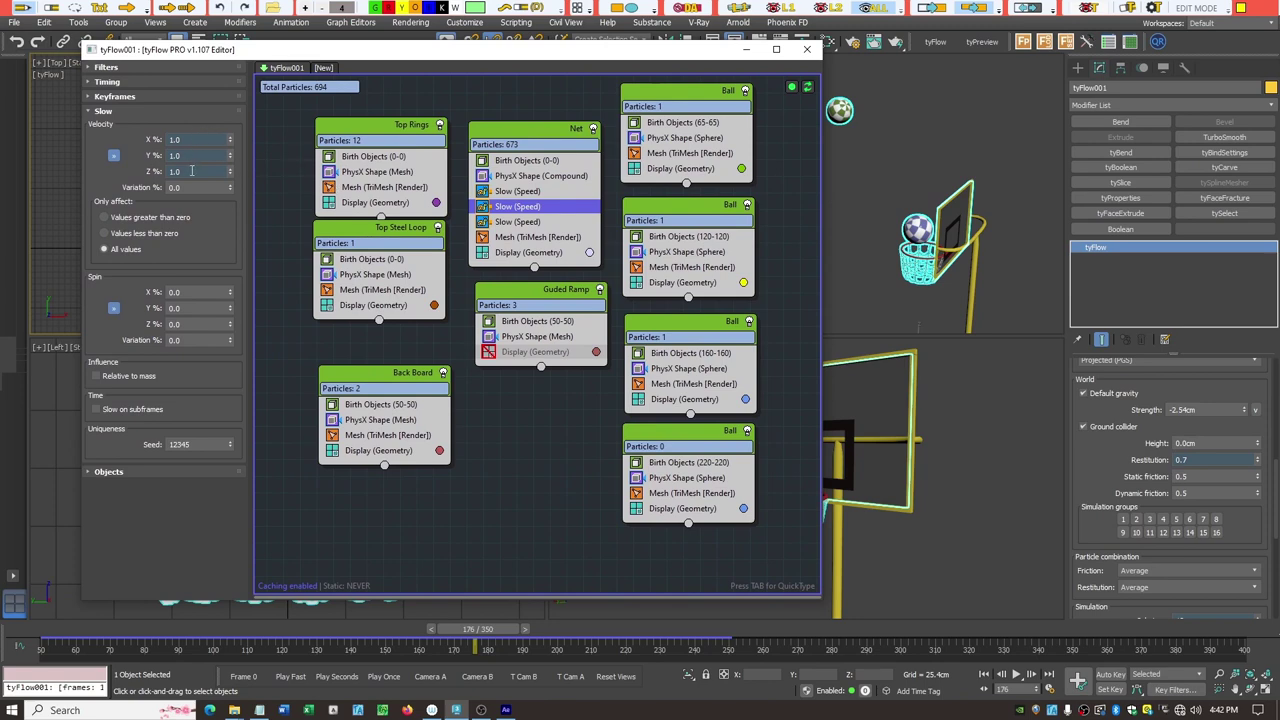
{"action": "left_click", "coordinate": [516, 225]}
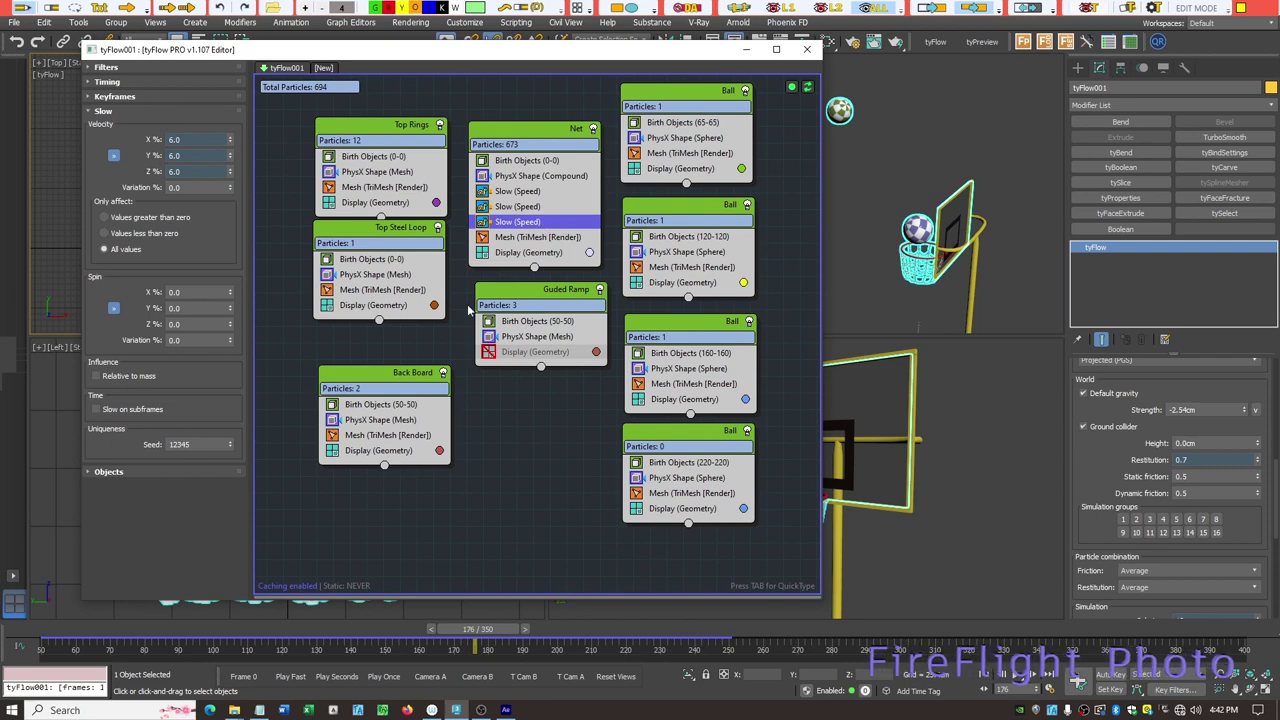
{"action": "left_click_drag", "start_coordinate": [634, 57], "coordinate": [352, 55]}
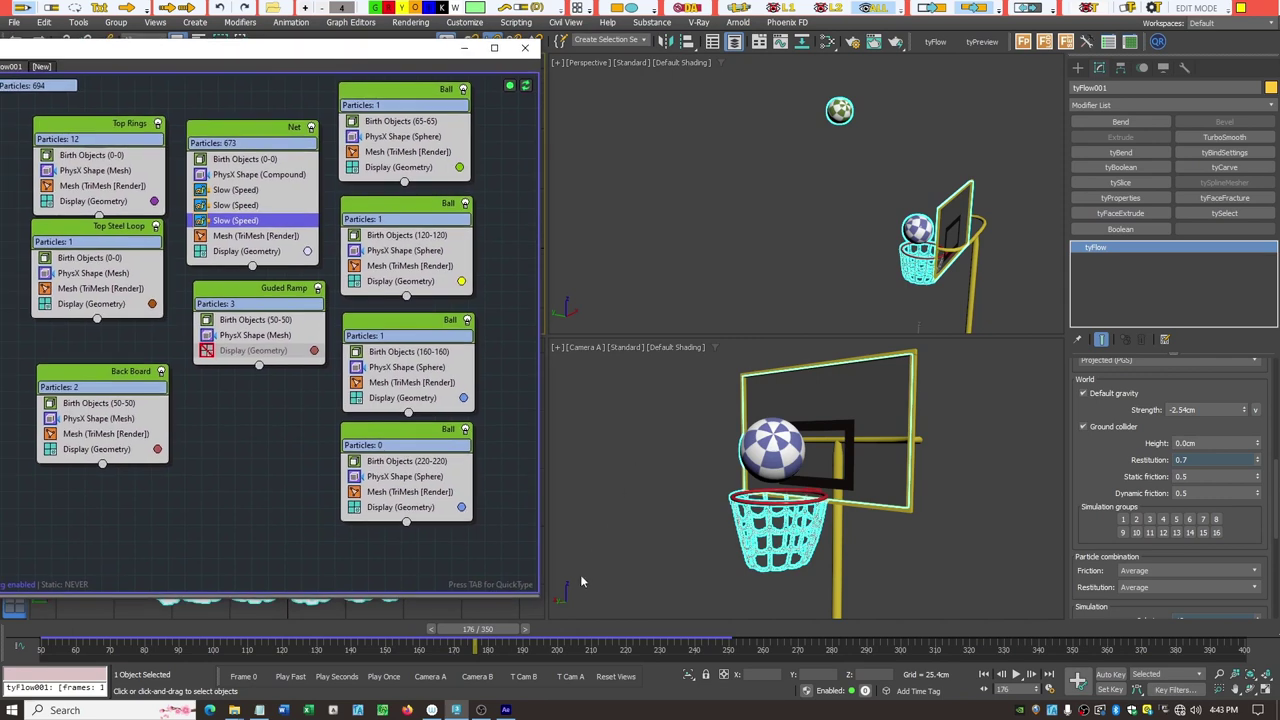
Advance the simulation to around frame 228.
{"action": "left_click_drag", "start_coordinate": [510, 632], "coordinate": [654, 640]}
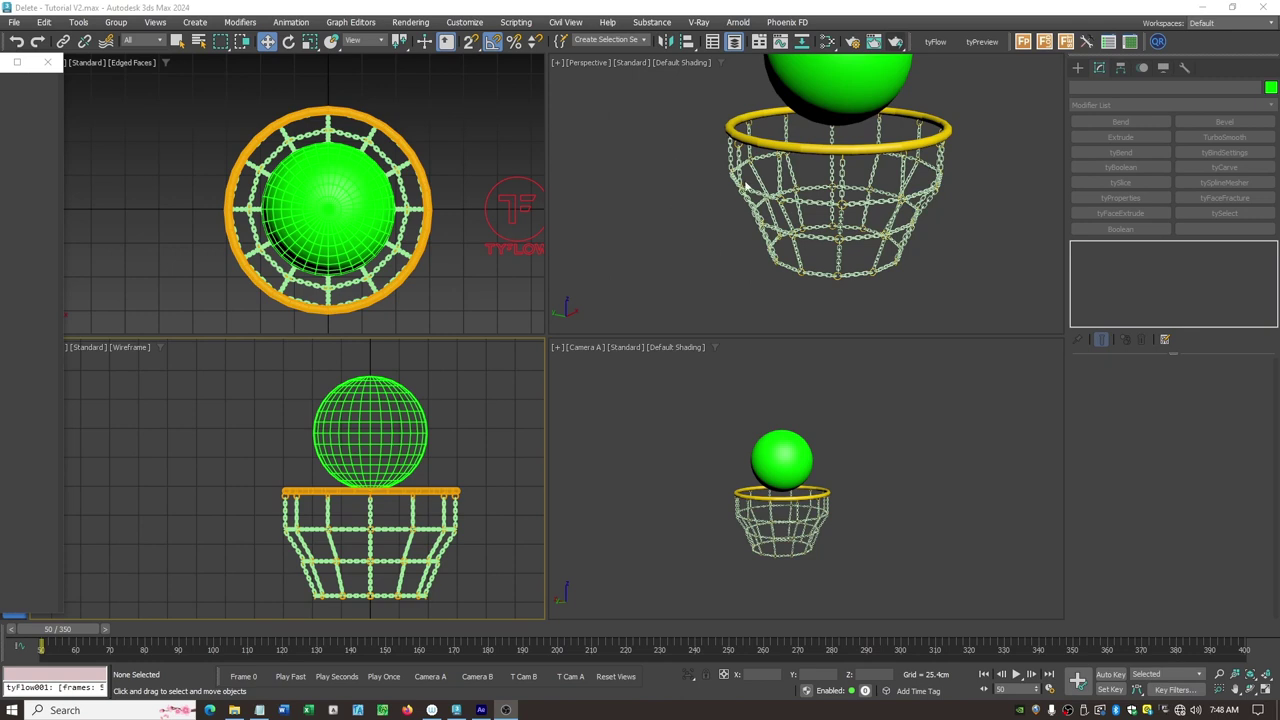
Select the chain-link net, then the green ball sphere, and reposition the opened tyFlow editor.
{"action": "left_click_drag", "start_coordinate": [700, 161], "coordinate": [959, 296]}
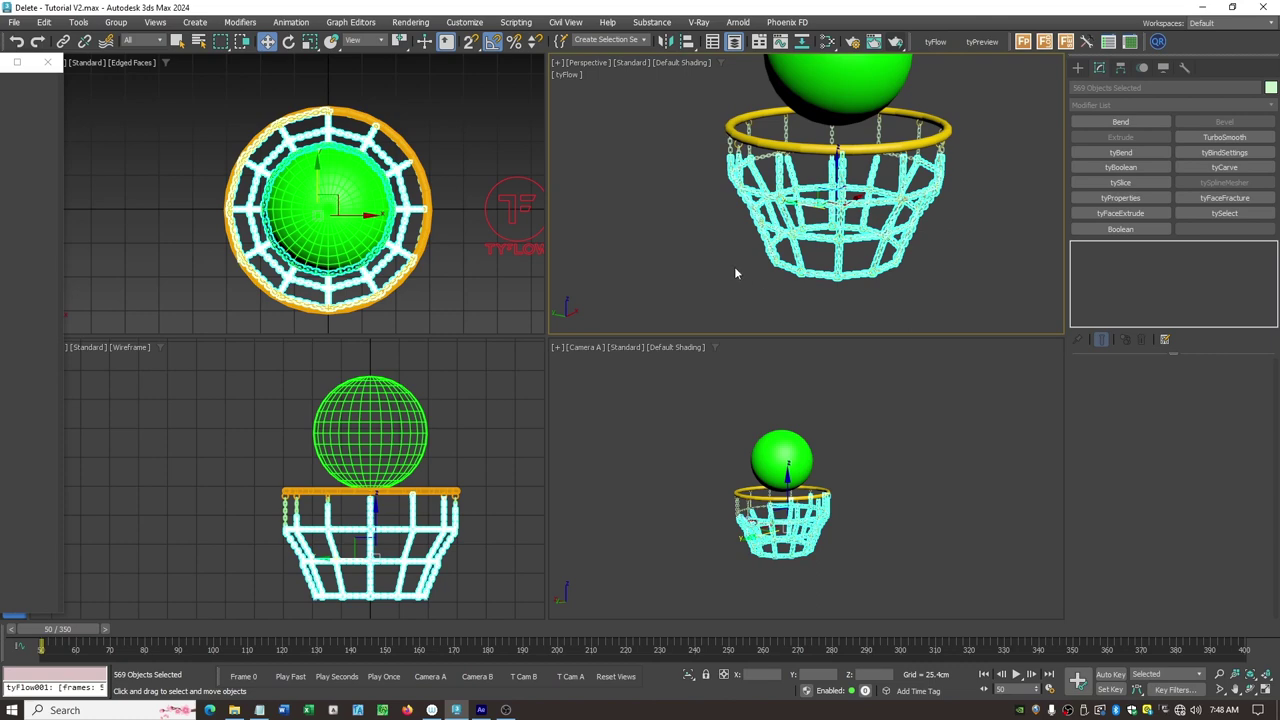
{"action": "left_click", "coordinate": [706, 265]}
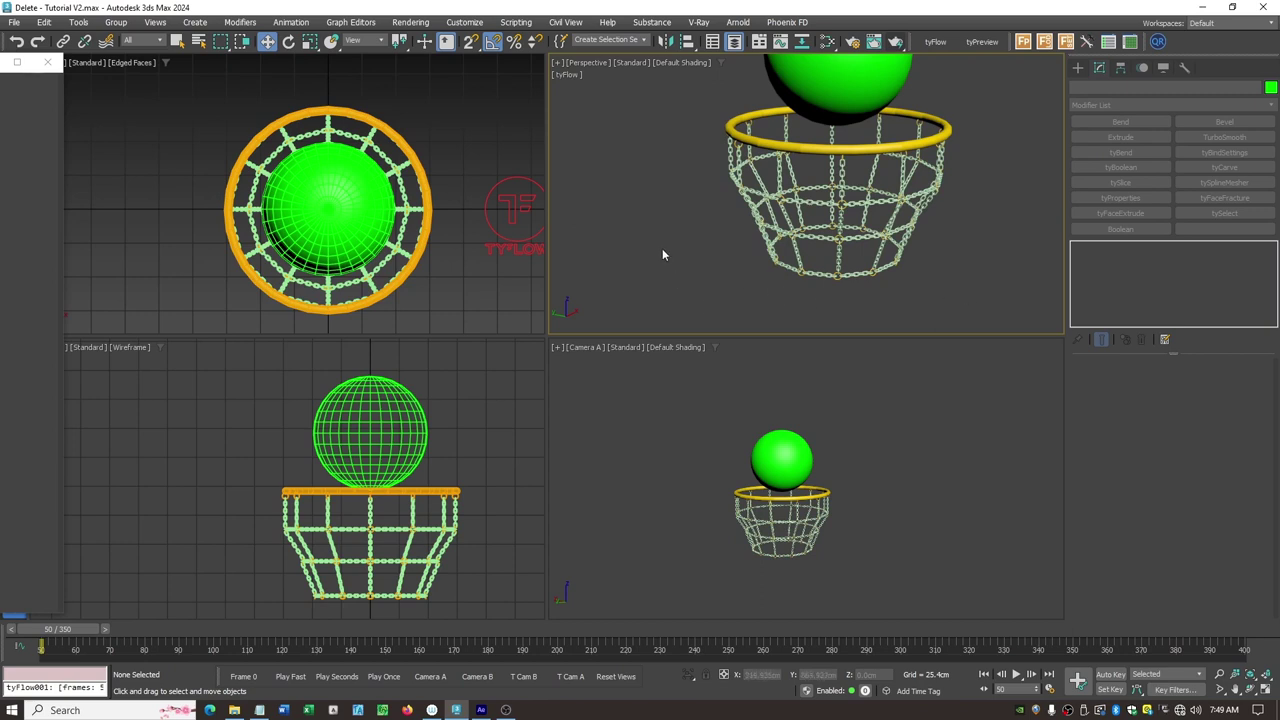
{"action": "left_click", "coordinate": [349, 209]}
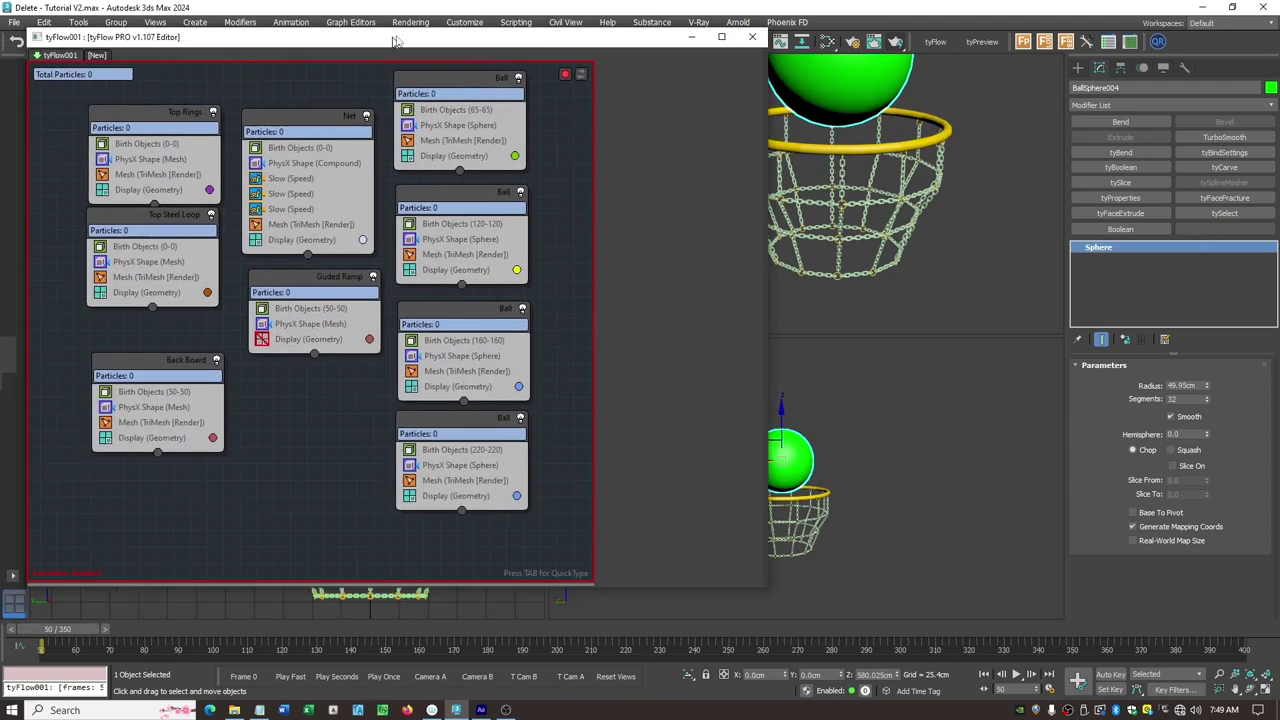
{"action": "left_click_drag", "start_coordinate": [380, 46], "coordinate": [418, 50]}
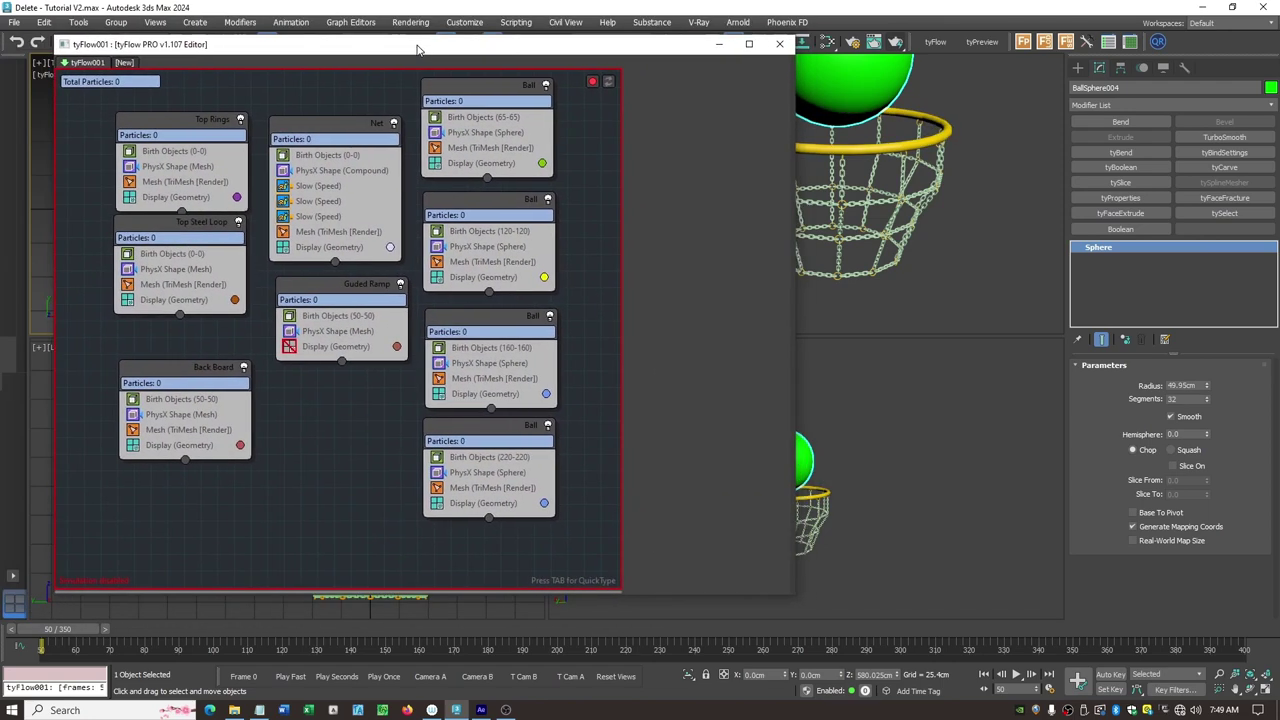
Review the Top Rings PhysX Shape (Mesh) dynamics parameters, then close the tyFlow editor.
{"action": "left_click", "coordinate": [186, 167]}
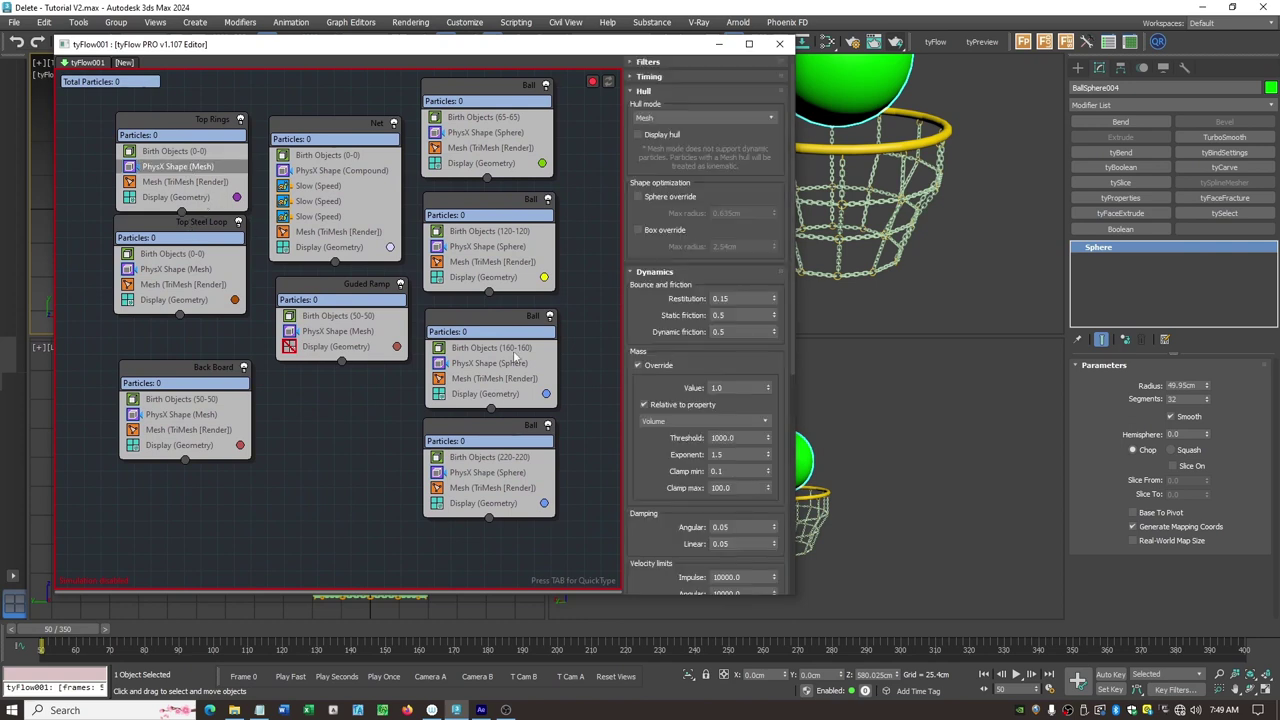
{"action": "left_click_drag", "start_coordinate": [790, 359], "coordinate": [800, 492]}
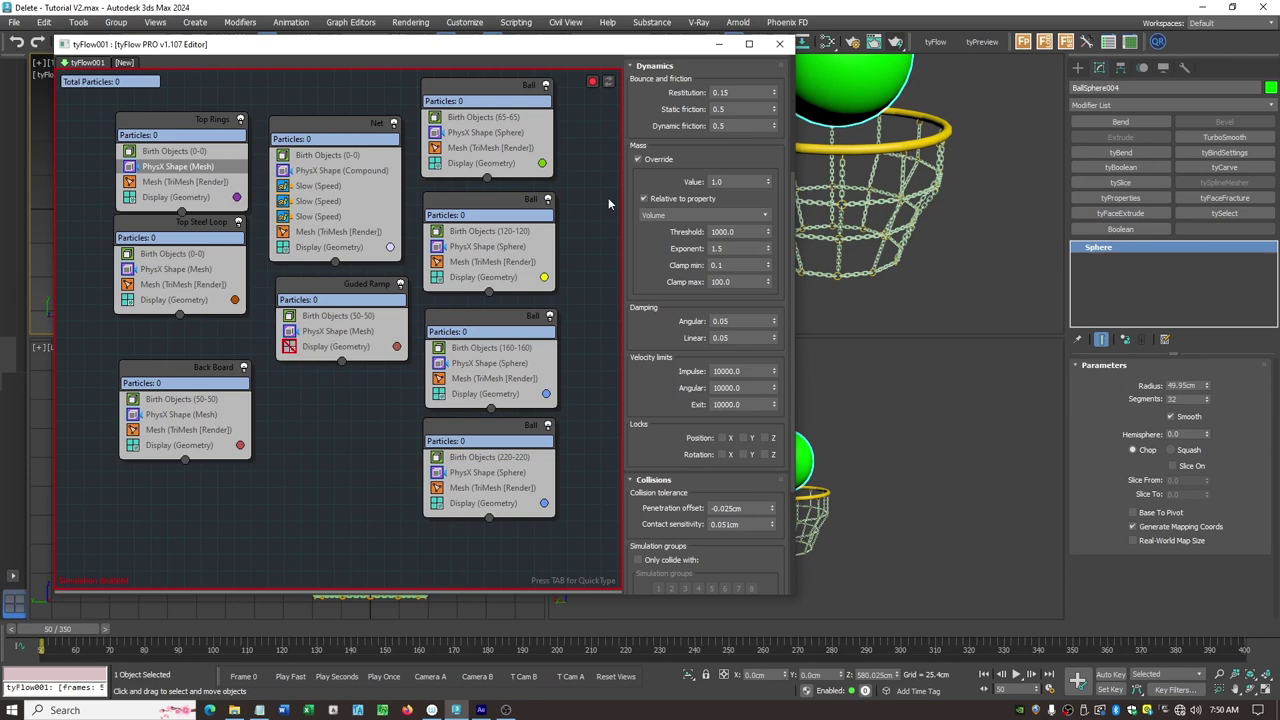
{"action": "left_click", "coordinate": [780, 45]}
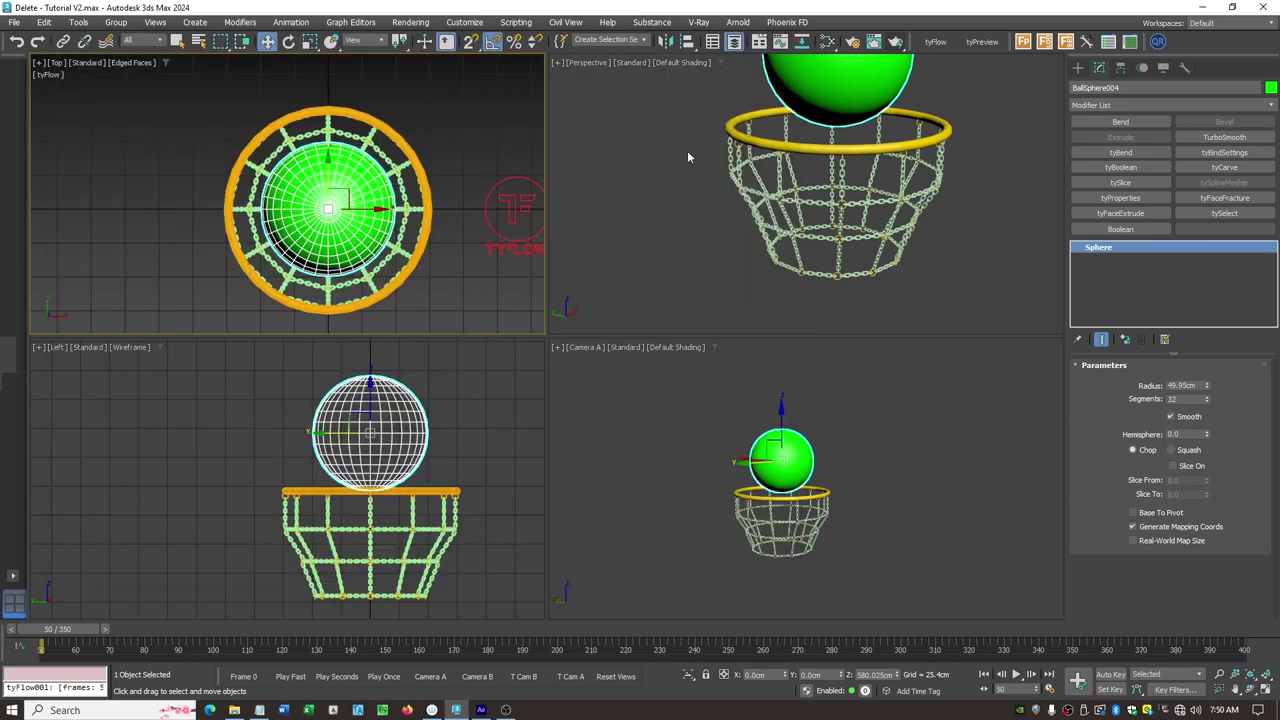